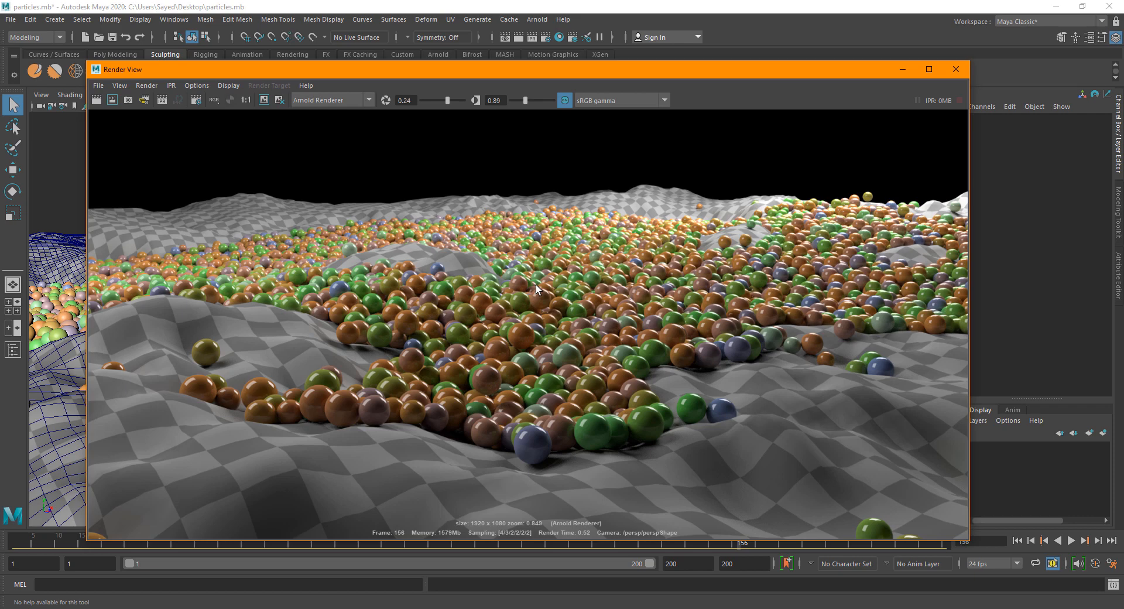
# Examine the finished Arnold render of the colored spheres on the terrain, up close and from farther out.
pyautogui.scroll(5, 471, 384)
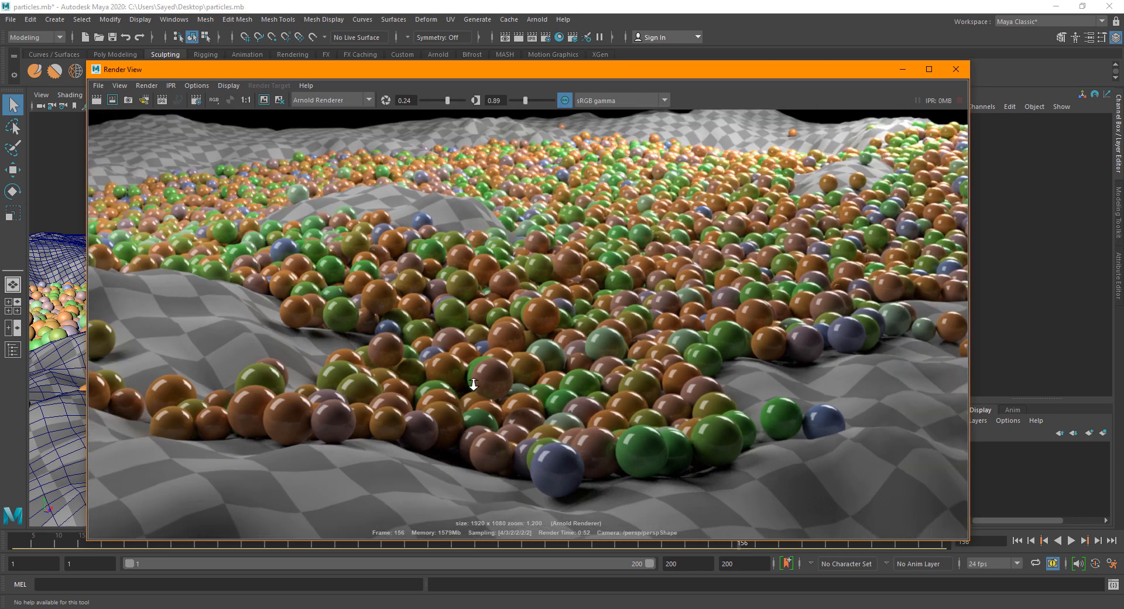
pyautogui.scroll(-4, 473, 384)
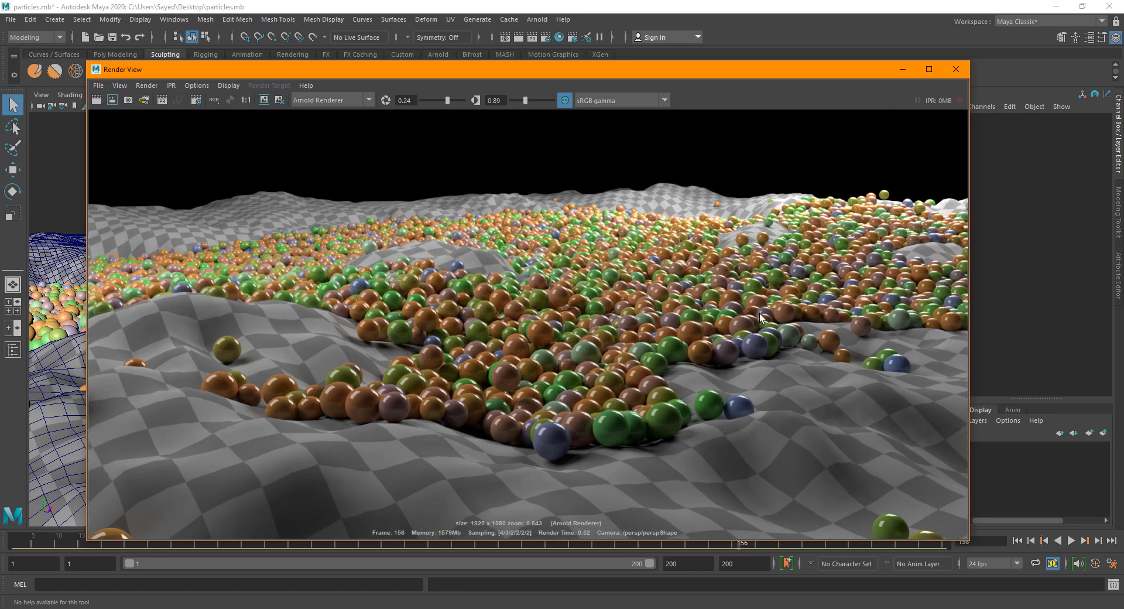
pyautogui.scroll(5, 501, 419)
pyautogui.scroll(-4, 571, 339)
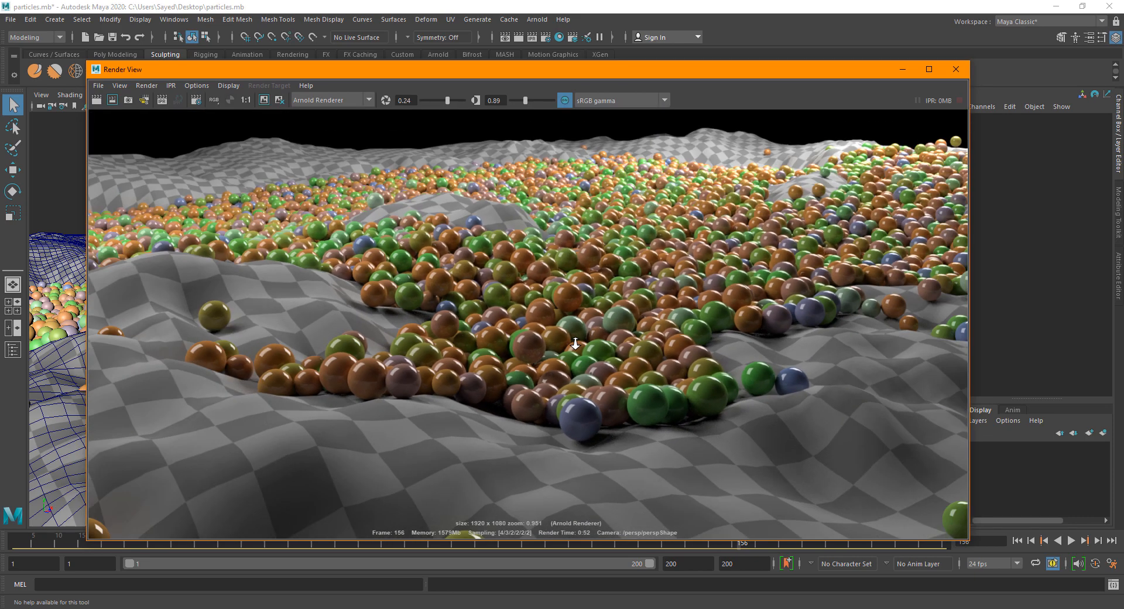
pyautogui.keyDown('alt'); pyautogui.moveTo(606, 323); pyautogui.dragTo(573, 348, button='middle'); pyautogui.keyUp('alt')
pyautogui.keyDown('alt'); pyautogui.moveTo(481, 327); pyautogui.dragTo(581, 293, button='middle'); pyautogui.keyUp('alt')
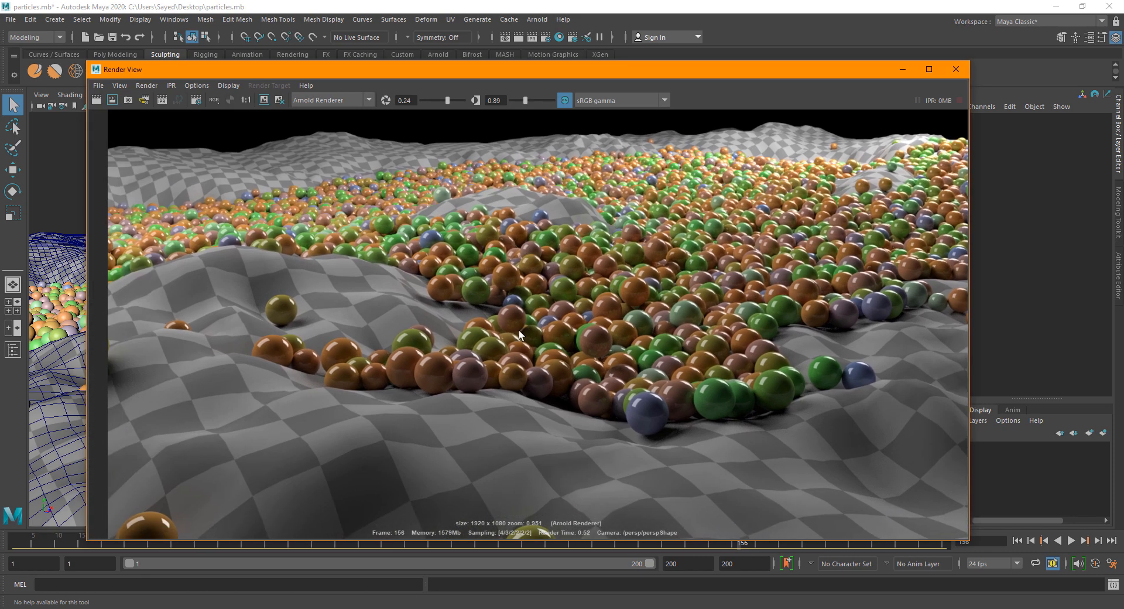
pyautogui.keyDown('alt'); pyautogui.moveTo(447, 279); pyautogui.dragTo(434, 328, button='middle'); pyautogui.keyUp('alt')
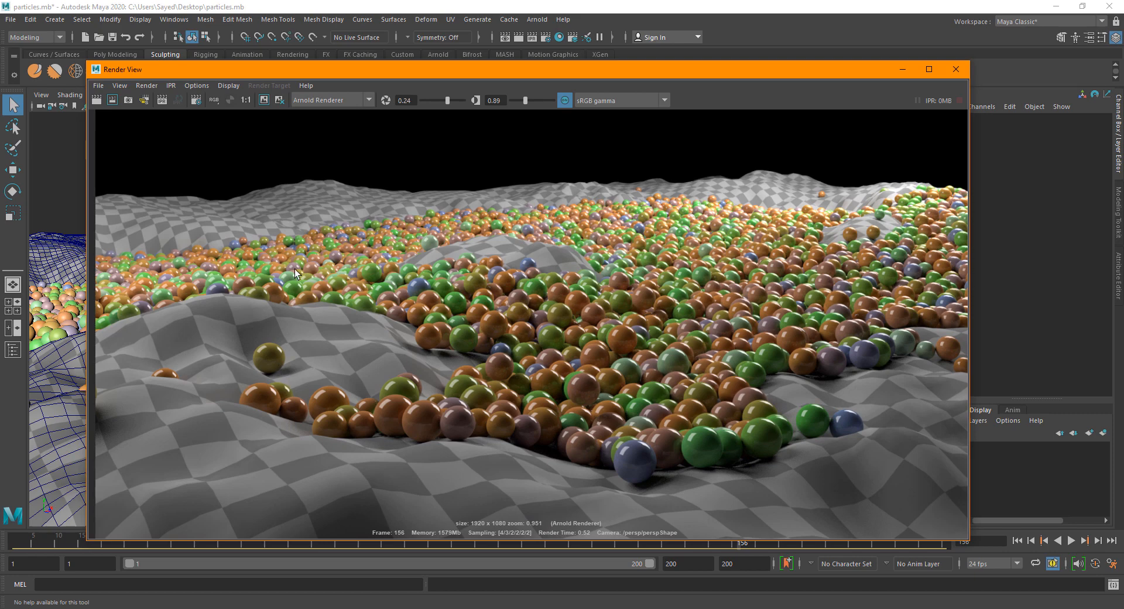
pyautogui.scroll(-2, 417, 394)
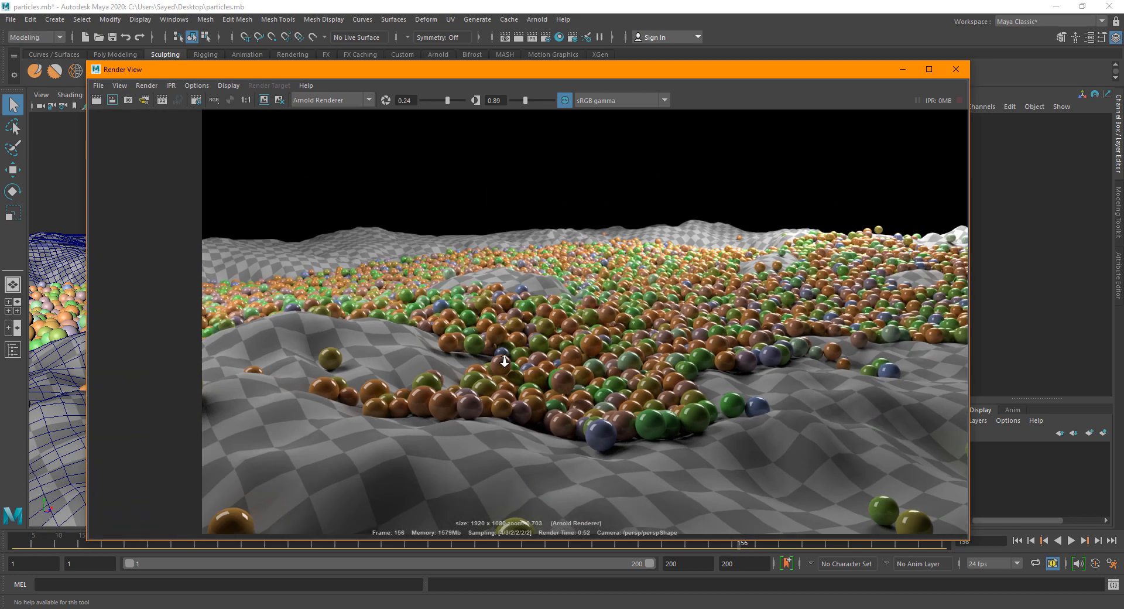
pyautogui.scroll(3, 595, 349)
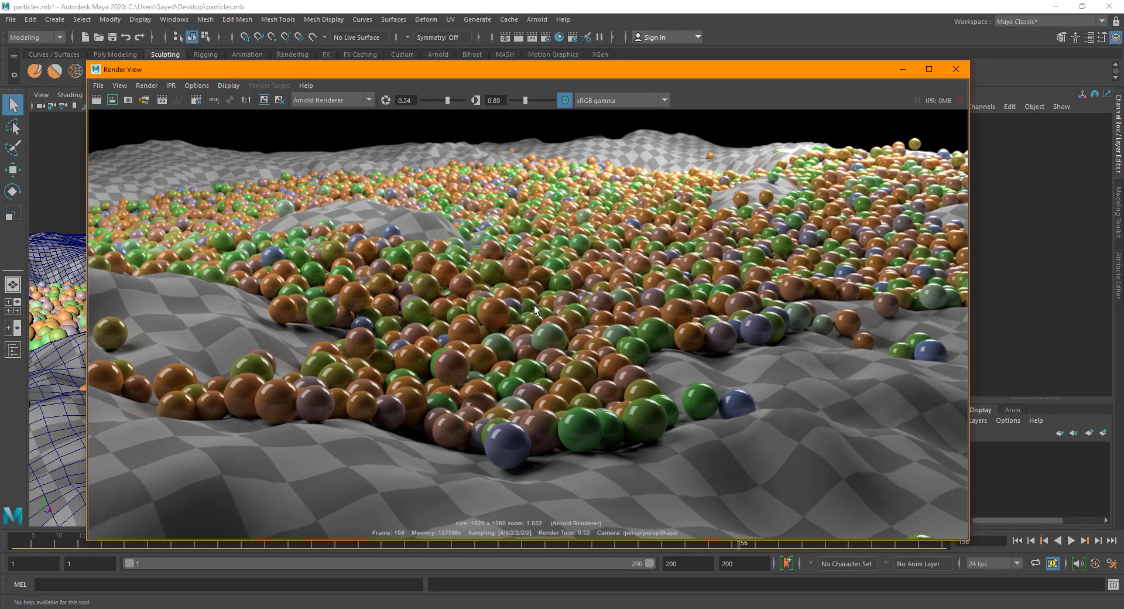
# Close the render and inspect the particle-covered terrain in the viewport from several angles, with its wireframe overlay turned off.
pyautogui.click(956, 70)
pyautogui.scroll(-10, 512, 357)
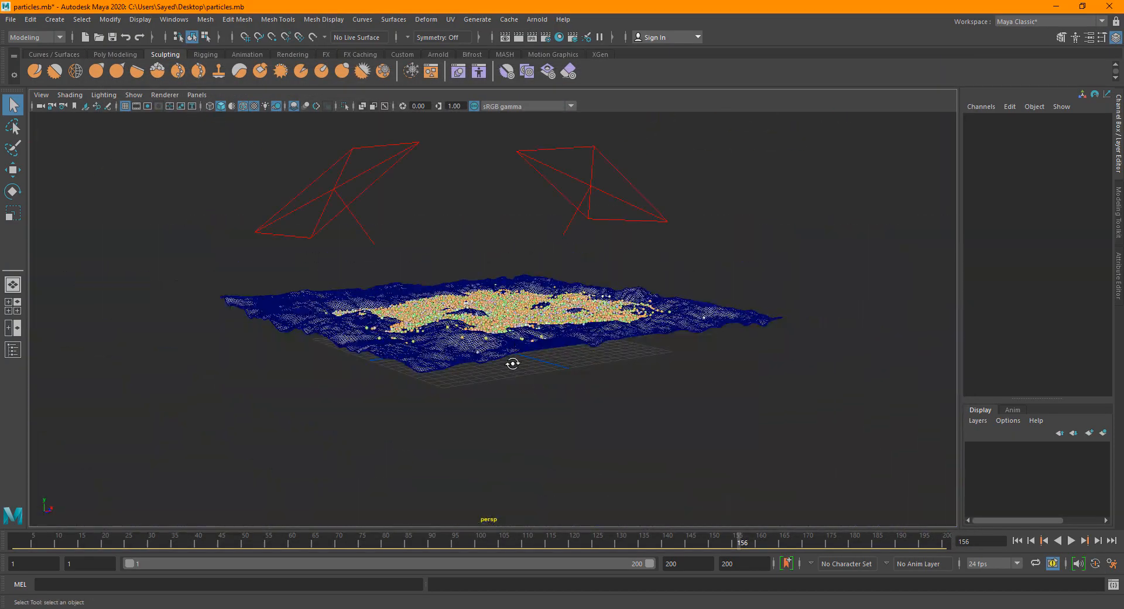
pyautogui.keyDown('alt'); pyautogui.moveTo(513, 363); pyautogui.dragTo(659, 406); pyautogui.keyUp('alt')
pyautogui.scroll(8, 496, 387)
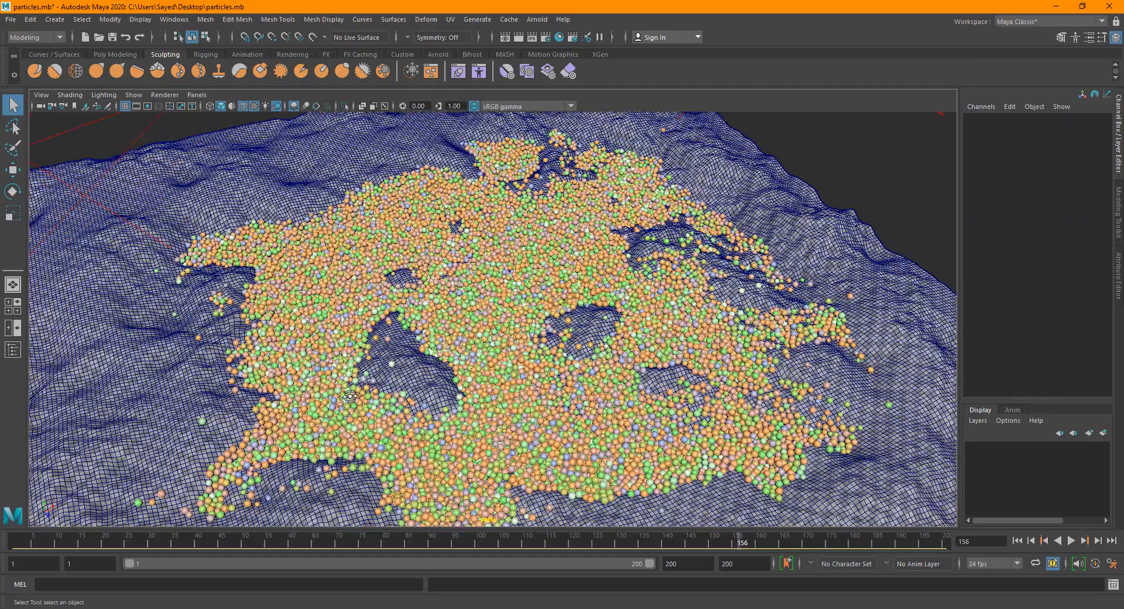
pyautogui.moveTo(349, 397)
pyautogui.keyDown('alt'); pyautogui.mouseDown()
pyautogui.moveTo(399, 325)
pyautogui.moveTo(360, 404)
pyautogui.mouseUp(); pyautogui.keyUp('alt')
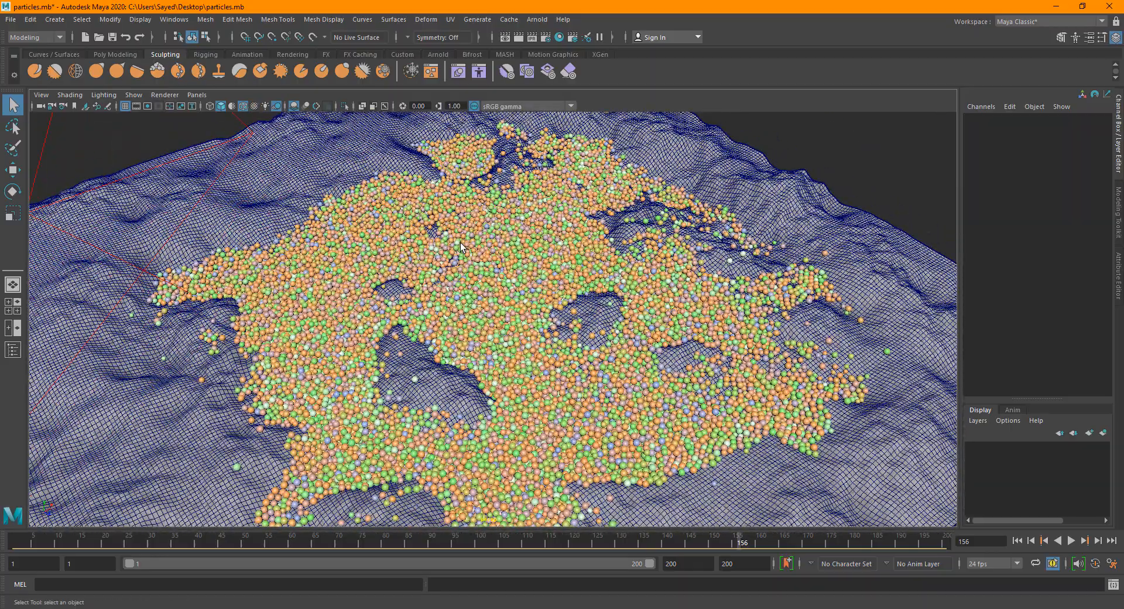
pyautogui.click(245, 107)
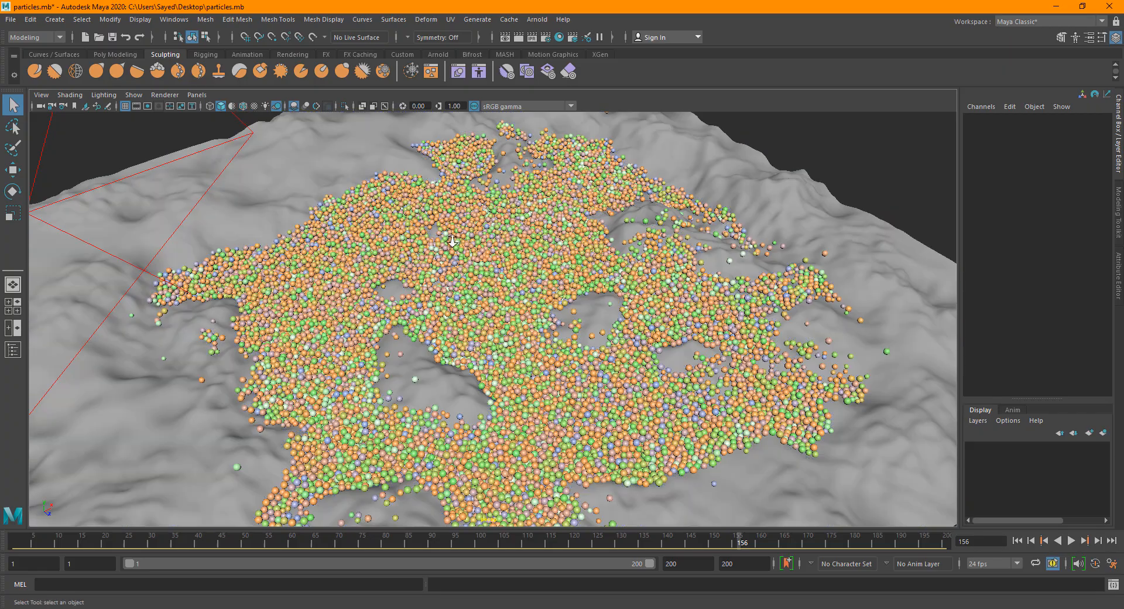
pyautogui.scroll(-5, 449, 238)
pyautogui.keyDown('alt'); pyautogui.moveTo(395, 392); pyautogui.dragTo(550, 317); pyautogui.keyUp('alt')
pyautogui.scroll(8, 545, 321)
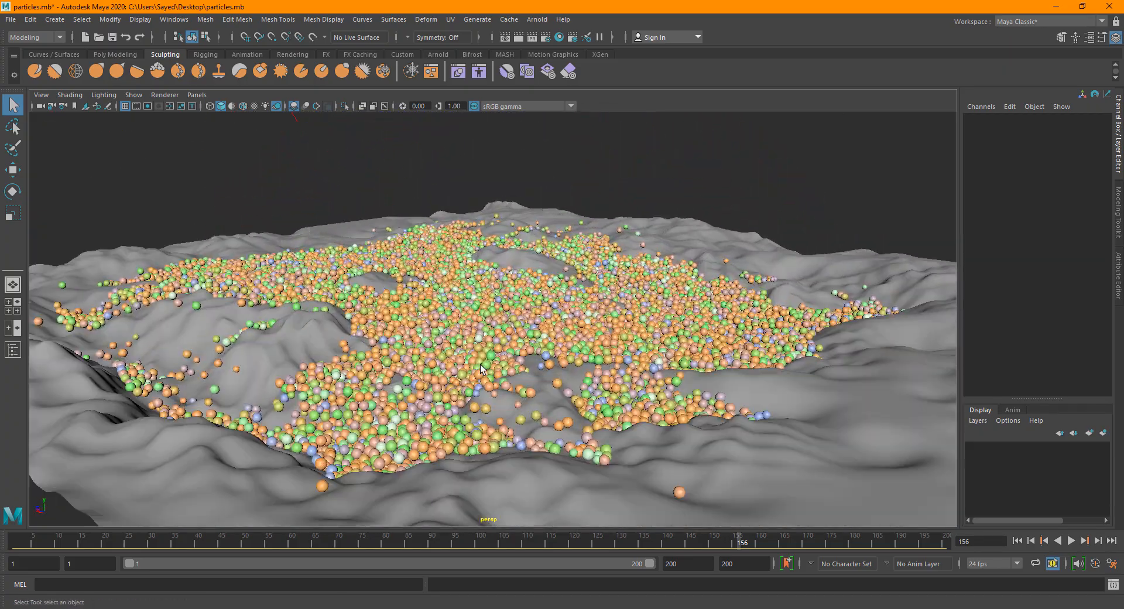
pyautogui.keyDown('alt'); pyautogui.moveTo(445, 394); pyautogui.dragTo(282, 431); pyautogui.keyUp('alt')
pyautogui.scroll(-10, 290, 351)
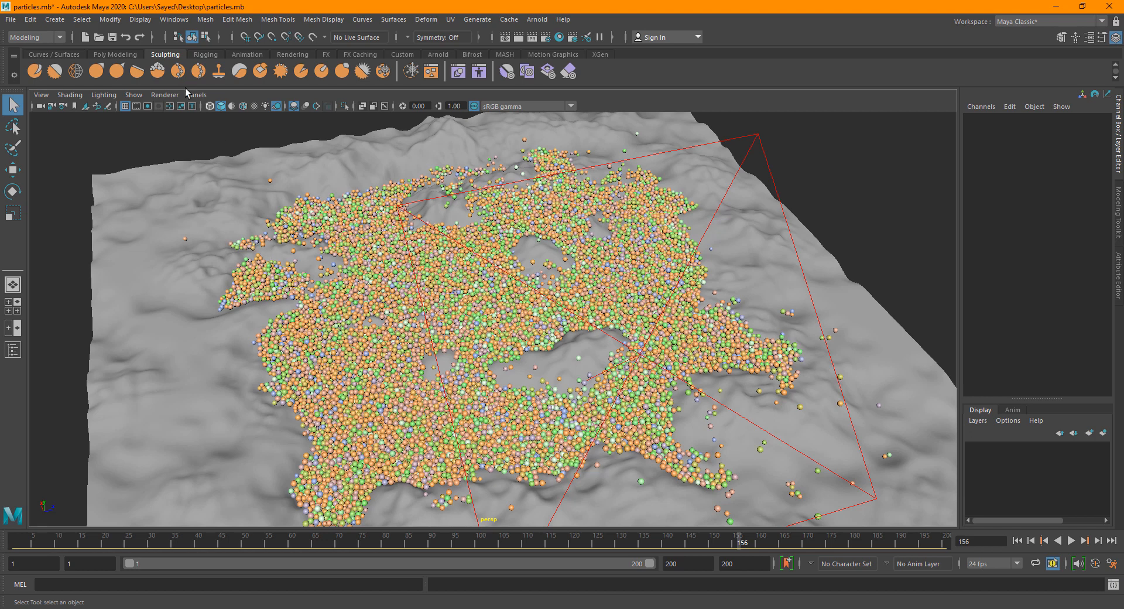
# Start a new empty scene without saving the changes to particles.mb.
pyautogui.click(85, 38)
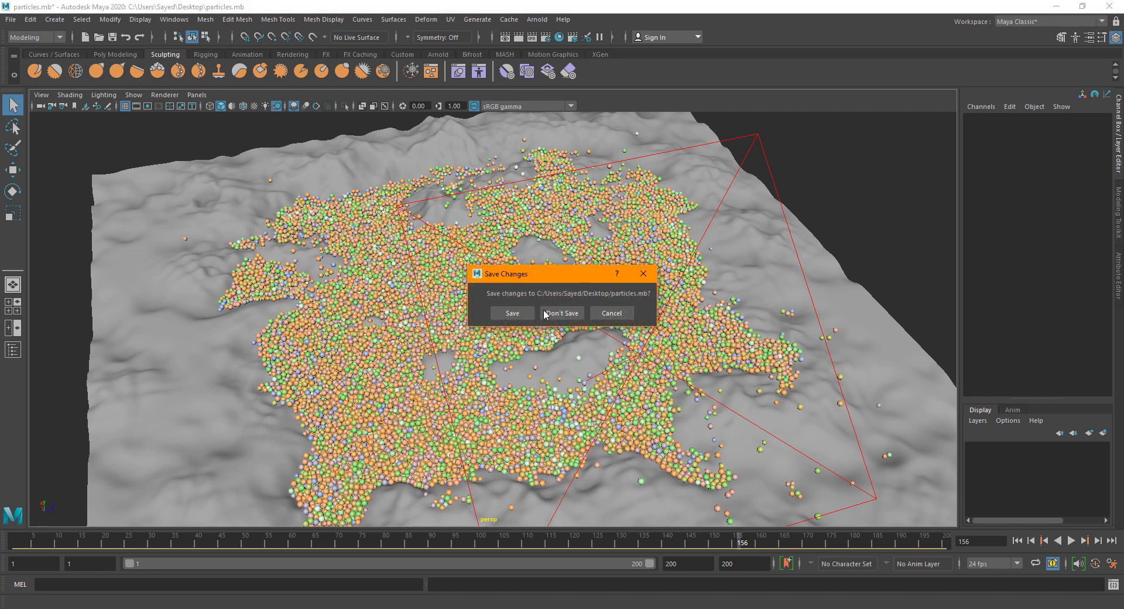
pyautogui.click(561, 313)
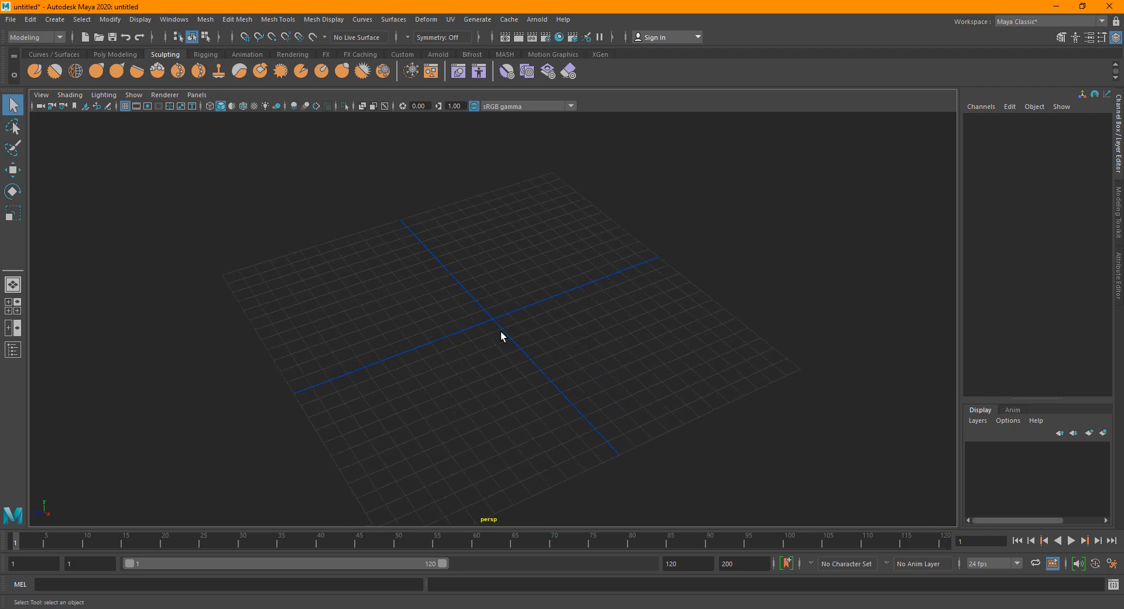
pyautogui.keyDown('alt'); pyautogui.moveTo(500, 335); pyautogui.dragTo(538, 347); pyautogui.keyUp('alt')
# Create a polygon plane at the origin, scale it uniformly to about 24.5 and raise it about 0.34 in Y.
pyautogui.keyDown('shift'); pyautogui.rightClick(639, 312); pyautogui.keyUp('shift')
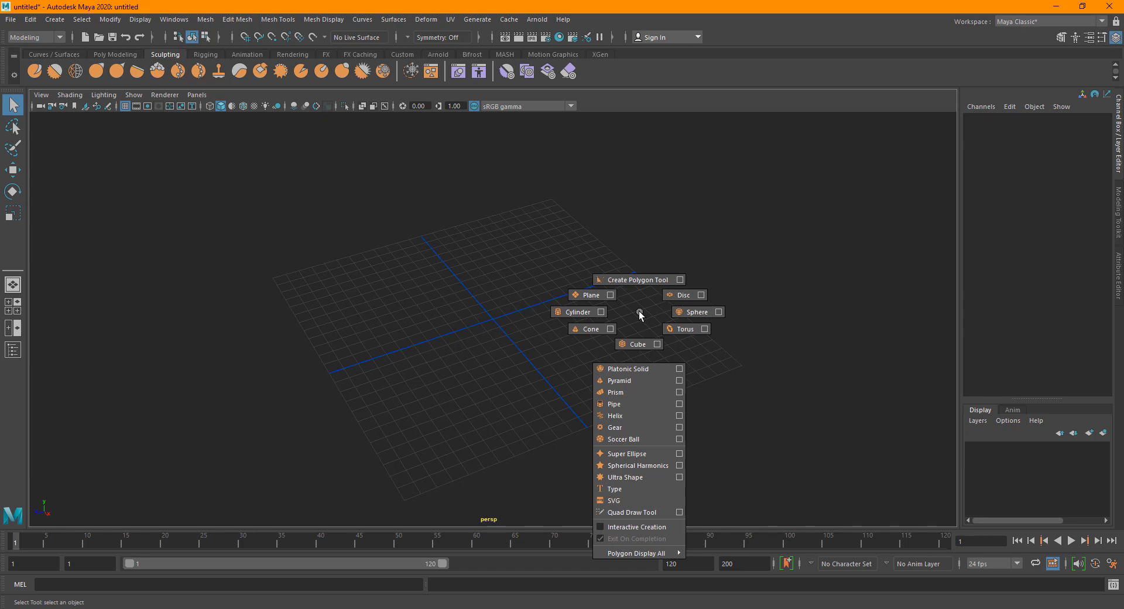
pyautogui.click(588, 295)
pyautogui.press('r')
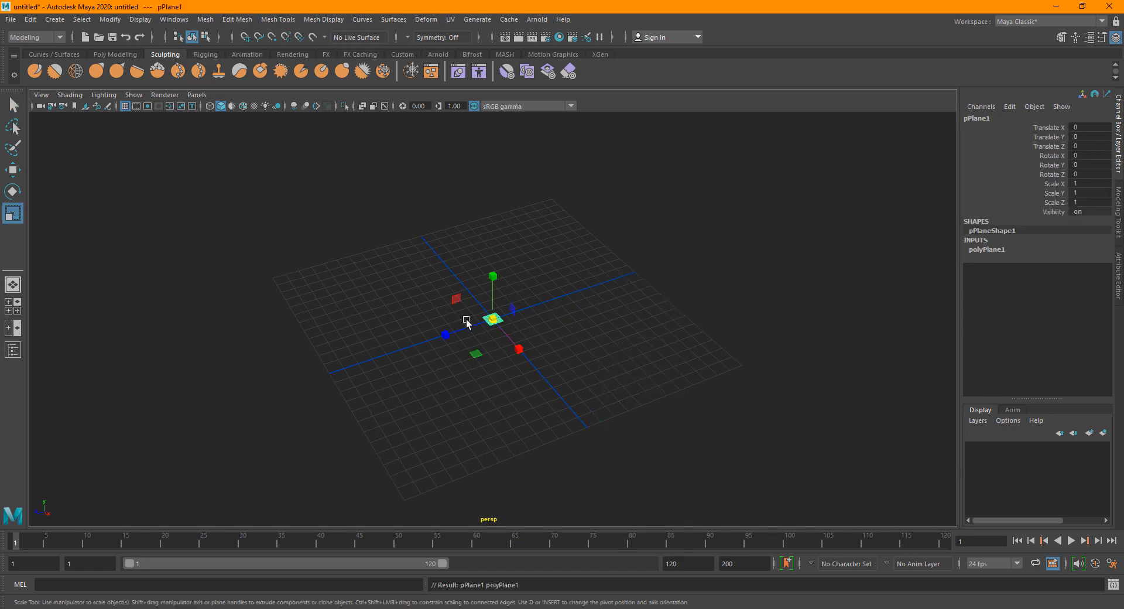
pyautogui.moveTo(493, 319); pyautogui.dragTo(736, 266)
pyautogui.press('w')
pyautogui.moveTo(489, 286); pyautogui.dragTo(487, 281)
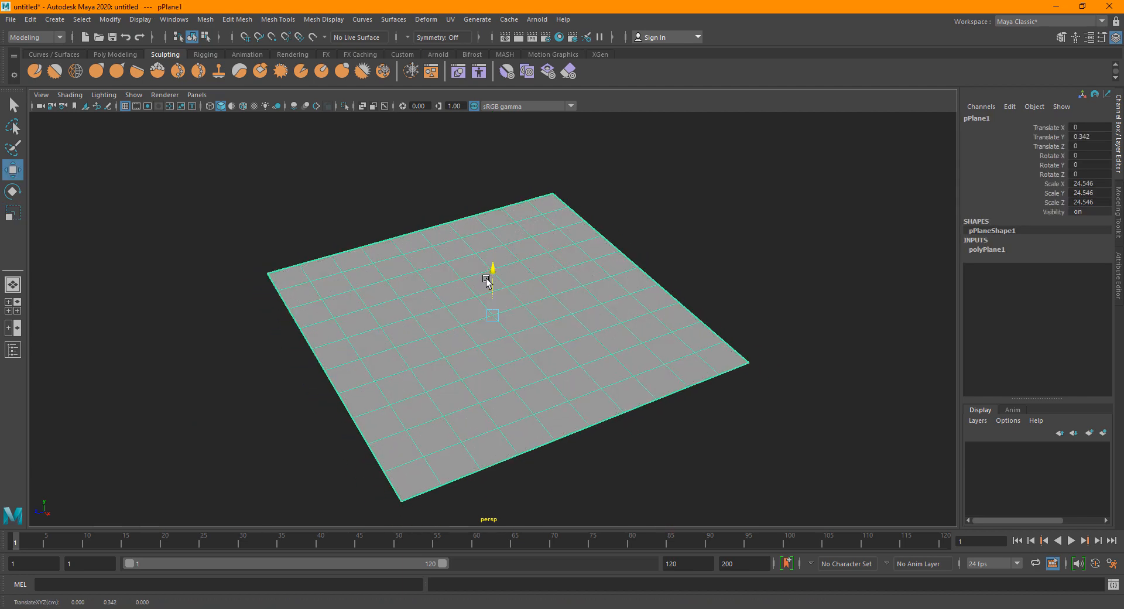
pyautogui.click(618, 239)
pyautogui.click(593, 285)
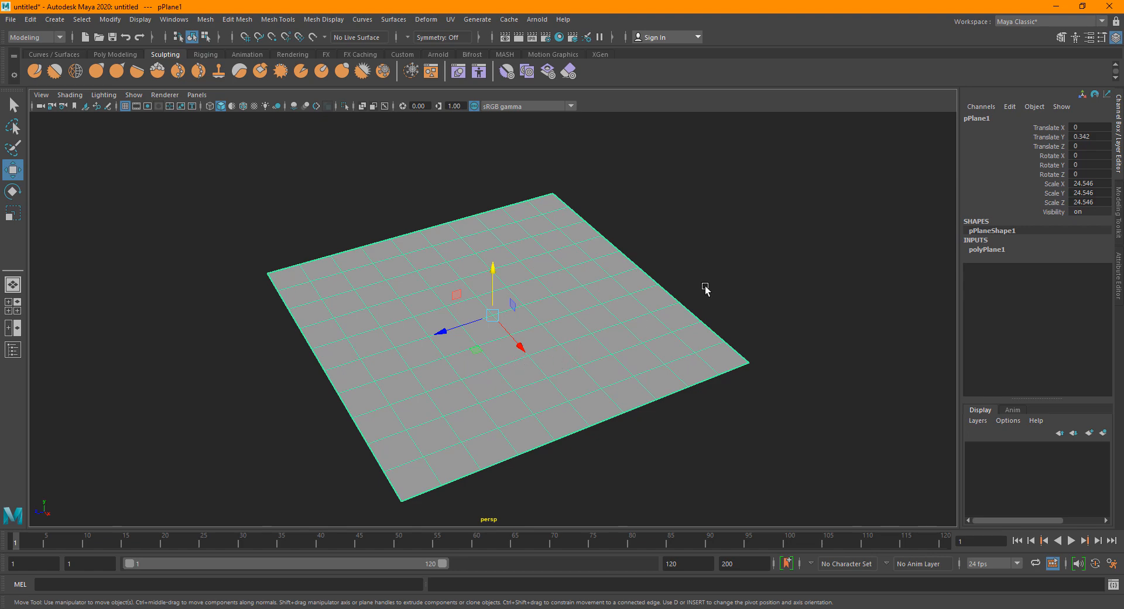
# Increase the plane's width and height subdivisions together so that it becomes a dense grid.
pyautogui.click(1017, 249)
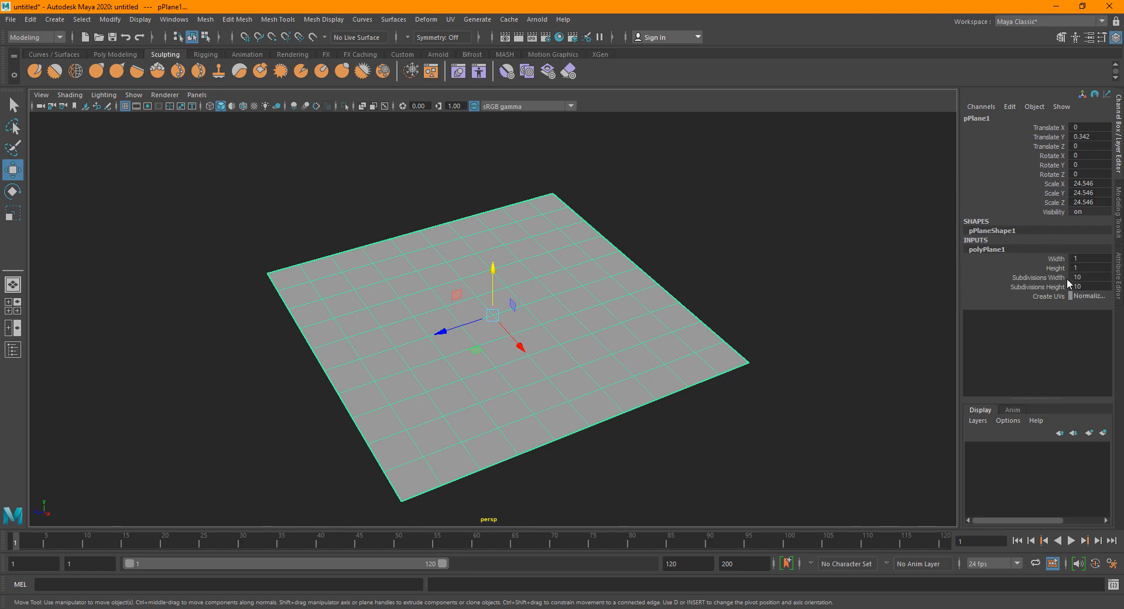
pyautogui.moveTo(1047, 279); pyautogui.dragTo(1093, 284)
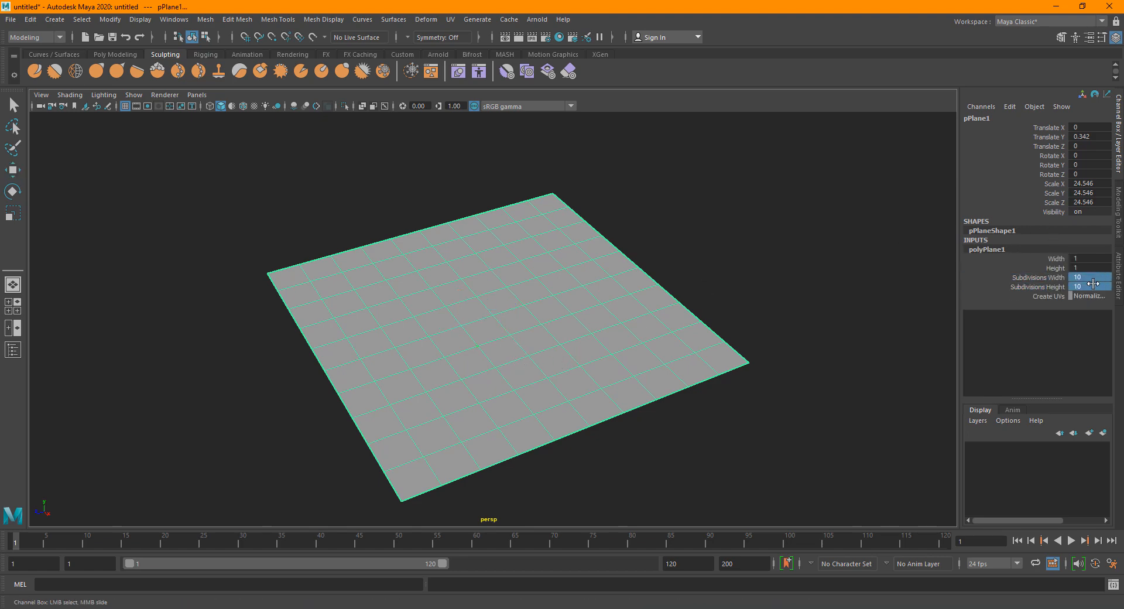
pyautogui.click(1093, 284)
pyautogui.press('Return')
pyautogui.click(688, 446)
# Add a Texture deformer to the plane with UV point space, Handle direction, strength 1 and offset 0.
pyautogui.click(550, 318)
pyautogui.scroll(3, 498, 355)
pyautogui.keyDown('alt'); pyautogui.moveTo(504, 359); pyautogui.dragTo(522, 349); pyautogui.keyUp('alt')
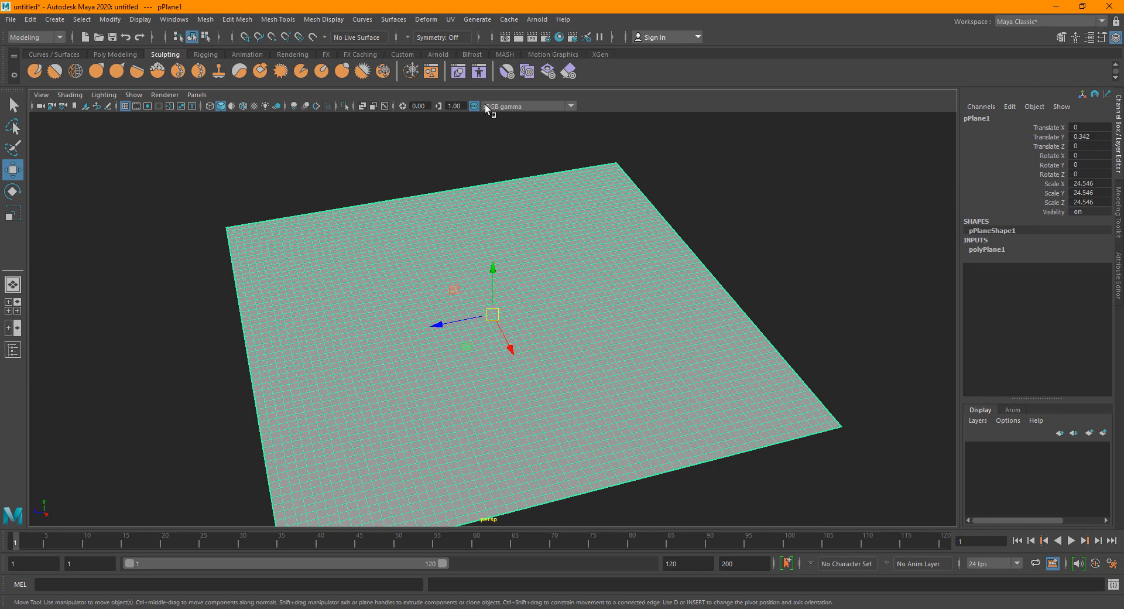
pyautogui.click(426, 19)
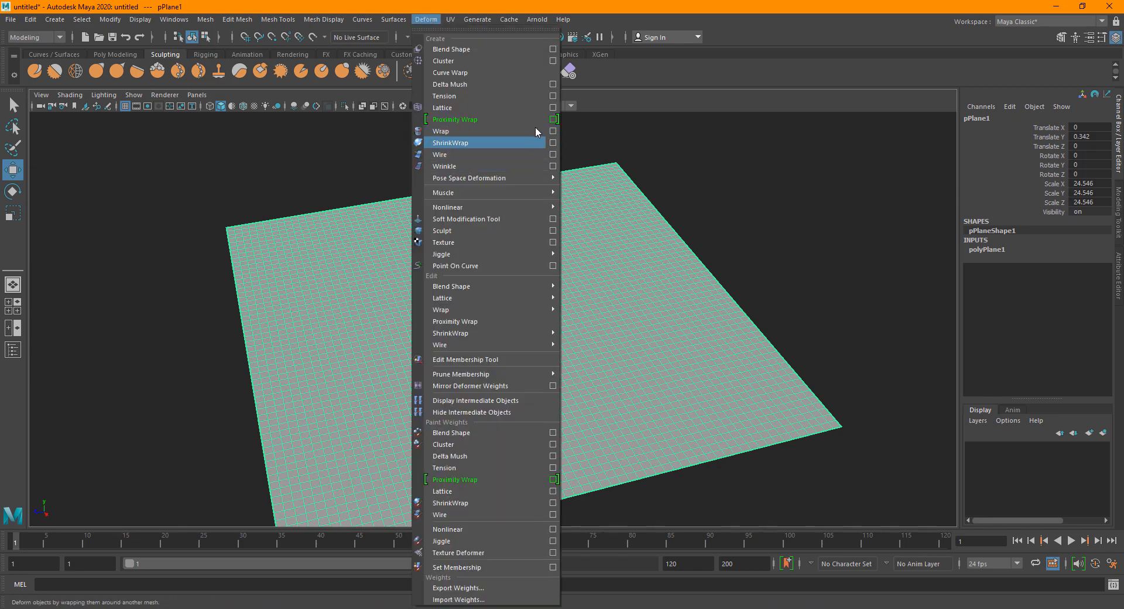
pyautogui.click(552, 242)
pyautogui.click(405, 415)
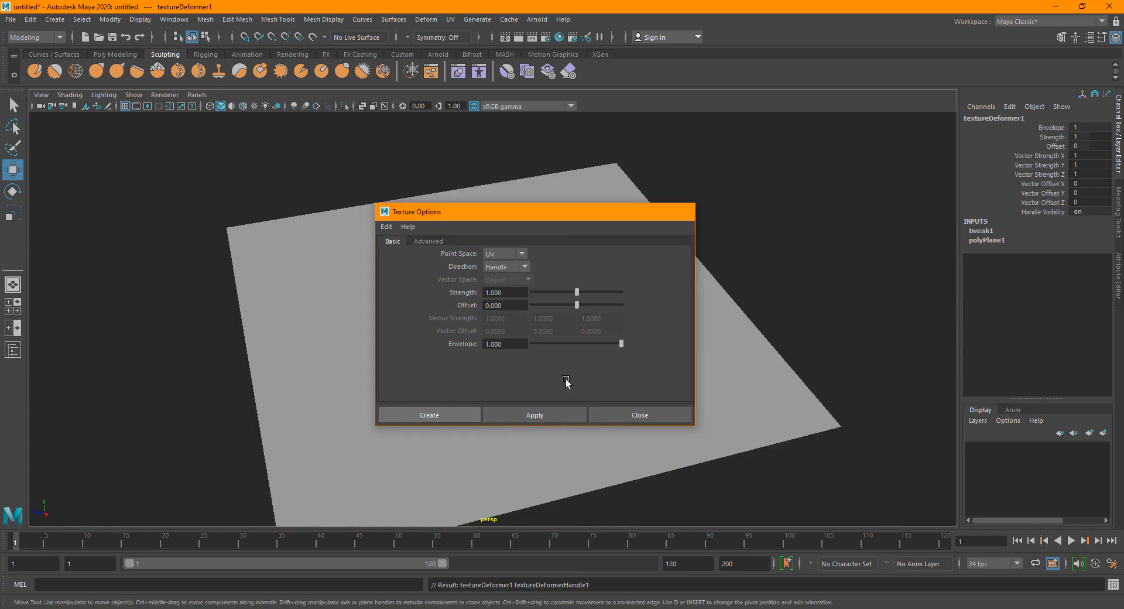
# Assign a Fractal texture to the Texture attribute of the plane's texture deformer.
pyautogui.hotkey('ctrl', 'a')
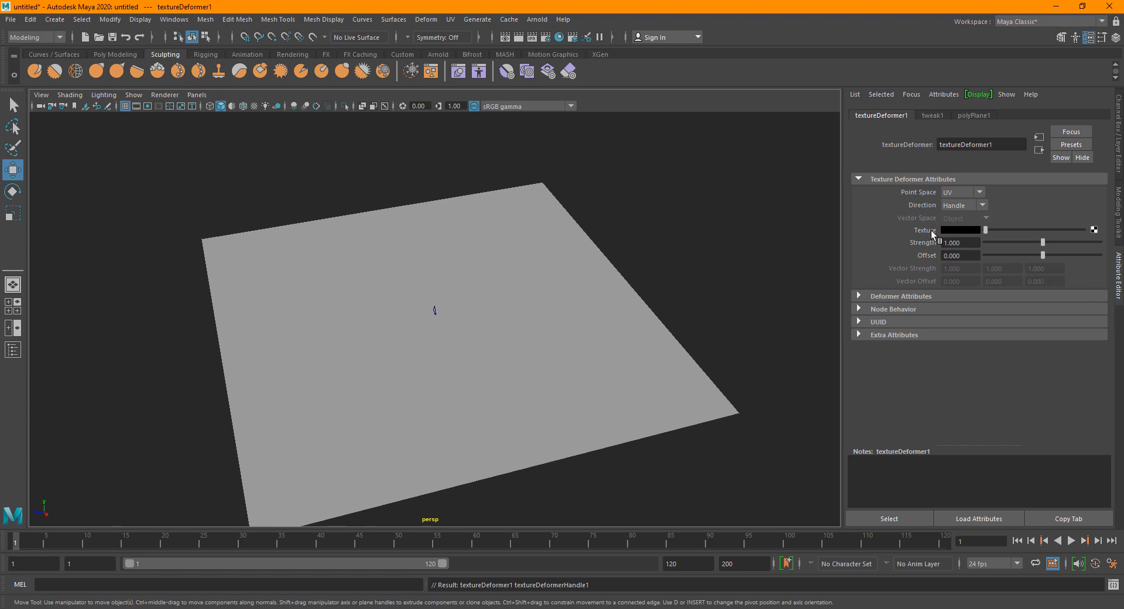
pyautogui.click(1093, 230)
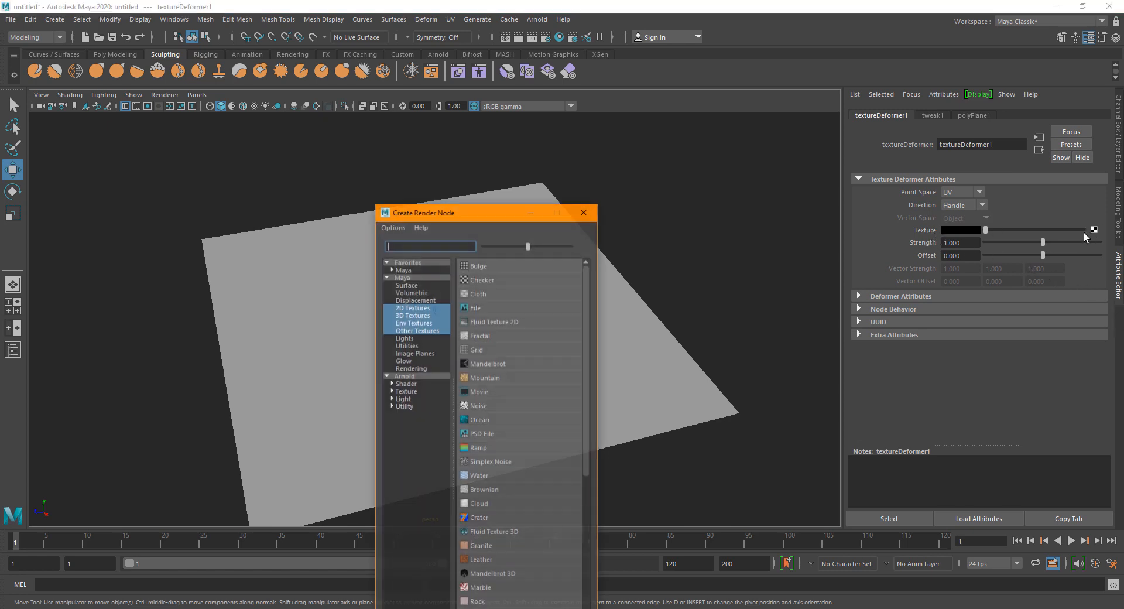
pyautogui.click(479, 337)
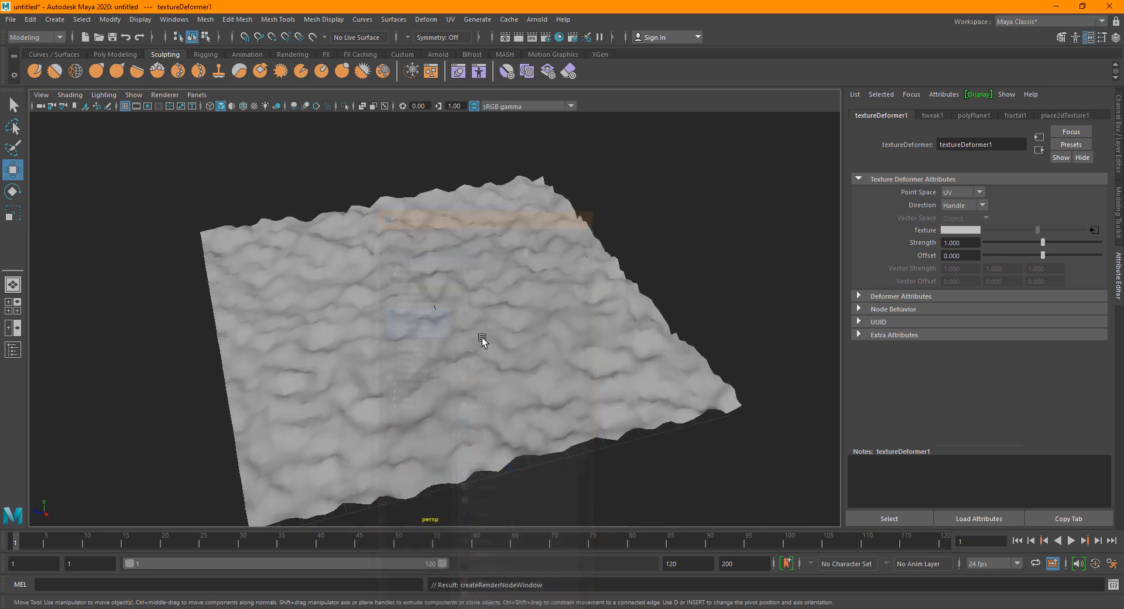
# Turn on the wireframe overlay on the shaded deformed plane.
pyautogui.moveTo(469, 314); pyautogui.dragTo(423, 349)
pyautogui.scroll(4, 422, 353)
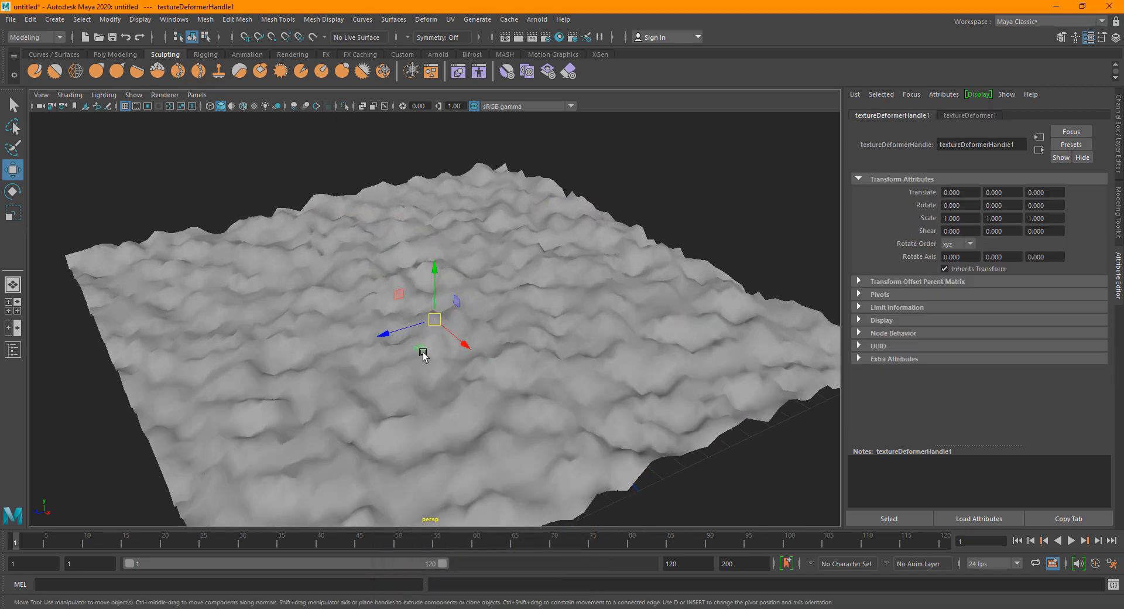
pyautogui.scroll(-1, 429, 348)
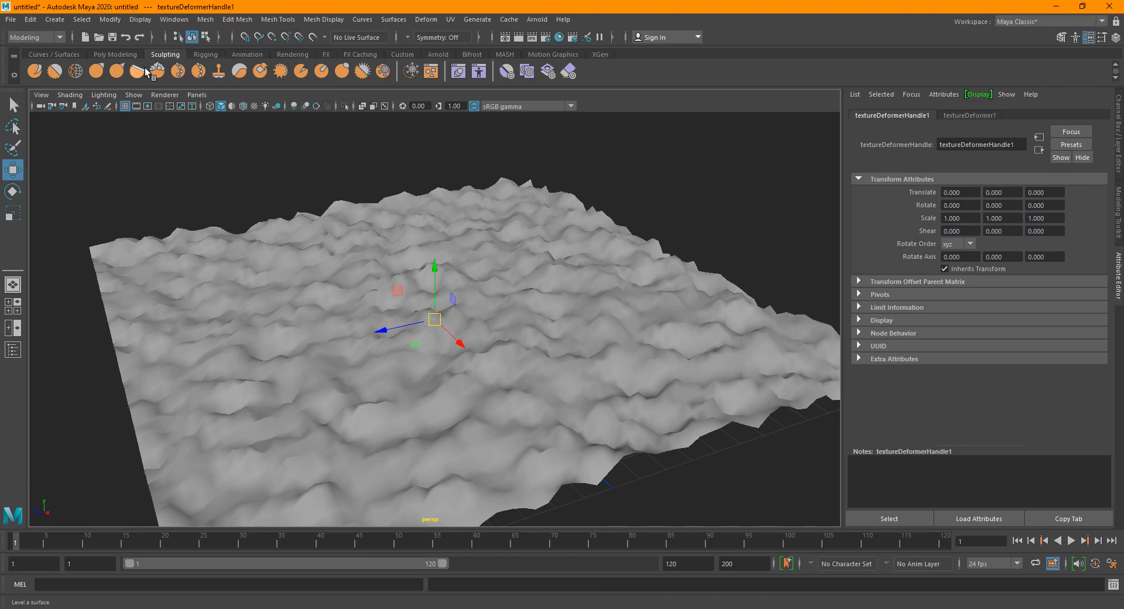
pyautogui.click(243, 106)
pyautogui.moveTo(281, 246)
pyautogui.keyDown('alt'); pyautogui.mouseDown()
pyautogui.moveTo(322, 297)
pyautogui.moveTo(294, 298)
pyautogui.moveTo(502, 266)
pyautogui.mouseUp(); pyautogui.keyUp('alt')
# Adjust the fractal texture driving the plane's deformation to Threshold 0.211, Frequency Ratio 2.681, Level Min 6.024 and Level Max 9.036.
pyautogui.click(504, 266)
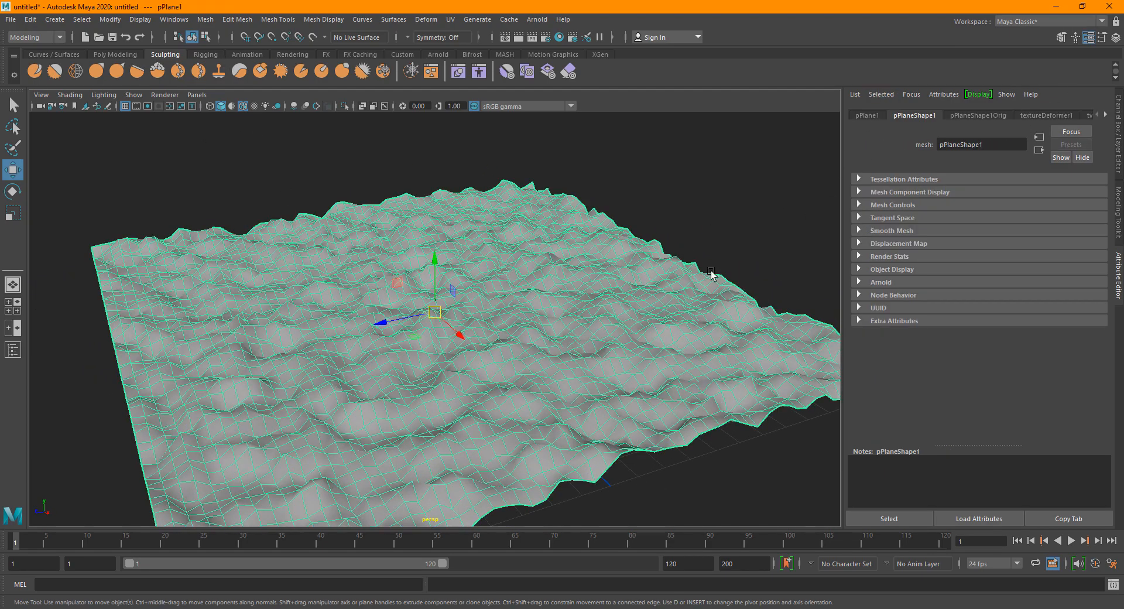
pyautogui.moveTo(675, 268); pyautogui.dragTo(673, 549, button='right')
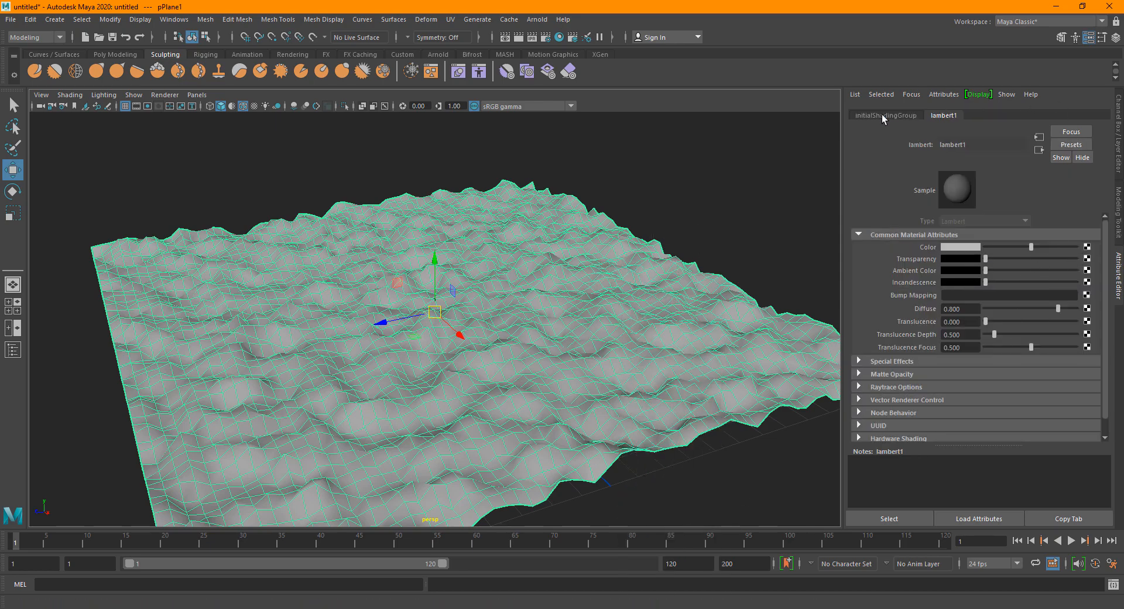
pyautogui.click(463, 302)
pyautogui.click(1057, 116)
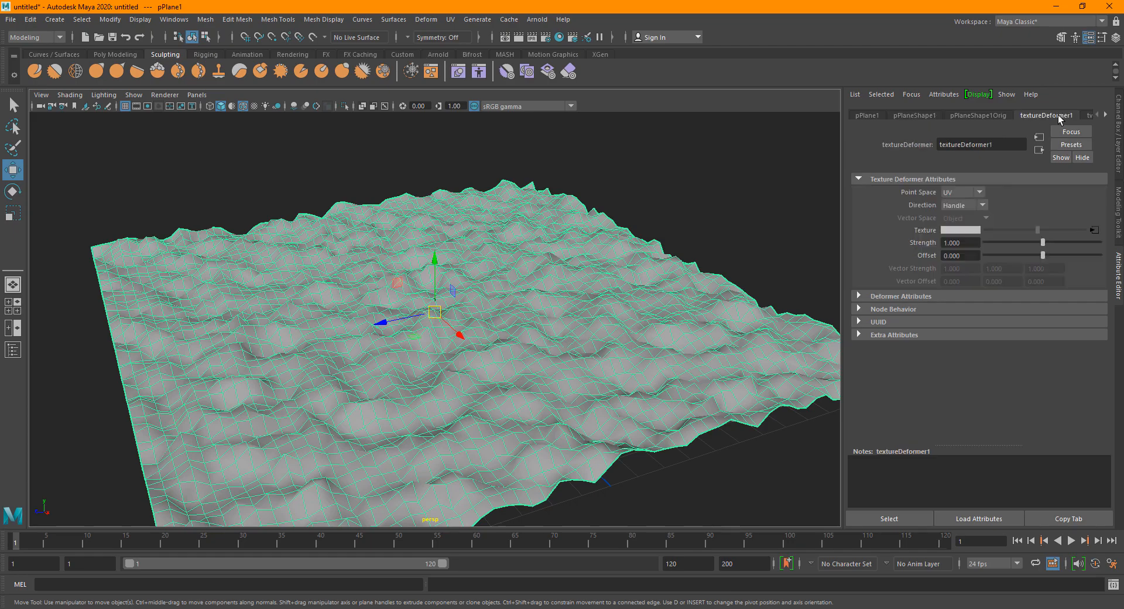
pyautogui.click(1095, 230)
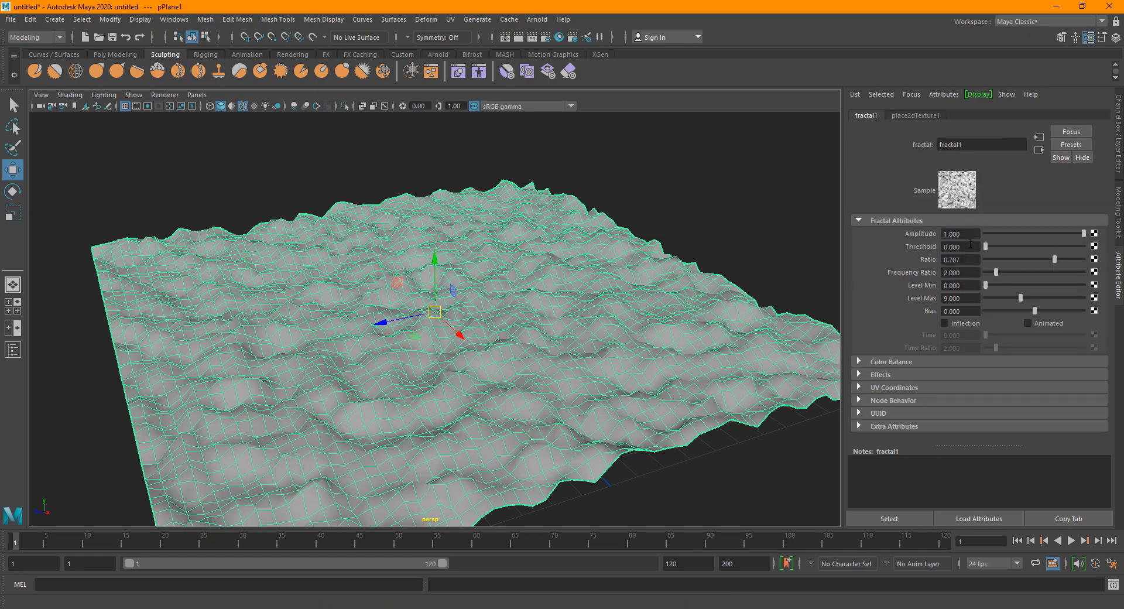
pyautogui.moveTo(986, 246); pyautogui.dragTo(1005, 276)
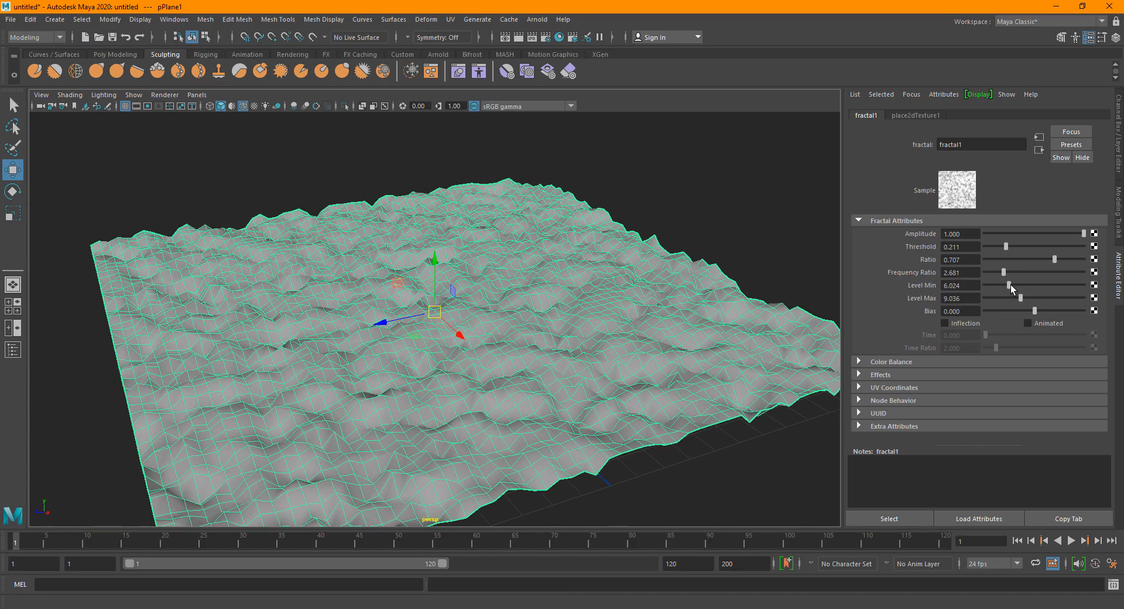
pyautogui.click(778, 189)
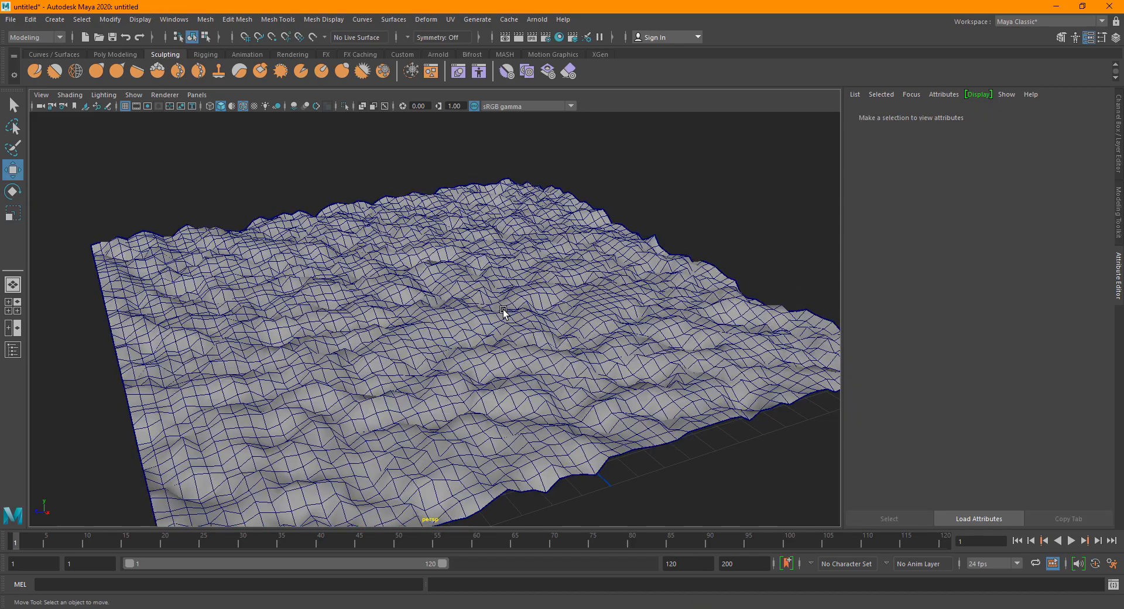
# Smooth the deformed plane's mesh with one division using the Smooth command.
pyautogui.click(471, 320)
pyautogui.keyDown('alt'); pyautogui.moveTo(397, 326); pyautogui.dragTo(402, 347); pyautogui.keyUp('alt')
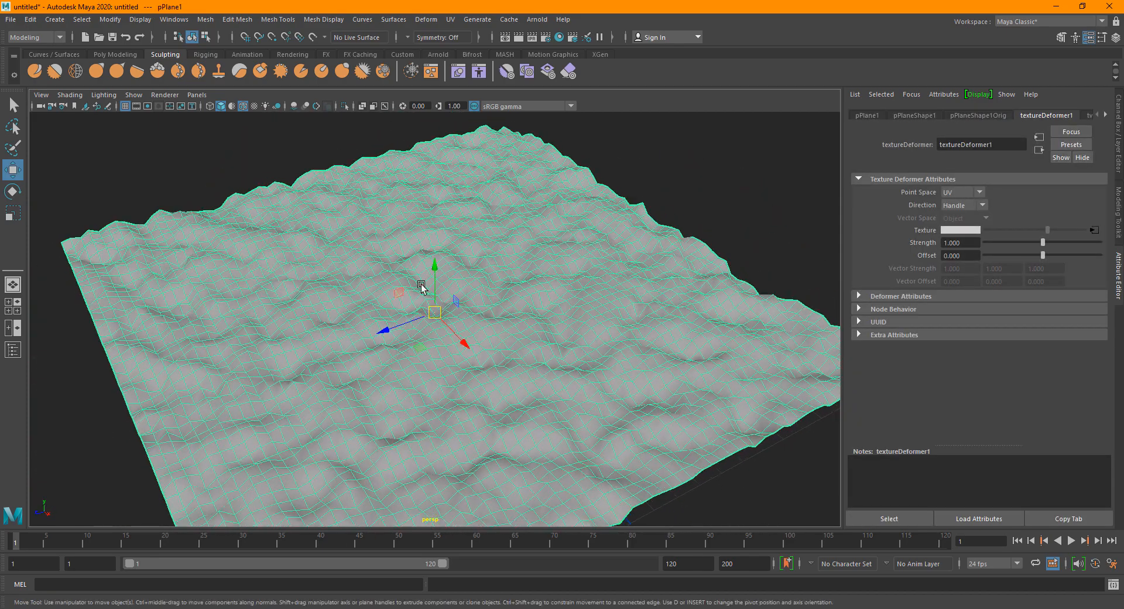
pyautogui.keyDown('alt'); pyautogui.moveTo(442, 266); pyautogui.dragTo(440, 239); pyautogui.keyUp('alt')
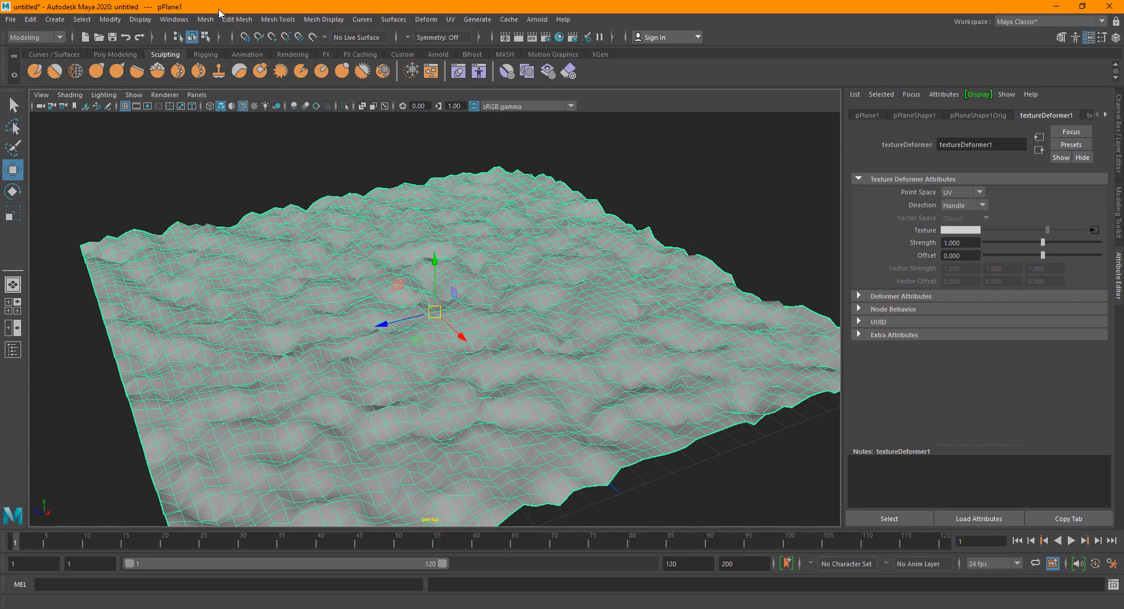
pyautogui.click(206, 19)
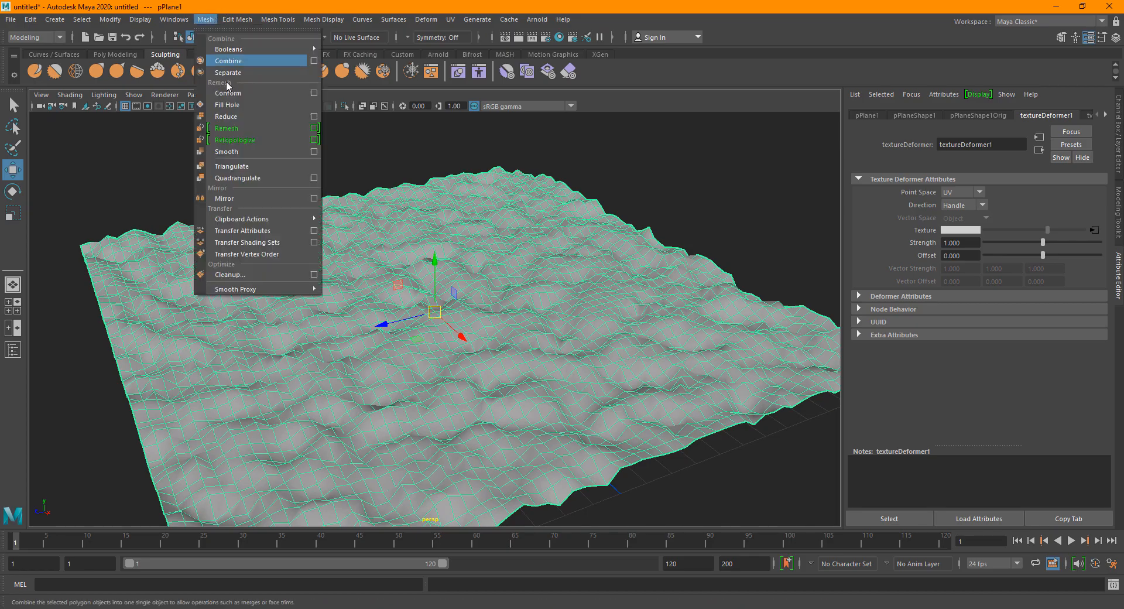
pyautogui.click(243, 152)
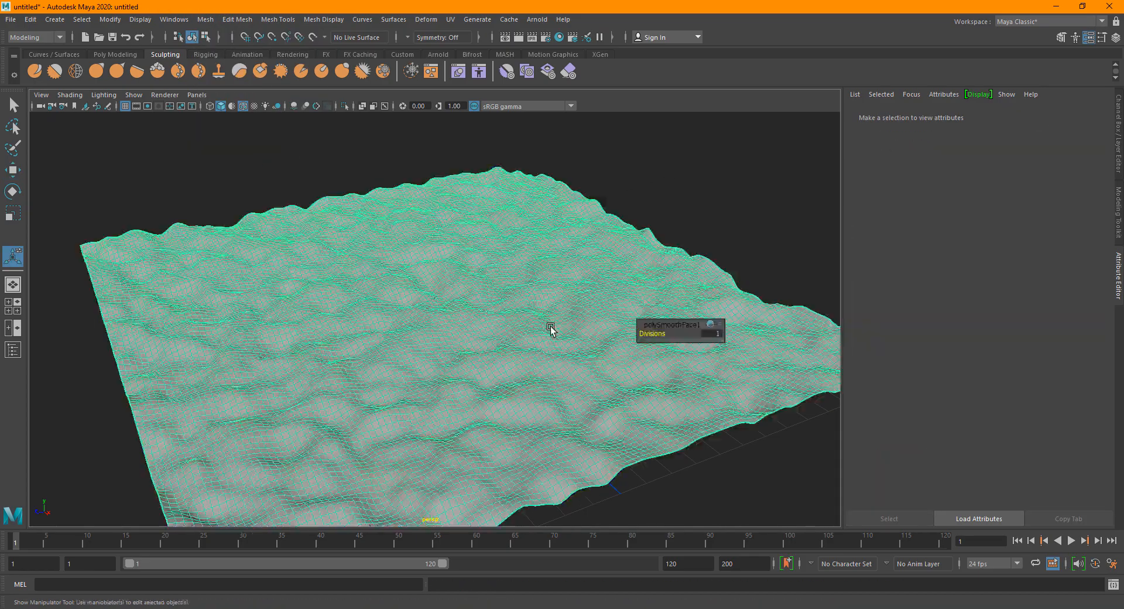
pyautogui.keyDown('alt'); pyautogui.moveTo(552, 326); pyautogui.dragTo(432, 300); pyautogui.keyUp('alt')
pyautogui.press('w')
pyautogui.click(679, 178)
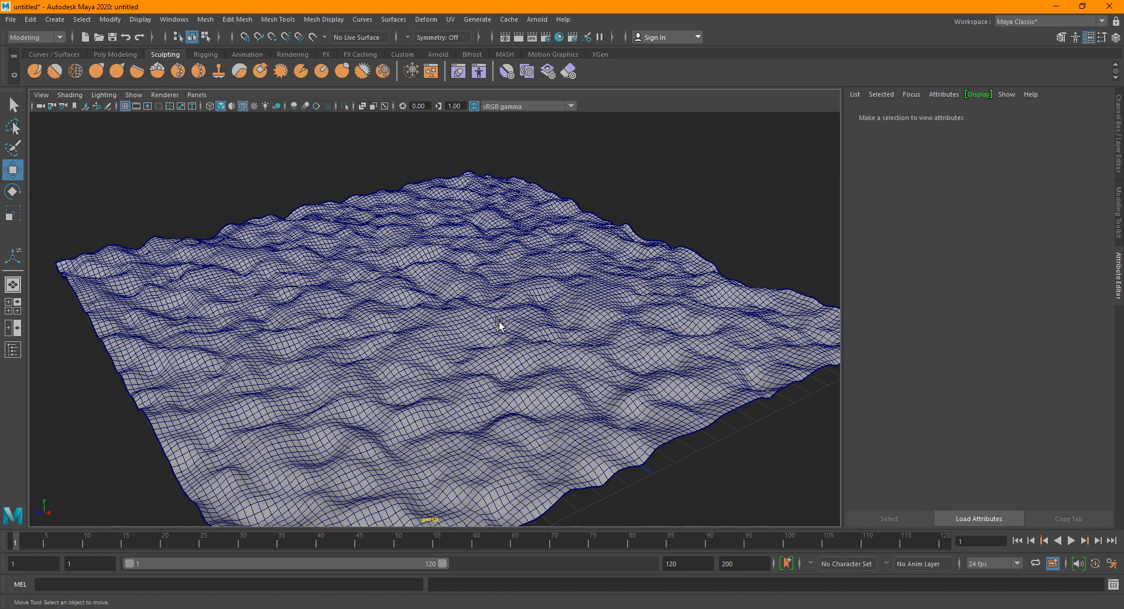
# Delete the construction history of the smoothed plane and deselect it.
pyautogui.click(498, 325)
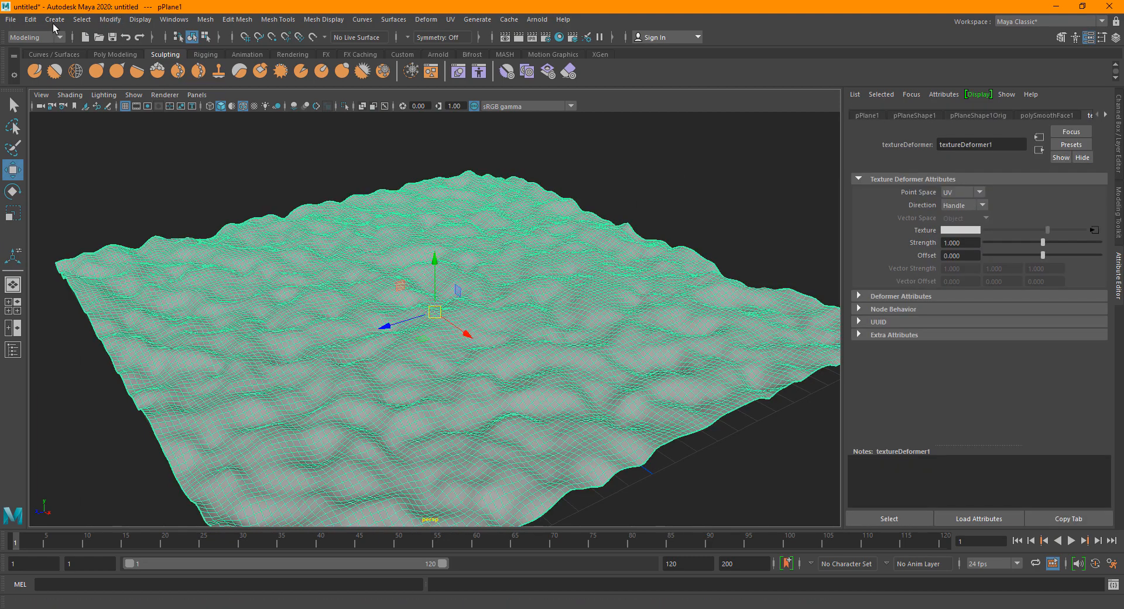
pyautogui.click(30, 19)
pyautogui.moveTo(117, 155)
pyautogui.click(275, 156)
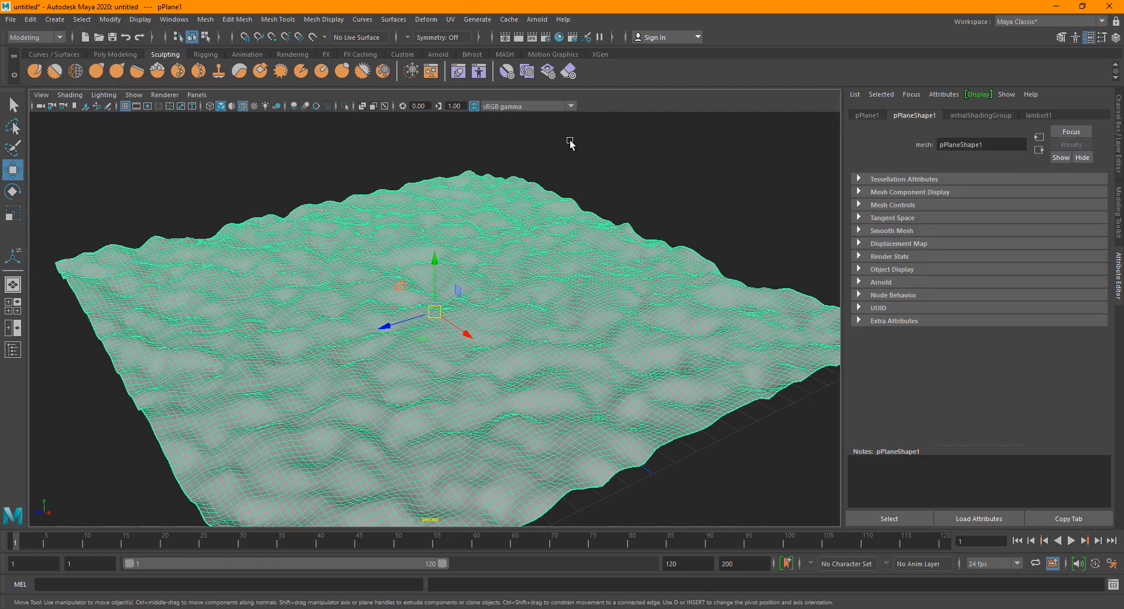
pyautogui.click(573, 146)
# Spray rough surface detail across the plane's centre and far middle area with the Spray sculpting tool.
pyautogui.click(483, 287)
pyautogui.moveTo(462, 294)
pyautogui.keyDown('alt'); pyautogui.mouseDown()
pyautogui.moveTo(464, 331)
pyautogui.moveTo(447, 285)
pyautogui.moveTo(459, 306)
pyautogui.moveTo(511, 268)
pyautogui.moveTo(503, 293)
pyautogui.mouseUp(); pyautogui.keyUp('alt')
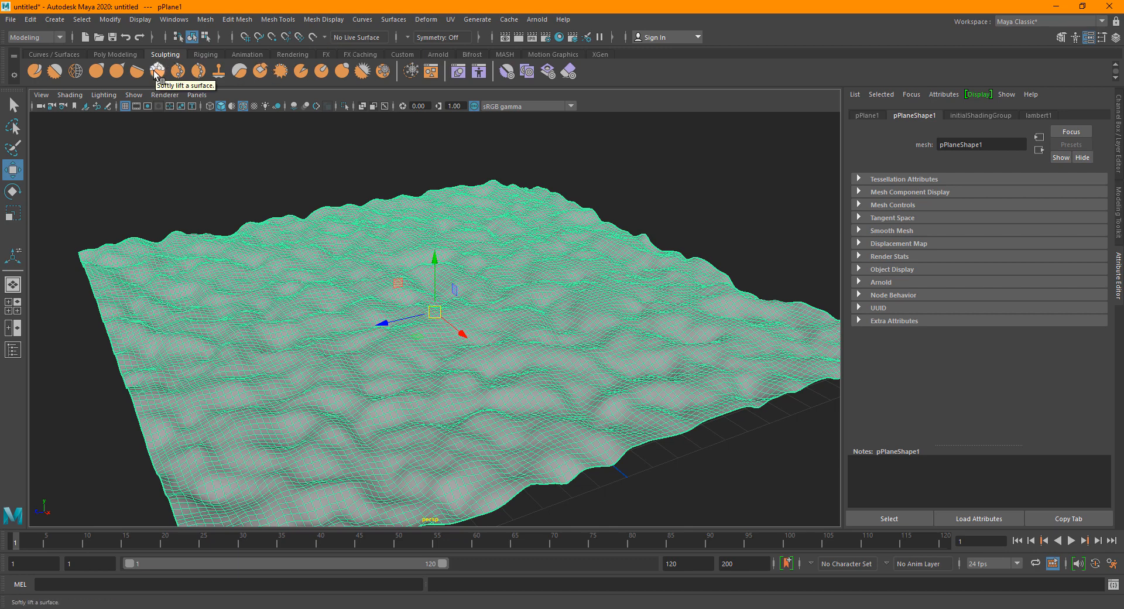
pyautogui.click(178, 72)
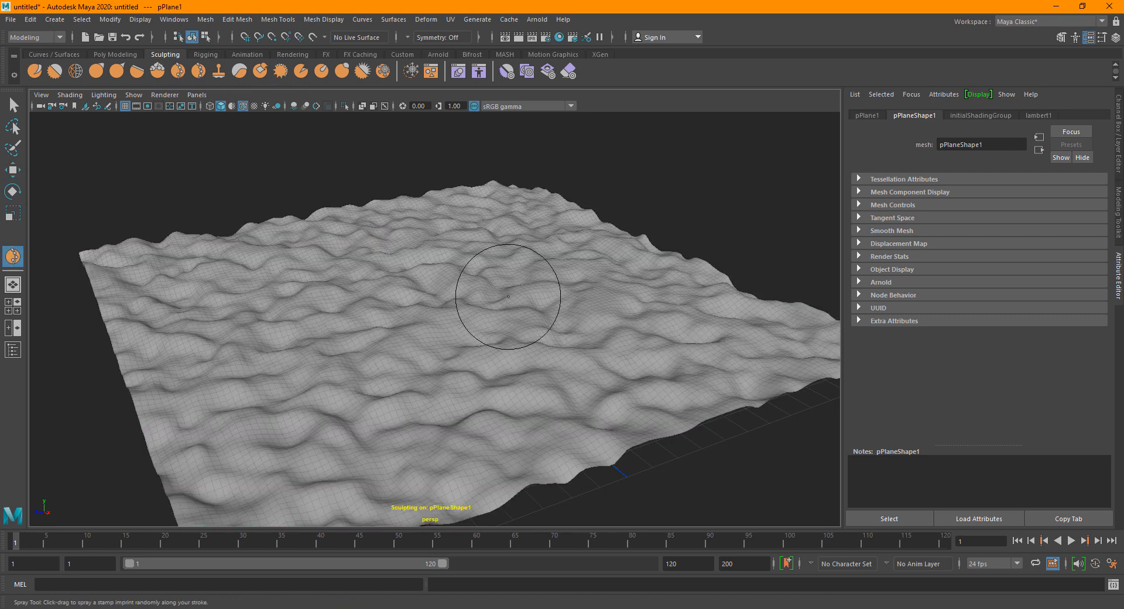
pyautogui.moveTo(493, 292)
pyautogui.mouseDown()
pyautogui.moveTo(478, 298)
pyautogui.moveTo(474, 323)
pyautogui.mouseUp()
pyautogui.moveTo(532, 288)
pyautogui.mouseDown()
pyautogui.moveTo(577, 310)
pyautogui.moveTo(580, 292)
pyautogui.mouseUp()
pyautogui.moveTo(565, 255)
pyautogui.mouseDown()
pyautogui.moveTo(529, 245)
pyautogui.moveTo(355, 257)
pyautogui.mouseUp()
pyautogui.moveTo(352, 257)
pyautogui.mouseDown()
pyautogui.moveTo(350, 271)
pyautogui.moveTo(474, 301)
pyautogui.moveTo(462, 269)
pyautogui.mouseUp()
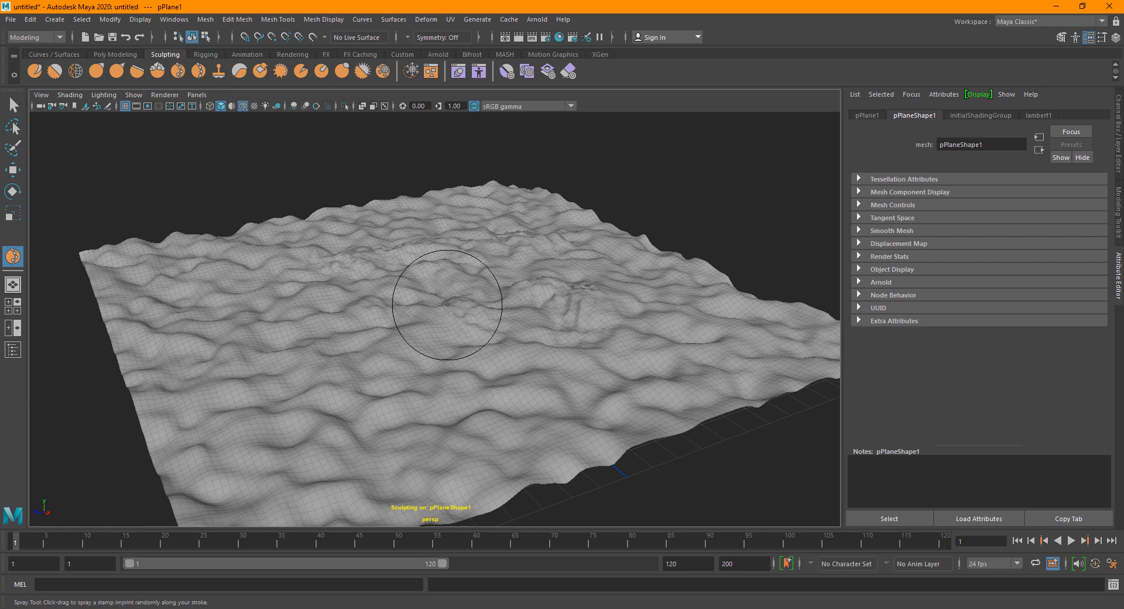
# Shrink the Spray brush slightly and spray rough ridges over the near, side and far areas of the plane.
pyautogui.press('b')
pyautogui.moveTo(418, 305)
pyautogui.mouseDown()
pyautogui.moveTo(493, 305)
pyautogui.moveTo(406, 306)
pyautogui.moveTo(523, 305)
pyautogui.moveTo(402, 305)
pyautogui.mouseUp()
pyautogui.moveTo(562, 288)
pyautogui.mouseDown()
pyautogui.moveTo(595, 253)
pyautogui.moveTo(661, 325)
pyautogui.moveTo(602, 358)
pyautogui.mouseUp()
pyautogui.moveTo(482, 408)
pyautogui.mouseDown()
pyautogui.moveTo(407, 431)
pyautogui.moveTo(305, 423)
pyautogui.moveTo(240, 357)
pyautogui.mouseUp()
pyautogui.moveTo(321, 337); pyautogui.dragTo(423, 344)
pyautogui.moveTo(519, 392)
pyautogui.mouseDown()
pyautogui.moveTo(389, 454)
pyautogui.moveTo(135, 275)
pyautogui.mouseUp()
pyautogui.moveTo(301, 260); pyautogui.dragTo(310, 263)
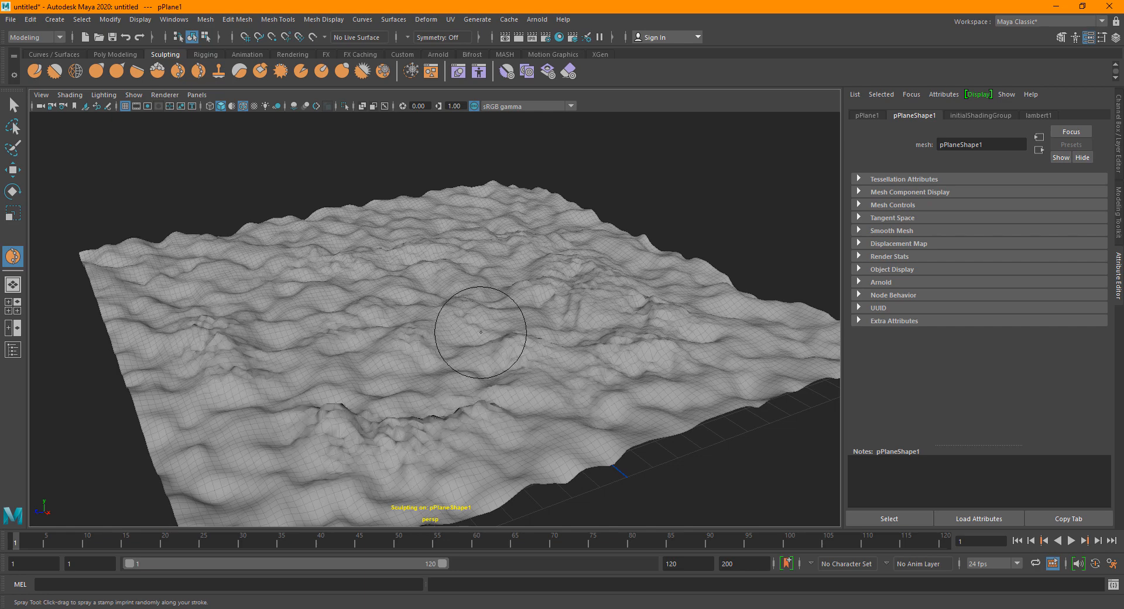
pyautogui.moveTo(416, 429); pyautogui.dragTo(418, 398)
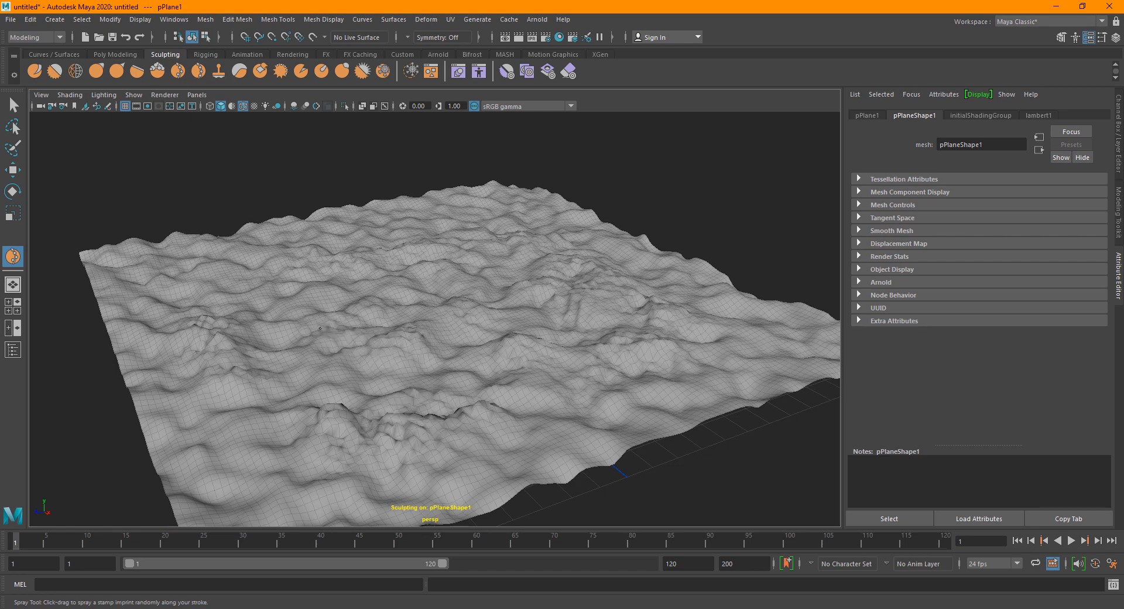
pyautogui.moveTo(483, 272)
pyautogui.mouseDown()
pyautogui.moveTo(445, 290)
pyautogui.moveTo(475, 254)
pyautogui.moveTo(328, 255)
pyautogui.moveTo(316, 281)
pyautogui.moveTo(328, 352)
pyautogui.moveTo(269, 459)
pyautogui.moveTo(416, 447)
pyautogui.moveTo(539, 385)
pyautogui.moveTo(714, 337)
pyautogui.moveTo(589, 299)
pyautogui.moveTo(492, 217)
pyautogui.moveTo(657, 243)
pyautogui.moveTo(761, 346)
pyautogui.moveTo(673, 410)
pyautogui.mouseUp()
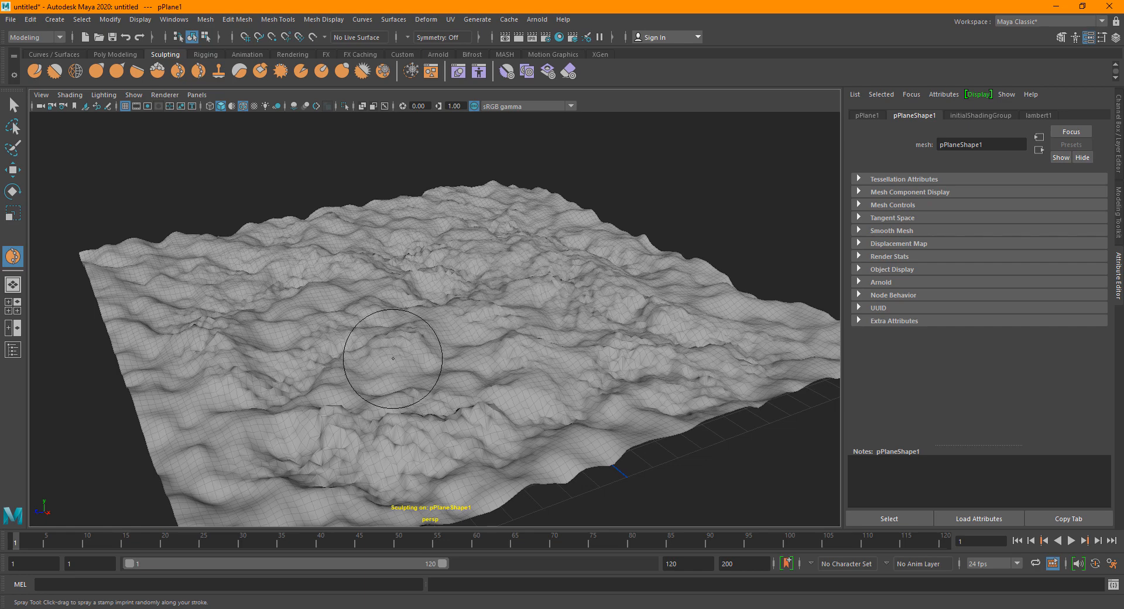
# Try stamping across the plane's centre with the Repeat sculpting tool, and undo the strokes.
pyautogui.click(363, 71)
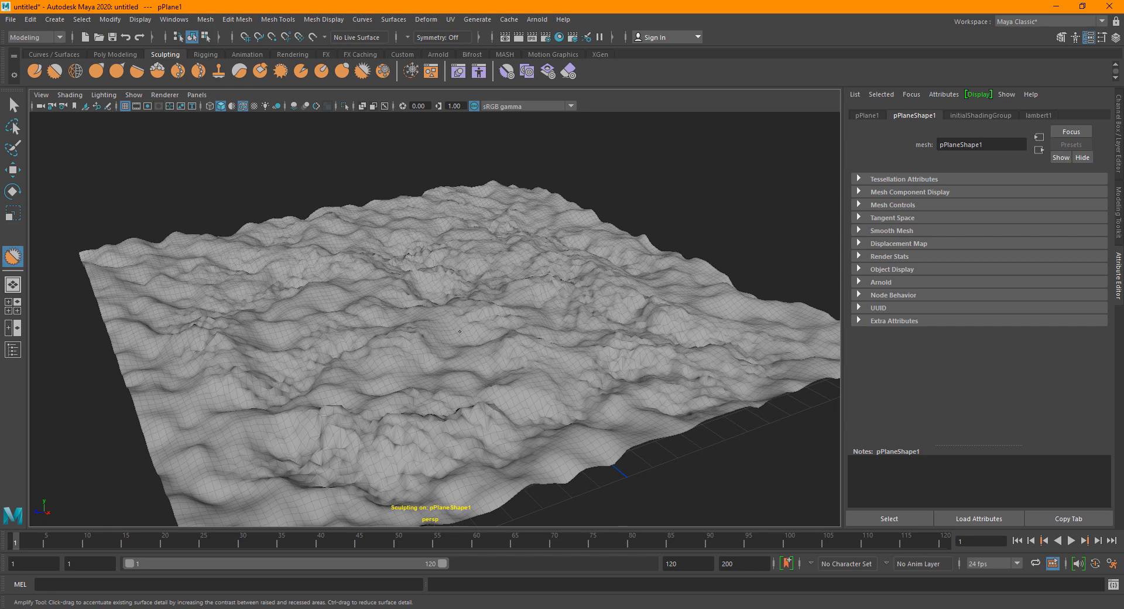
pyautogui.click(198, 71)
pyautogui.moveTo(366, 331); pyautogui.dragTo(548, 315)
pyautogui.hotkey('ctrl', 'z')
pyautogui.hotkey('ctrl', 'z')
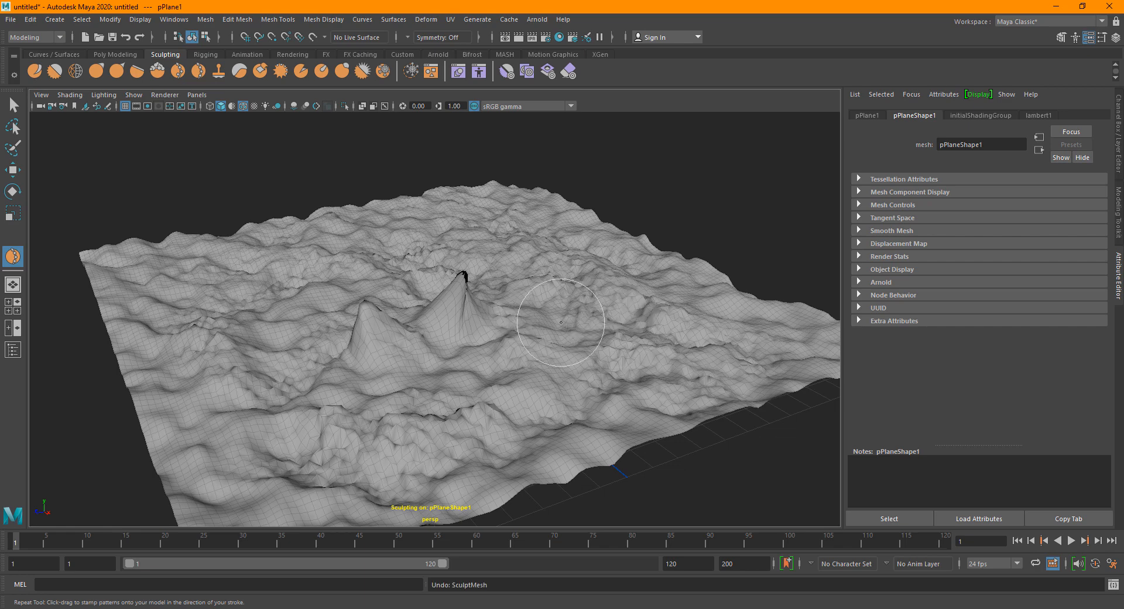
pyautogui.hotkey('ctrl', 'z')
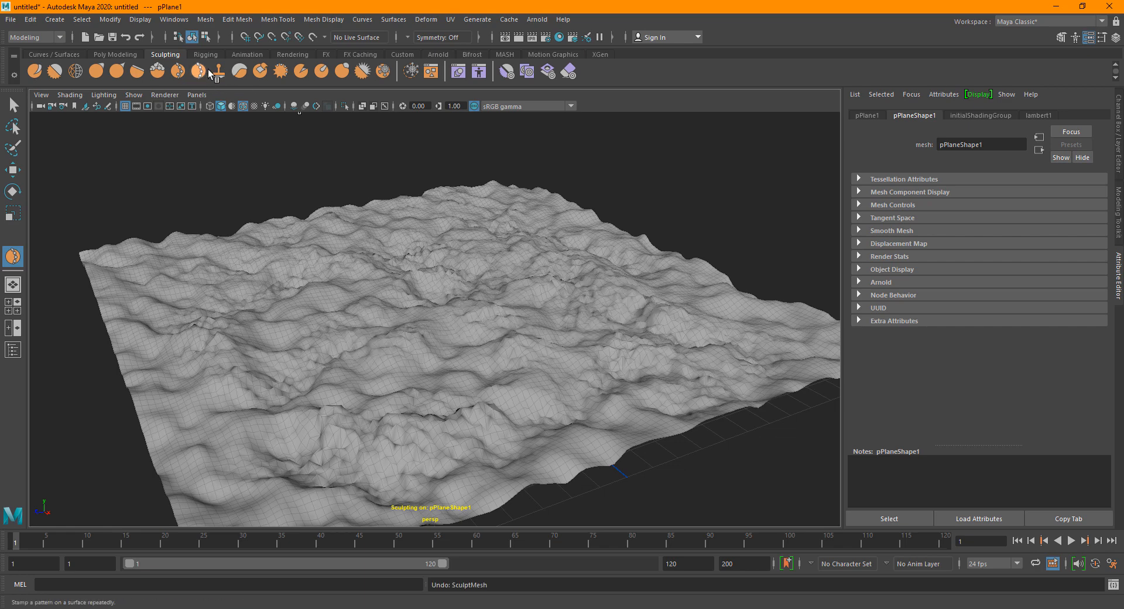
# Set the Repeat sculpting tool's brush strength to 3.
pyautogui.doubleClick(13, 256)
pyautogui.moveTo(210, 111); pyautogui.dragTo(606, 99)
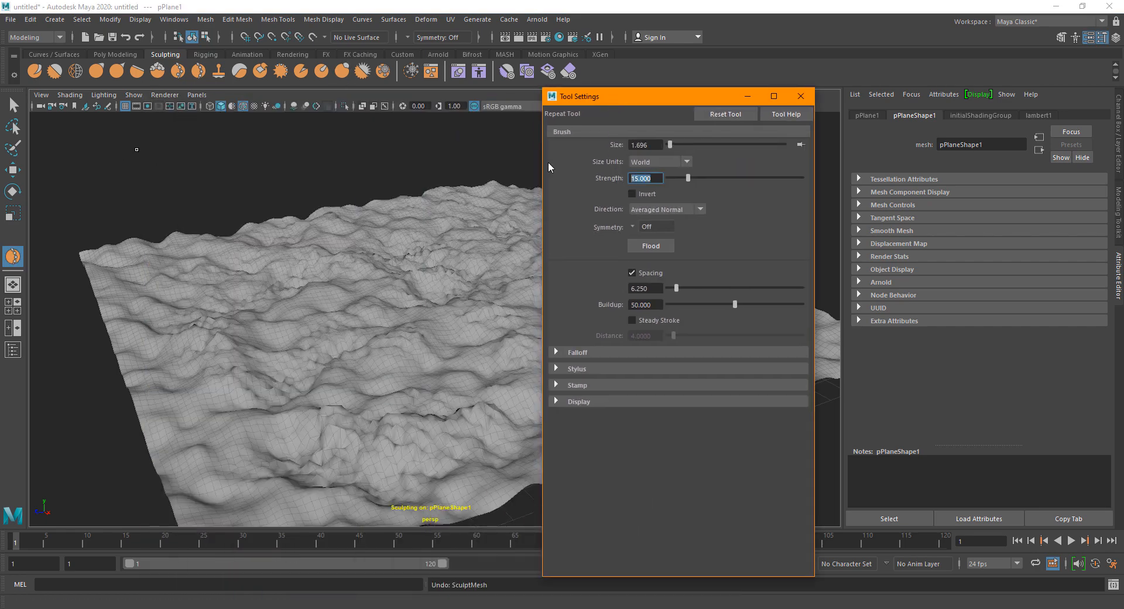
pyautogui.write('3')
pyautogui.press('Return')
pyautogui.click(801, 96)
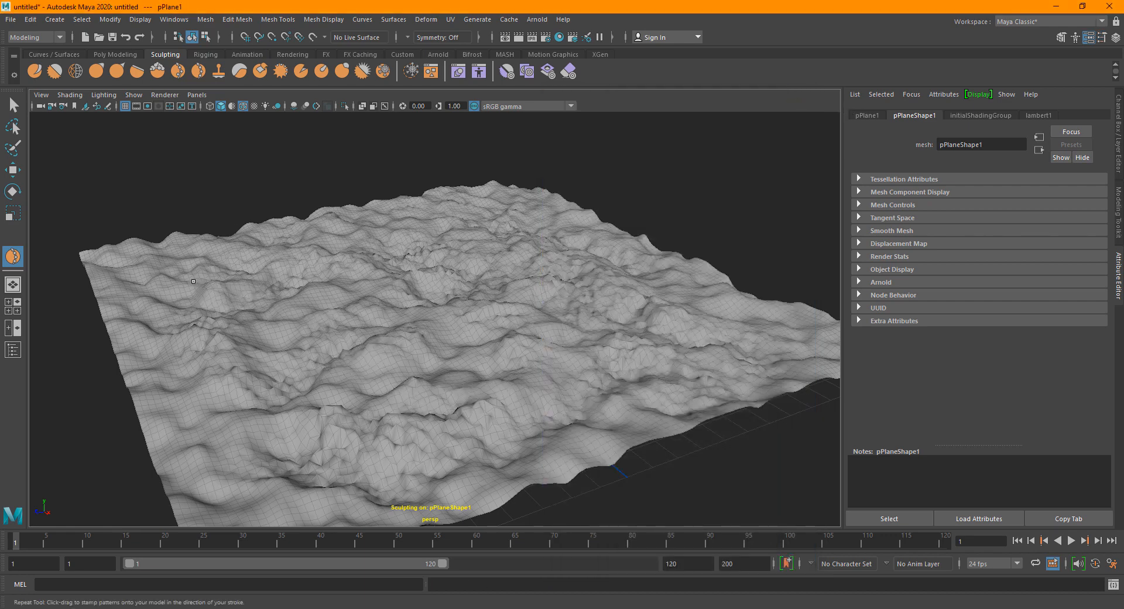
# Smooth the sculpted terrain mesh once more with one division.
pyautogui.press('w')
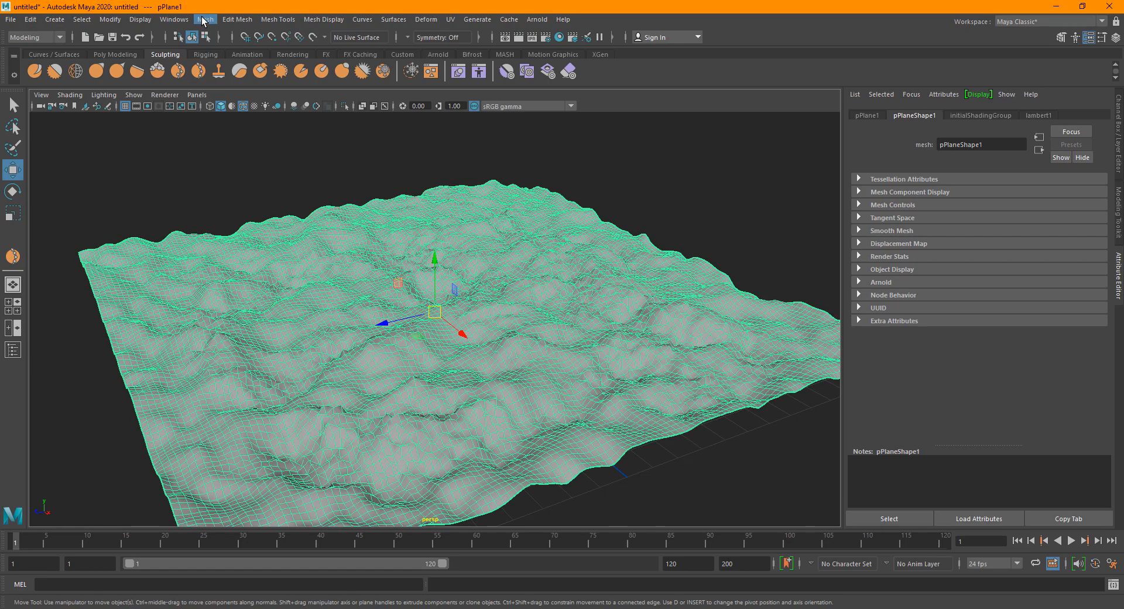
pyautogui.click(204, 20)
pyautogui.click(233, 147)
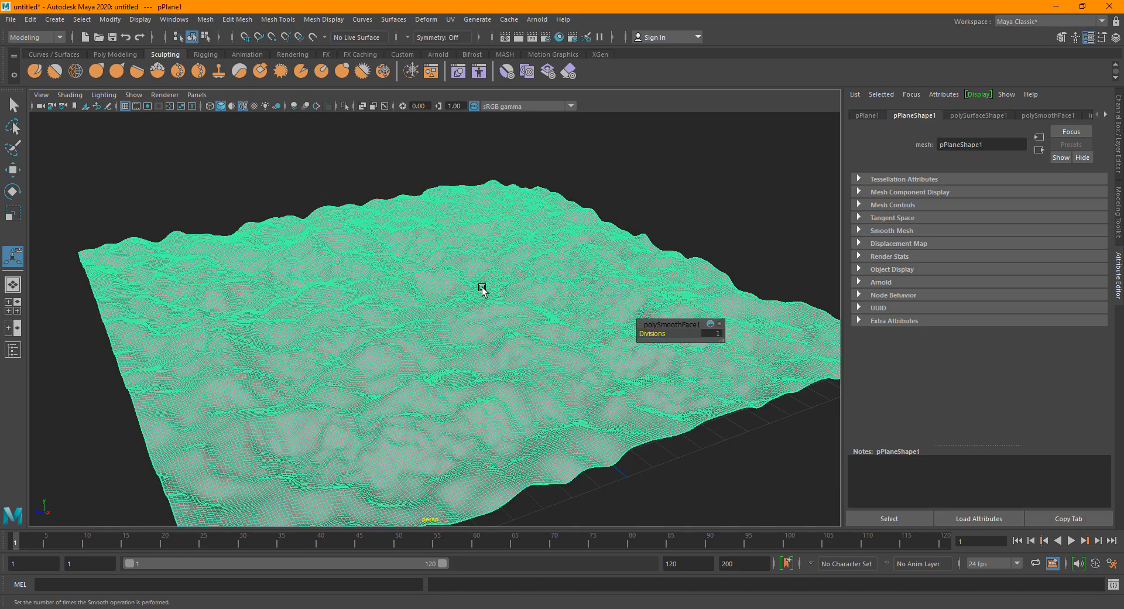
pyautogui.keyDown('alt'); pyautogui.moveTo(484, 288); pyautogui.dragTo(427, 293); pyautogui.keyUp('alt')
pyautogui.scroll(4, 551, 235)
pyautogui.keyDown('alt'); pyautogui.moveTo(559, 222); pyautogui.dragTo(570, 226); pyautogui.keyUp('alt')
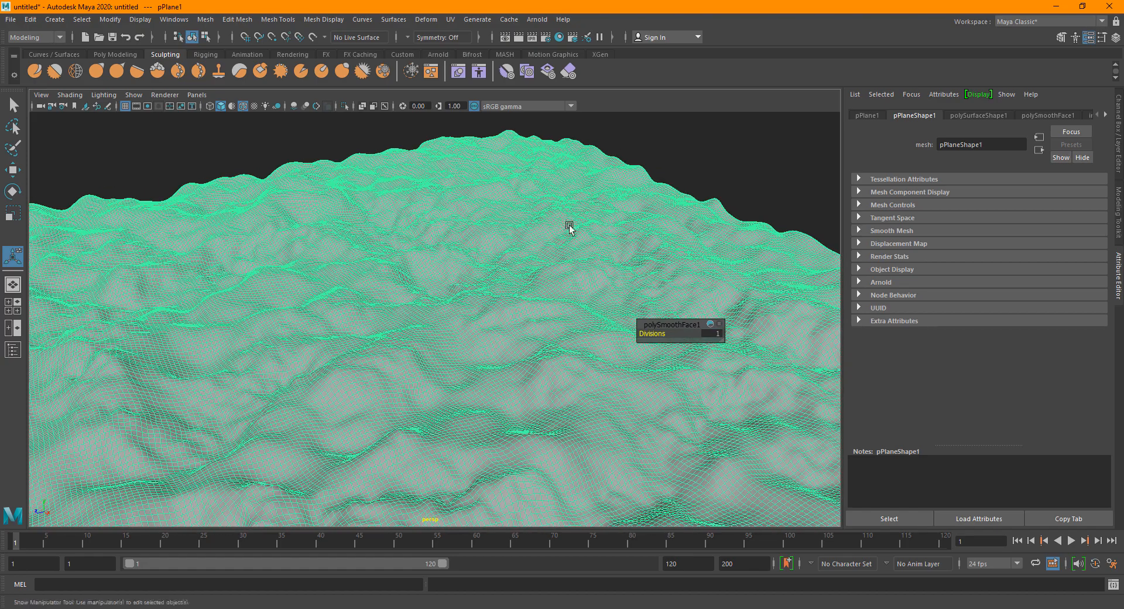
pyautogui.press('w')
# Delete the terrain's construction history and turn off the wireframe overlay on the shaded view.
pyautogui.click(34, 20)
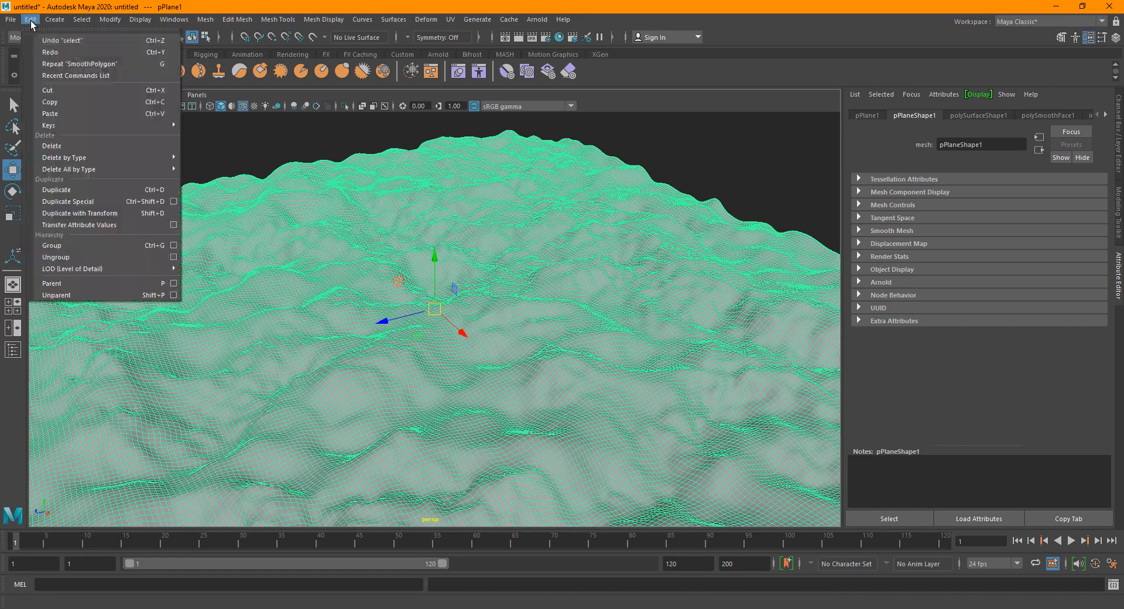
pyautogui.moveTo(110, 158)
pyautogui.click(221, 157)
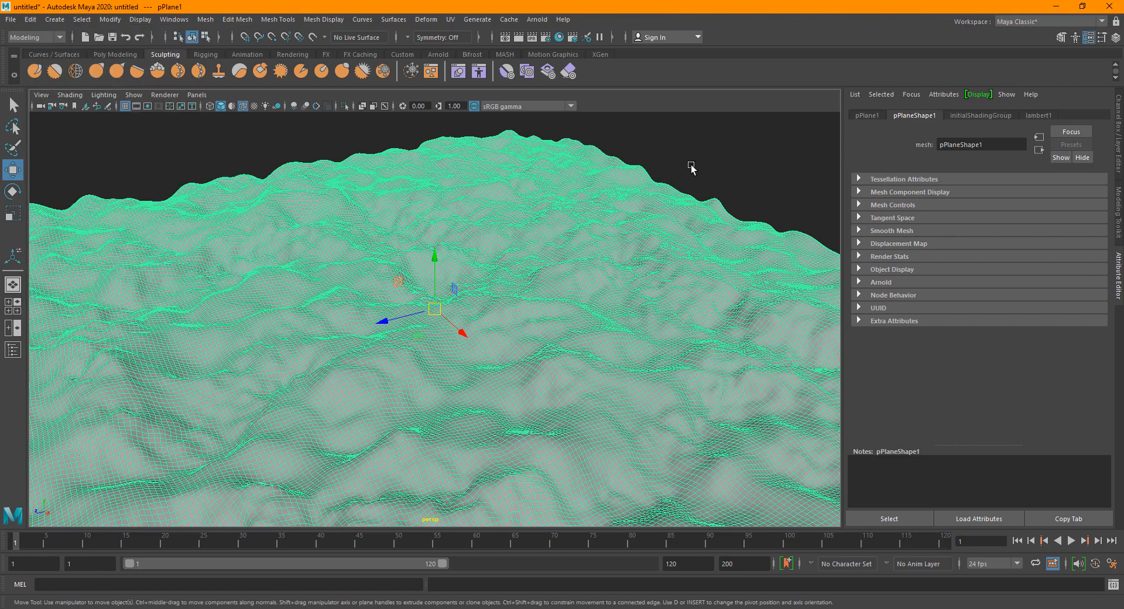
pyautogui.click(691, 168)
pyautogui.scroll(-3, 396, 270)
pyautogui.click(243, 106)
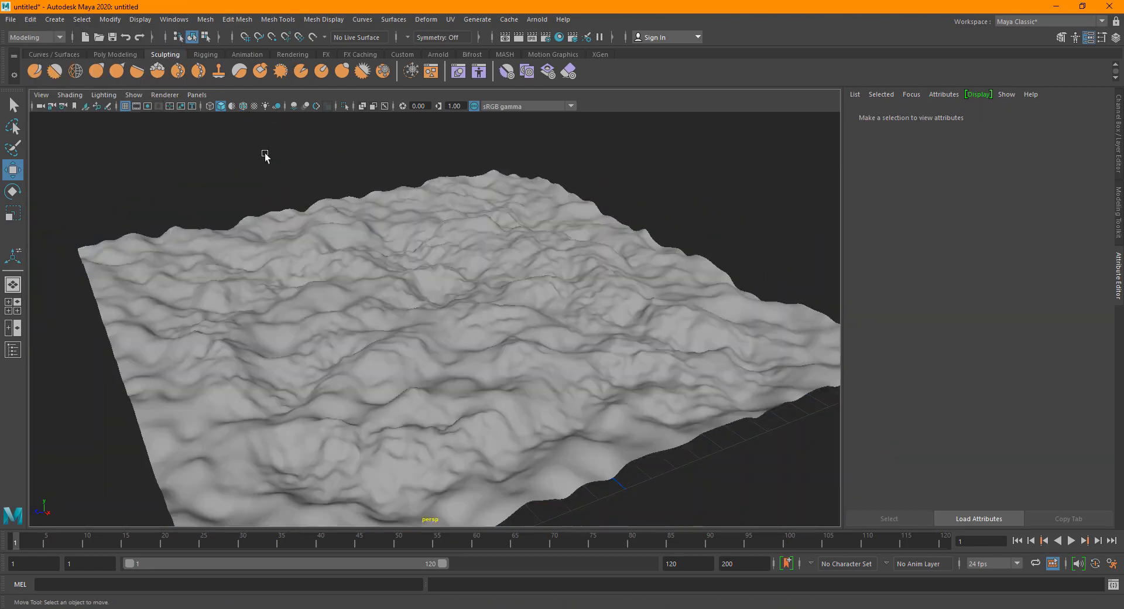
# Spray finer rocky detail over the whole smoothed terrain, from the centre out to the edges, with the Spray tool.
pyautogui.click(501, 323)
pyautogui.press('f')
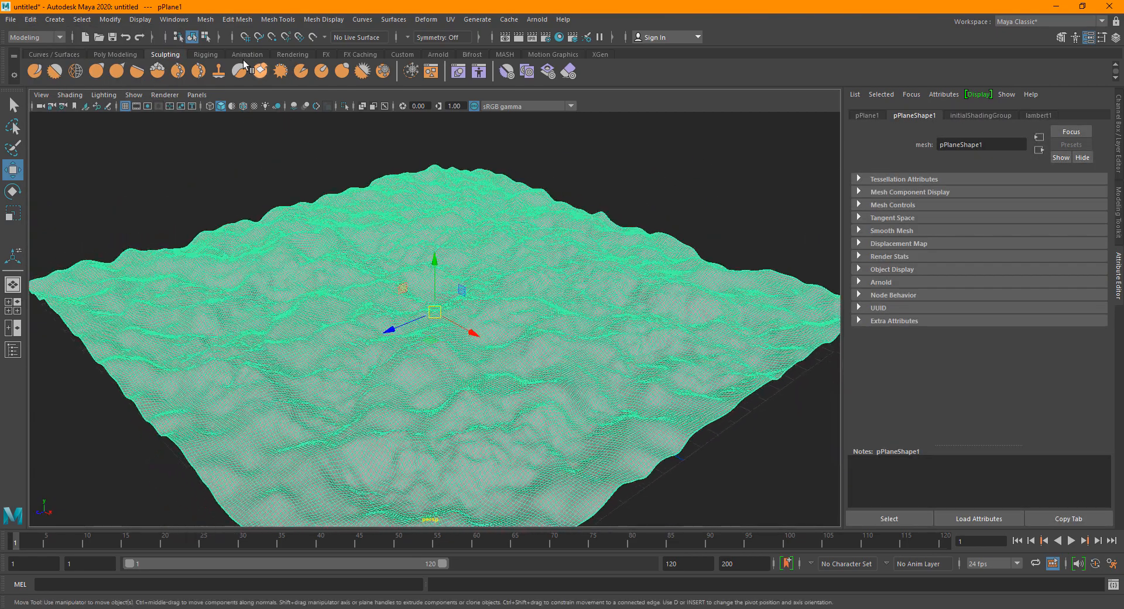
pyautogui.click(178, 71)
pyautogui.moveTo(532, 344); pyautogui.dragTo(566, 359)
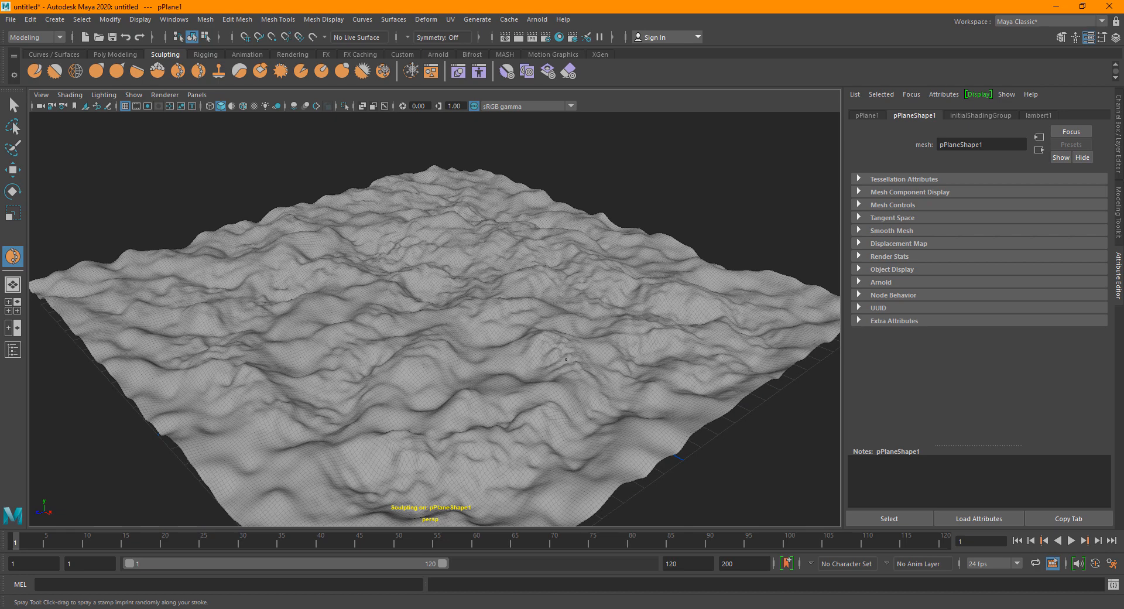
pyautogui.moveTo(464, 213)
pyautogui.mouseDown()
pyautogui.moveTo(389, 251)
pyautogui.moveTo(264, 265)
pyautogui.moveTo(229, 351)
pyautogui.moveTo(340, 410)
pyautogui.moveTo(352, 430)
pyautogui.moveTo(435, 442)
pyautogui.moveTo(386, 357)
pyautogui.moveTo(293, 308)
pyautogui.moveTo(363, 360)
pyautogui.mouseUp()
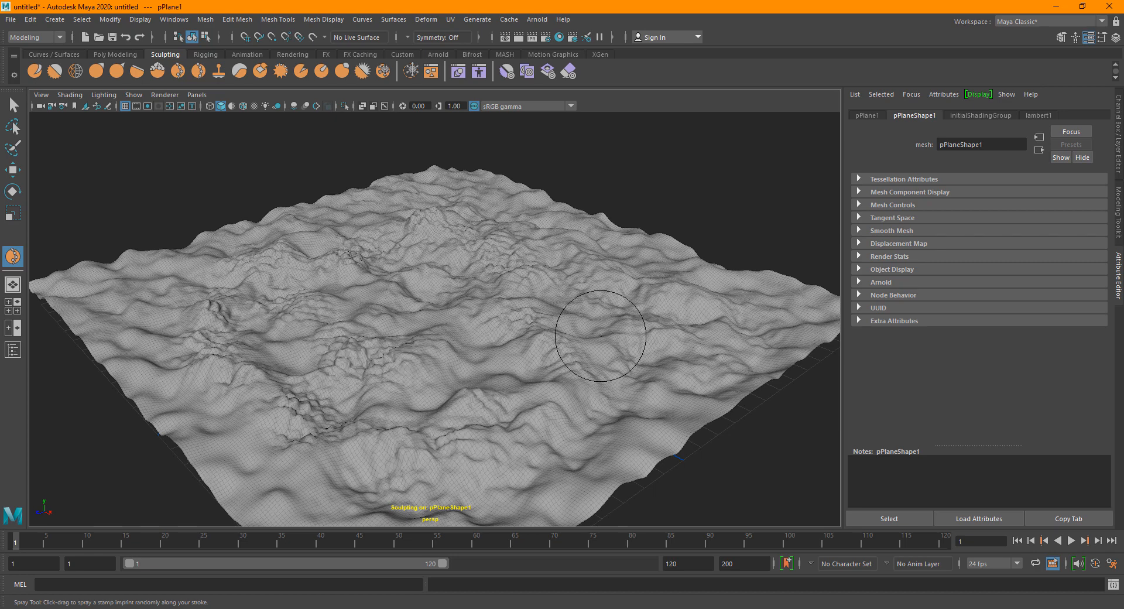
pyautogui.moveTo(719, 315)
pyautogui.mouseDown()
pyautogui.moveTo(650, 260)
pyautogui.moveTo(502, 202)
pyautogui.mouseUp()
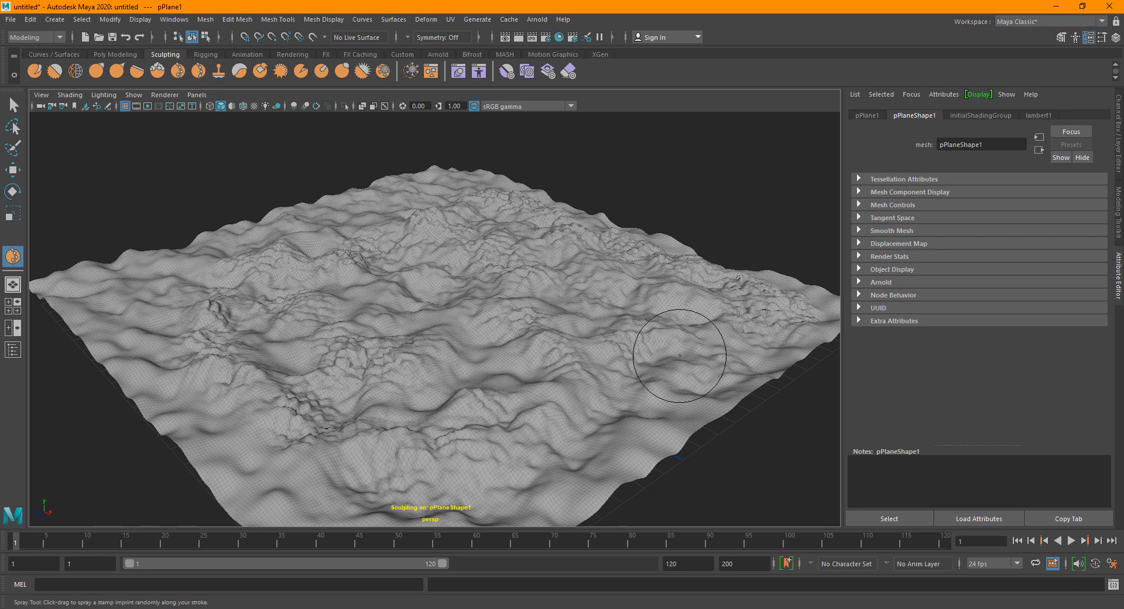
pyautogui.moveTo(680, 356)
pyautogui.mouseDown()
pyautogui.moveTo(574, 421)
pyautogui.moveTo(536, 345)
pyautogui.moveTo(427, 282)
pyautogui.moveTo(410, 346)
pyautogui.moveTo(462, 410)
pyautogui.moveTo(580, 337)
pyautogui.moveTo(527, 398)
pyautogui.moveTo(470, 287)
pyautogui.mouseUp()
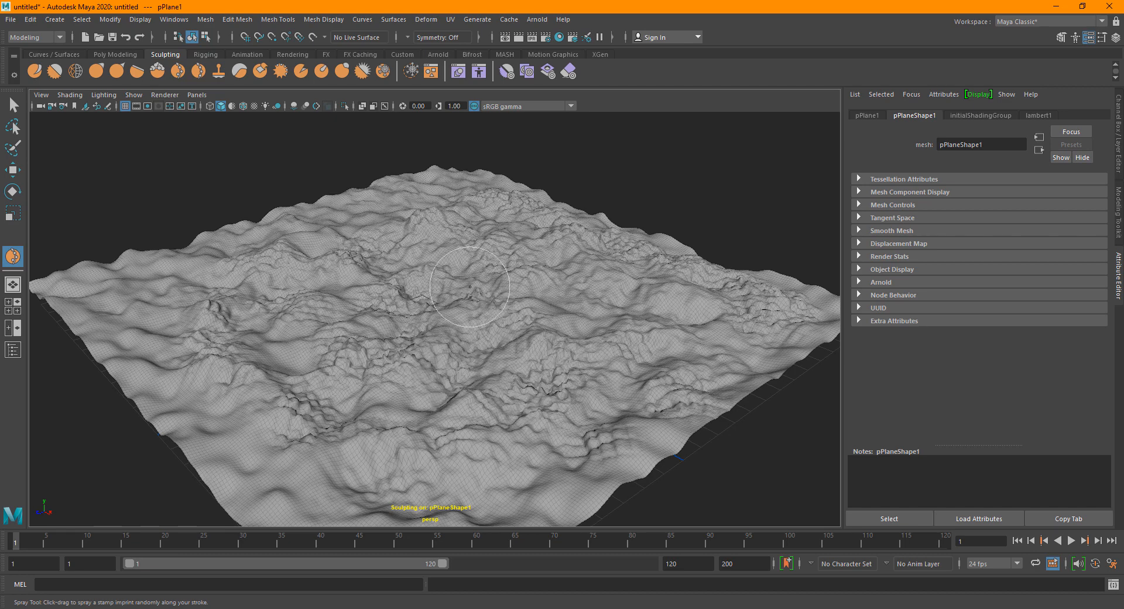
pyautogui.moveTo(225, 278)
pyautogui.mouseDown()
pyautogui.moveTo(142, 313)
pyautogui.moveTo(292, 507)
pyautogui.mouseUp()
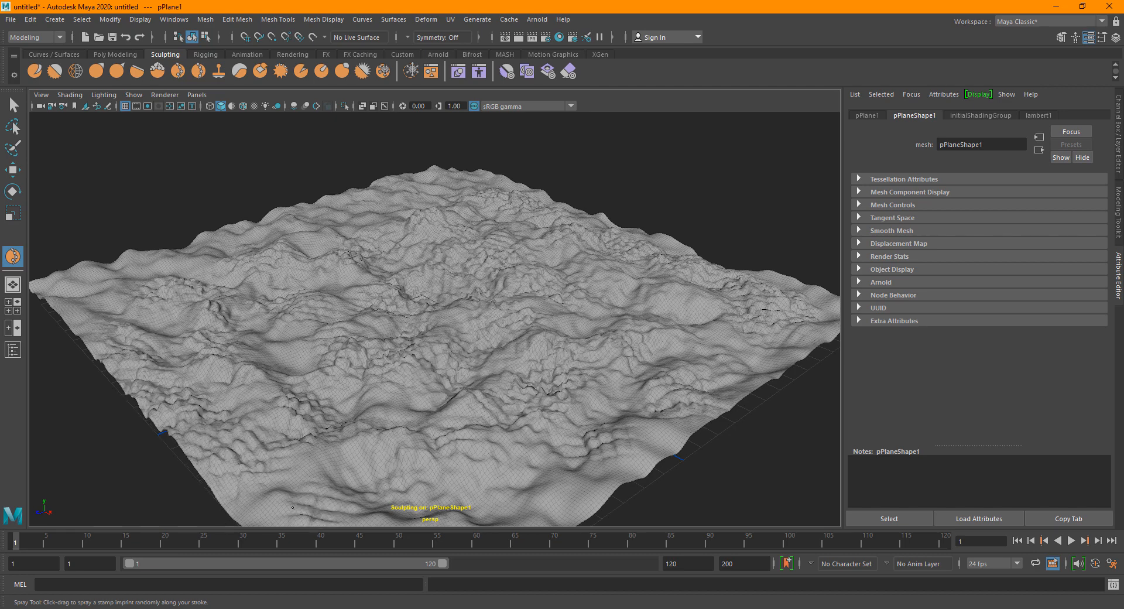
pyautogui.keyDown('alt'); pyautogui.moveTo(487, 311); pyautogui.dragTo(474, 348); pyautogui.keyUp('alt')
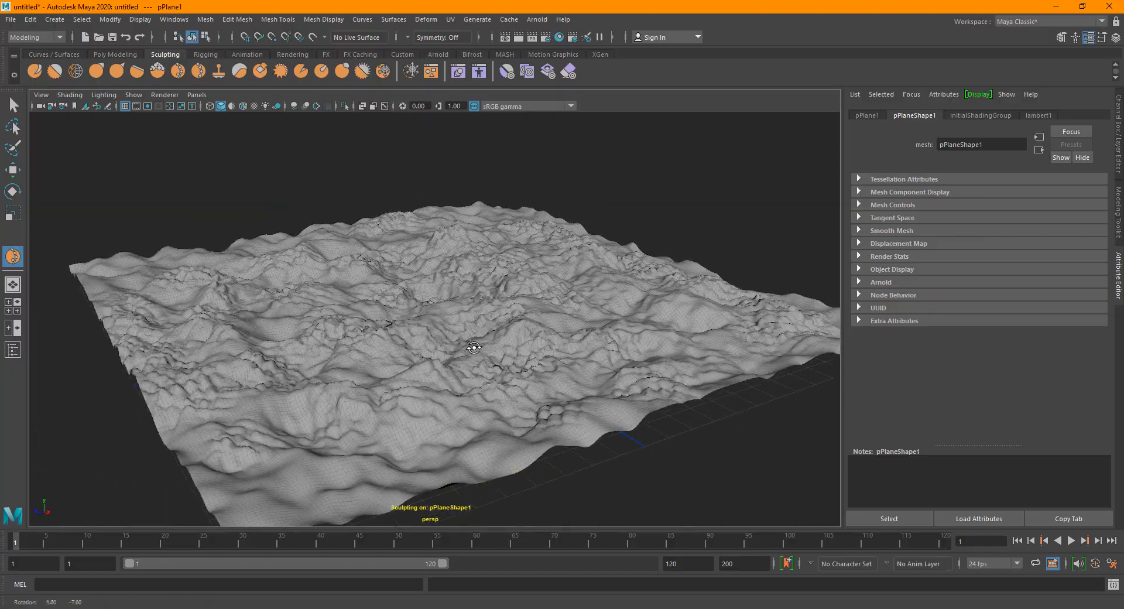
pyautogui.press('w')
# Try scaling the terrain's height down along its vertical axis, and undo the scaling.
pyautogui.click(655, 139)
pyautogui.click(543, 285)
pyautogui.press('r')
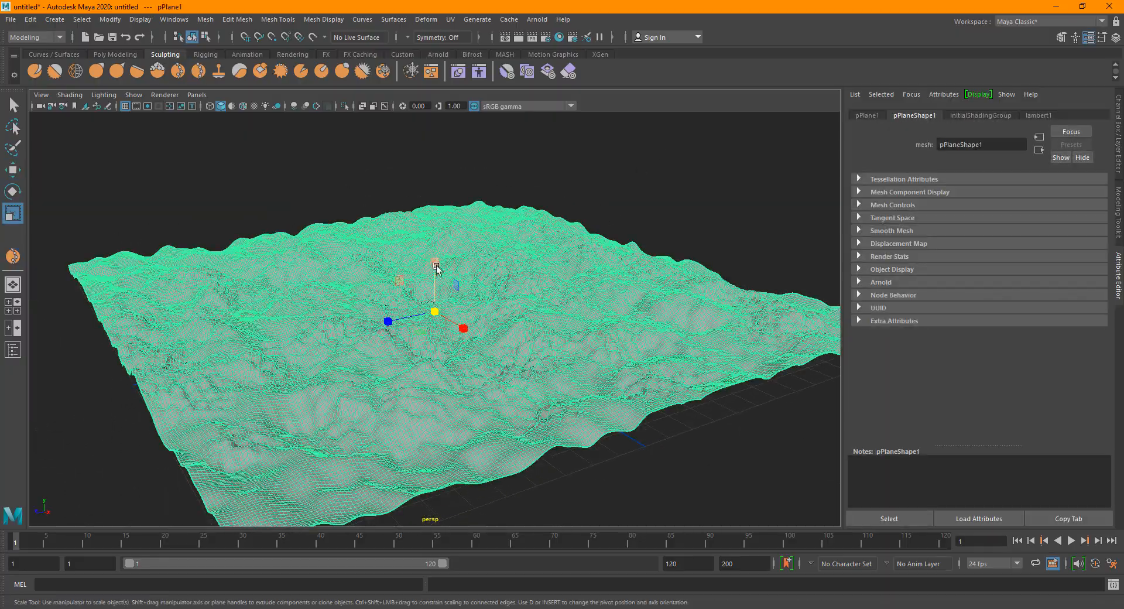
pyautogui.moveTo(434, 251); pyautogui.dragTo(454, 314)
pyautogui.hotkey('ctrl', 'z')
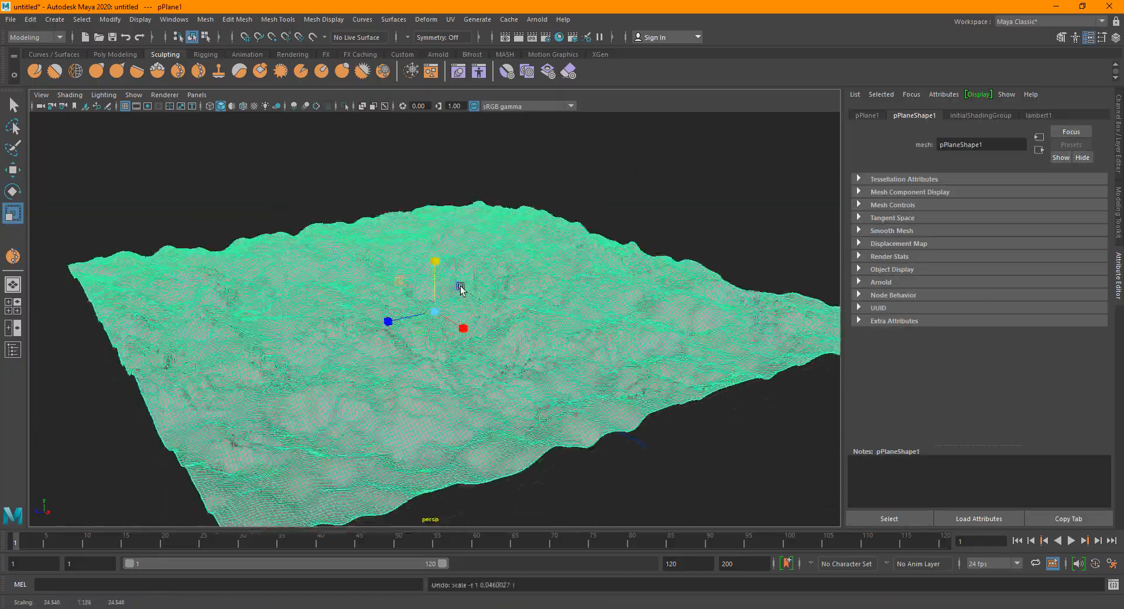
# Delete the construction history of the sculpted terrain.
pyautogui.click(30, 19)
pyautogui.moveTo(88, 156)
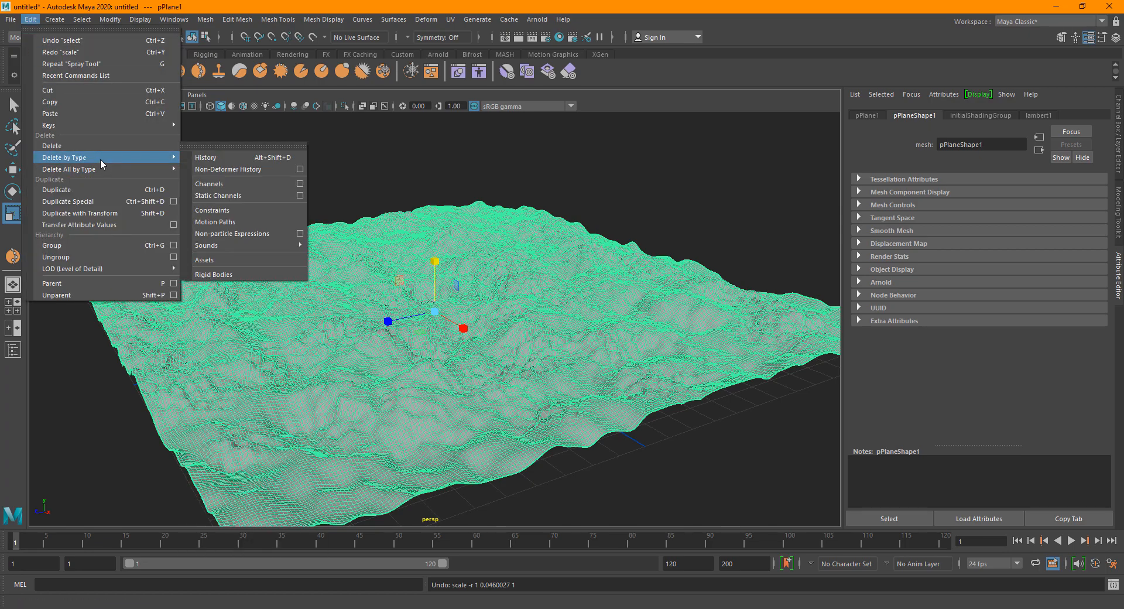
pyautogui.click(258, 159)
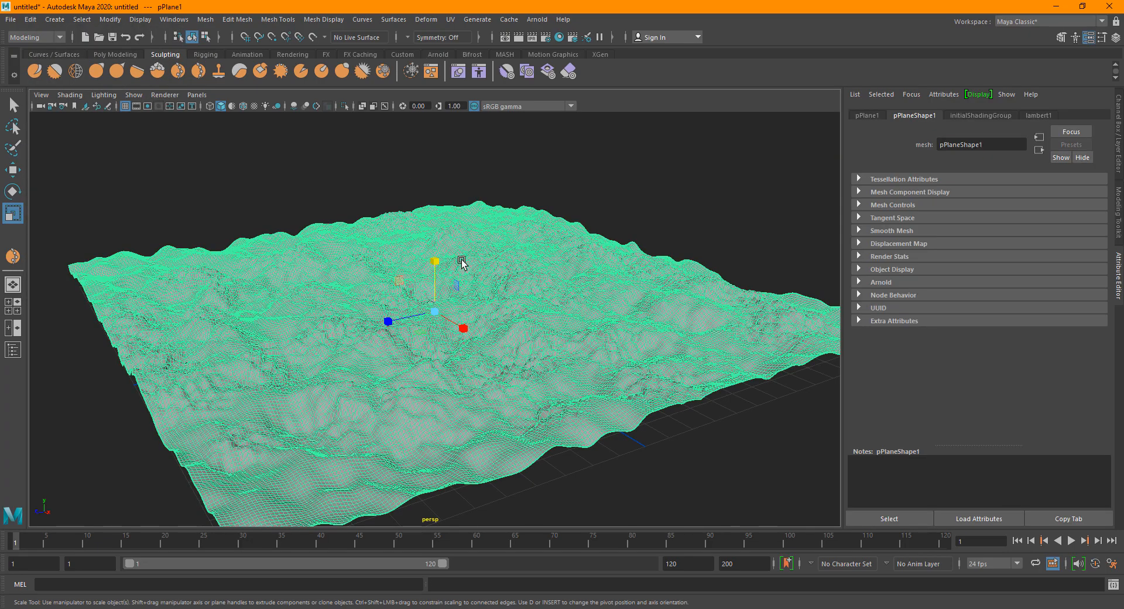
# Examine the sculpted terrain's surface detail and mesh density up close and from a distance, with its wireframe shown and hidden.
pyautogui.click(563, 174)
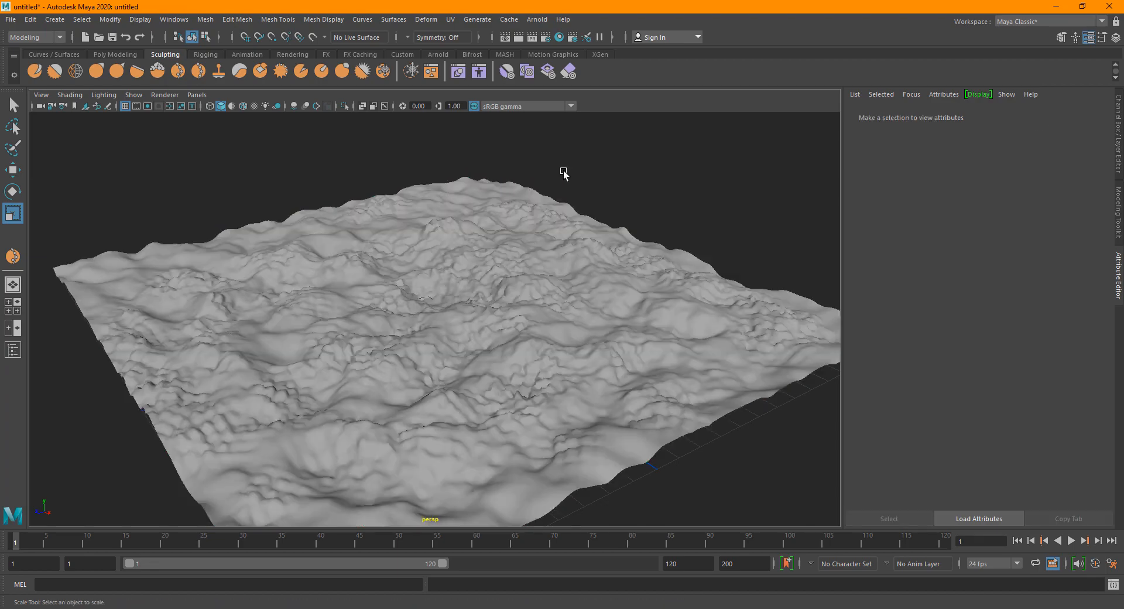
pyautogui.keyDown('alt'); pyautogui.moveTo(364, 454); pyautogui.dragTo(331, 458); pyautogui.keyUp('alt')
pyautogui.click(519, 325)
pyautogui.scroll(4, 519, 325)
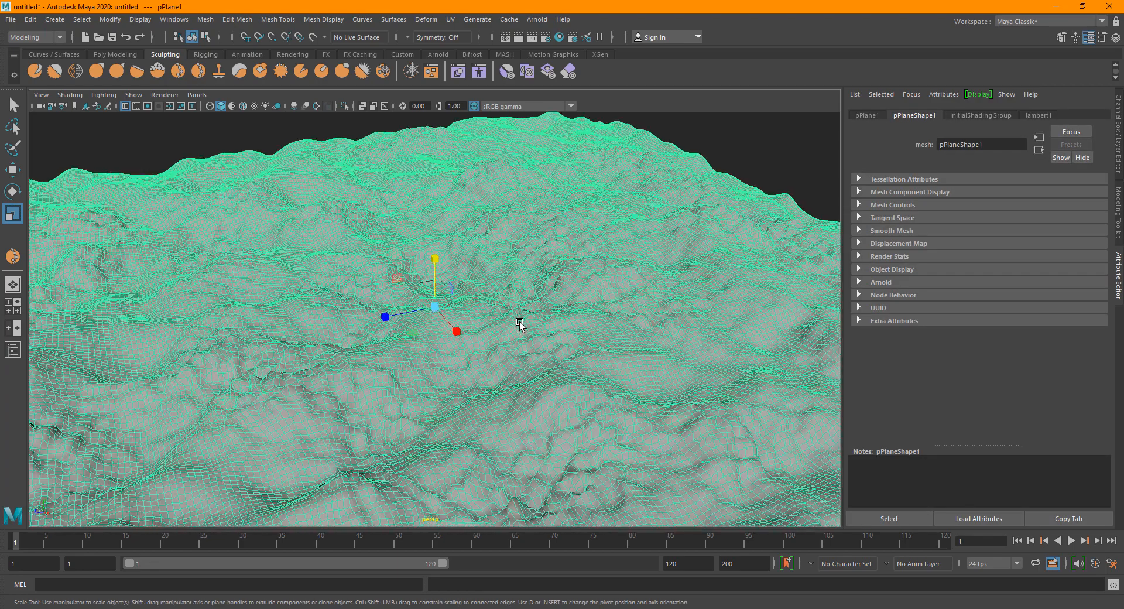
pyautogui.scroll(-2, 537, 301)
pyautogui.click(666, 163)
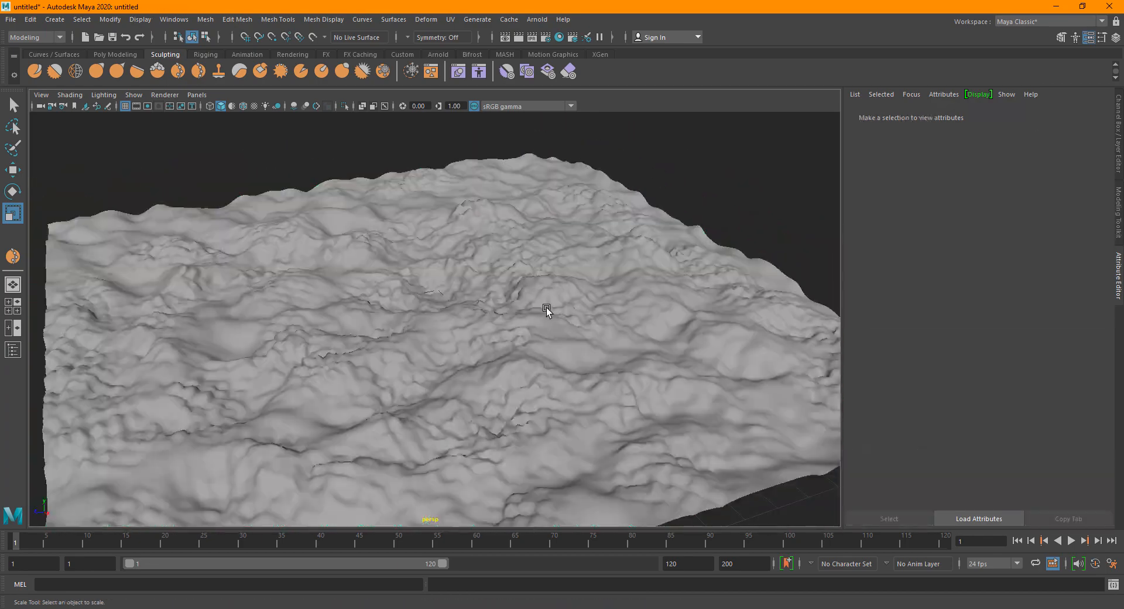
pyautogui.scroll(-4, 546, 308)
pyautogui.keyDown('alt'); pyautogui.moveTo(454, 377); pyautogui.dragTo(396, 436); pyautogui.keyUp('alt')
pyautogui.scroll(3, 349, 276)
pyautogui.click(500, 353)
pyautogui.scroll(4, 498, 355)
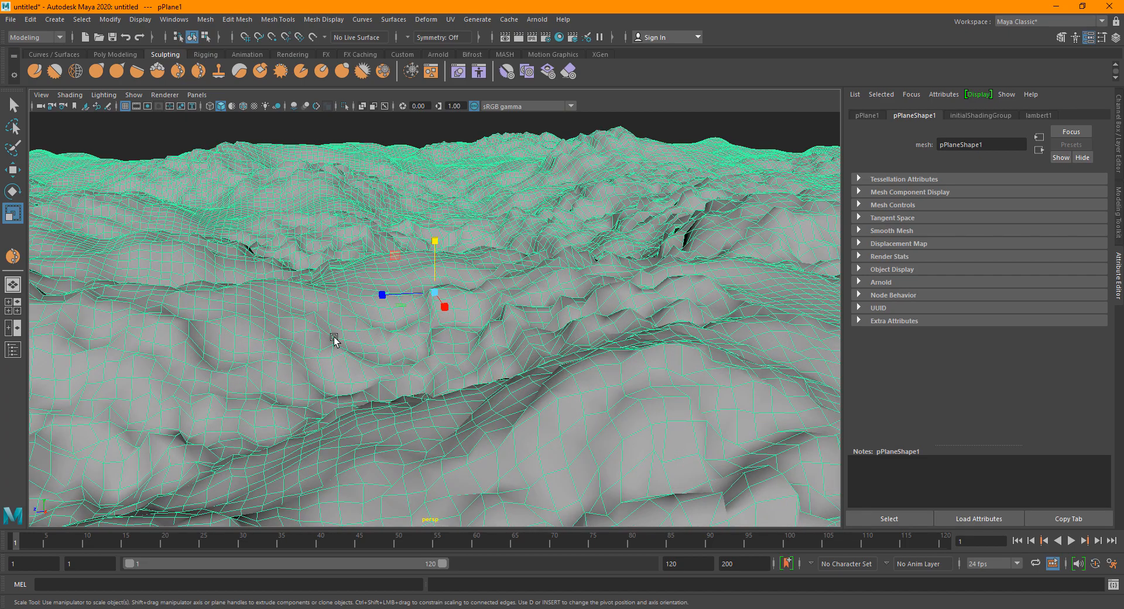
pyautogui.scroll(-2, 389, 339)
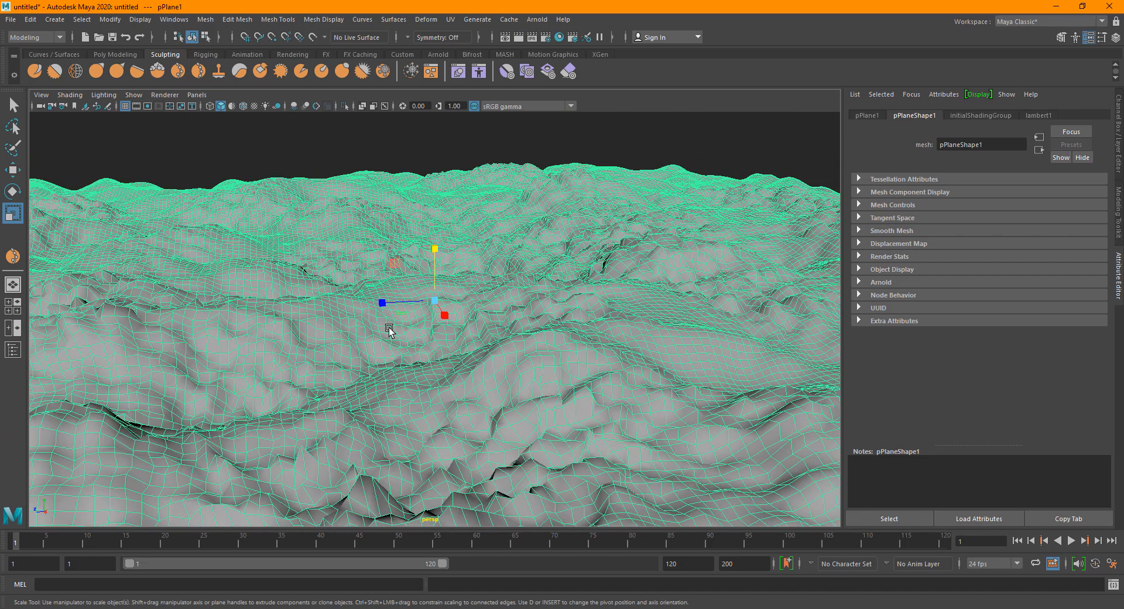
pyautogui.scroll(-2, 401, 430)
pyautogui.scroll(-2, 427, 454)
# Smooth the whole terrain mesh with one division level.
pyautogui.keyDown('alt'); pyautogui.moveTo(414, 402); pyautogui.dragTo(504, 463); pyautogui.keyUp('alt')
pyautogui.moveTo(769, 166)
pyautogui.keyDown('alt'); pyautogui.mouseDown()
pyautogui.moveTo(643, 294)
pyautogui.moveTo(569, 321)
pyautogui.moveTo(562, 278)
pyautogui.moveTo(517, 332)
pyautogui.moveTo(507, 328)
pyautogui.mouseUp(); pyautogui.keyUp('alt')
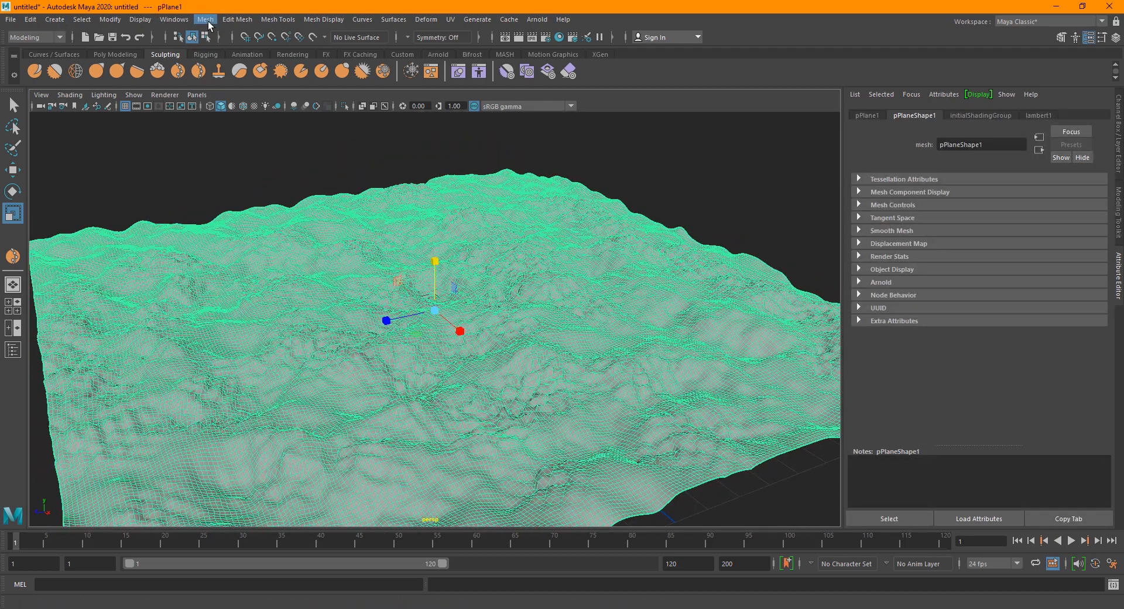
pyautogui.click(206, 20)
pyautogui.click(234, 152)
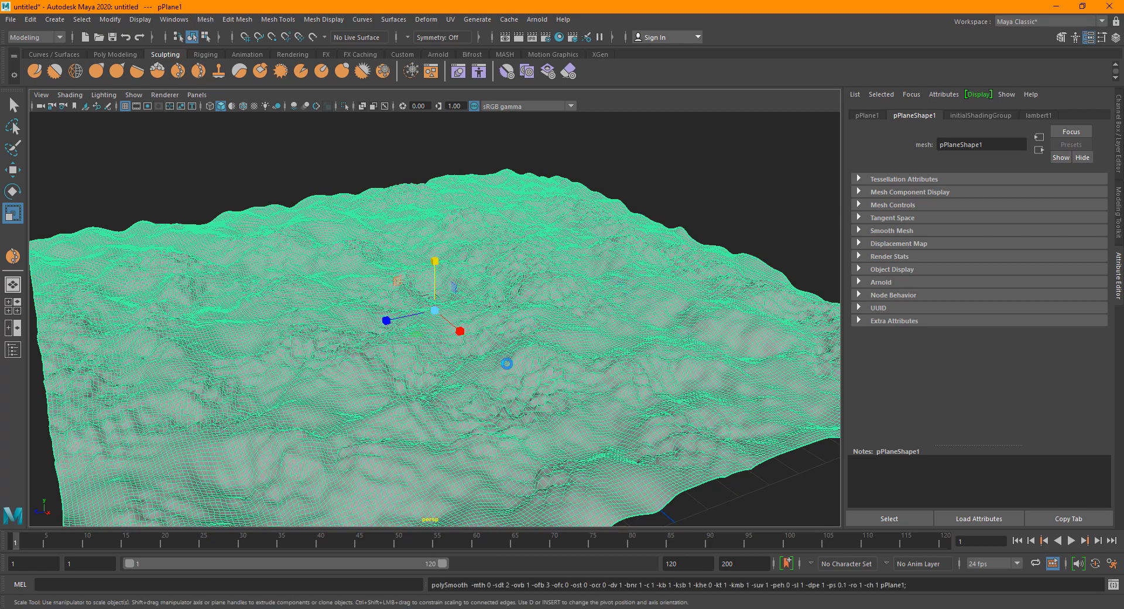
pyautogui.press('t')
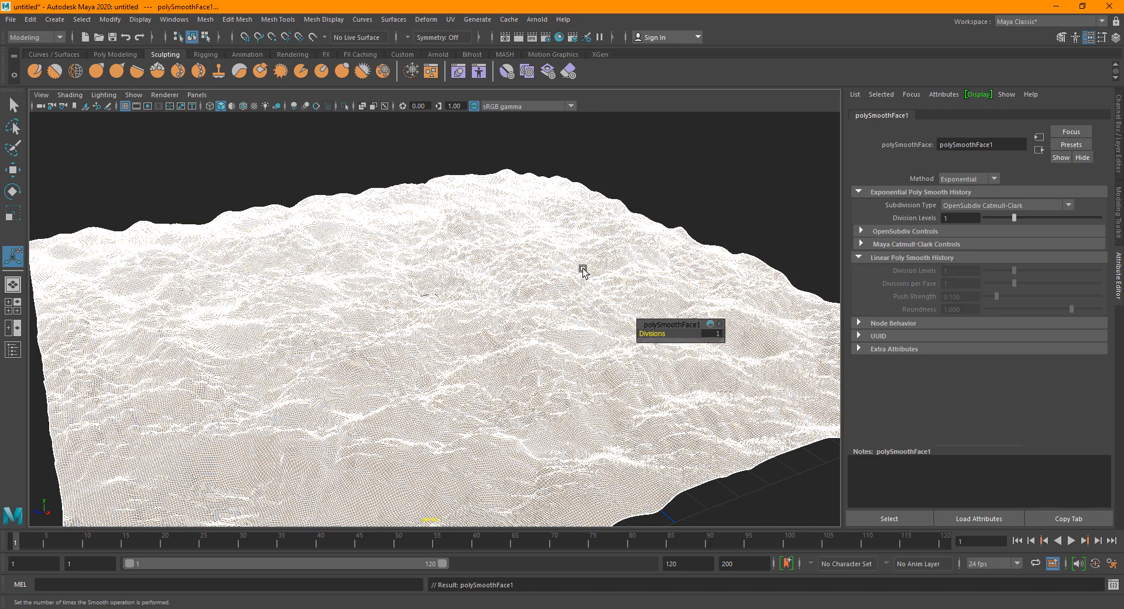
pyautogui.press('w')
pyautogui.click(705, 156)
# Delete the construction history of the smoothed terrain mesh.
pyautogui.keyDown('alt'); pyautogui.moveTo(593, 294); pyautogui.dragTo(494, 346); pyautogui.keyUp('alt')
pyautogui.click(493, 345)
pyautogui.scroll(3, 506, 346)
pyautogui.keyDown('alt'); pyautogui.moveTo(509, 384); pyautogui.dragTo(464, 402); pyautogui.keyUp('alt')
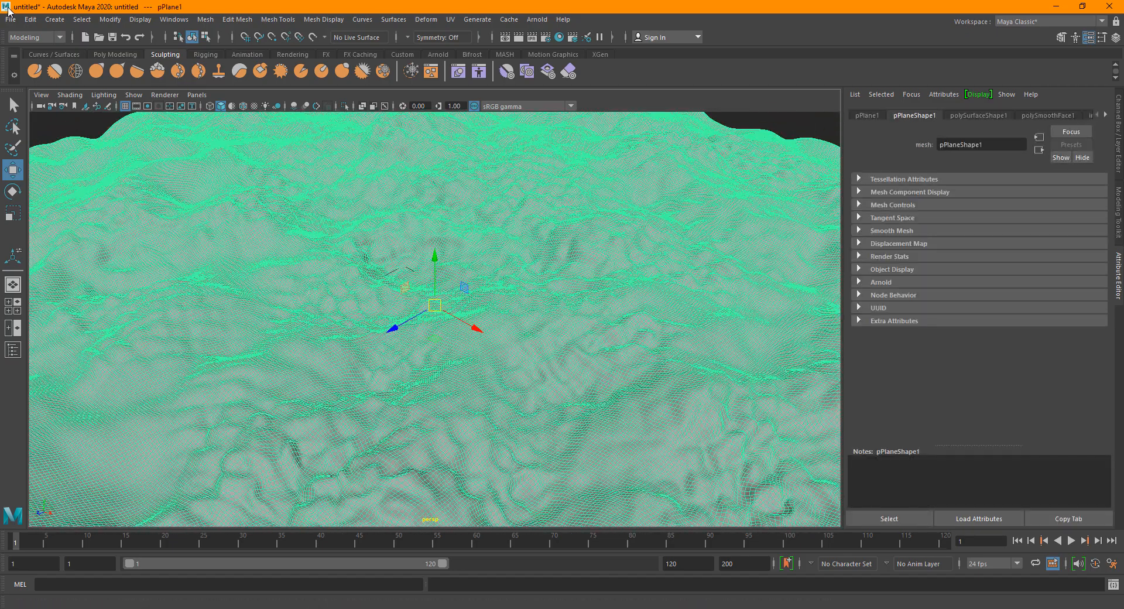
pyautogui.click(26, 20)
pyautogui.moveTo(94, 158)
pyautogui.click(226, 161)
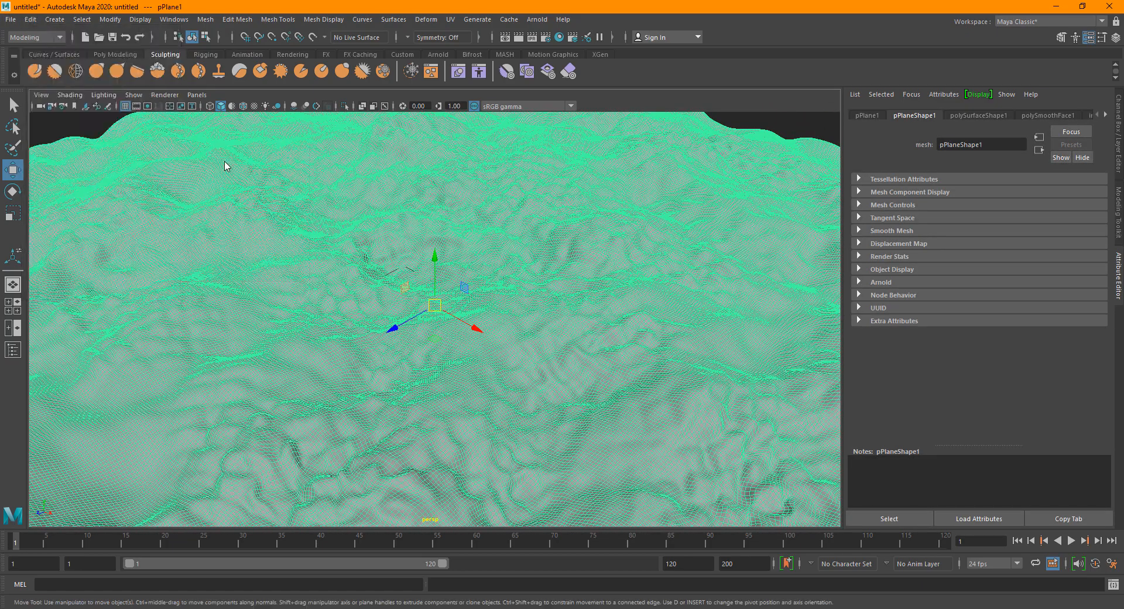
# Examine the smoothed terrain's bumps and denser mesh from several distances.
pyautogui.scroll(-5, 445, 251)
pyautogui.click(649, 170)
pyautogui.keyDown('alt'); pyautogui.moveTo(642, 208); pyautogui.dragTo(410, 339); pyautogui.keyUp('alt')
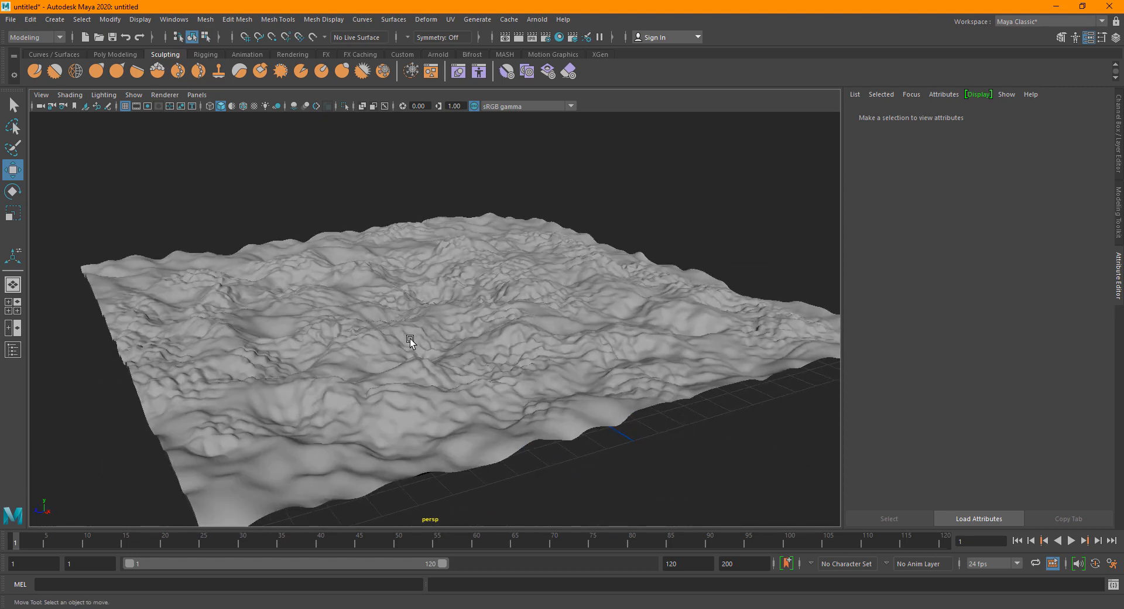
pyautogui.scroll(5, 410, 338)
pyautogui.keyDown('alt'); pyautogui.moveTo(410, 338); pyautogui.dragTo(326, 361); pyautogui.keyUp('alt')
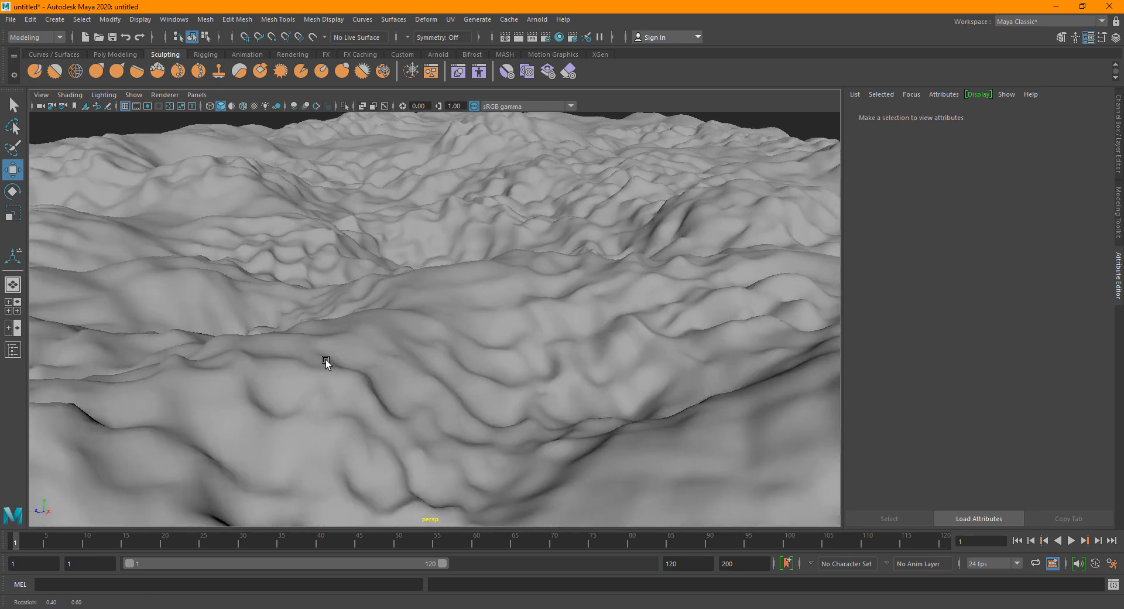
pyautogui.click(506, 318)
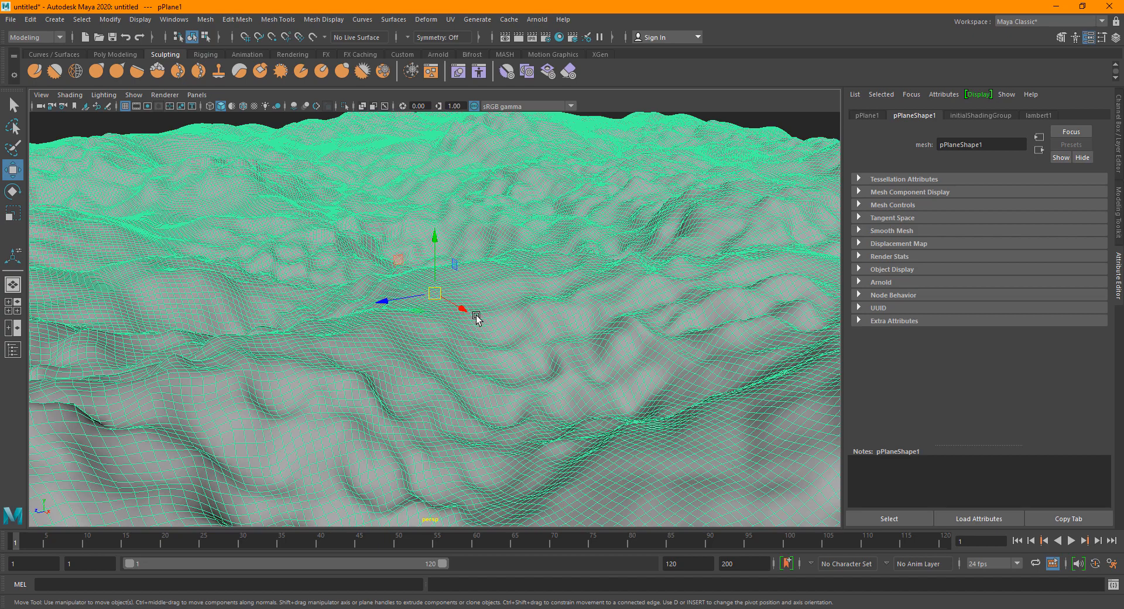
pyautogui.scroll(-8, 477, 318)
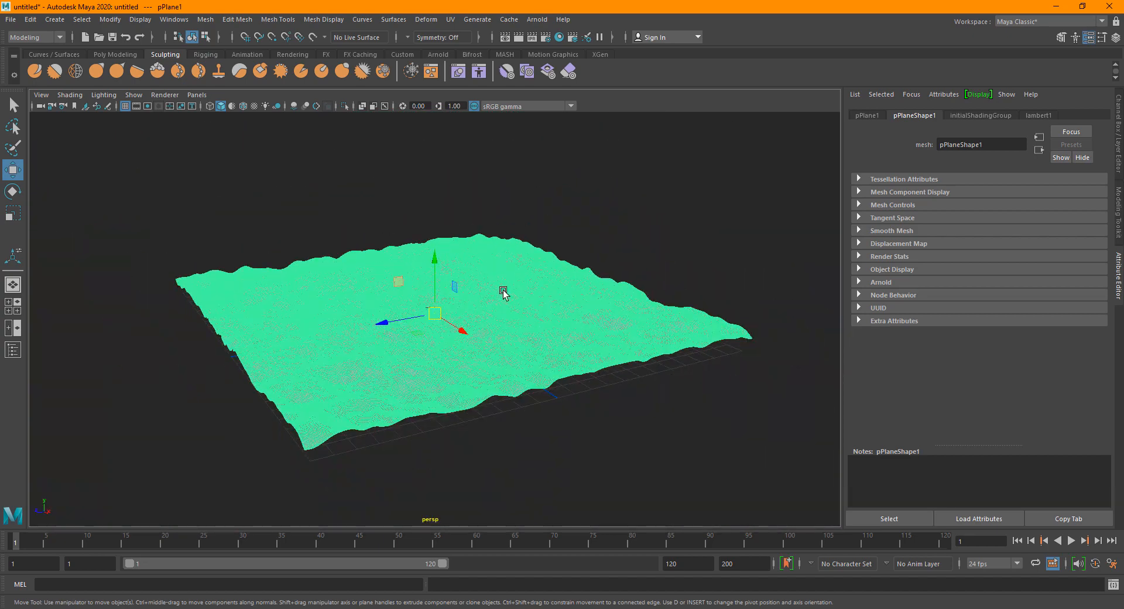
# Create a polygon plane, scale it up to about half the terrain's width and raise it well above the terrain.
pyautogui.click(622, 160)
pyautogui.moveTo(605, 394); pyautogui.dragTo(563, 381, button='right')
pyautogui.click(467, 364)
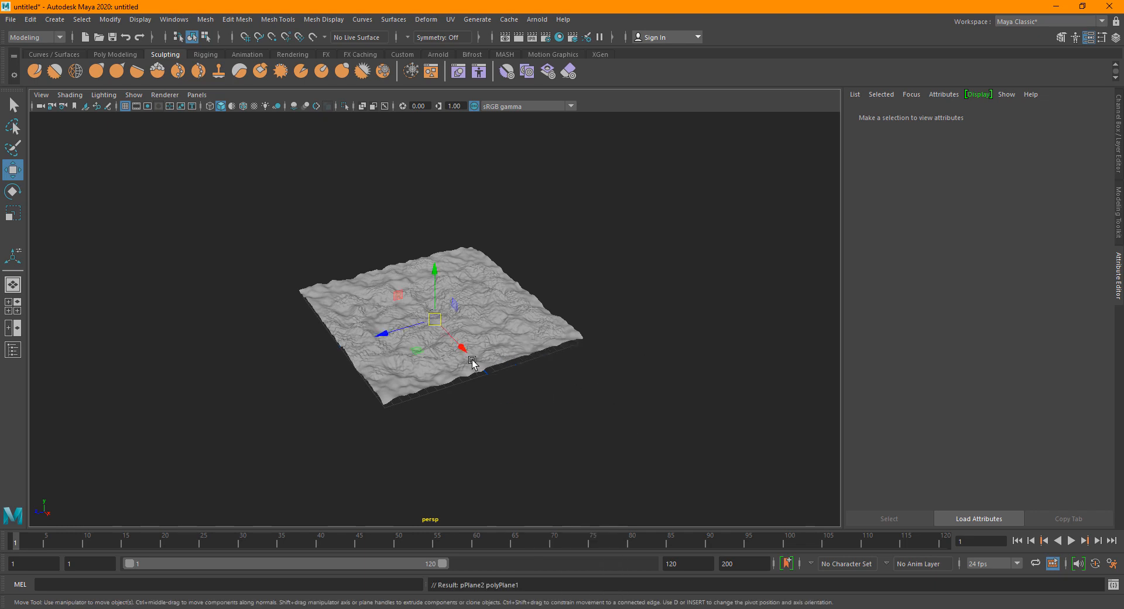
pyautogui.press('r')
pyautogui.moveTo(434, 269); pyautogui.dragTo(511, 226)
pyautogui.press('w')
pyautogui.keyDown('alt'); pyautogui.moveTo(427, 380); pyautogui.dragTo(439, 339); pyautogui.keyUp('alt')
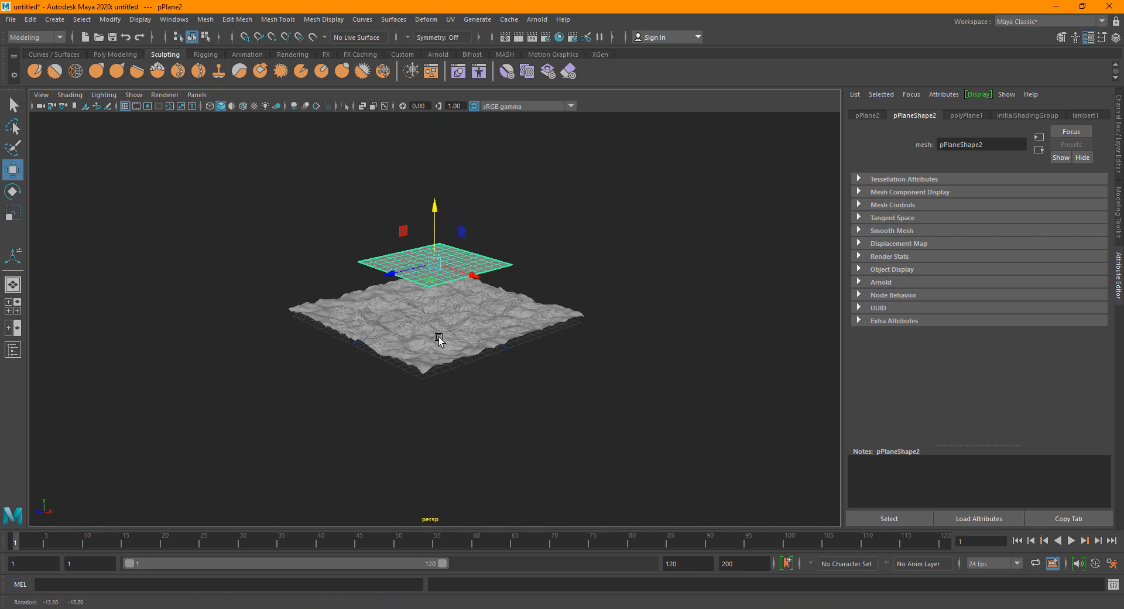
pyautogui.moveTo(439, 339)
pyautogui.keyDown('alt'); pyautogui.mouseDown(button='right')
pyautogui.moveTo(442, 401)
pyautogui.moveTo(444, 350)
pyautogui.mouseUp(button='right'); pyautogui.keyUp('alt')
pyautogui.keyDown('alt'); pyautogui.moveTo(444, 350); pyautogui.dragTo(416, 359); pyautogui.keyUp('alt')
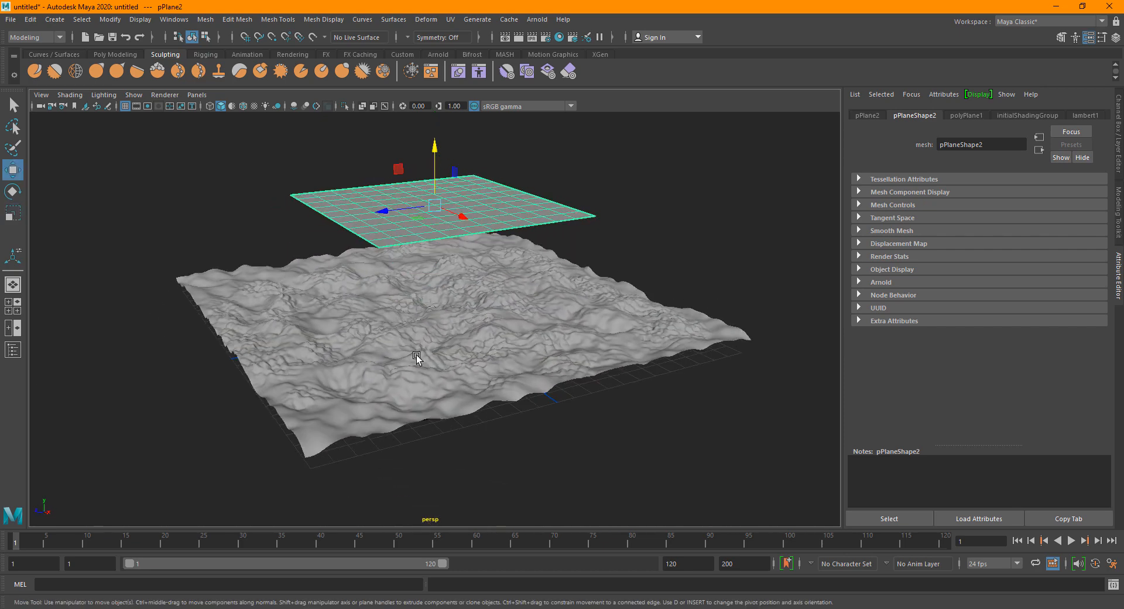
pyautogui.moveTo(437, 161); pyautogui.dragTo(437, 152)
pyautogui.keyDown('alt'); pyautogui.moveTo(500, 295); pyautogui.dragTo(494, 321); pyautogui.keyUp('alt')
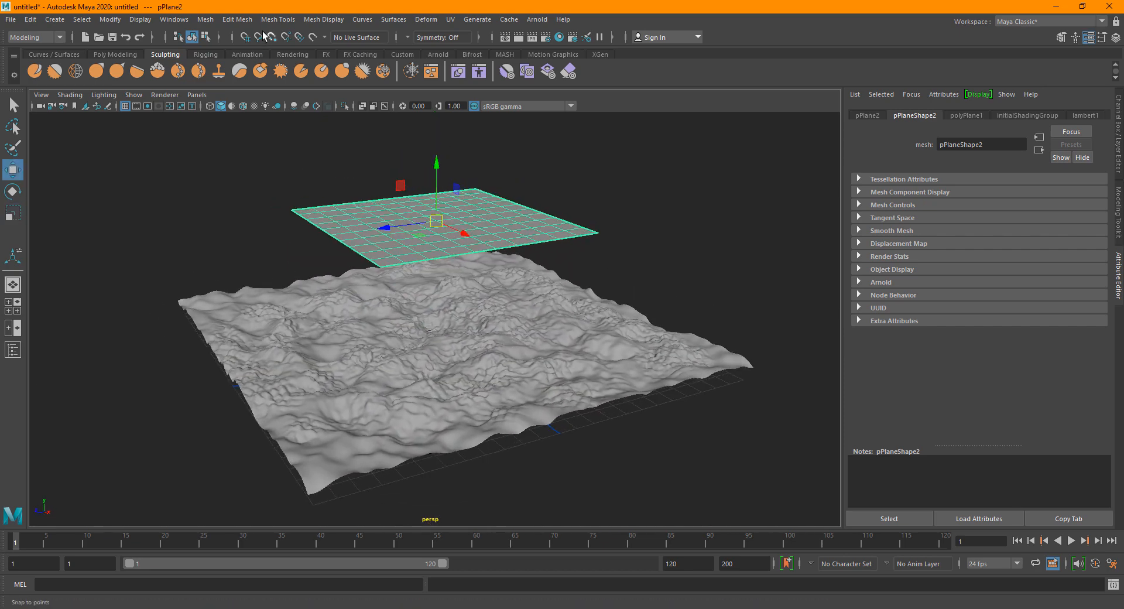
# Make the raised plane emit nParticles as a Surface emitter with a rate of 500 particles per second.
pyautogui.click(45, 40)
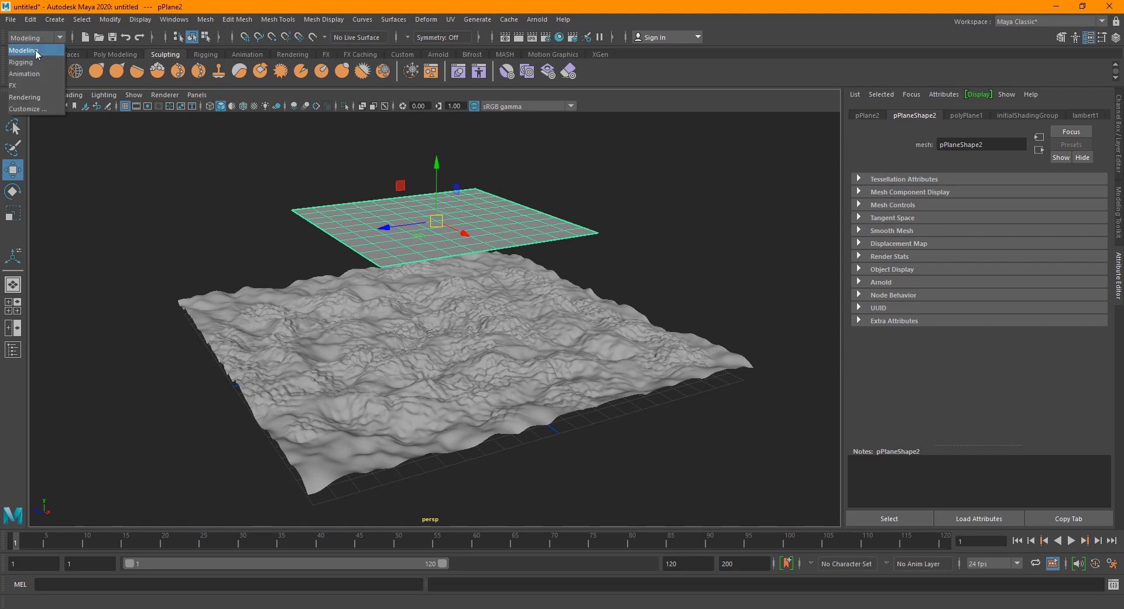
pyautogui.click(27, 84)
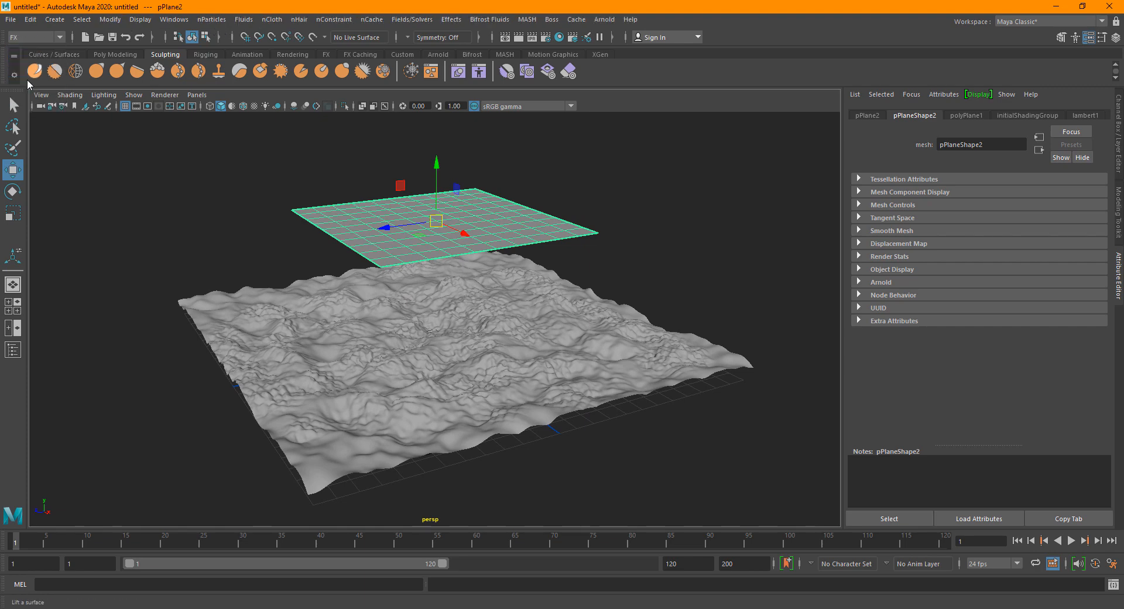
pyautogui.click(212, 20)
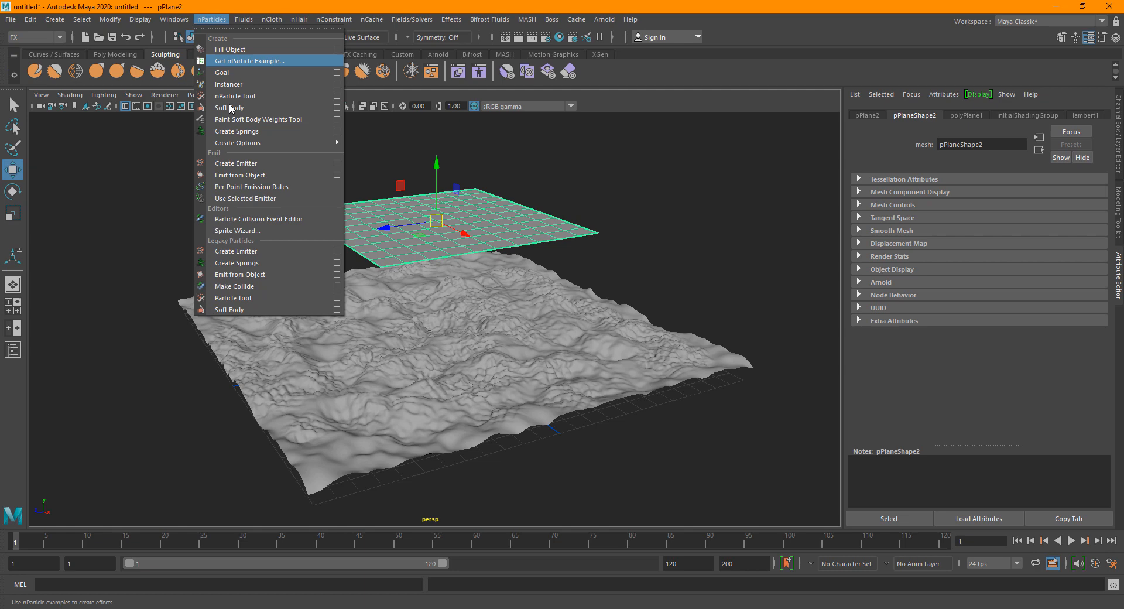
pyautogui.click(335, 174)
pyautogui.moveTo(480, 213); pyautogui.dragTo(628, 194)
pyautogui.click(665, 293)
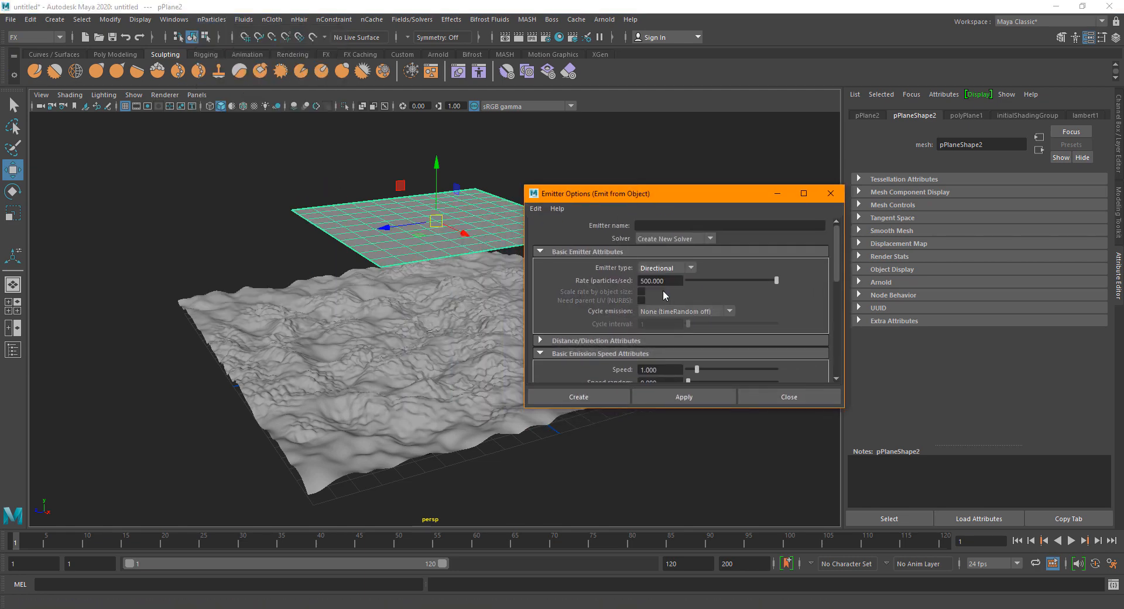
pyautogui.click(654, 271)
pyautogui.click(662, 293)
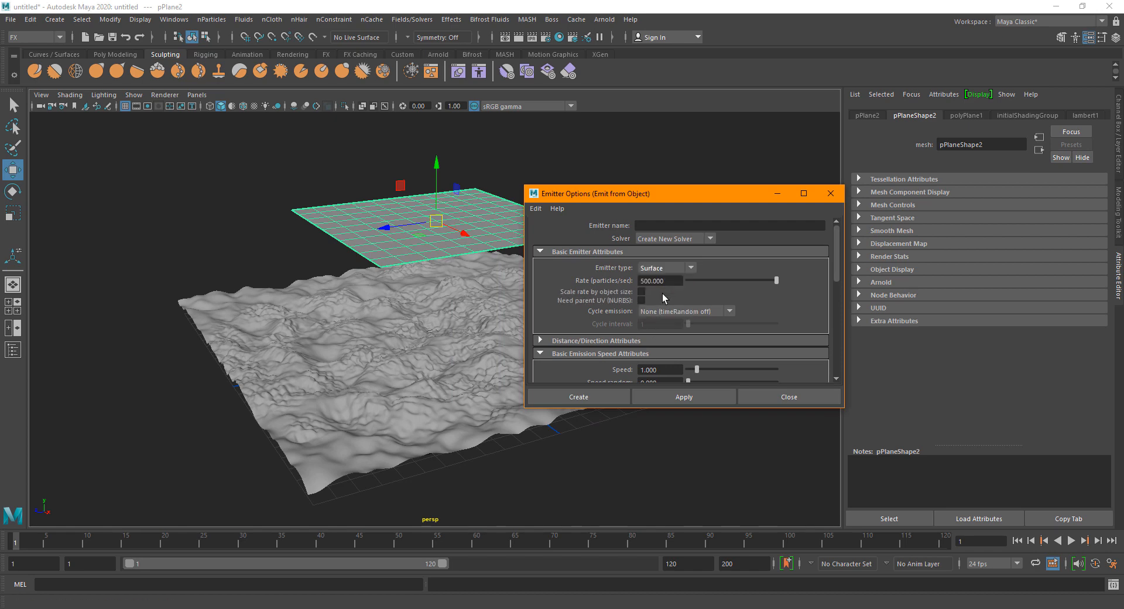
pyautogui.click(603, 398)
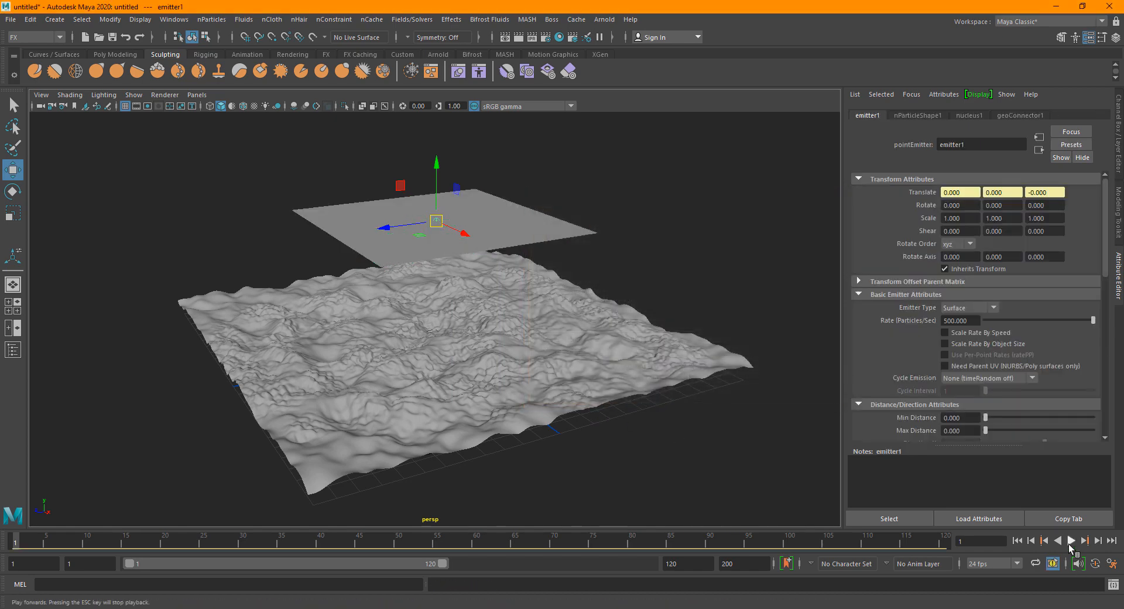
# Start and stop a test playback of the emitter, and extend the playback range to frame 200.
pyautogui.click(1071, 541)
pyautogui.click(1069, 541)
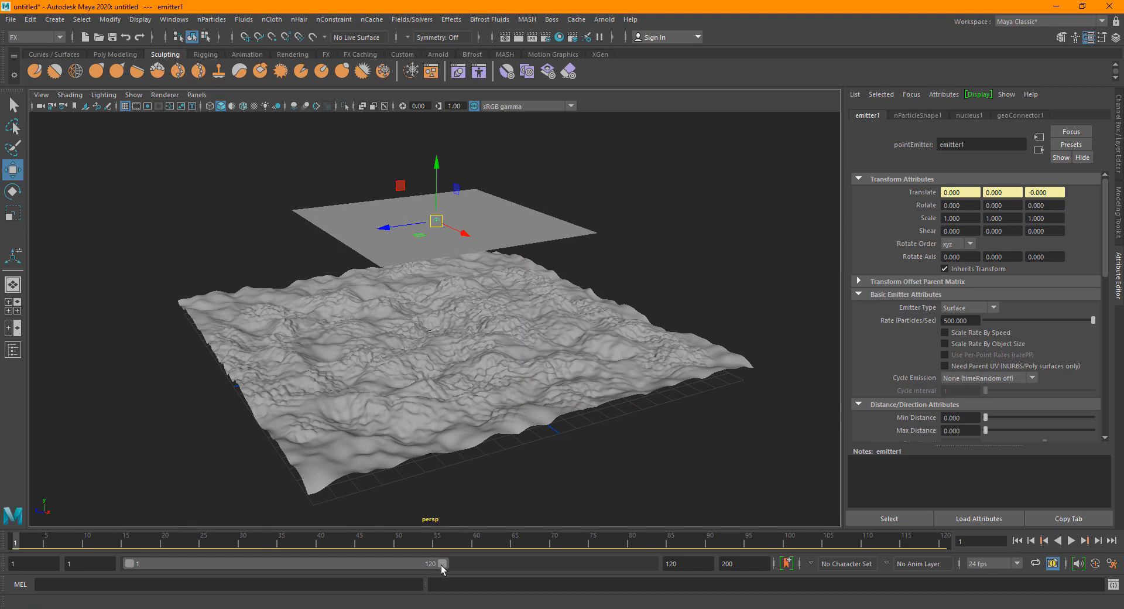
pyautogui.moveTo(442, 563); pyautogui.dragTo(650, 563)
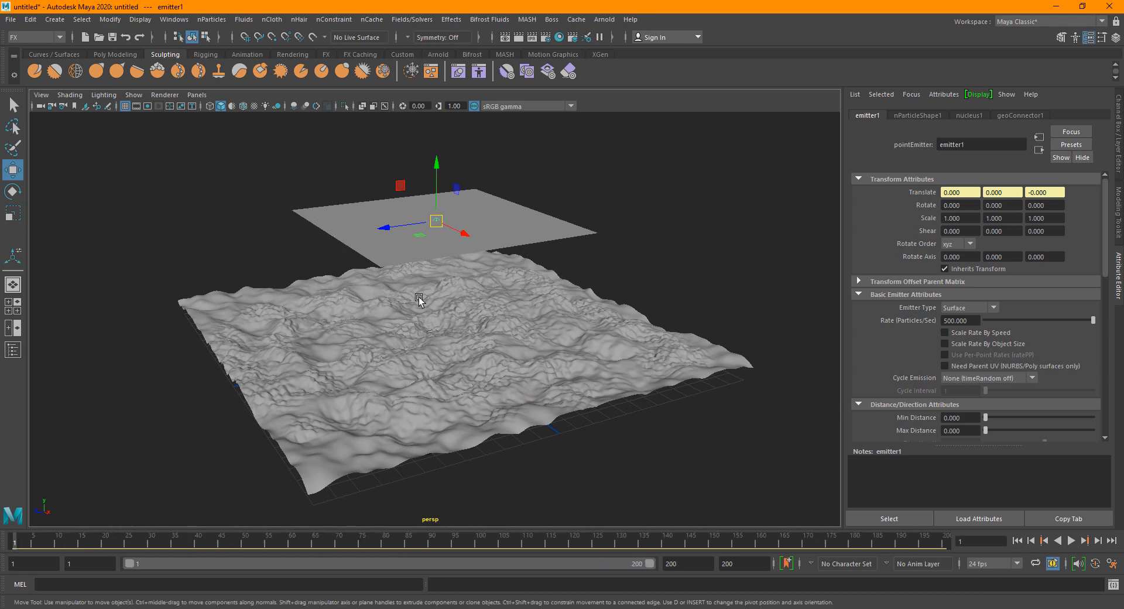
# Make the terrain a passive collider and play the simulation to check how the falling particles land on it.
pyautogui.click(532, 338)
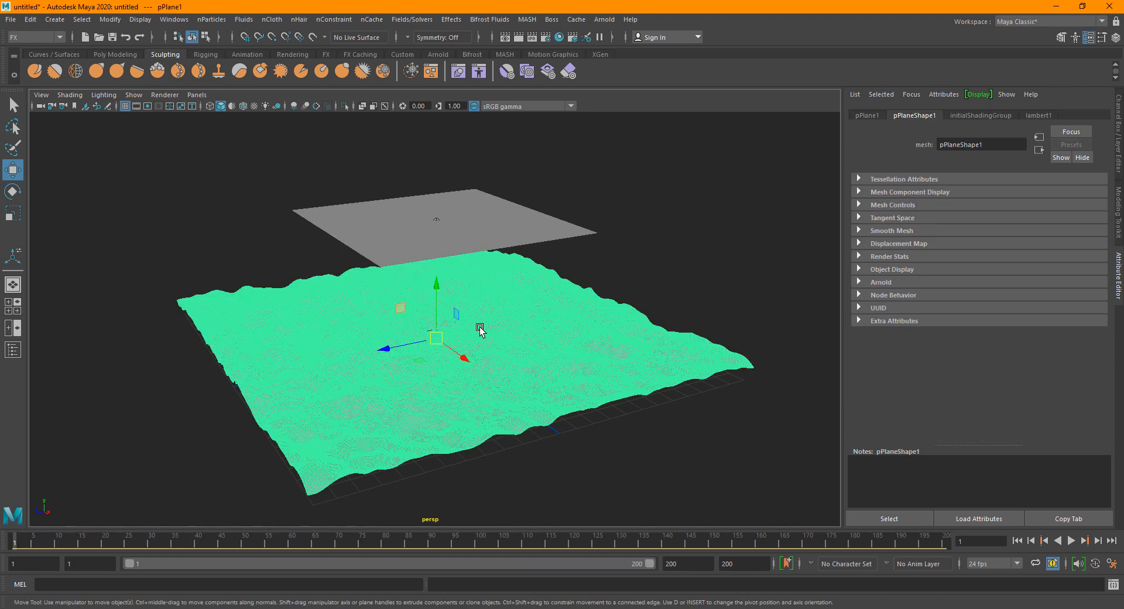
pyautogui.click(271, 21)
pyautogui.click(346, 50)
pyautogui.click(1072, 543)
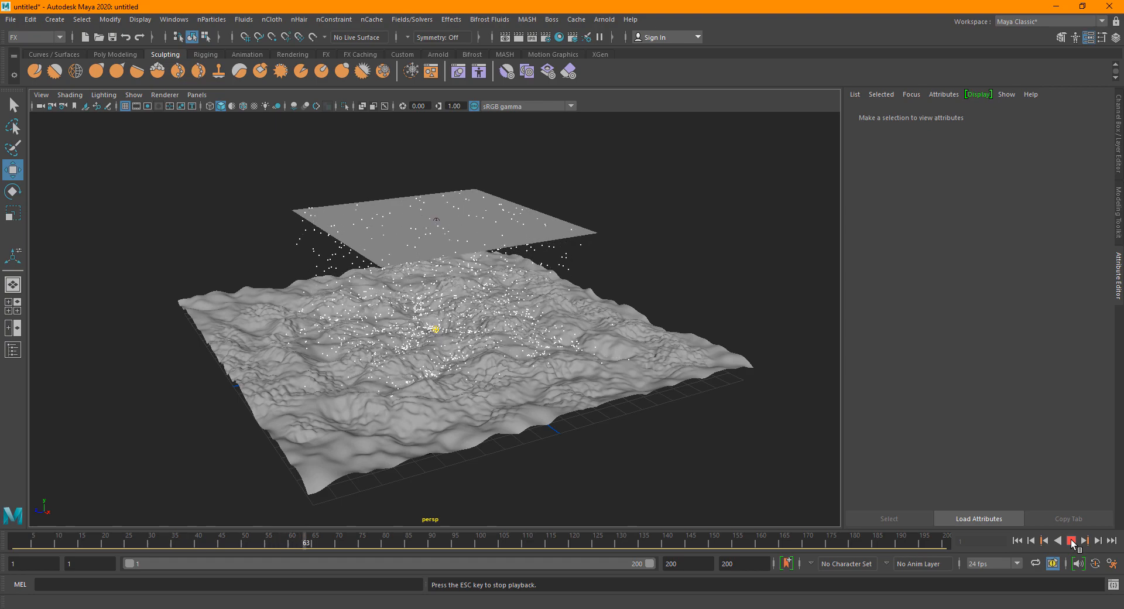
pyautogui.click(1071, 541)
pyautogui.keyDown('alt'); pyautogui.moveTo(328, 394); pyautogui.dragTo(413, 386); pyautogui.keyUp('alt')
pyautogui.scroll(4, 378, 360)
# Show the Outliner, select nParticle1 and set its Particle Render Type to Spheres.
pyautogui.click(13, 350)
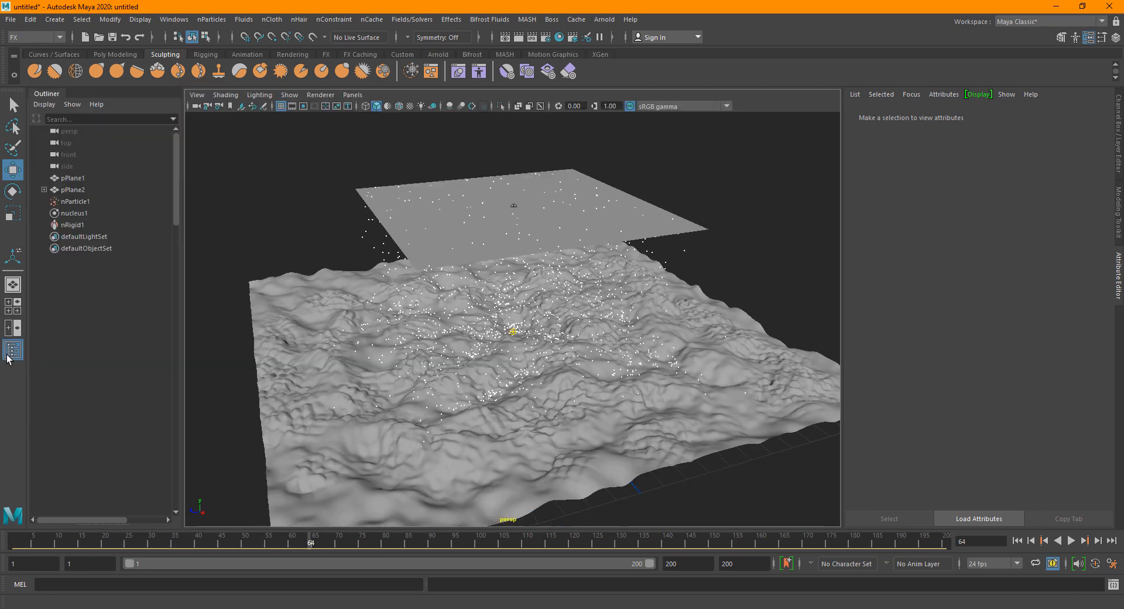
pyautogui.click(79, 203)
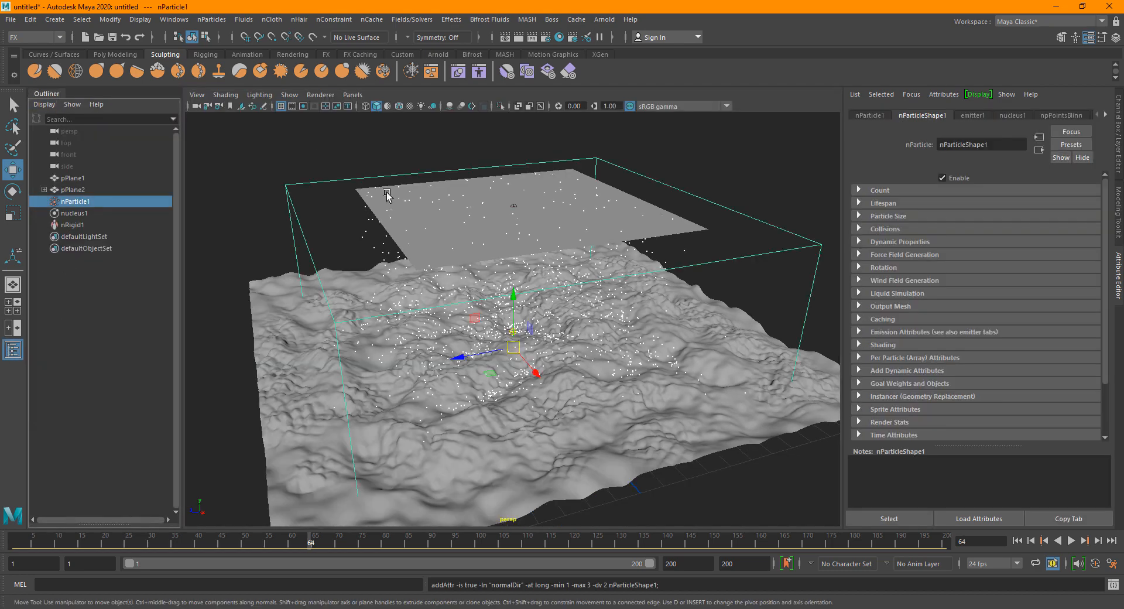
pyautogui.click(904, 343)
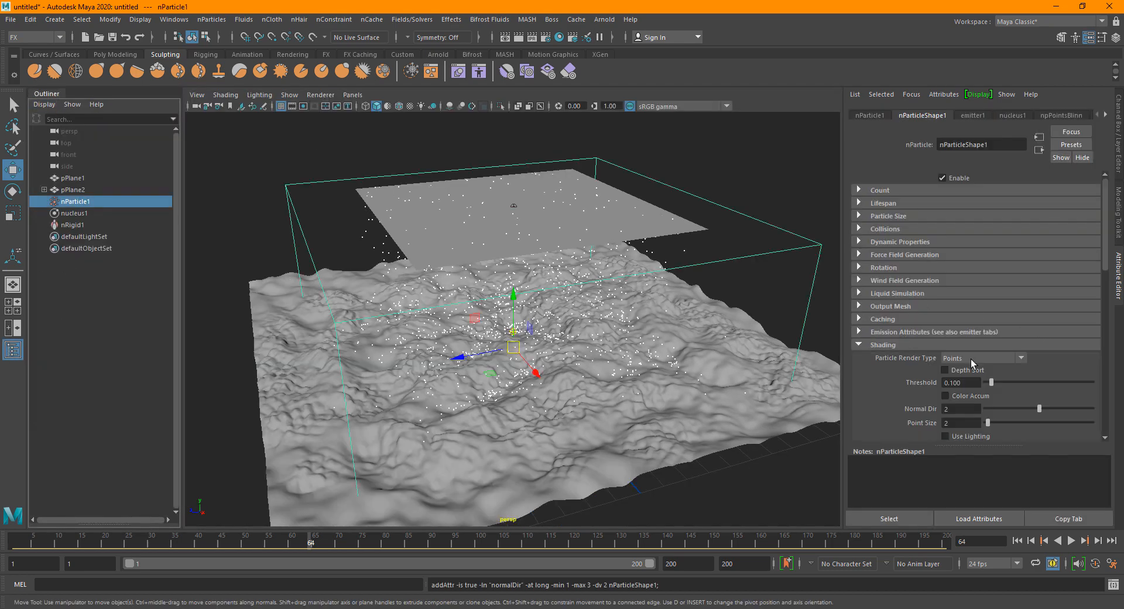
pyautogui.click(972, 358)
pyautogui.click(982, 416)
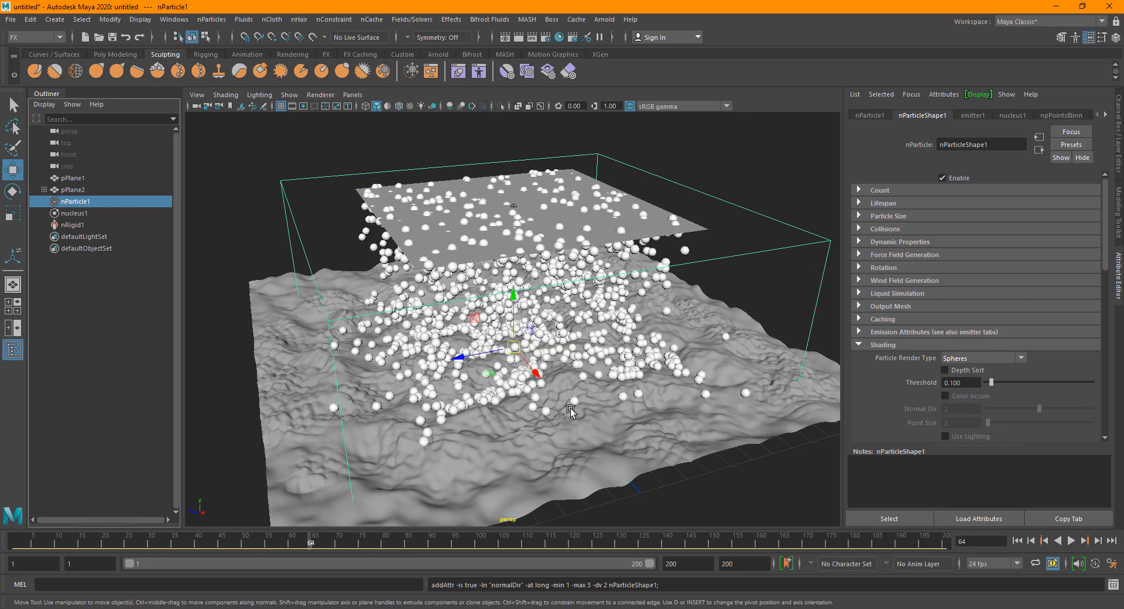
pyautogui.keyDown('alt'); pyautogui.moveTo(495, 404); pyautogui.dragTo(534, 356); pyautogui.keyUp('alt')
pyautogui.scroll(5, 534, 355)
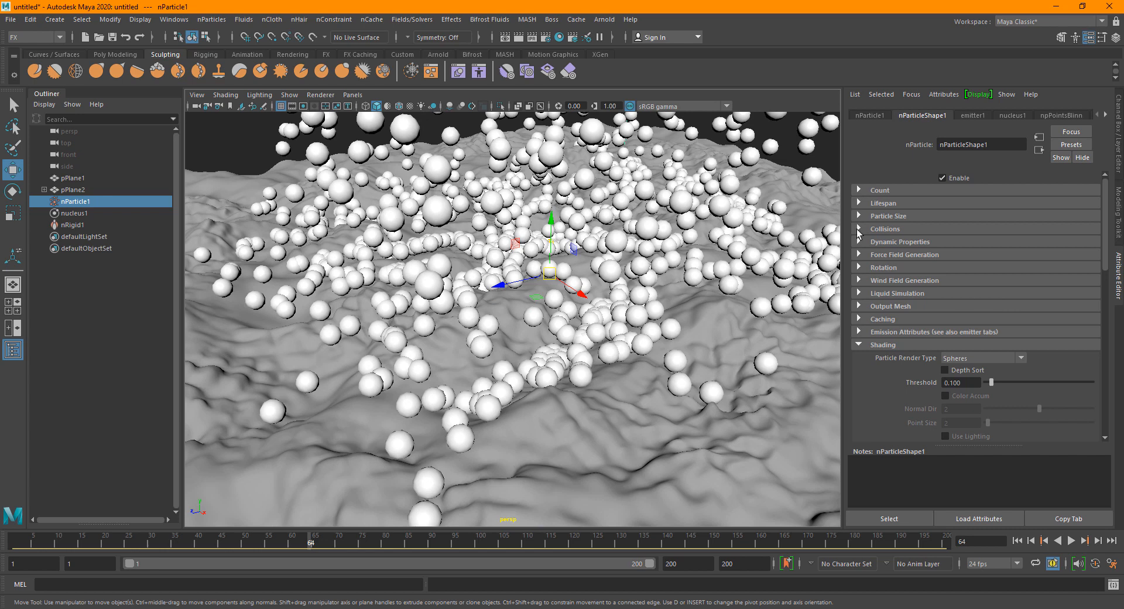
# Enable Self Collide in the nParticles' collision settings and return the timeline to frame 1.
pyautogui.click(887, 229)
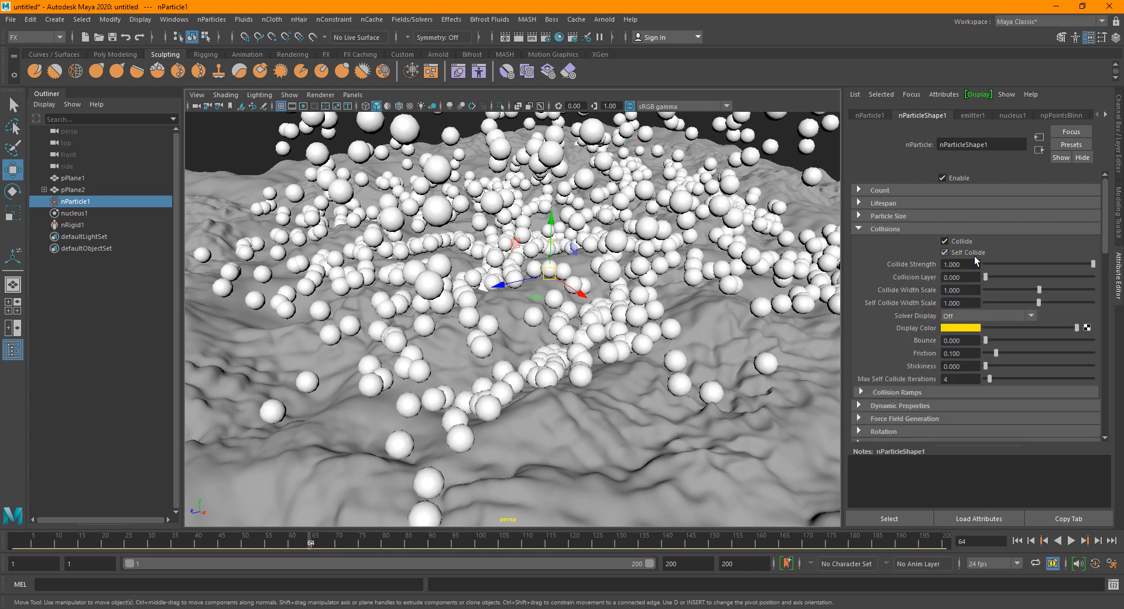
pyautogui.click(1031, 540)
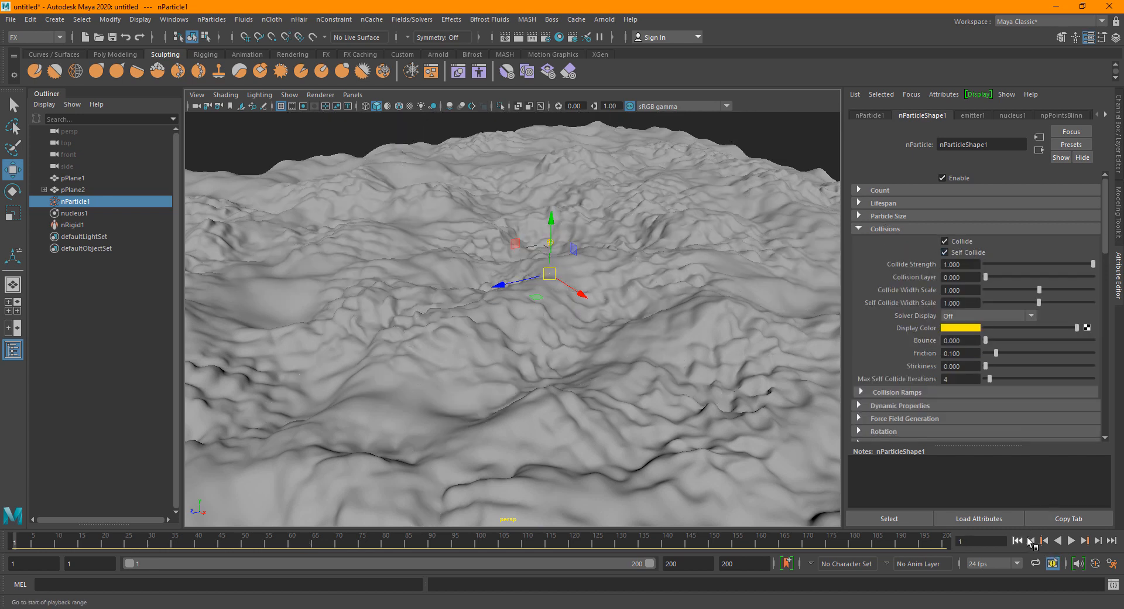
# Play the simulation to check how the self-colliding spheres land on the terrain, stopping at frame 82.
pyautogui.click(1071, 540)
pyautogui.scroll(-5, 625, 329)
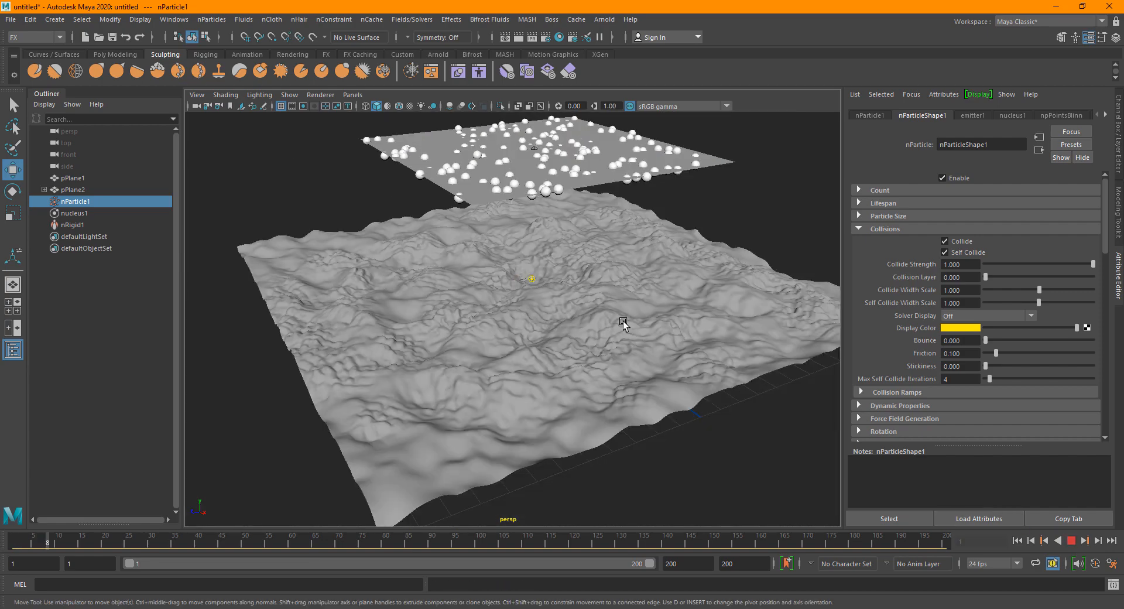
pyautogui.scroll(-3, 623, 324)
pyautogui.scroll(6, 577, 285)
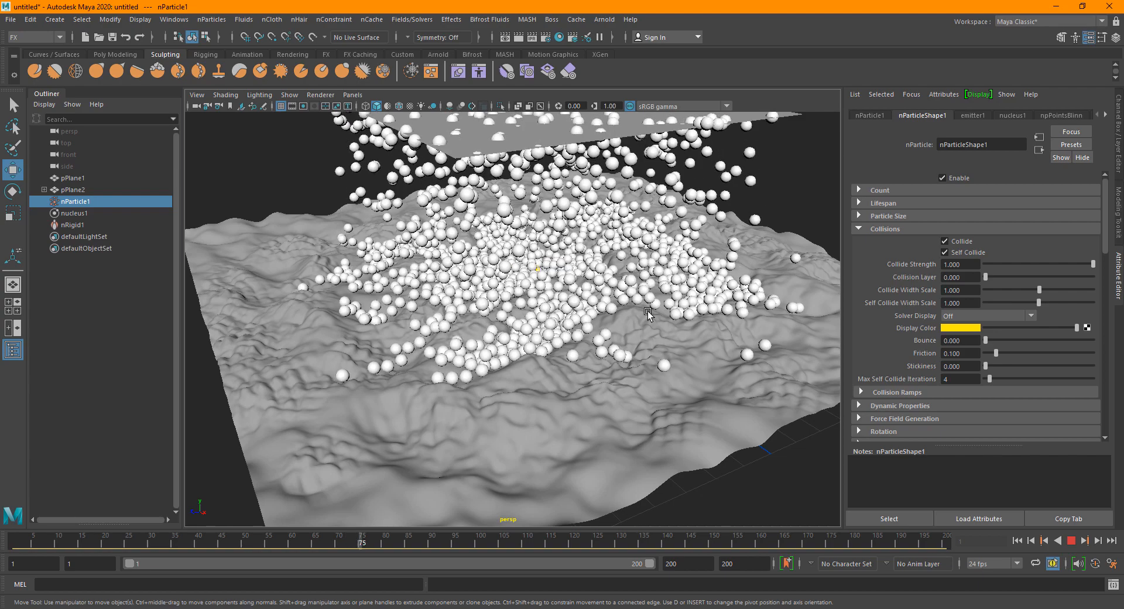
pyautogui.click(1075, 540)
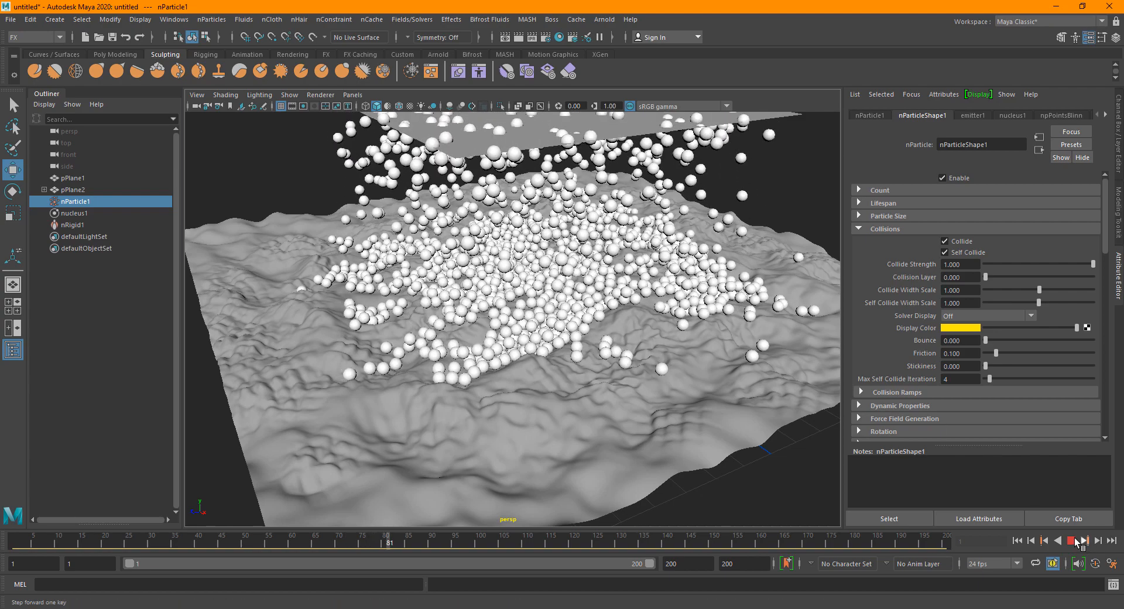
# Examine up close the contact between the landed spheres and the terrain surface.
pyautogui.scroll(6, 674, 370)
pyautogui.scroll(5, 661, 369)
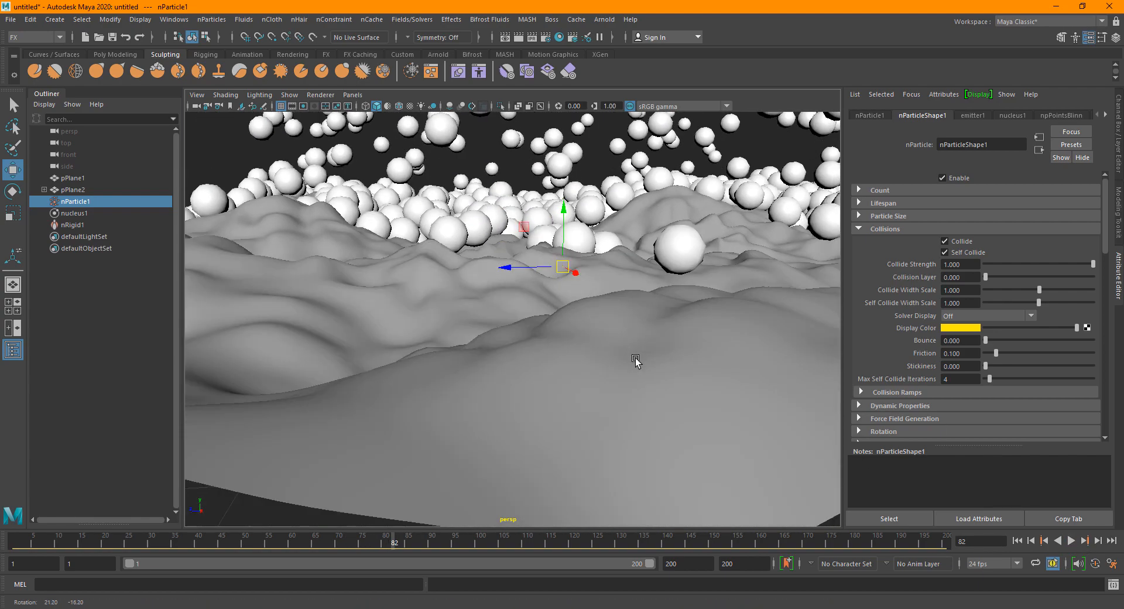
pyautogui.scroll(3, 673, 284)
pyautogui.keyDown('alt'); pyautogui.moveTo(702, 287); pyautogui.dragTo(640, 294, button='middle'); pyautogui.keyUp('alt')
pyautogui.keyDown('alt'); pyautogui.moveTo(639, 295); pyautogui.dragTo(593, 308); pyautogui.keyUp('alt')
pyautogui.keyDown('alt'); pyautogui.moveTo(446, 295); pyautogui.dragTo(451, 331, button='middle'); pyautogui.keyUp('alt')
pyautogui.scroll(8, 504, 293)
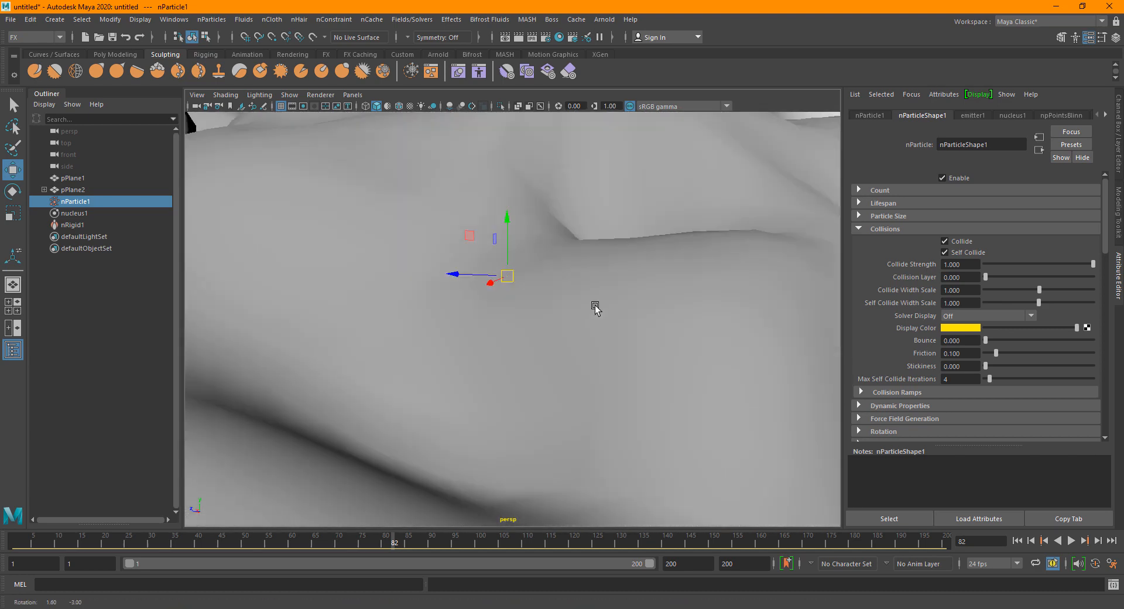
pyautogui.scroll(-3, 595, 293)
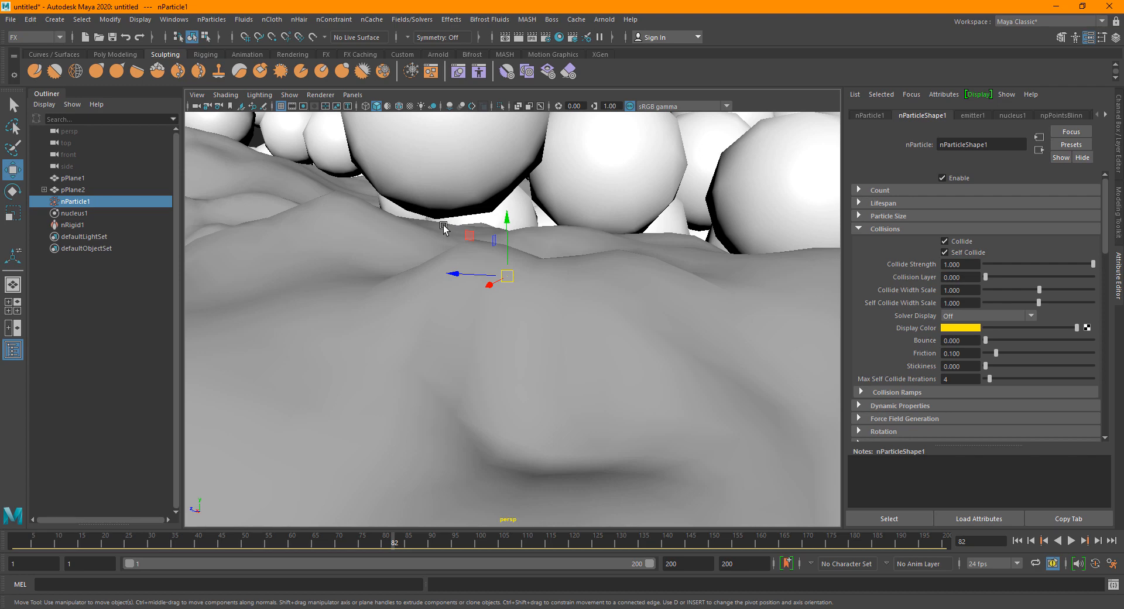
# Select pPlane1, preview its collider surface with Solver Display set to Collision Thickness, and set the display back to Off.
pyautogui.click(80, 178)
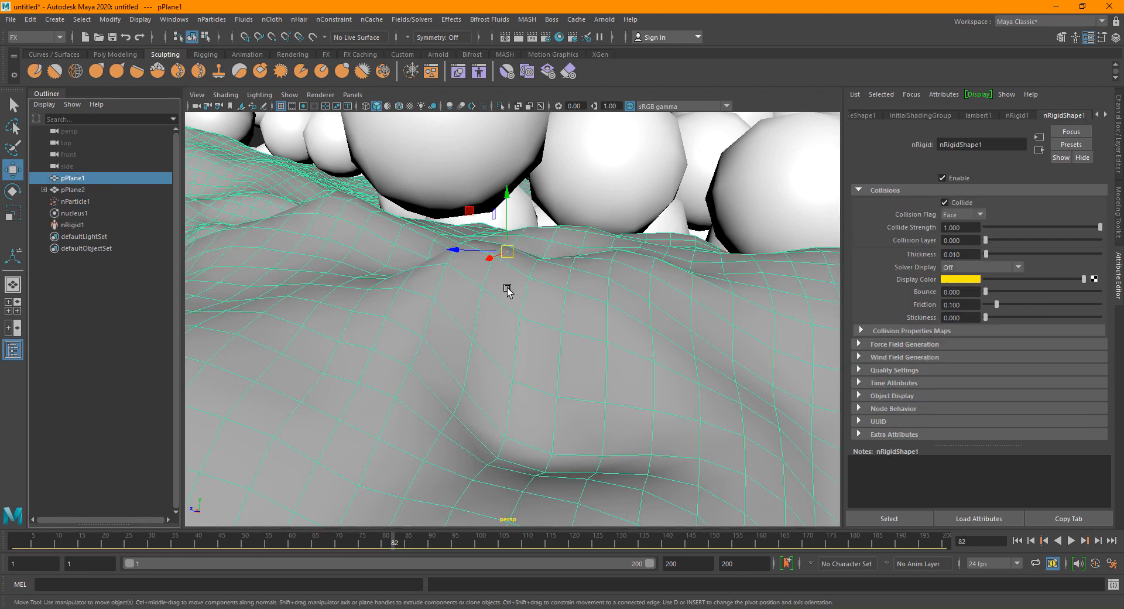
pyautogui.click(953, 266)
pyautogui.click(967, 286)
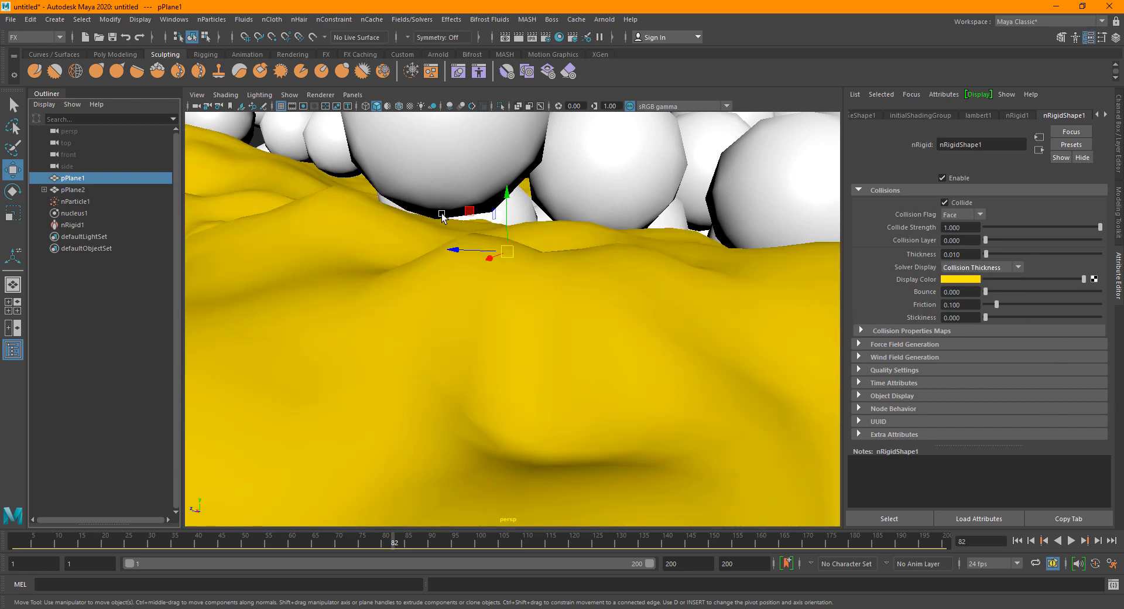
pyautogui.click(960, 269)
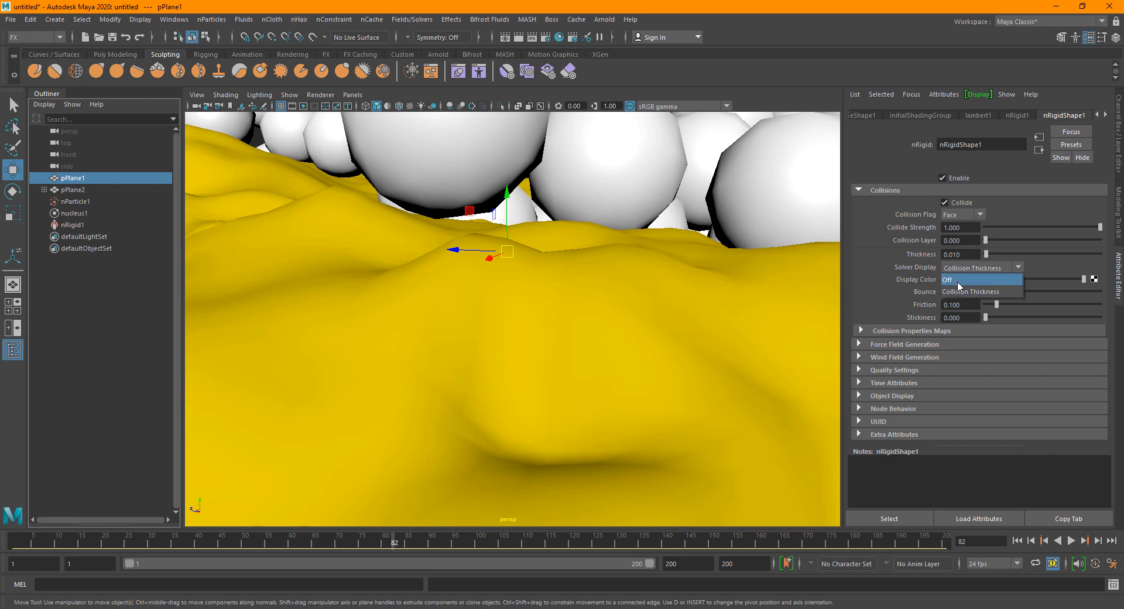
pyautogui.click(955, 280)
# Set the terrain collider's collision Thickness to 0.
pyautogui.click(974, 255)
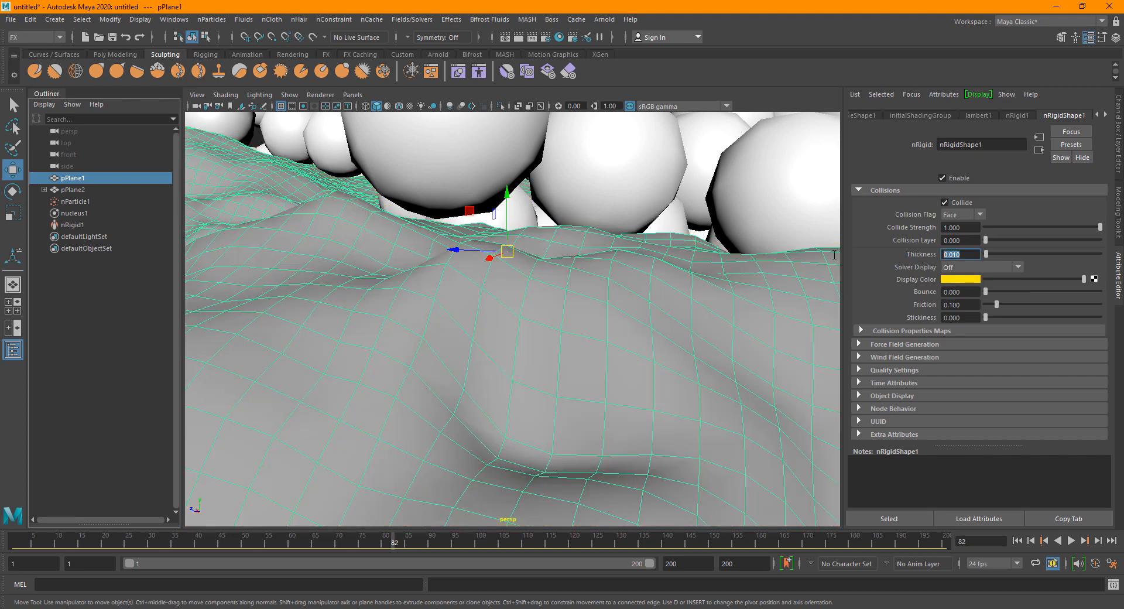
pyautogui.scroll(-5, 569, 221)
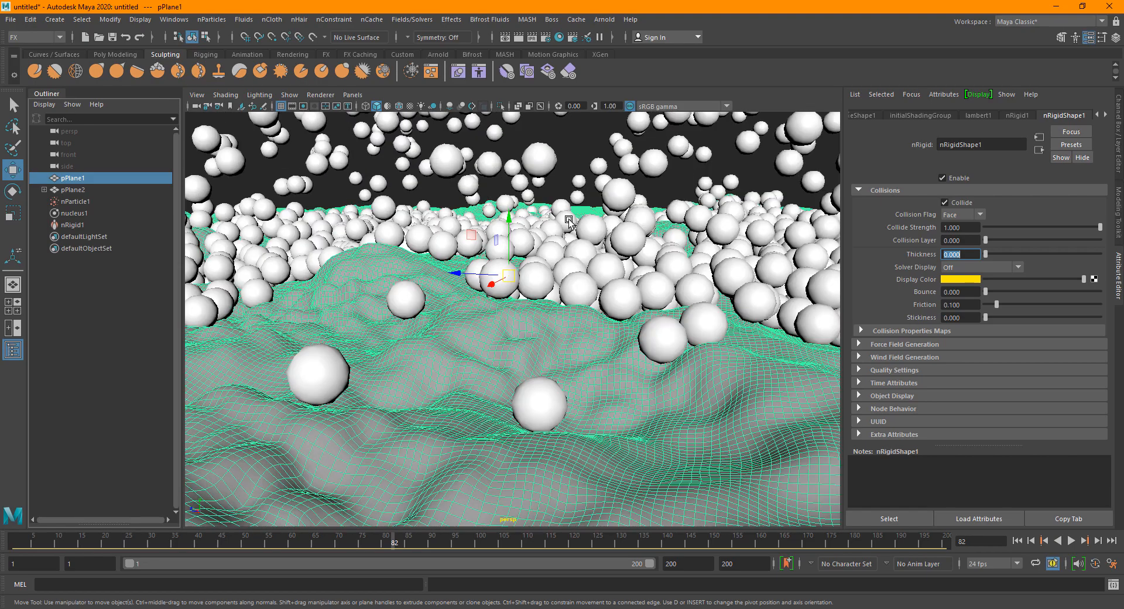
pyautogui.scroll(-5, 561, 246)
pyautogui.keyDown('alt'); pyautogui.moveTo(436, 317); pyautogui.dragTo(479, 341); pyautogui.keyUp('alt')
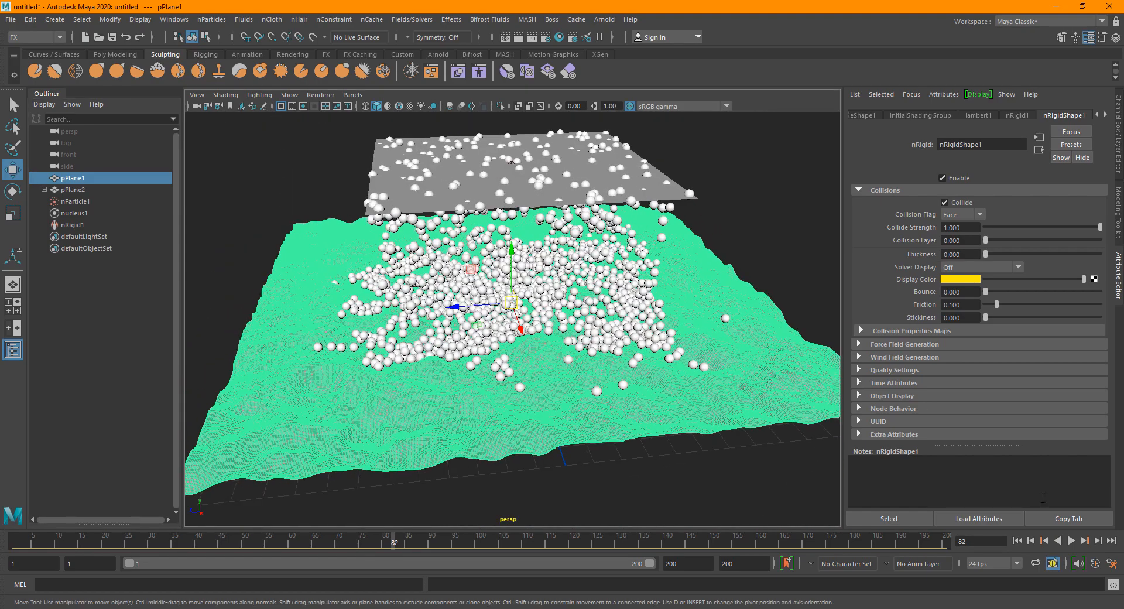
# Replay the simulation from the first frame with the terrain deselected, stopping at frame 58.
pyautogui.click(1023, 541)
pyautogui.click(1072, 541)
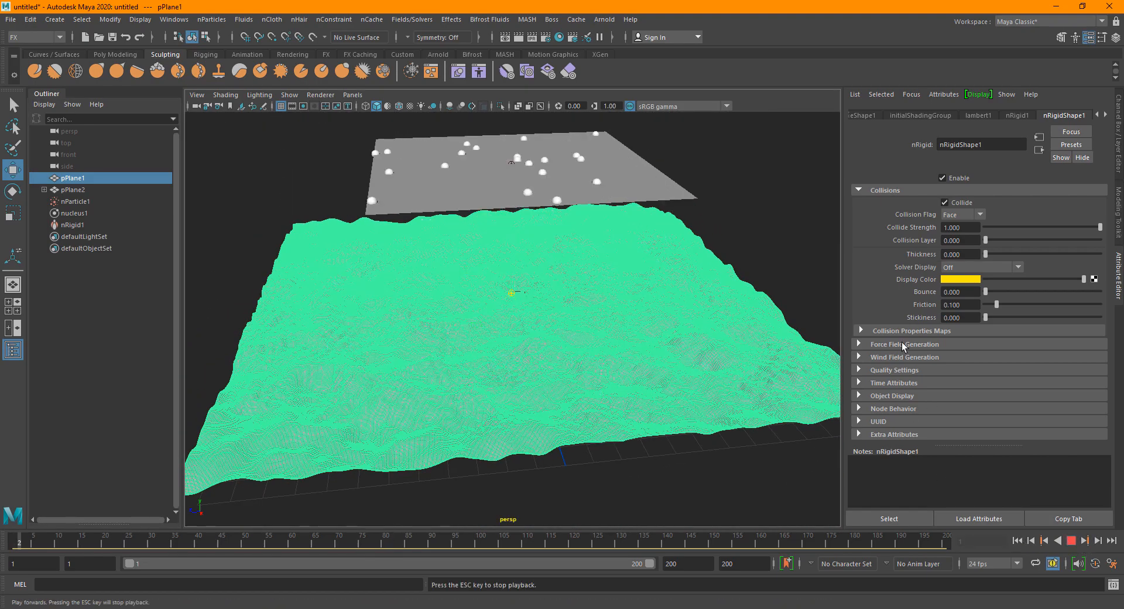
pyautogui.click(750, 244)
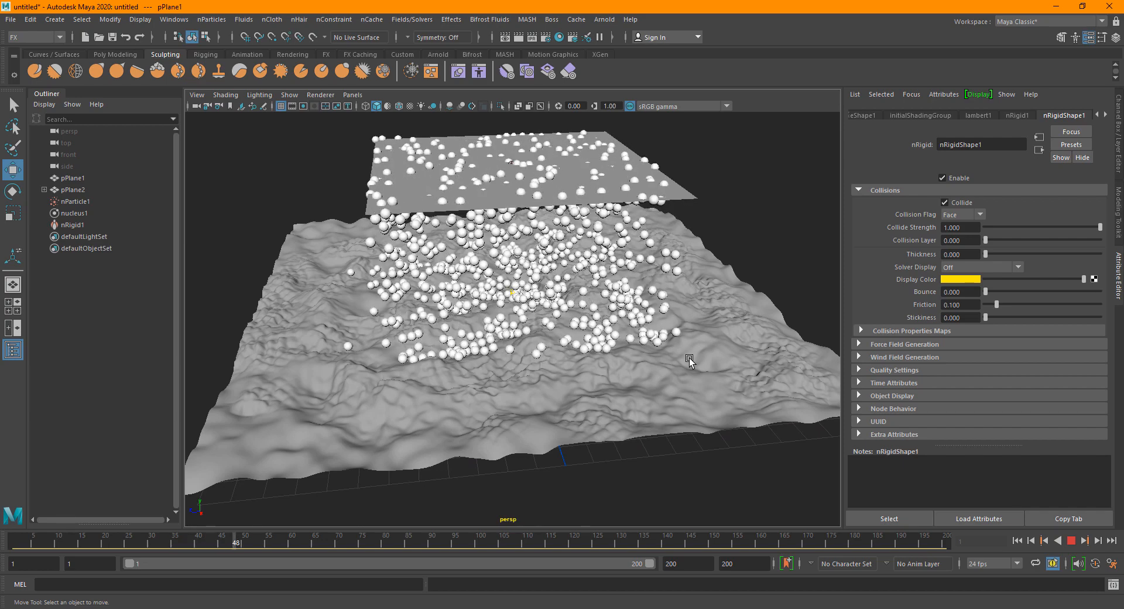
pyautogui.click(1075, 539)
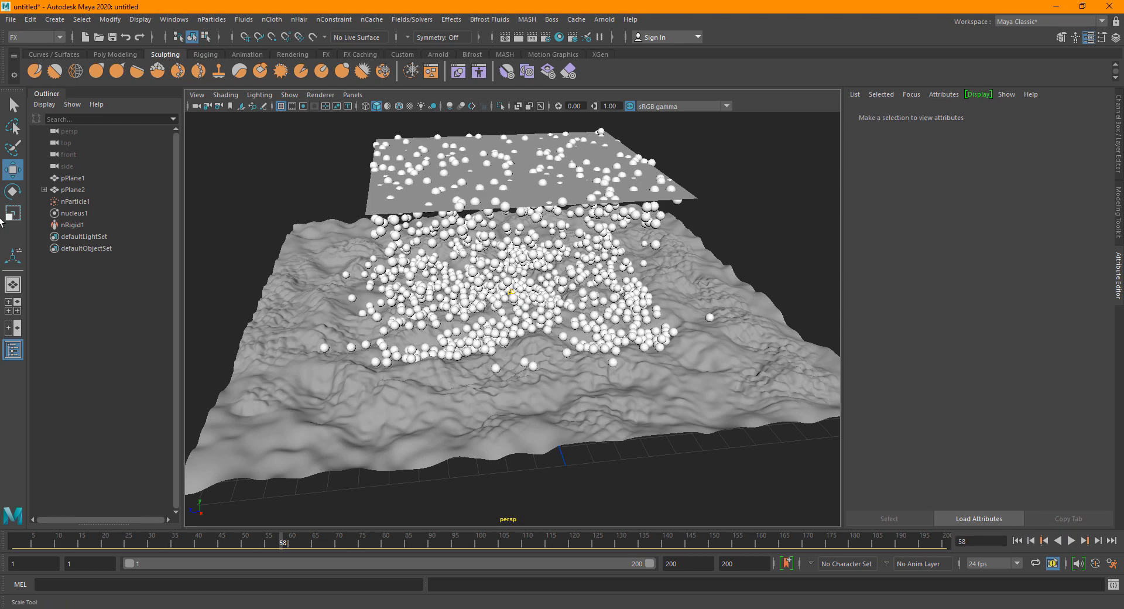
# Select nParticle1 and set its particle Radius to 0.150.
pyautogui.click(78, 203)
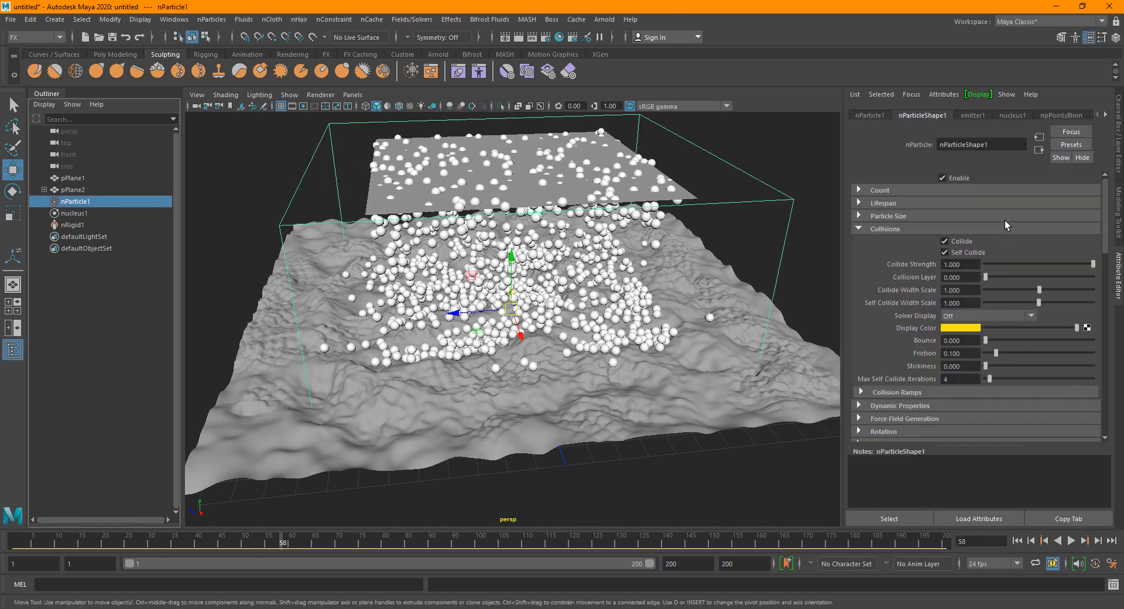
pyautogui.click(886, 228)
pyautogui.click(892, 216)
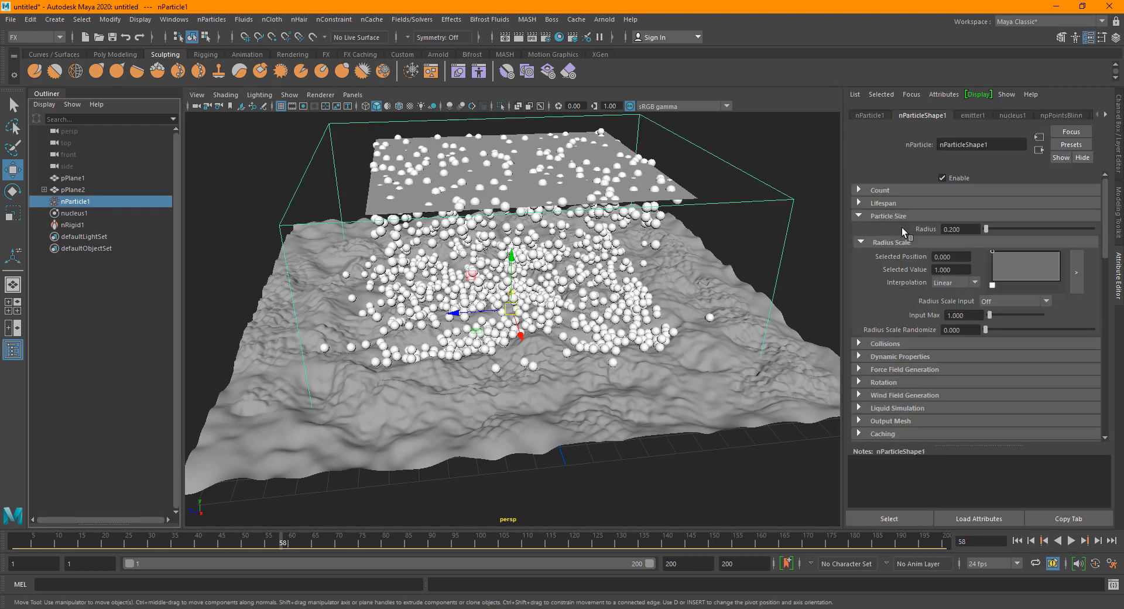
pyautogui.doubleClick(964, 229)
pyautogui.write('0.150')
pyautogui.press('Return')
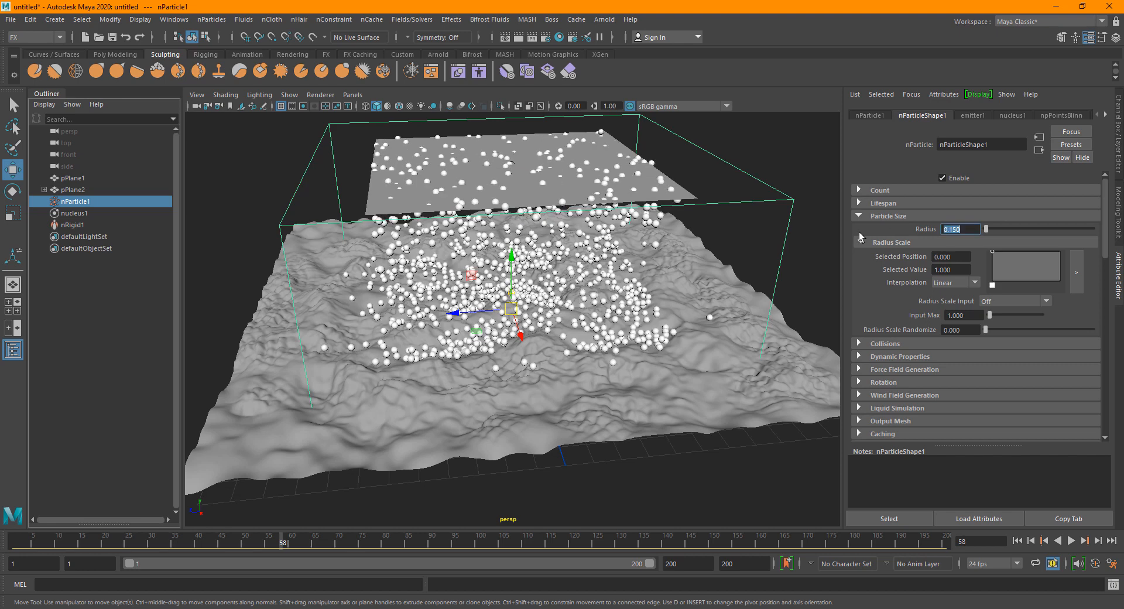
# Shape the Radius Scale ramp into uneven peaks and dips, with a peak of 1.000 at 0.557 and a dip of 0.300 at 0.383.
pyautogui.click(1007, 262)
pyautogui.click(1034, 261)
pyautogui.click(1046, 267)
pyautogui.click(1018, 261)
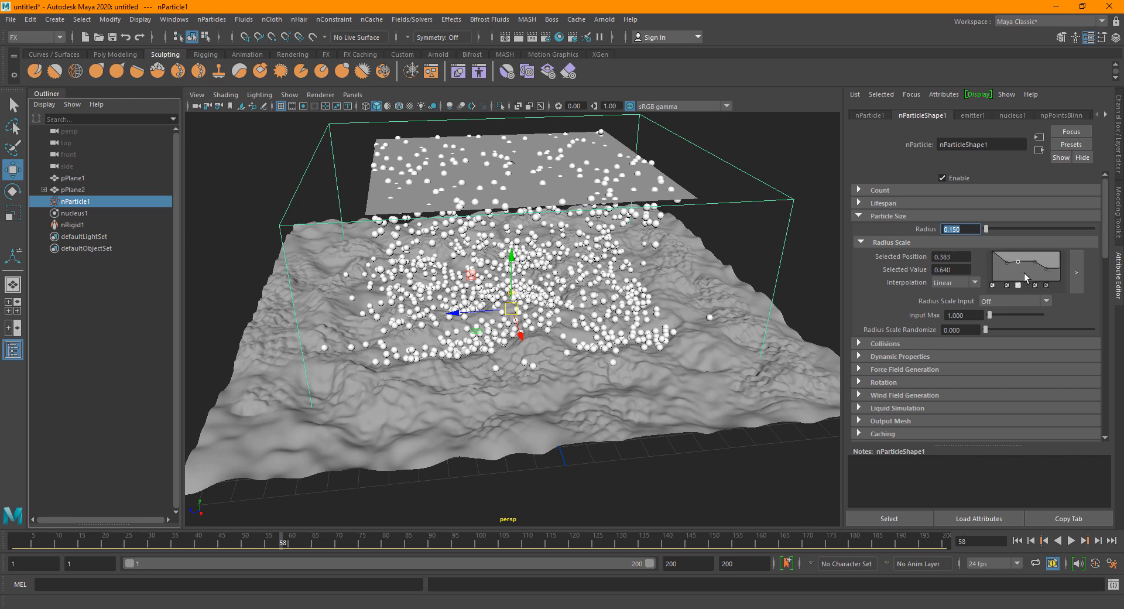
pyautogui.moveTo(1016, 263)
pyautogui.mouseDown()
pyautogui.moveTo(1020, 282)
pyautogui.moveTo(1005, 270)
pyautogui.moveTo(1031, 253)
pyautogui.mouseUp()
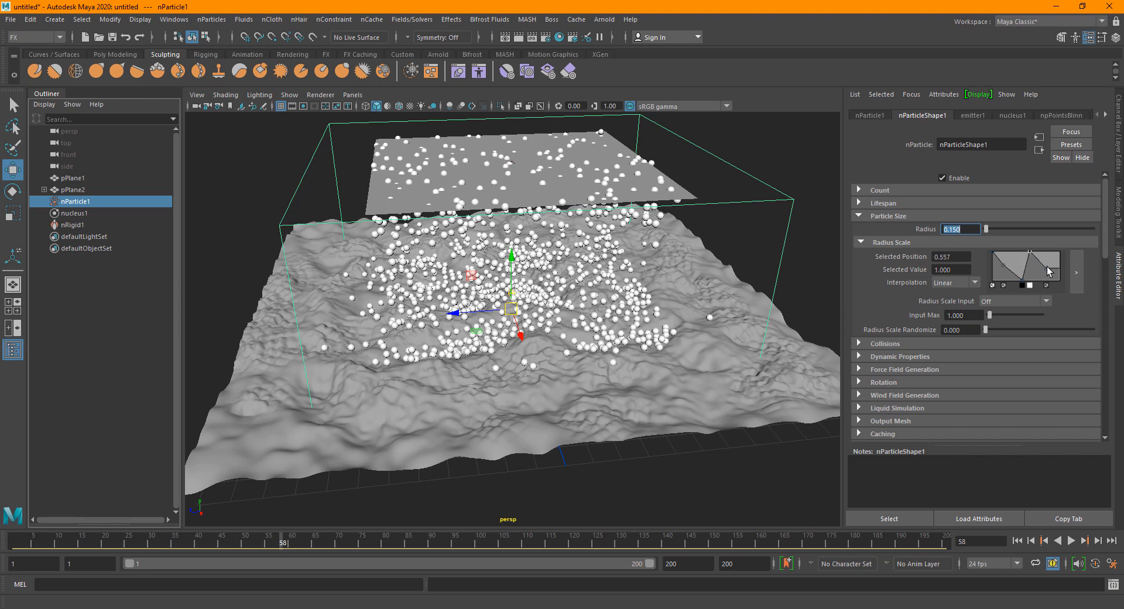
pyautogui.click(1044, 272)
pyautogui.click(1019, 283)
# Set the Radius Scale Input to Randomized ID and check the varied sphere sizes on the terrain.
pyautogui.click(1016, 301)
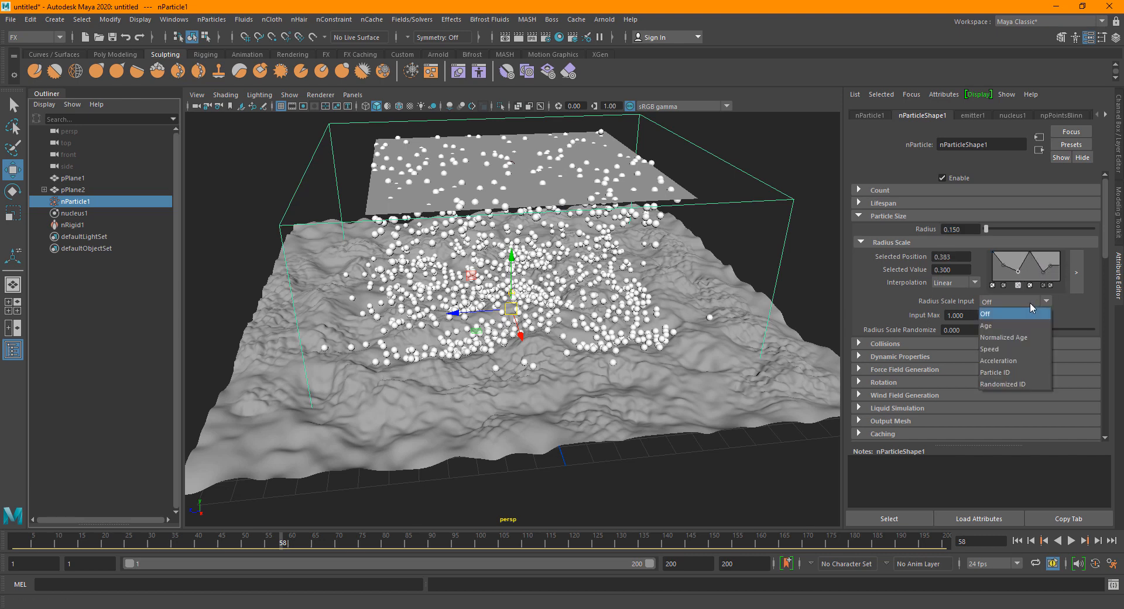
pyautogui.click(1002, 372)
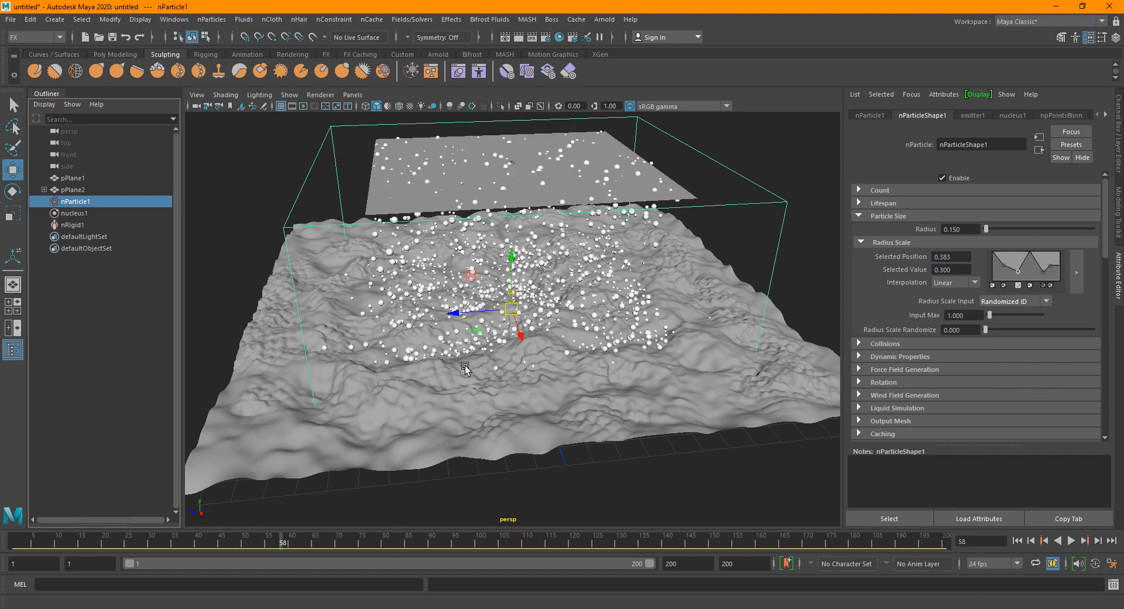
pyautogui.keyDown('alt'); pyautogui.moveTo(465, 368); pyautogui.dragTo(568, 391); pyautogui.keyUp('alt')
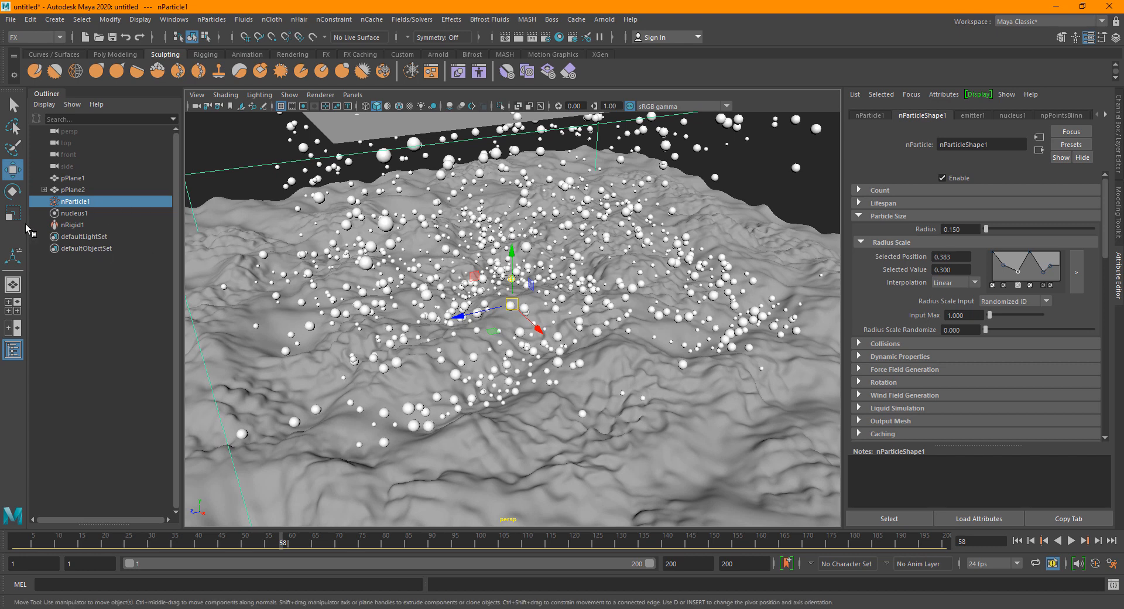
# Select emitter1 under pPlane2 and set its emission Rate to 5000 particles per second.
pyautogui.click(44, 190)
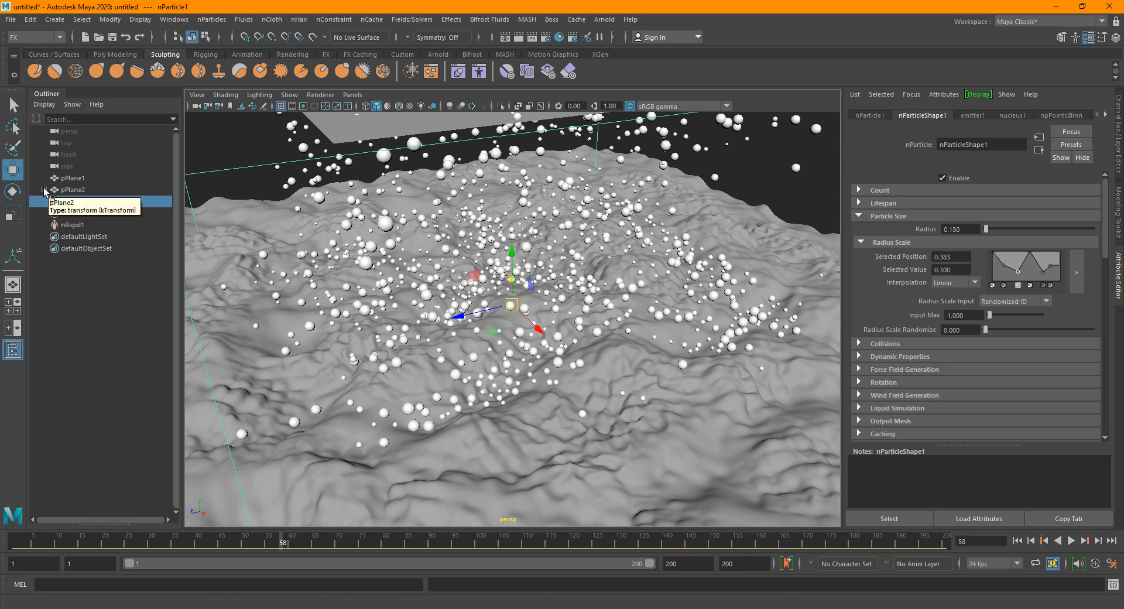
pyautogui.click(86, 201)
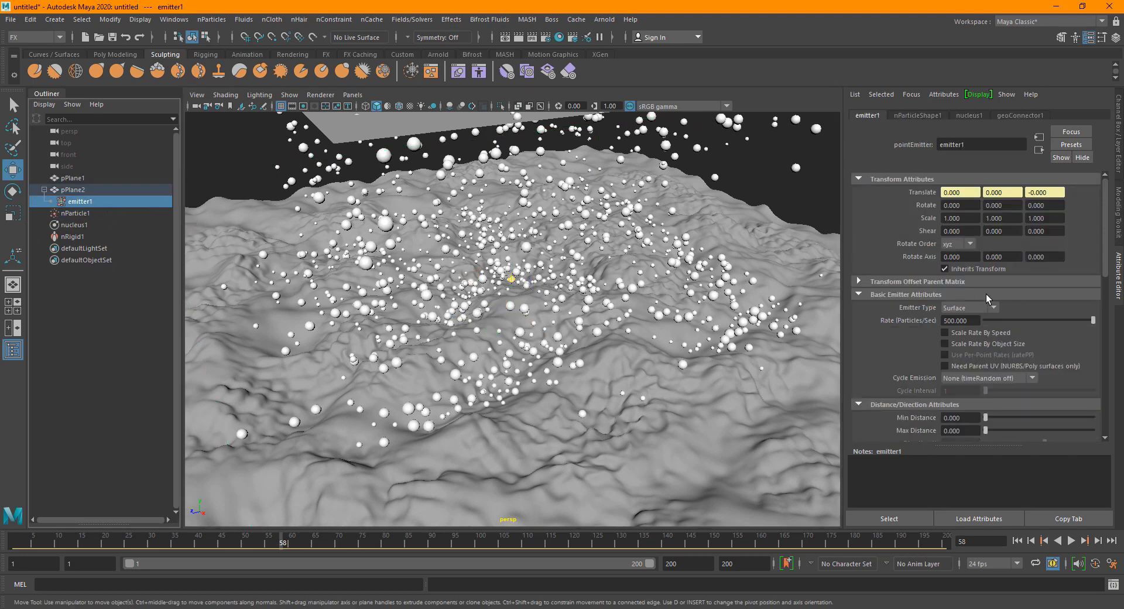
pyautogui.click(970, 319)
pyautogui.press('Return')
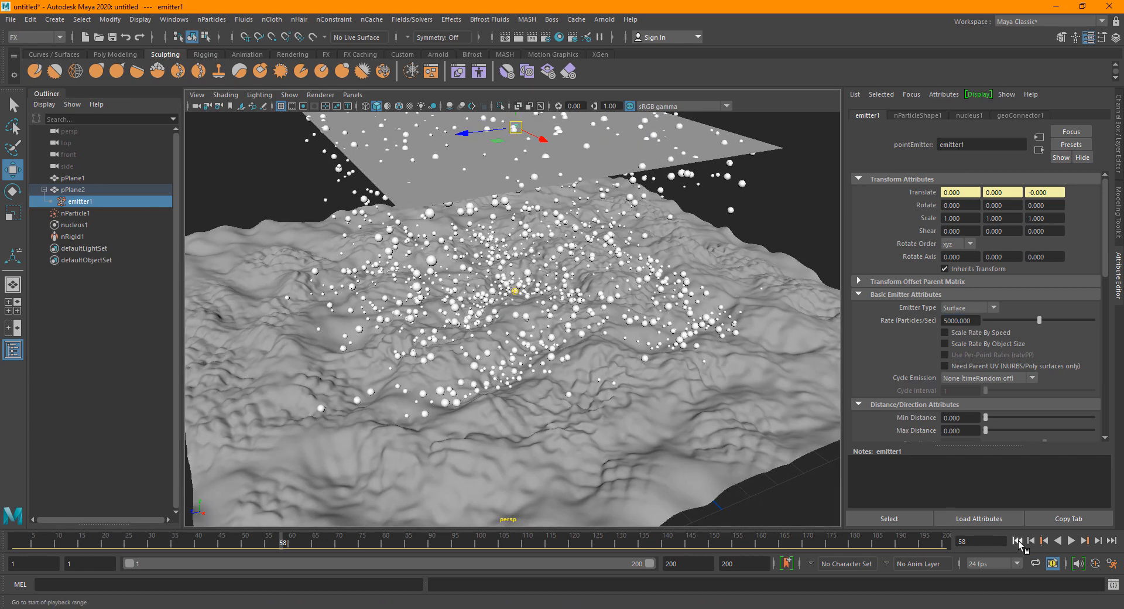
# Play the denser emission from the first frame and stop at frame 49.
pyautogui.click(1017, 540)
pyautogui.click(1070, 540)
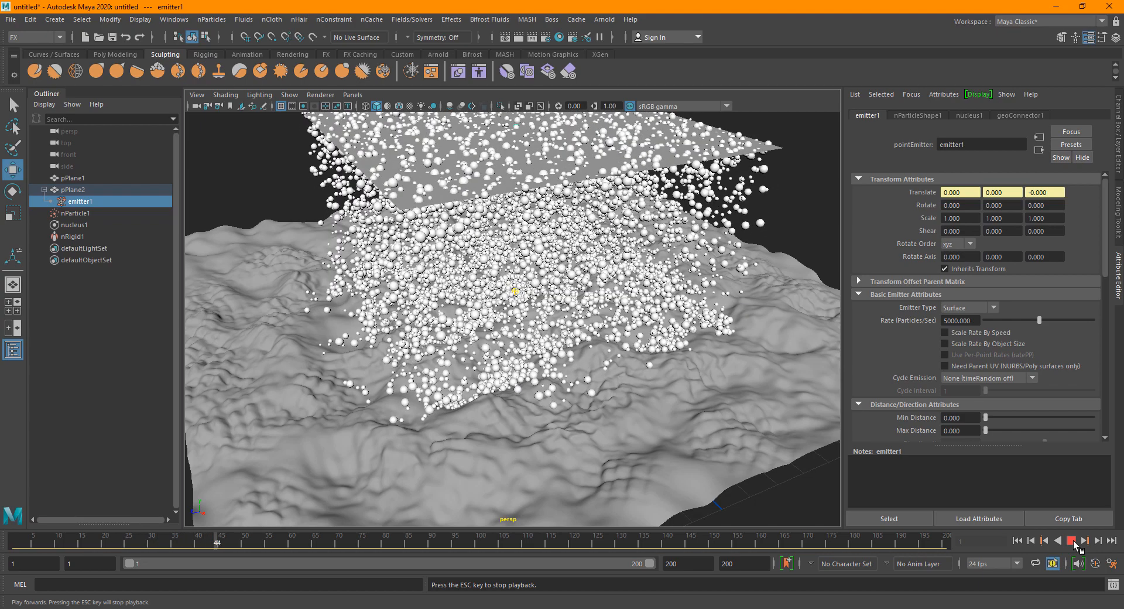
pyautogui.click(1072, 540)
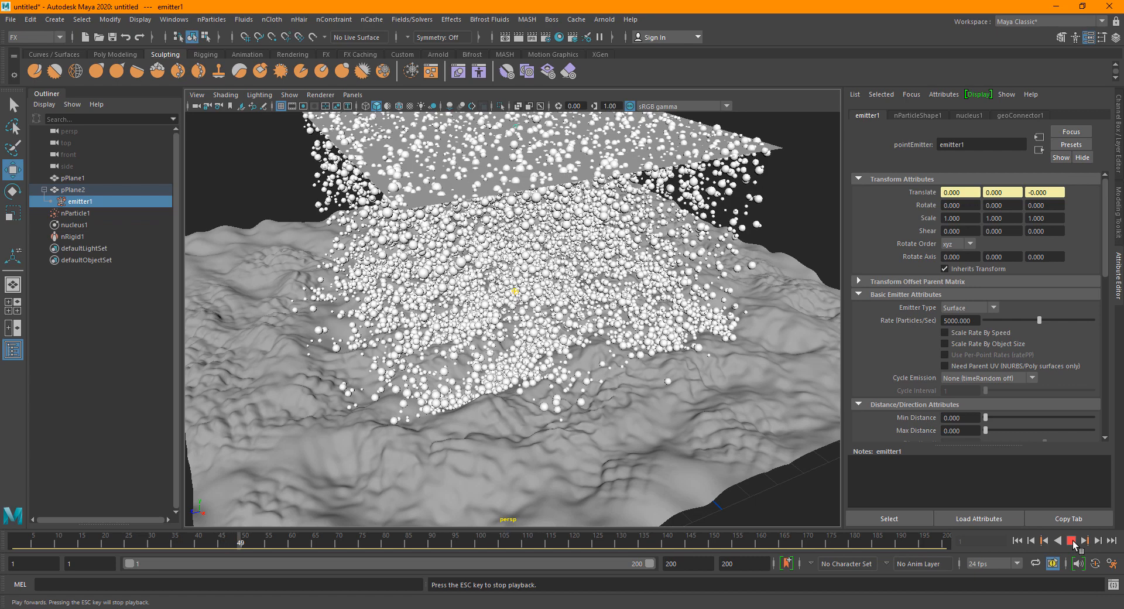
# Key the emitter's Rate at 5000 on frame 49 and at 0 on frame 55.
pyautogui.rightClick(916, 317)
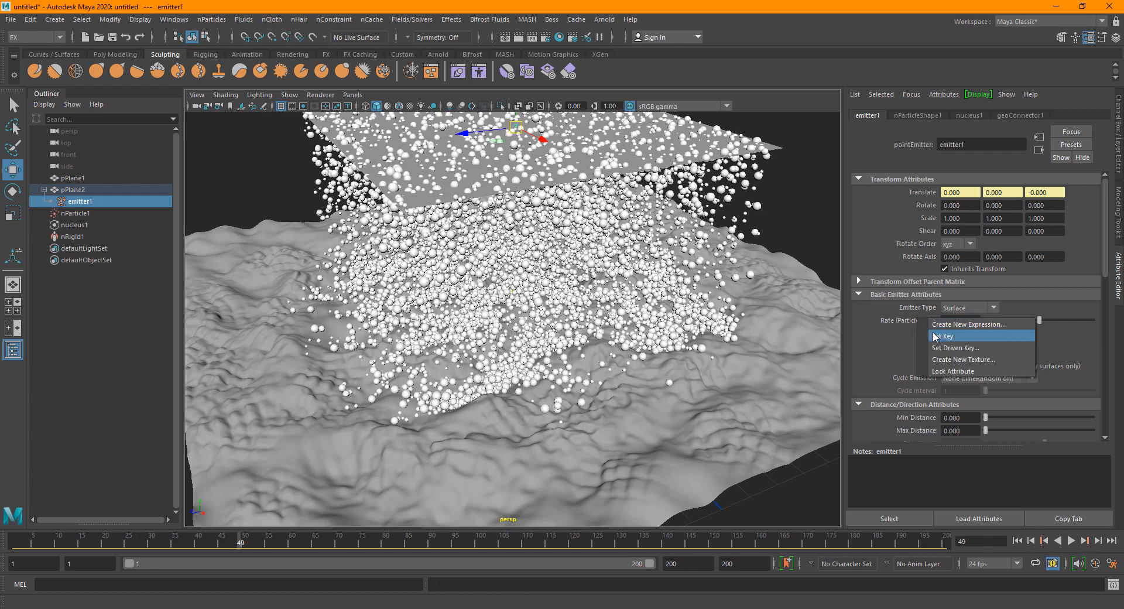
pyautogui.click(937, 332)
pyautogui.click(266, 543)
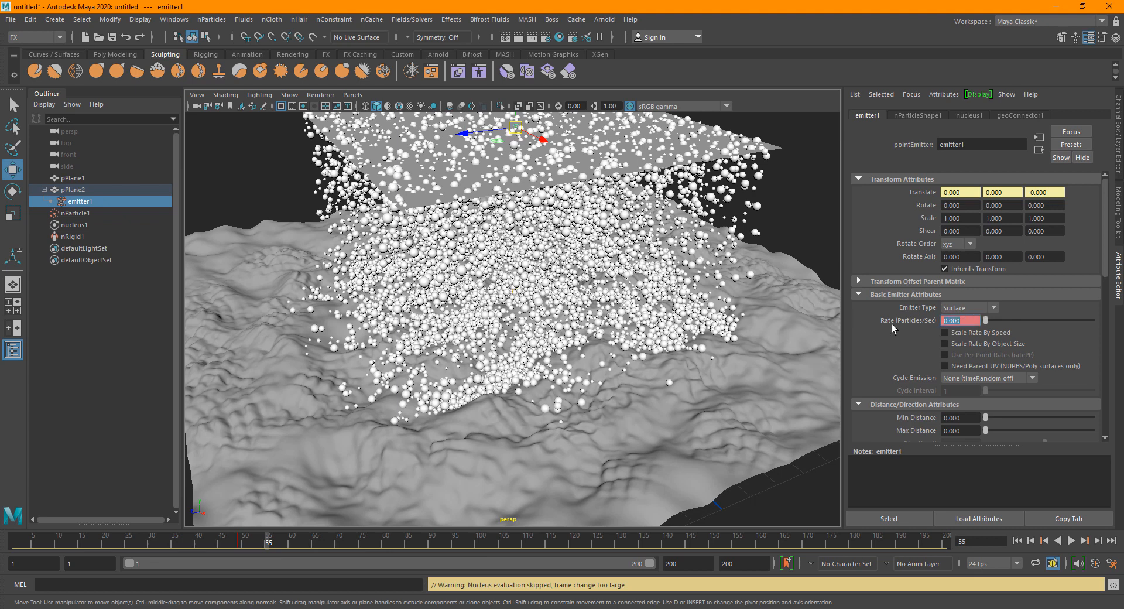
pyautogui.rightClick(925, 321)
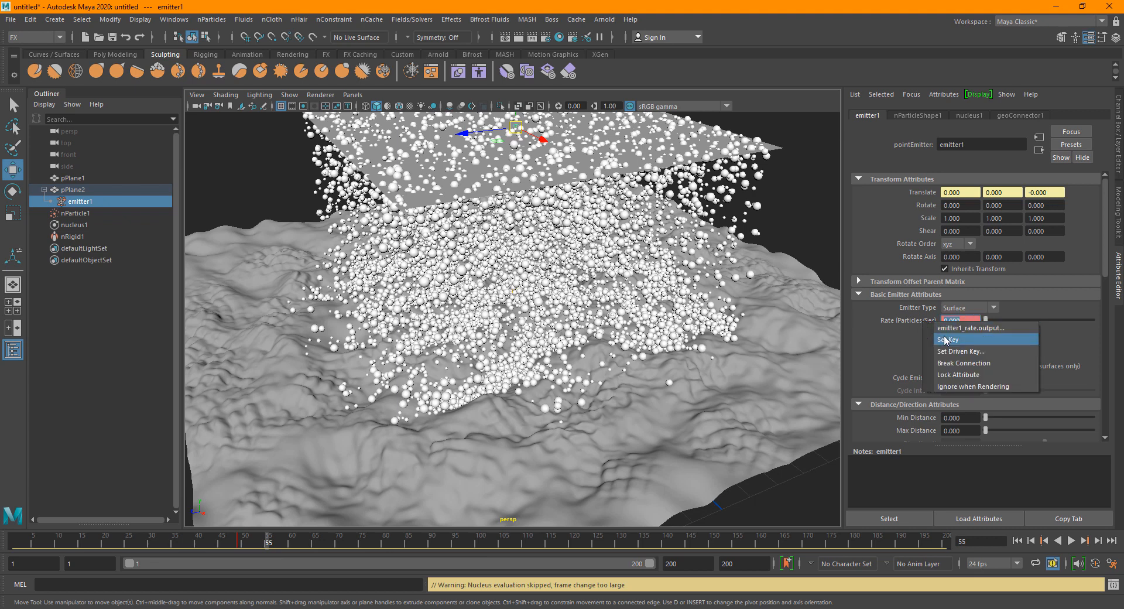
pyautogui.click(940, 332)
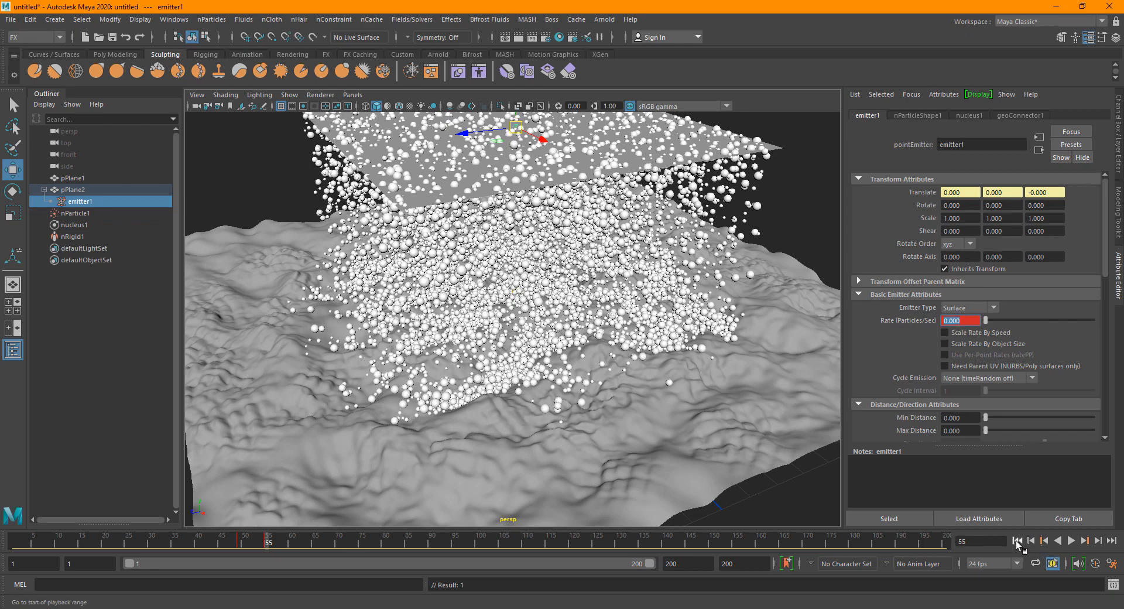
# Replay the simulation from the first frame to about frame 77 and examine how the spheres settle once emission ends.
pyautogui.click(1017, 543)
pyautogui.click(1071, 540)
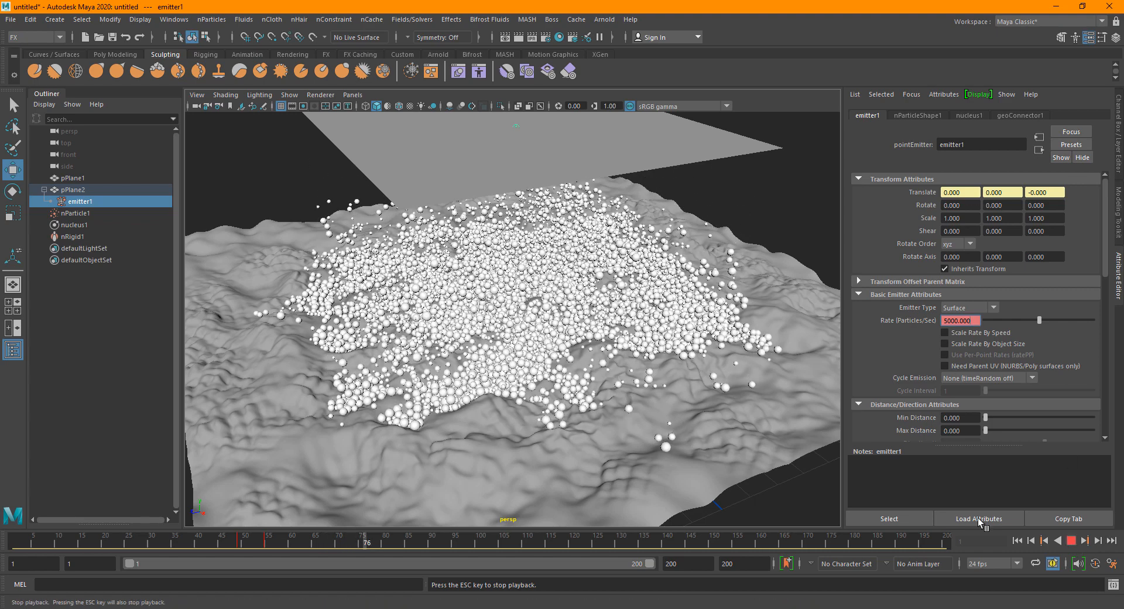
pyautogui.keyDown('alt'); pyautogui.moveTo(357, 375); pyautogui.dragTo(436, 346); pyautogui.keyUp('alt')
pyautogui.scroll(5, 465, 371)
pyautogui.scroll(-6, 438, 374)
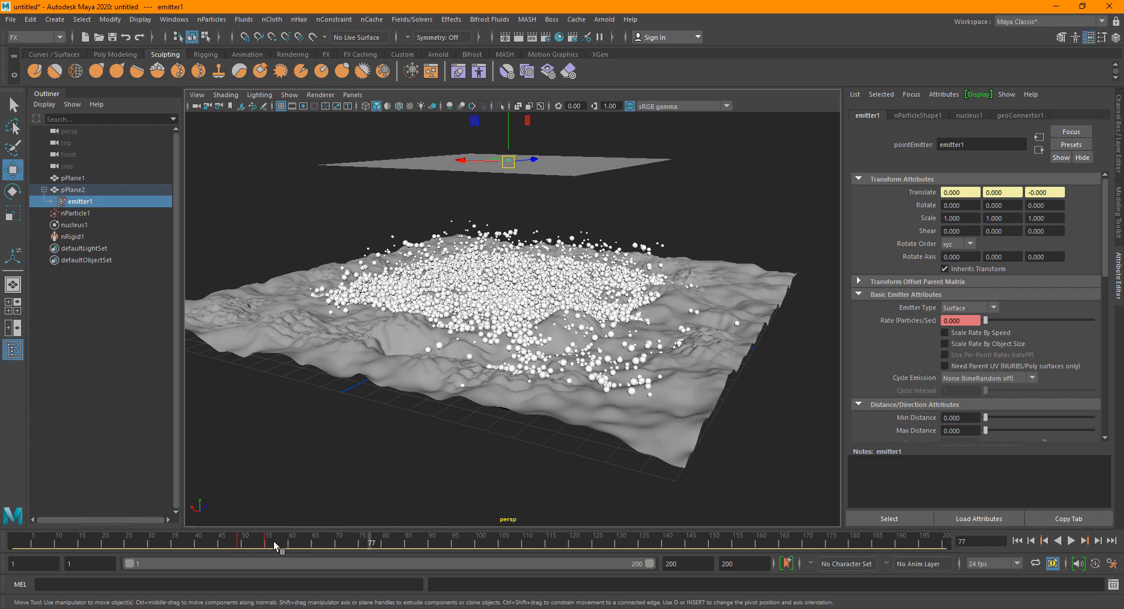
# Move both emission rate keys earlier on the timeline, into the range of frames 32 to 41.
pyautogui.keyDown('shift'); pyautogui.moveTo(278, 545); pyautogui.dragTo(181, 548); pyautogui.keyUp('shift')
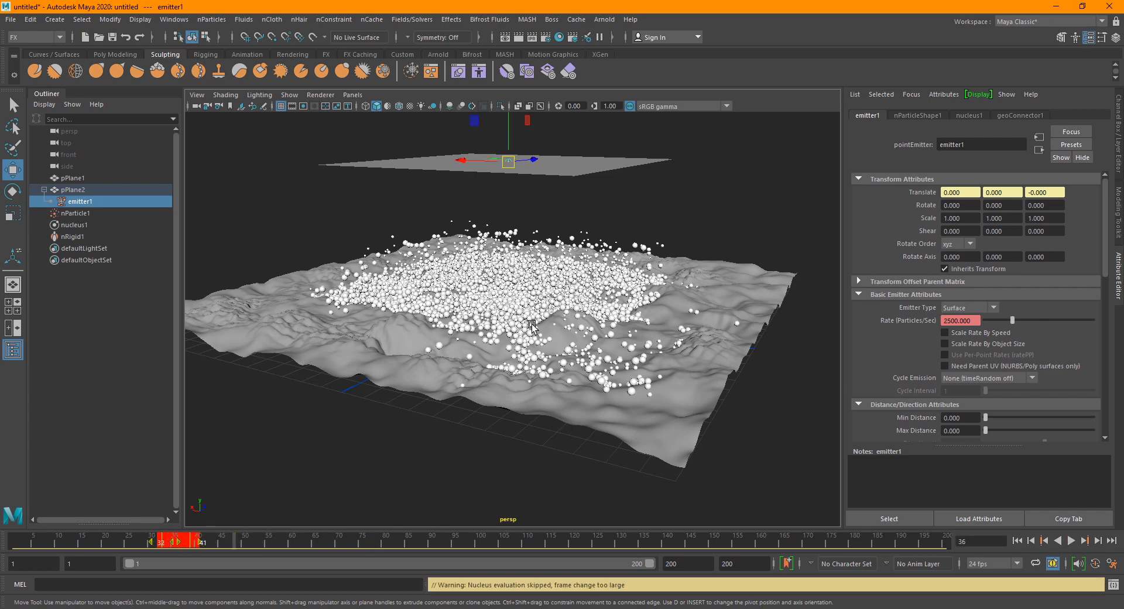
# Return to the first frame and set the terrain's collision Friction to 0.201 and Stickiness to 1.443.
pyautogui.keyDown('alt'); pyautogui.moveTo(528, 322); pyautogui.dragTo(499, 353); pyautogui.keyUp('alt')
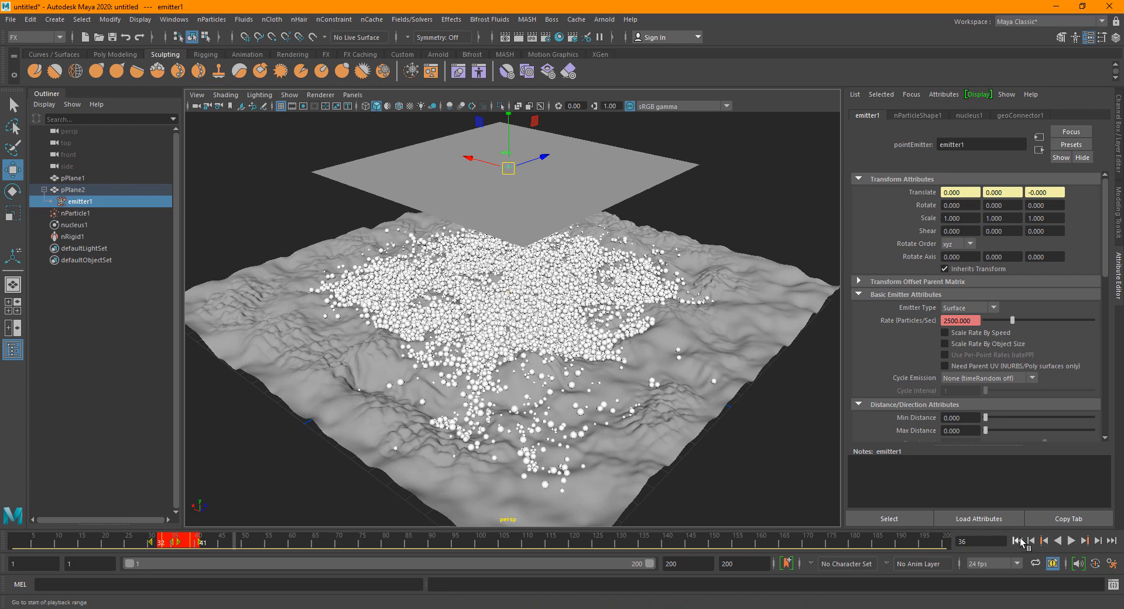
pyautogui.click(1018, 540)
pyautogui.click(749, 483)
pyautogui.keyDown('alt'); pyautogui.moveTo(536, 417); pyautogui.dragTo(520, 416); pyautogui.keyUp('alt')
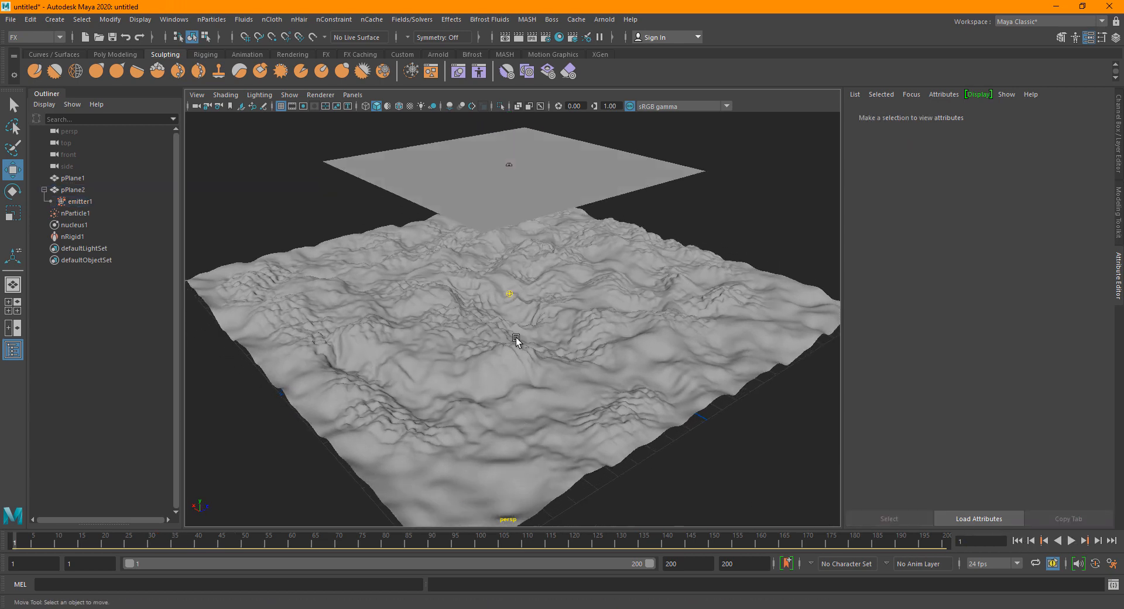
pyautogui.click(498, 346)
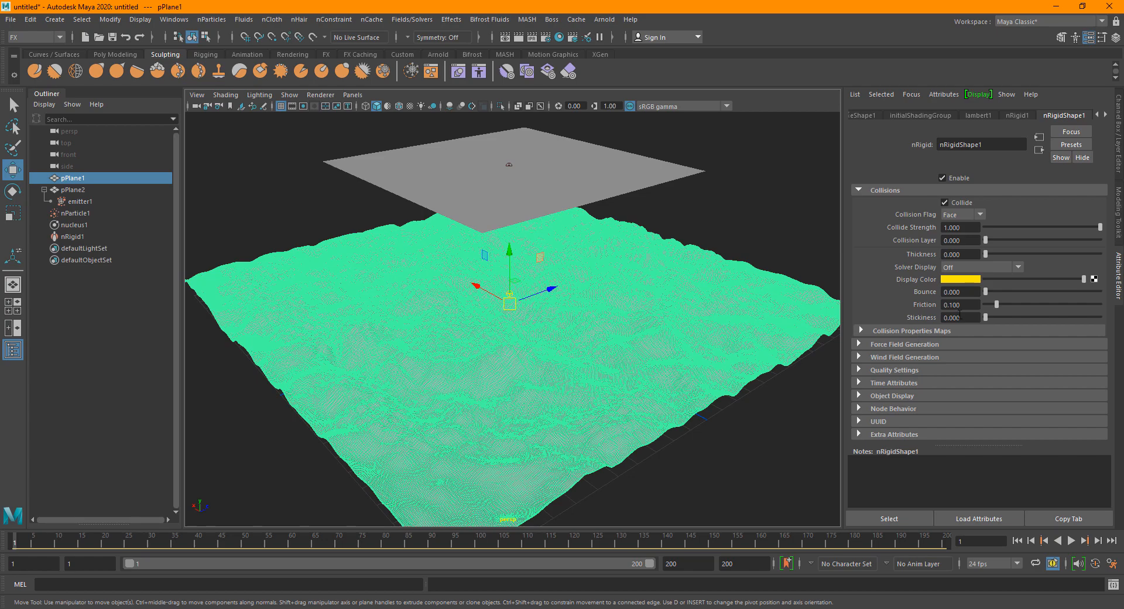
pyautogui.click(1007, 304)
pyautogui.click(1008, 316)
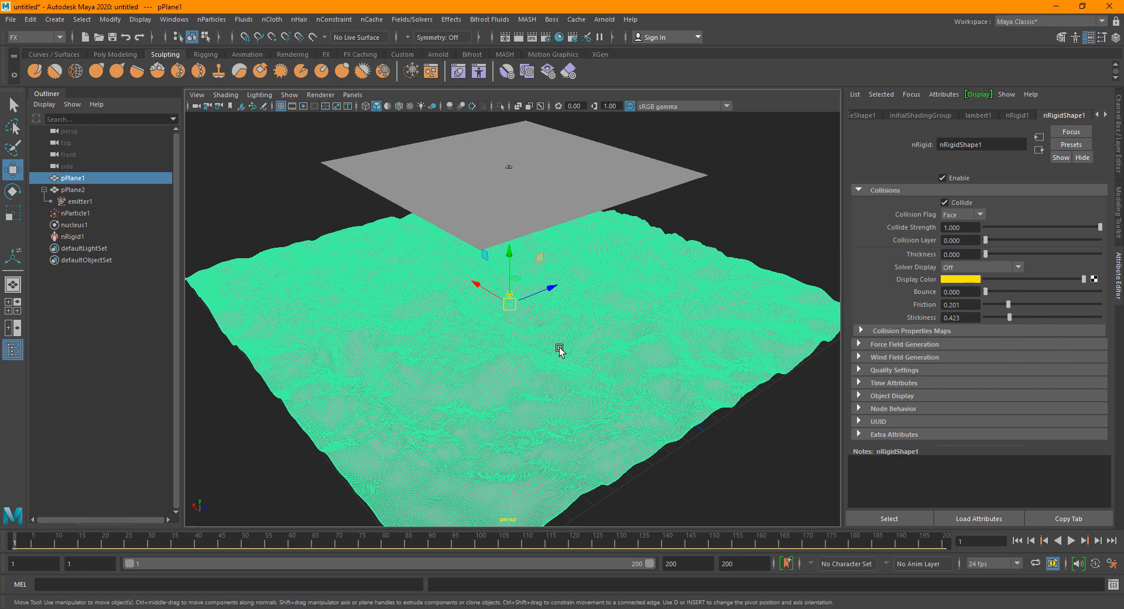
pyautogui.scroll(3, 561, 347)
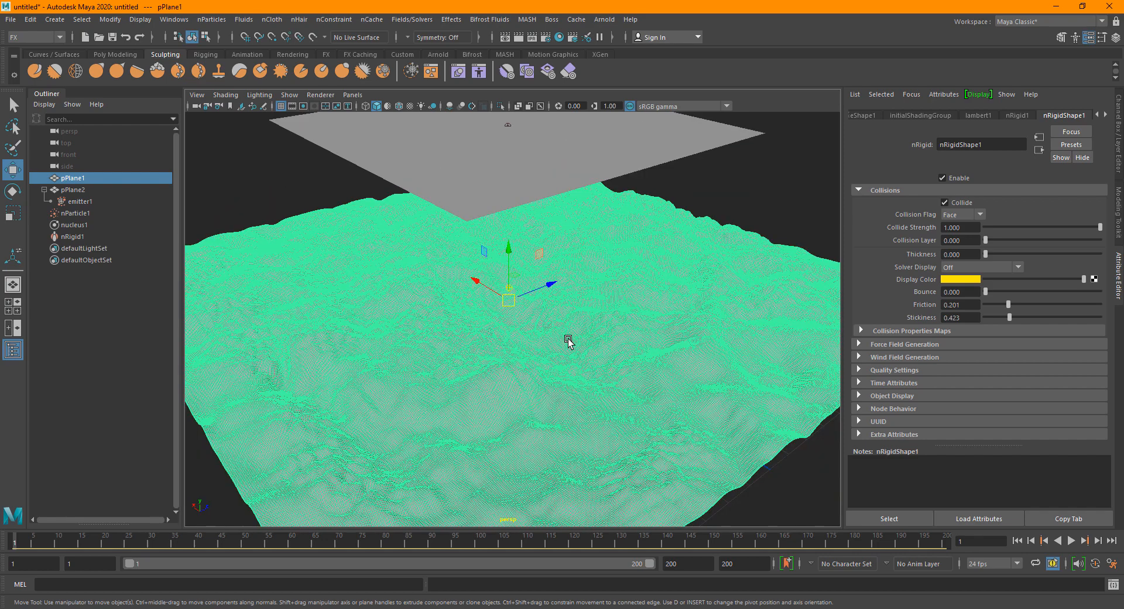
pyautogui.click(1067, 316)
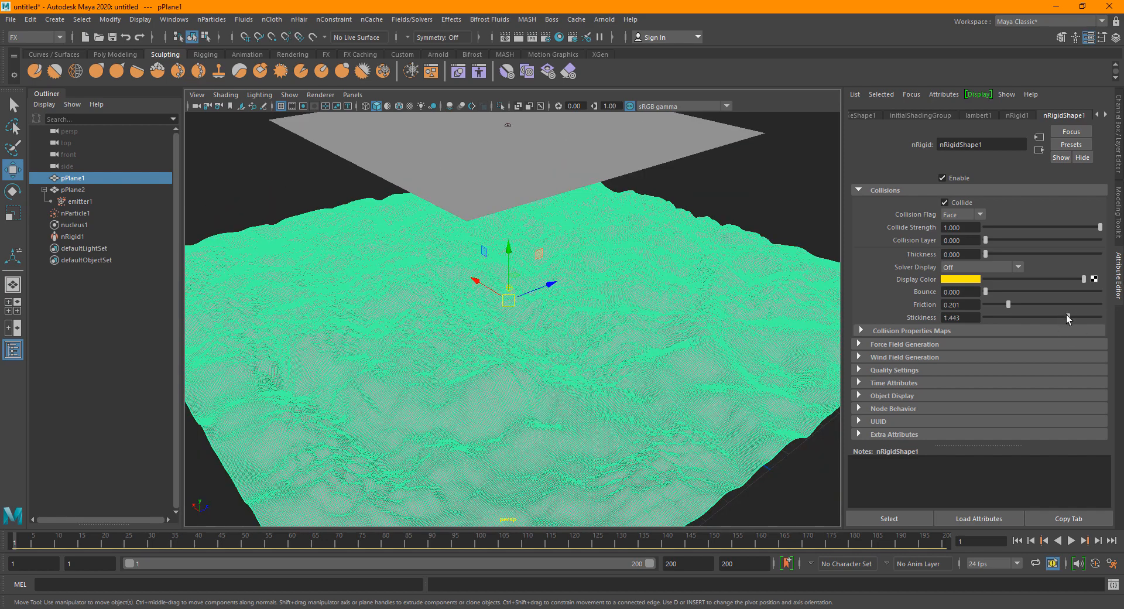
# Play the simulation to frame 57 and examine how the spheres land on the sticky terrain.
pyautogui.click(1072, 541)
pyautogui.click(760, 199)
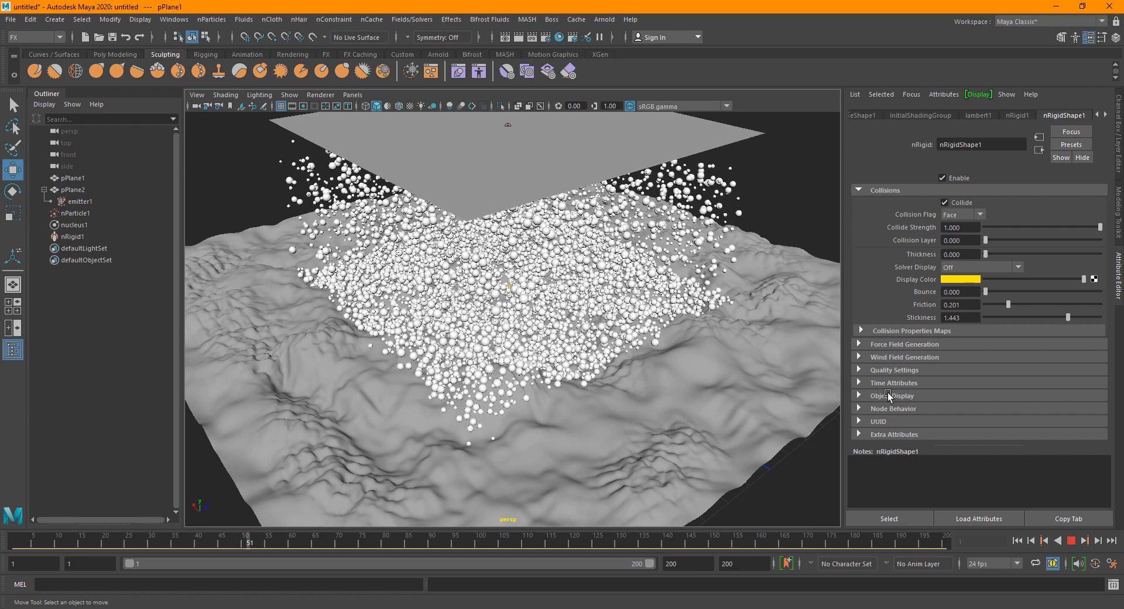
pyautogui.click(1072, 540)
pyautogui.click(812, 211)
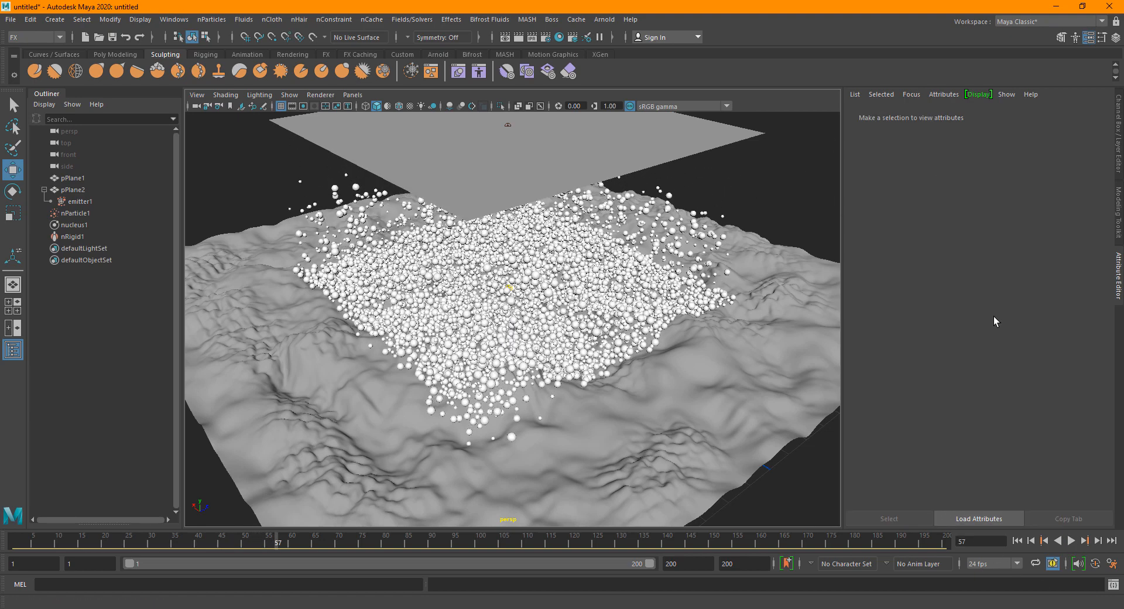
# Set the terrain's Friction and Stickiness to 0 and replay the simulation from the first frame to frame 70.
pyautogui.click(314, 440)
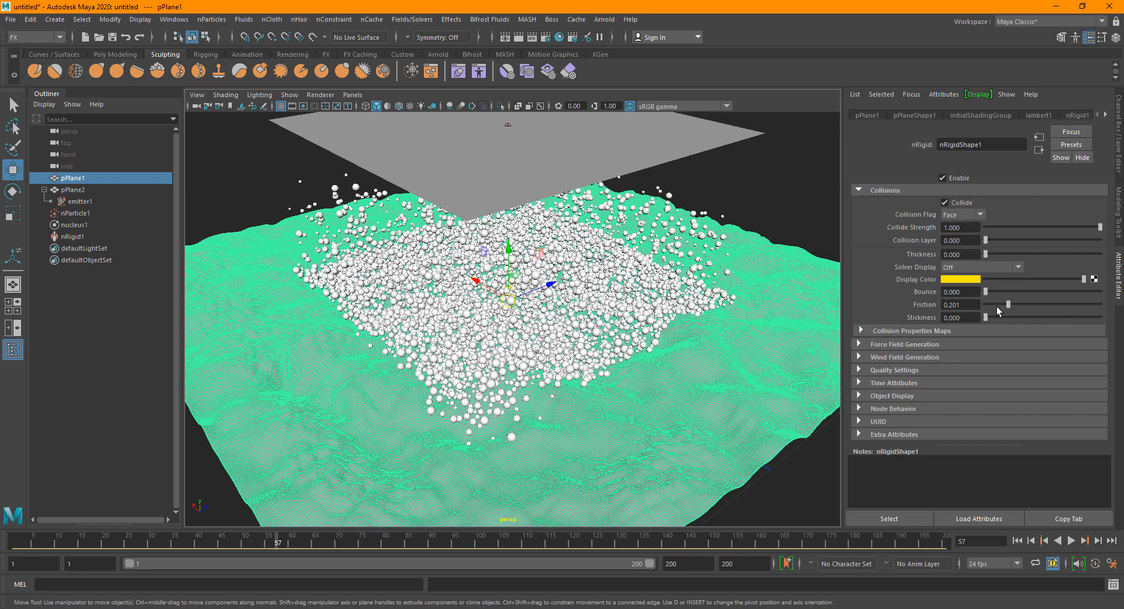
pyautogui.moveTo(997, 305); pyautogui.dragTo(985, 305)
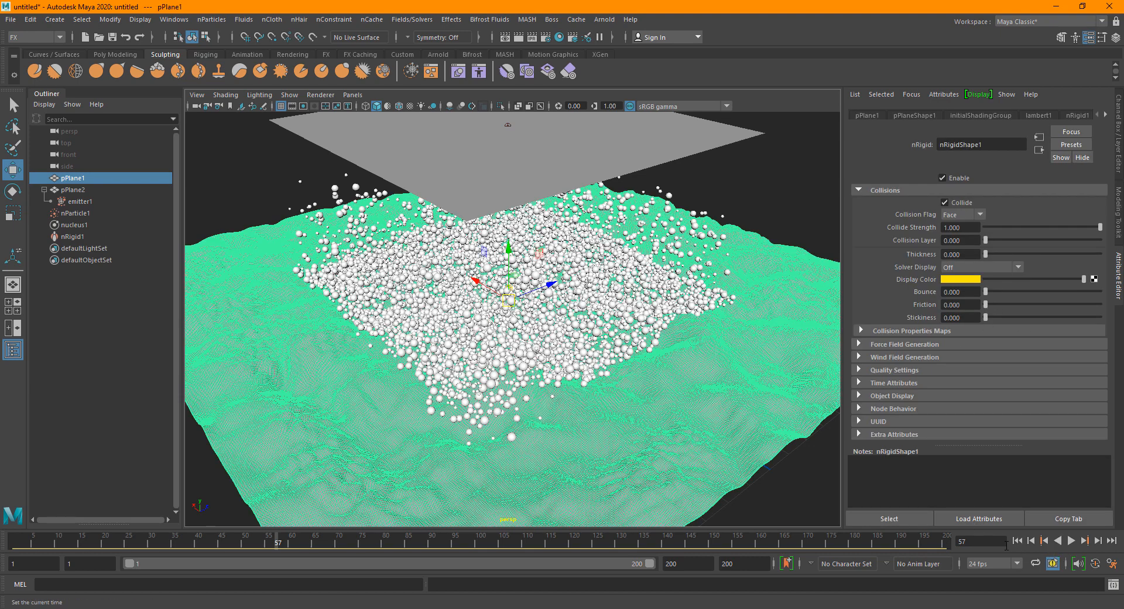
pyautogui.click(1017, 540)
pyautogui.click(1070, 541)
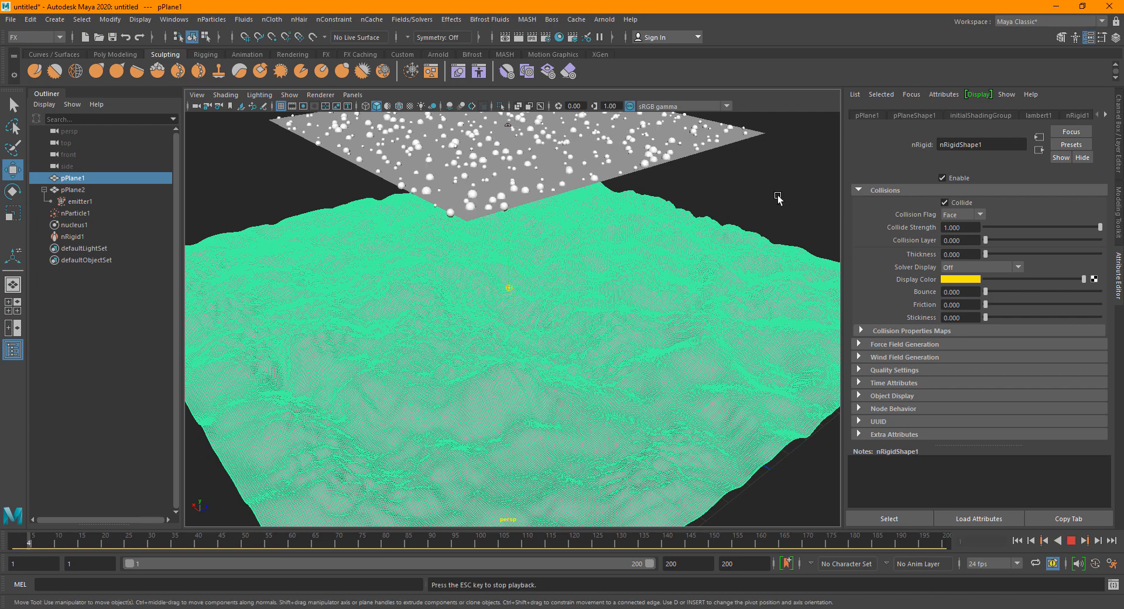
pyautogui.click(788, 195)
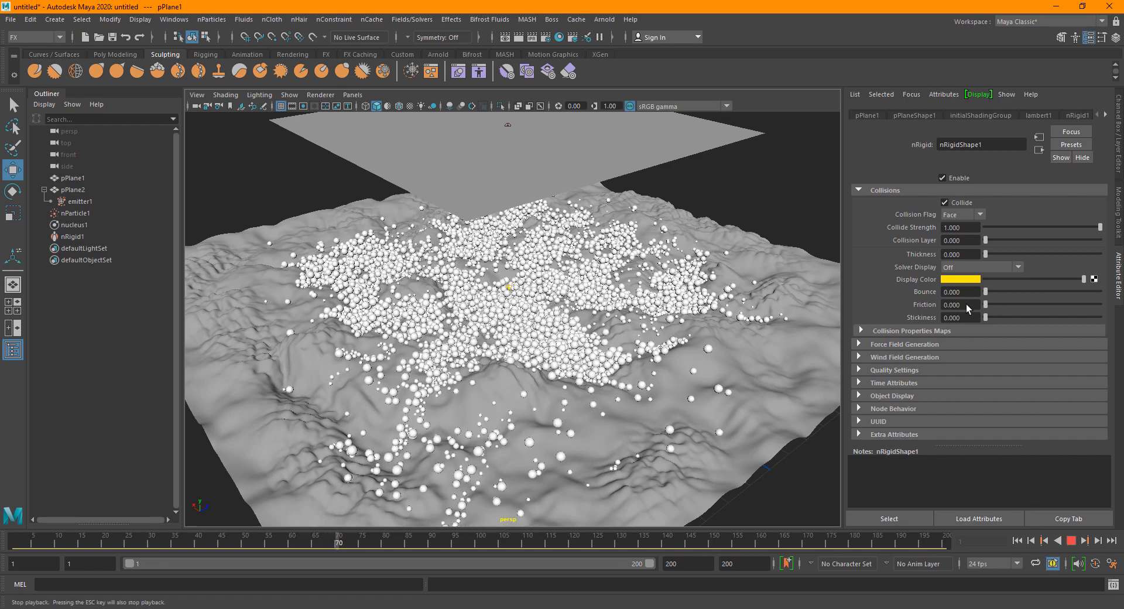
pyautogui.press('Escape')
# Set the terrain's collision Friction to 0.160 and Stickiness to 0.103, and return to the first frame.
pyautogui.click(505, 408)
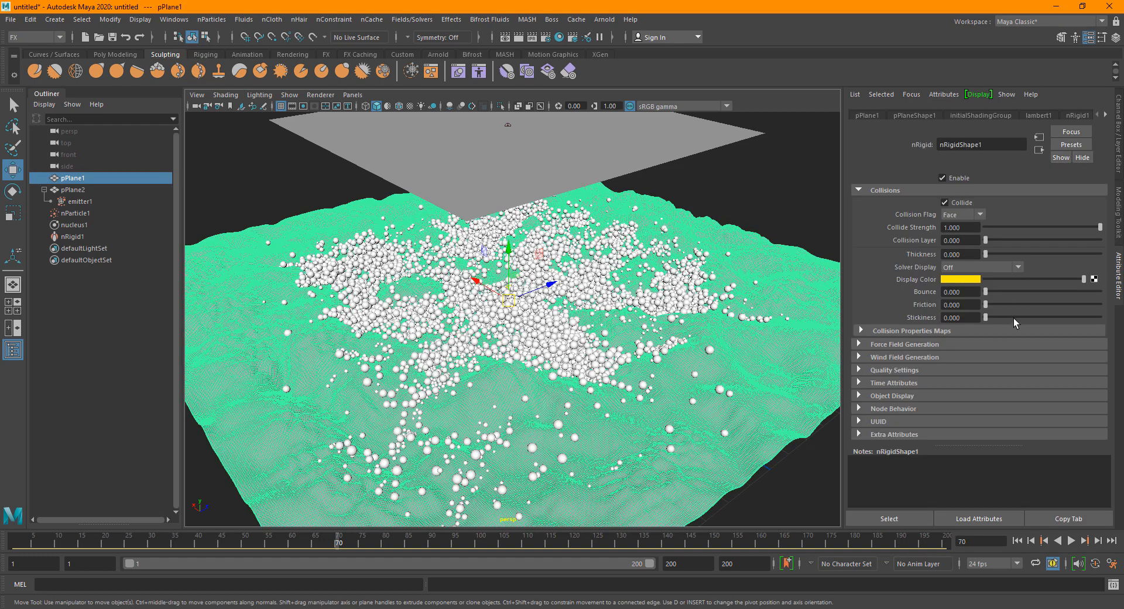
pyautogui.click(993, 305)
pyautogui.click(1017, 541)
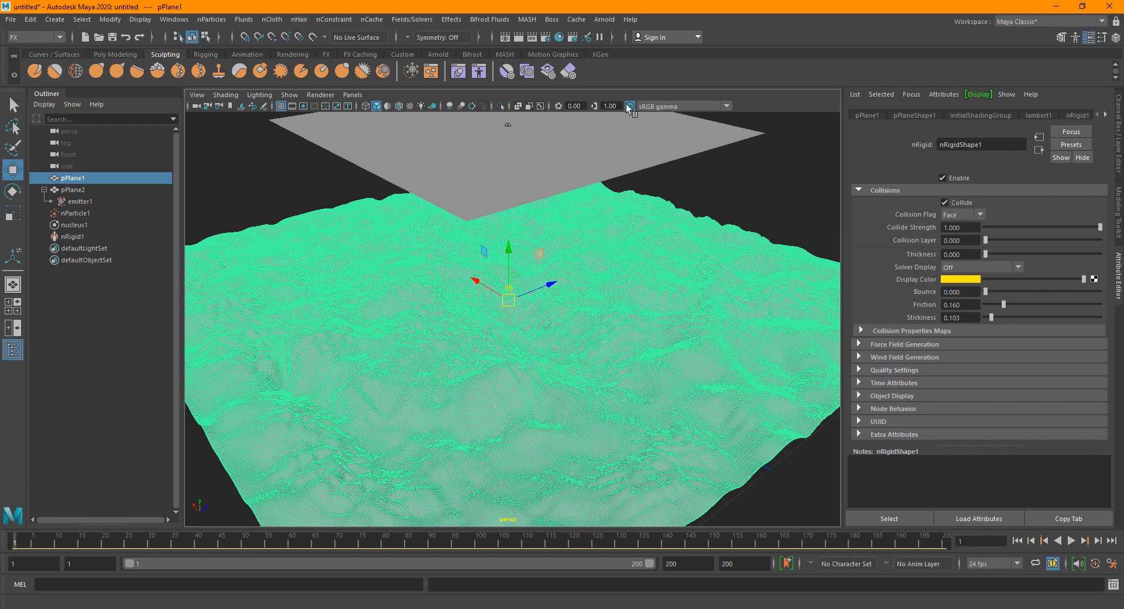
# Run the simulation to frame 113 and inspect the settled spheres on the terrain up close.
pyautogui.click(1072, 541)
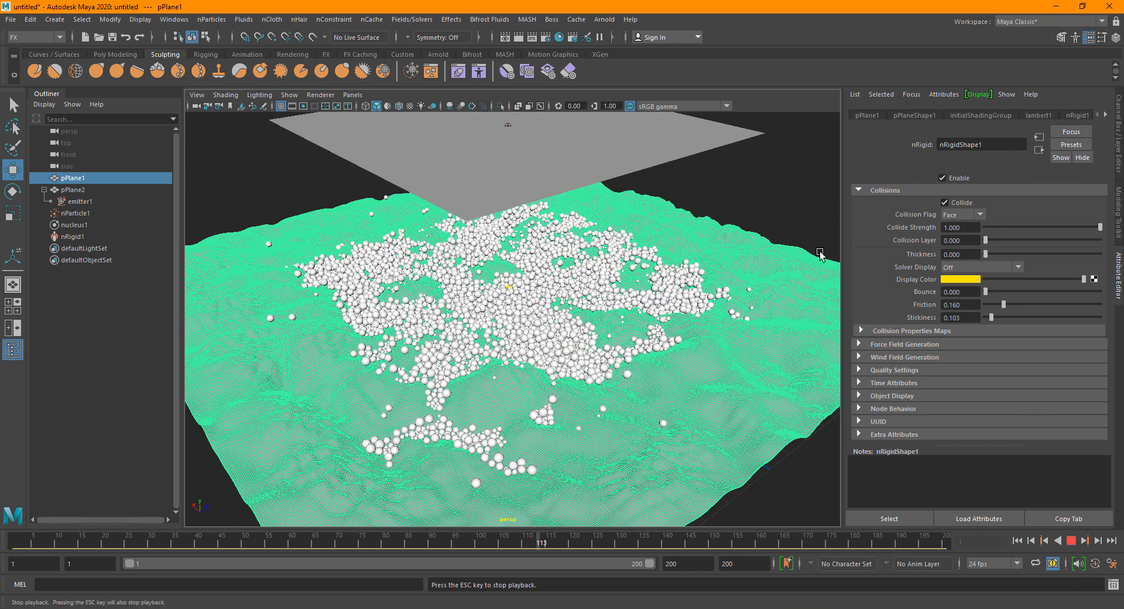
pyautogui.click(754, 218)
pyautogui.scroll(5, 462, 351)
pyautogui.keyDown('alt'); pyautogui.moveTo(458, 353); pyautogui.dragTo(608, 394); pyautogui.keyUp('alt')
pyautogui.scroll(5, 509, 366)
pyautogui.scroll(-5, 608, 393)
pyautogui.keyDown('alt'); pyautogui.moveTo(471, 381); pyautogui.dragTo(595, 398); pyautogui.keyUp('alt')
pyautogui.scroll(-5, 515, 409)
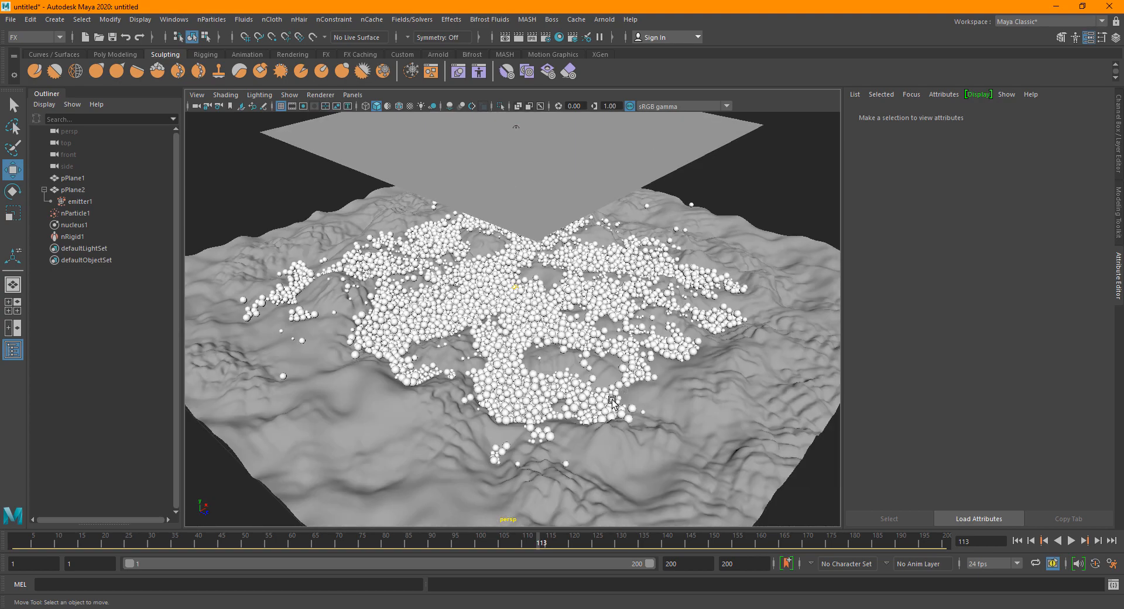
pyautogui.keyDown('alt'); pyautogui.moveTo(510, 410); pyautogui.dragTo(576, 401); pyautogui.keyUp('alt')
# Add a dark green marker at position 0.783 on the Color ramp of nParticle1.
pyautogui.click(105, 214)
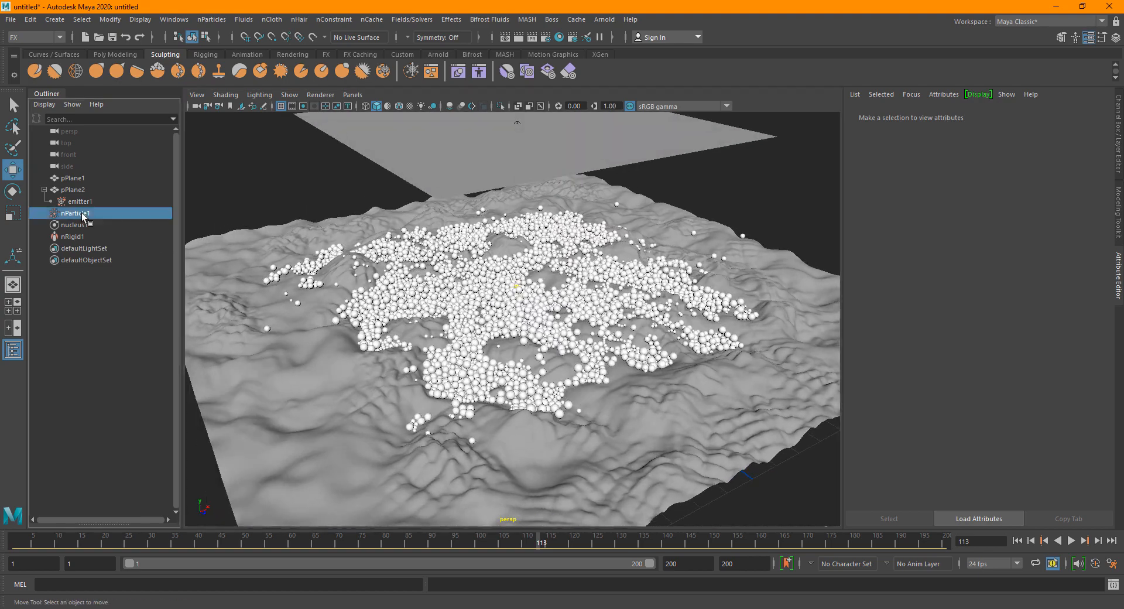
pyautogui.scroll(-4, 933, 406)
pyautogui.scroll(-4, 924, 411)
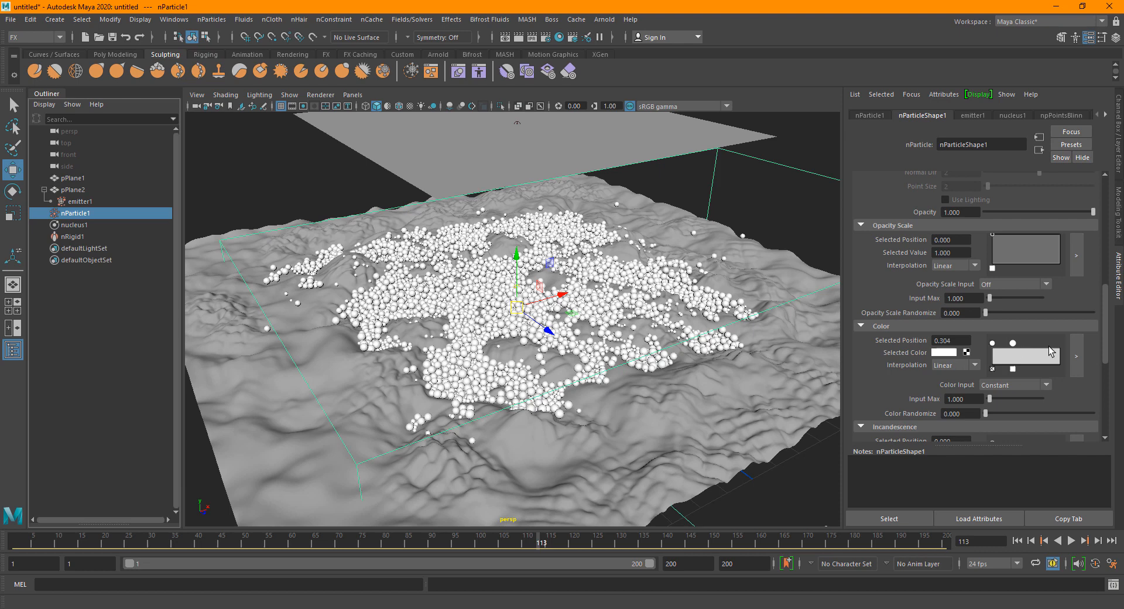
pyautogui.click(1047, 358)
pyautogui.click(943, 352)
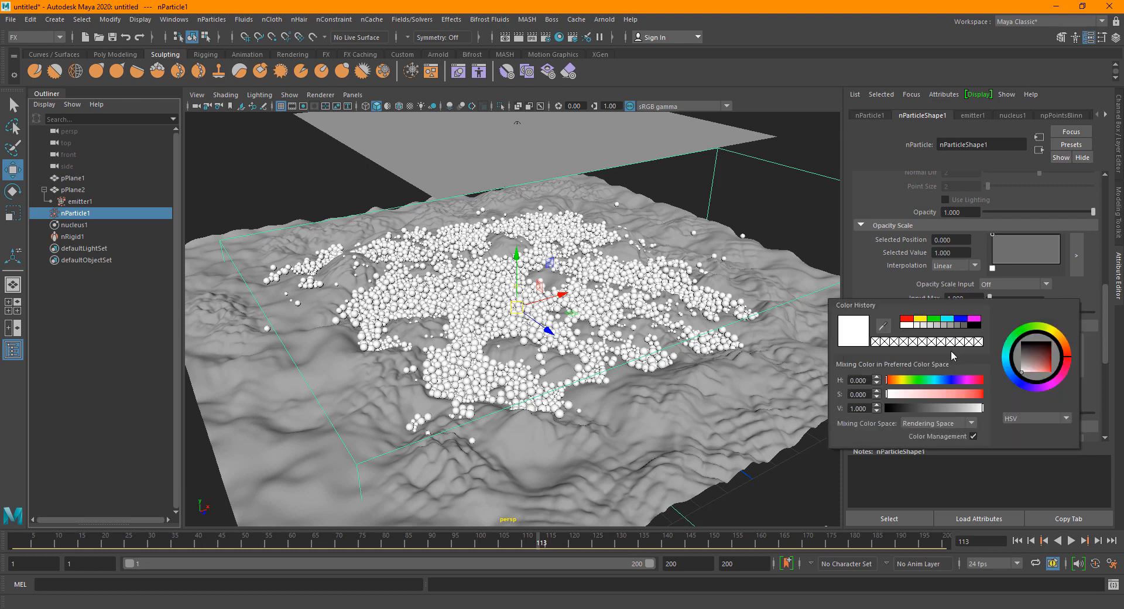
pyautogui.moveTo(909, 382); pyautogui.dragTo(917, 384)
pyautogui.moveTo(926, 393); pyautogui.dragTo(963, 400)
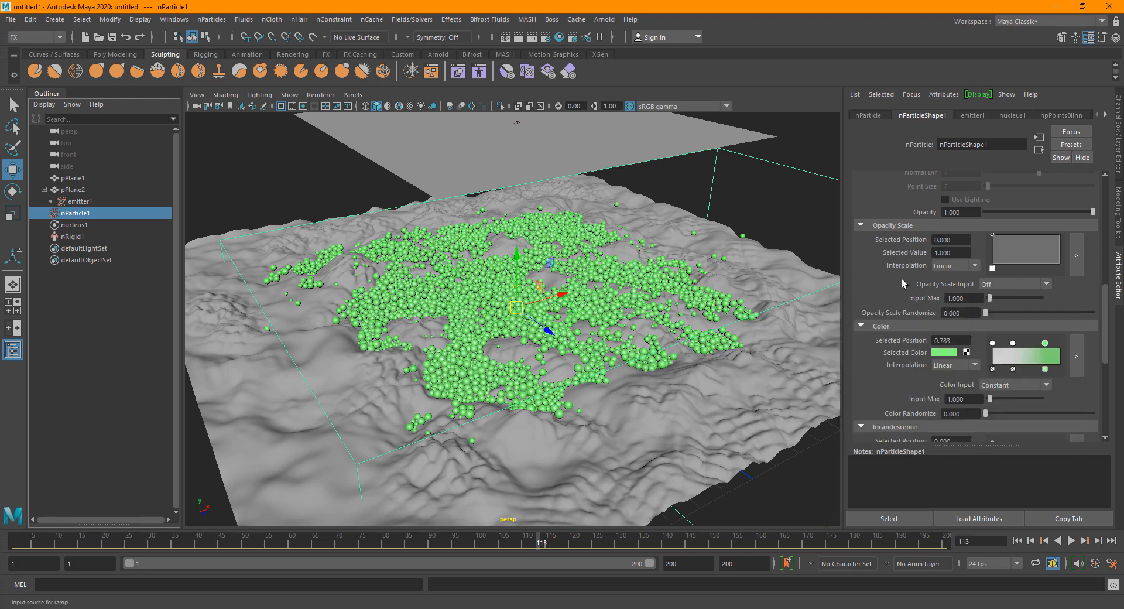
pyautogui.click(947, 352)
pyautogui.moveTo(945, 409); pyautogui.dragTo(954, 416)
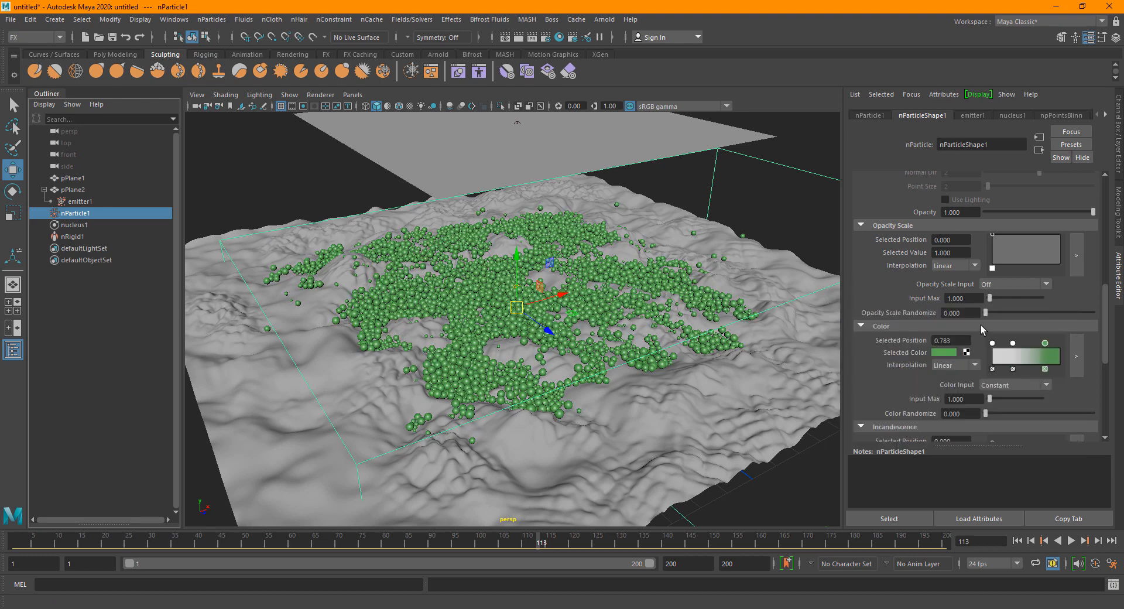
# Change the color ramp marker at position 0.304 to a dark, fully saturated orange.
pyautogui.click(1013, 352)
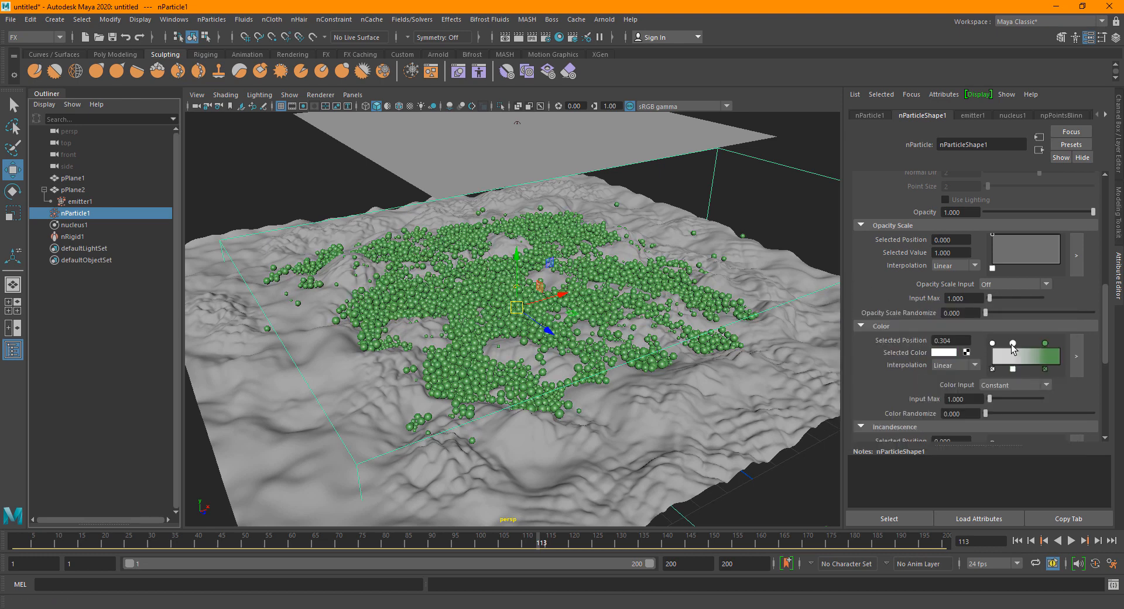
pyautogui.click(935, 352)
pyautogui.moveTo(885, 384); pyautogui.dragTo(881, 384)
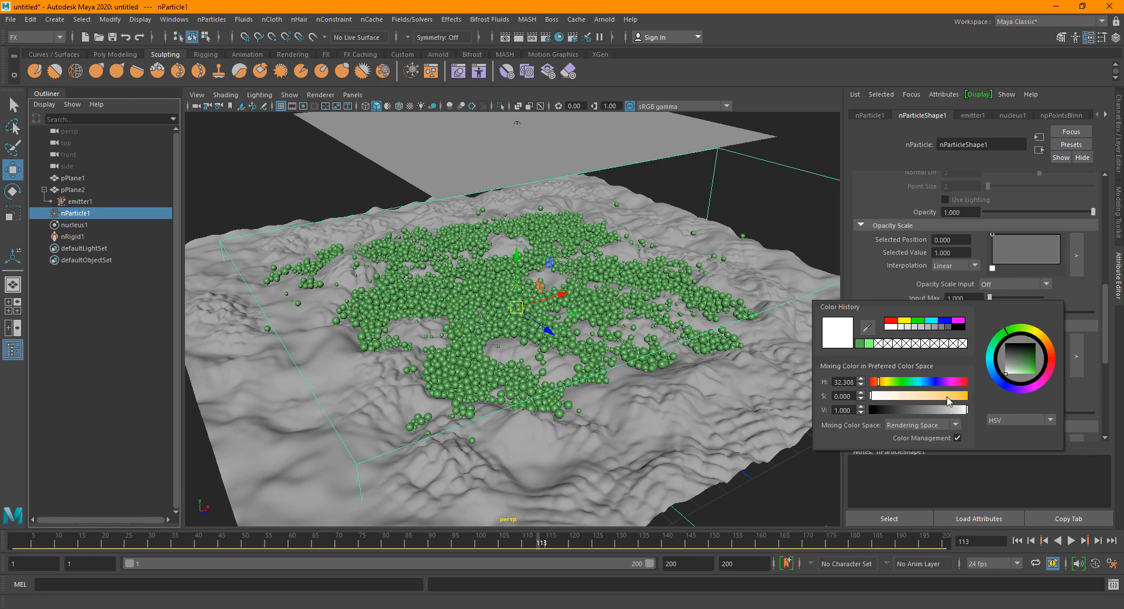
pyautogui.moveTo(950, 401); pyautogui.dragTo(970, 399)
pyautogui.click(1051, 352)
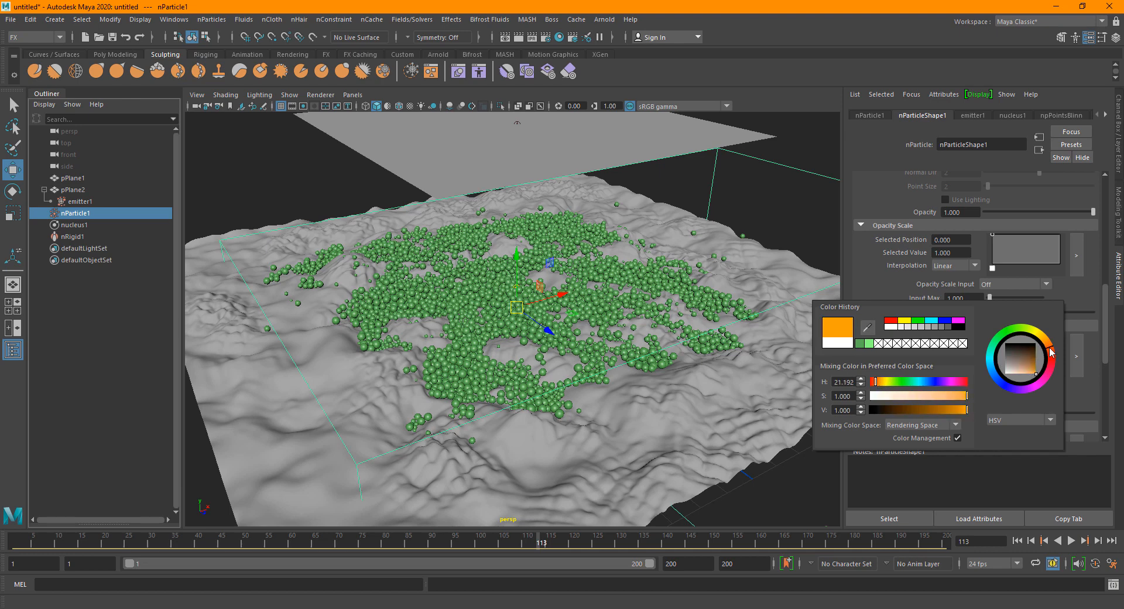
pyautogui.click(949, 413)
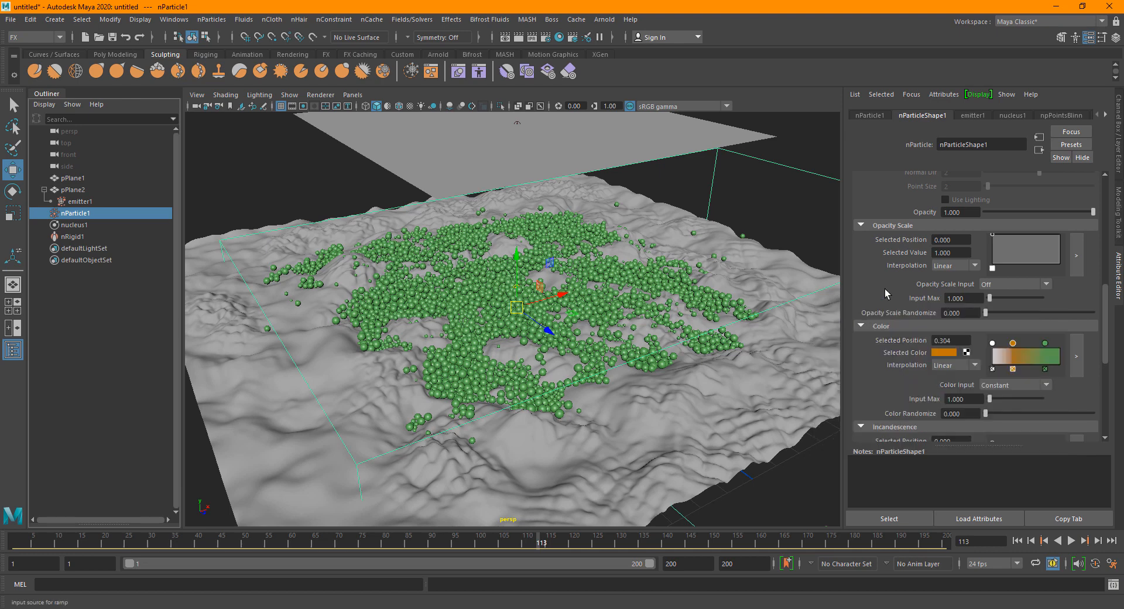
# Set the particles' Color Input to Randomized ID so the spheres take varied ramp colors.
pyautogui.click(993, 343)
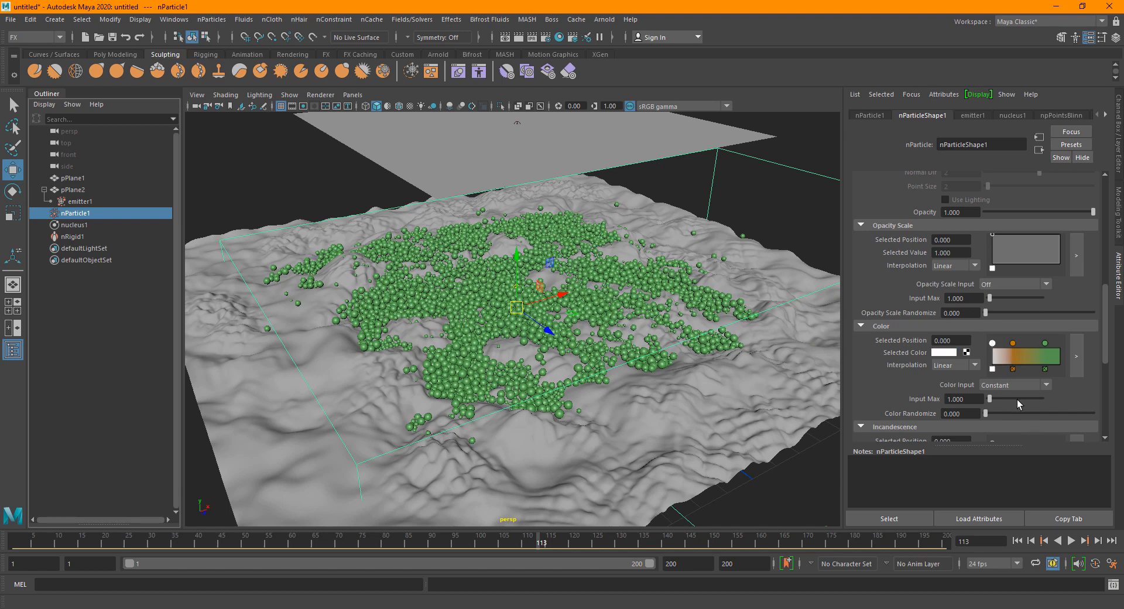
pyautogui.click(993, 386)
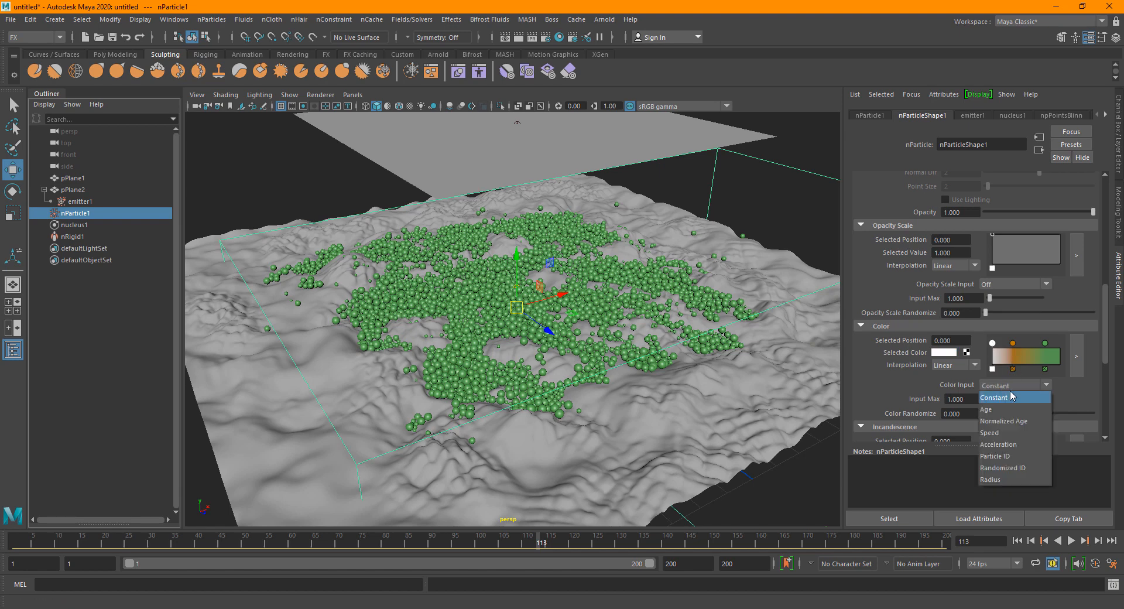
pyautogui.click(1005, 468)
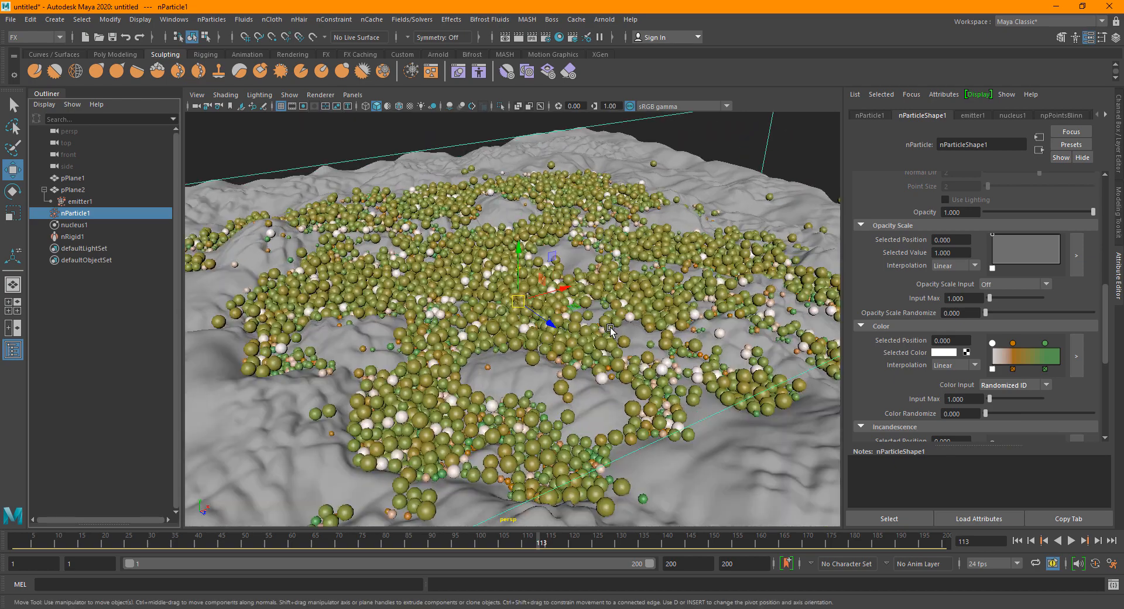
pyautogui.scroll(5, 649, 363)
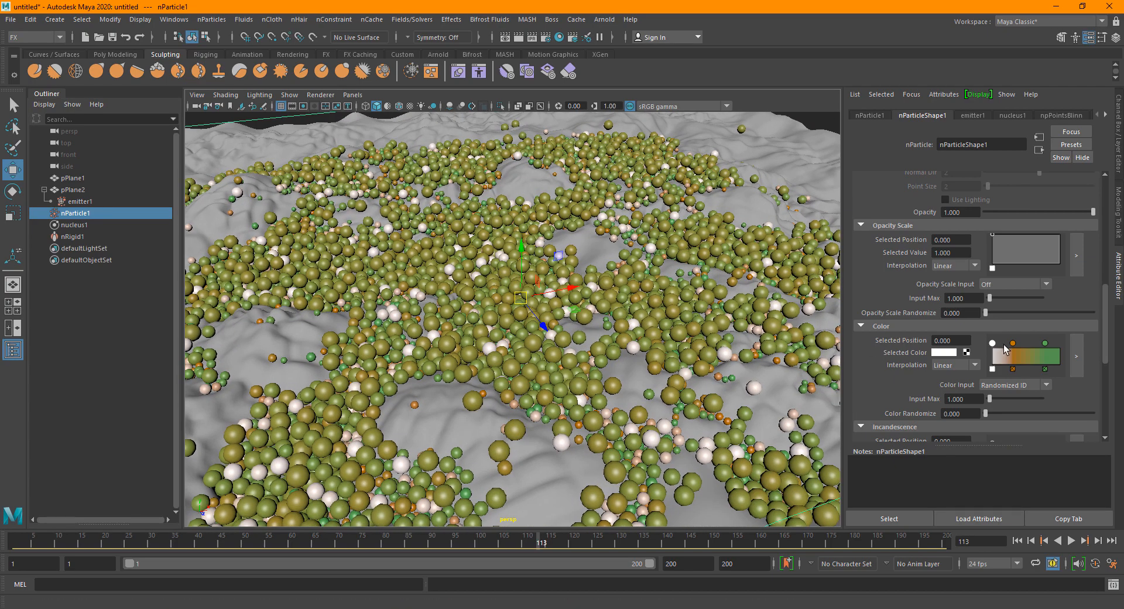
# Recolor the green ramp marker blue with hue 214.61 and saturation 0.923, and shift the orange marker to position 0.357.
pyautogui.click(1045, 344)
pyautogui.click(951, 353)
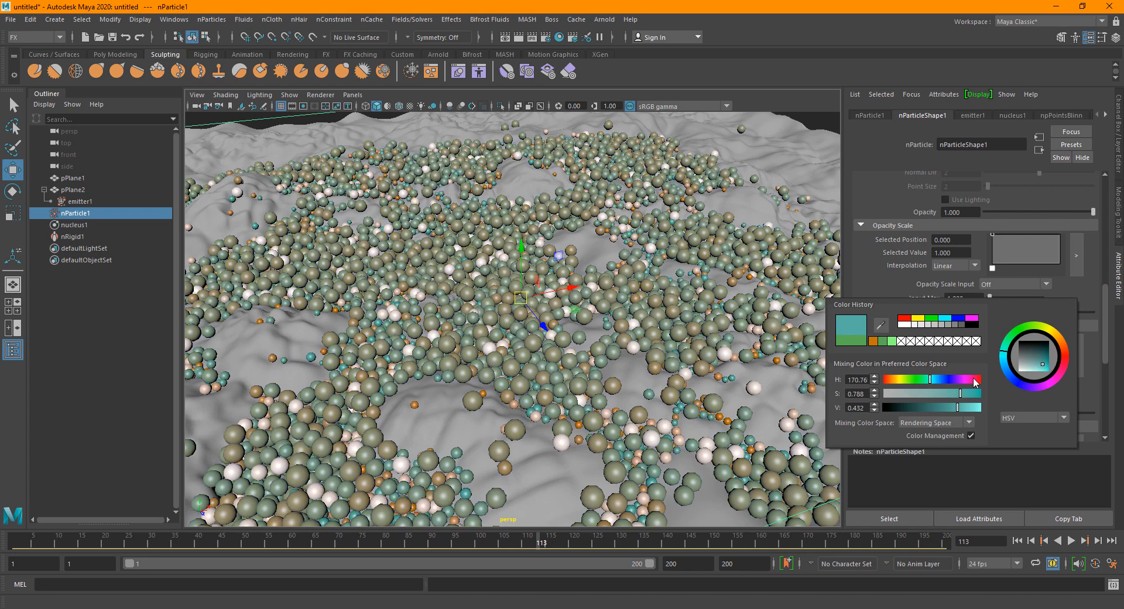
pyautogui.click(941, 380)
pyautogui.moveTo(961, 394); pyautogui.dragTo(974, 394)
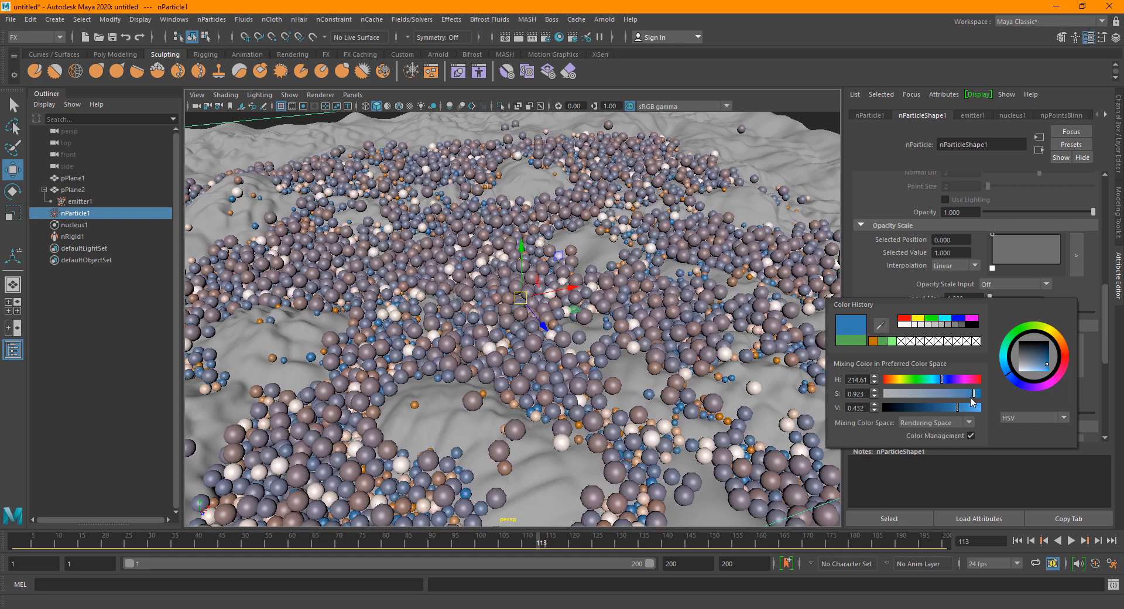
pyautogui.click(1017, 351)
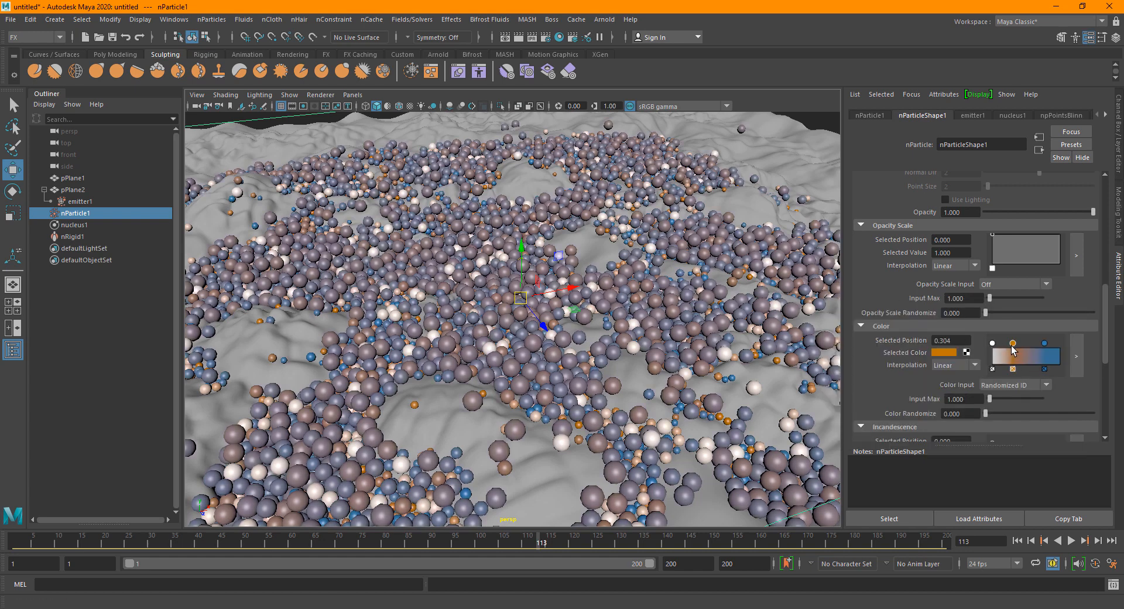
# Hide the emitter plane pPlane2 above the terrain and look over the colored spheres.
pyautogui.scroll(-6, 490, 323)
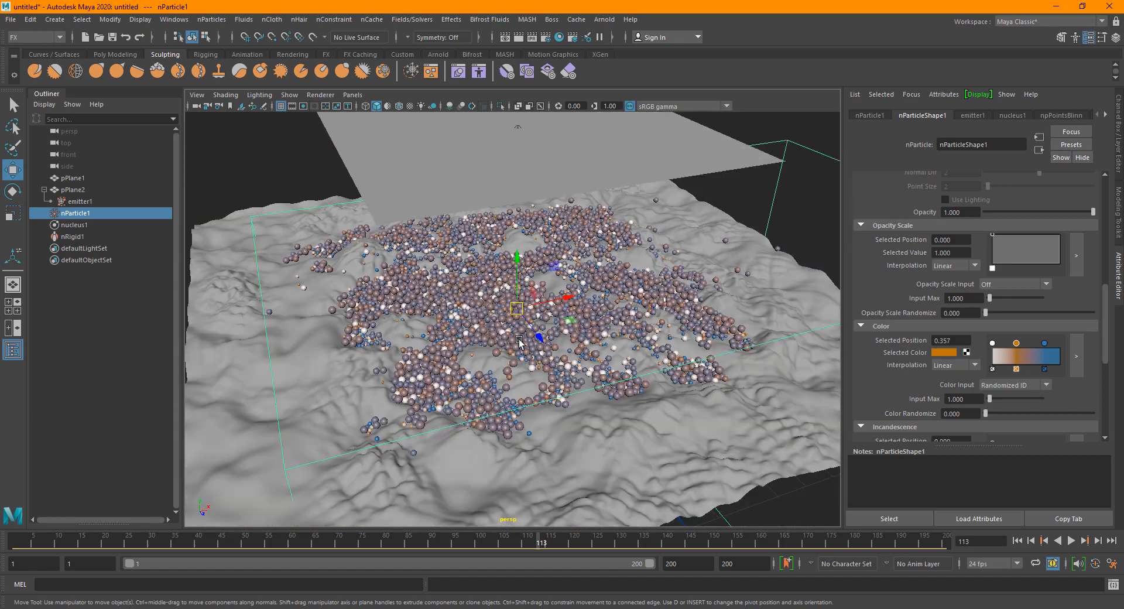
pyautogui.scroll(5, 518, 340)
pyautogui.moveTo(485, 406)
pyautogui.keyDown('alt'); pyautogui.mouseDown()
pyautogui.moveTo(433, 410)
pyautogui.moveTo(492, 393)
pyautogui.mouseUp(); pyautogui.keyUp('alt')
pyautogui.scroll(-5, 472, 393)
pyautogui.scroll(4, 555, 361)
pyautogui.scroll(-6, 510, 361)
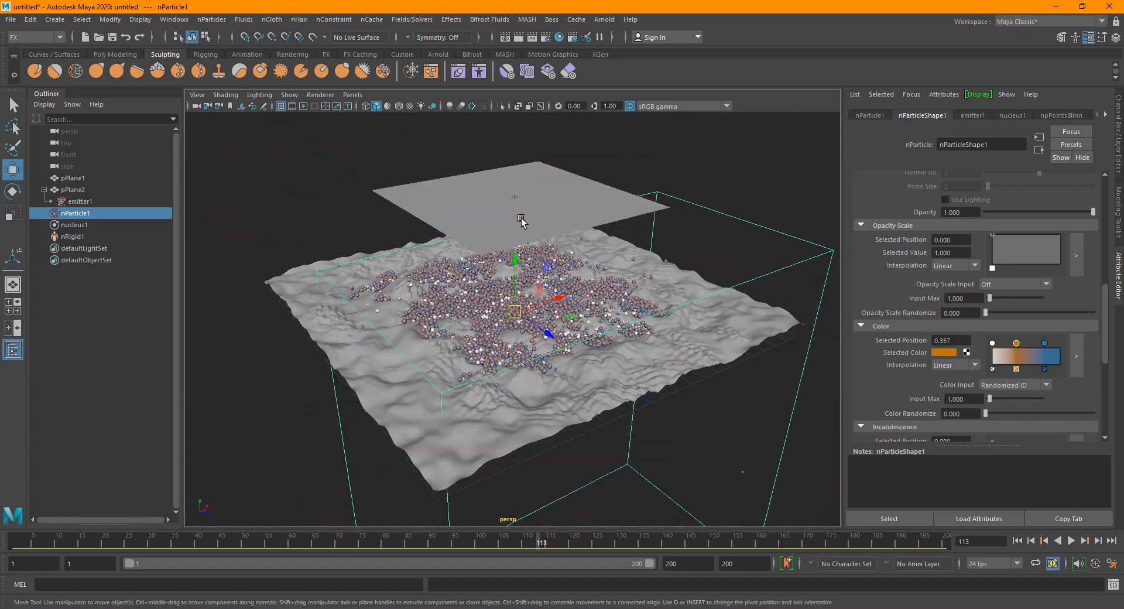
pyautogui.click(520, 219)
pyautogui.hotkey('ctrl', 'h')
pyautogui.click(742, 178)
pyautogui.keyDown('alt'); pyautogui.moveTo(566, 355); pyautogui.dragTo(552, 386); pyautogui.keyUp('alt')
pyautogui.scroll(5, 553, 385)
pyautogui.scroll(-3, 552, 386)
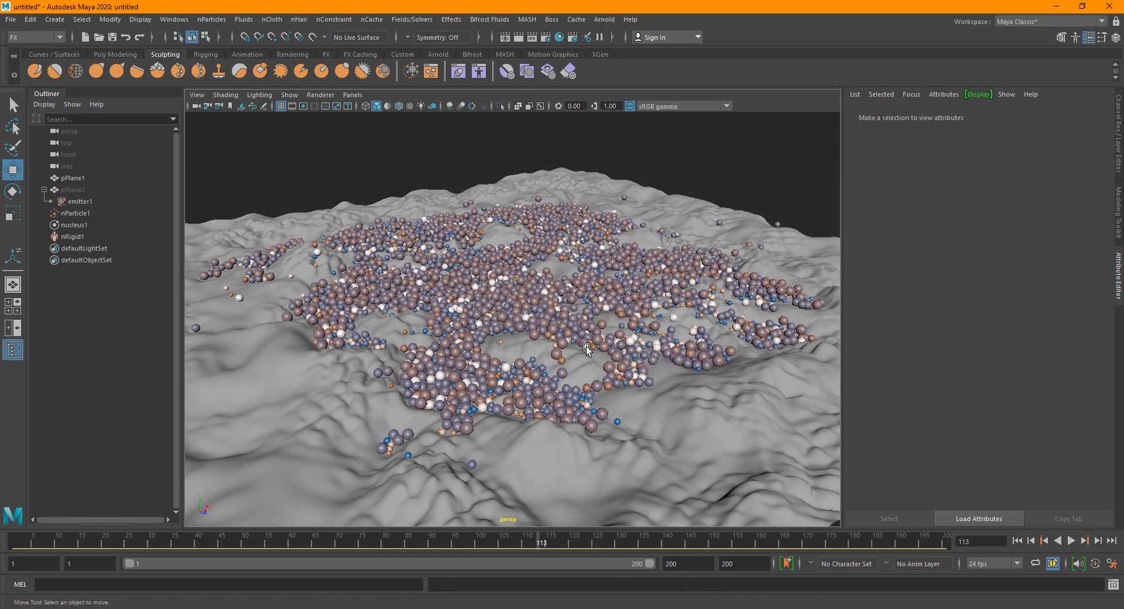
# Create an Arnold area light at the terrain's center, raise it about 2.8 units and scale it up uniformly.
pyautogui.keyDown('alt'); pyautogui.moveTo(585, 346); pyautogui.dragTo(600, 358); pyautogui.keyUp('alt')
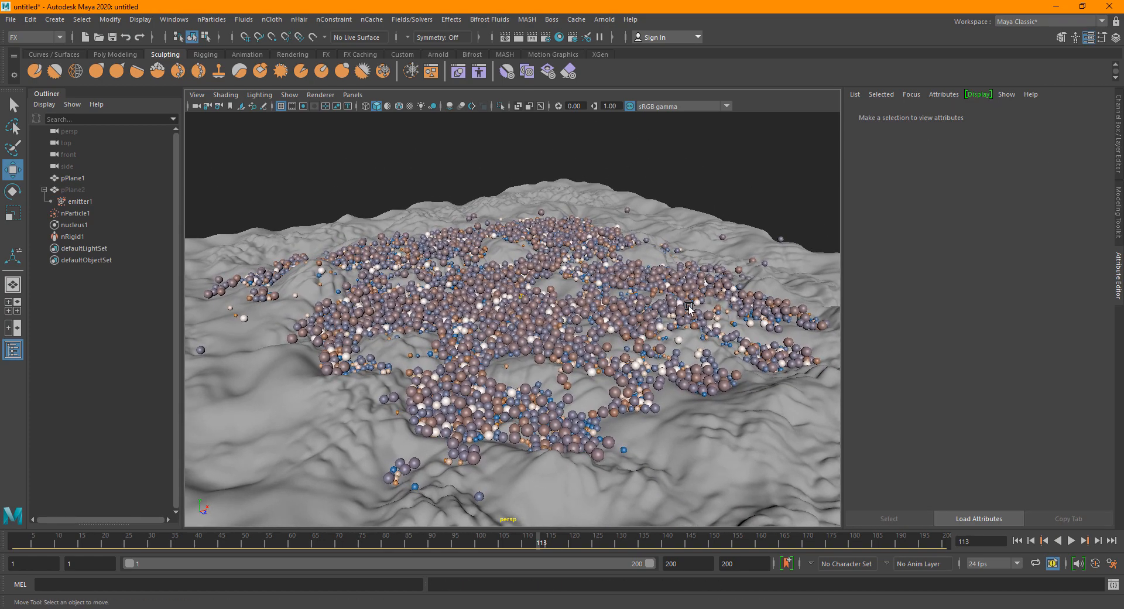
pyautogui.scroll(-5, 614, 356)
pyautogui.keyDown('alt'); pyautogui.moveTo(571, 389); pyautogui.dragTo(560, 394); pyautogui.keyUp('alt')
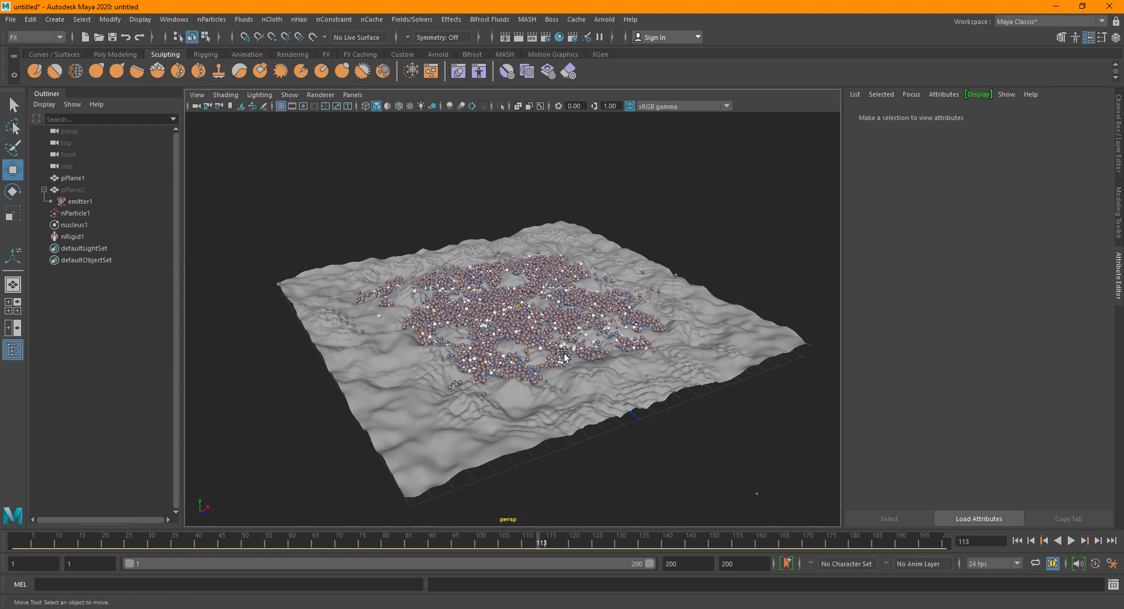
pyautogui.click(603, 20)
pyautogui.moveTo(635, 78)
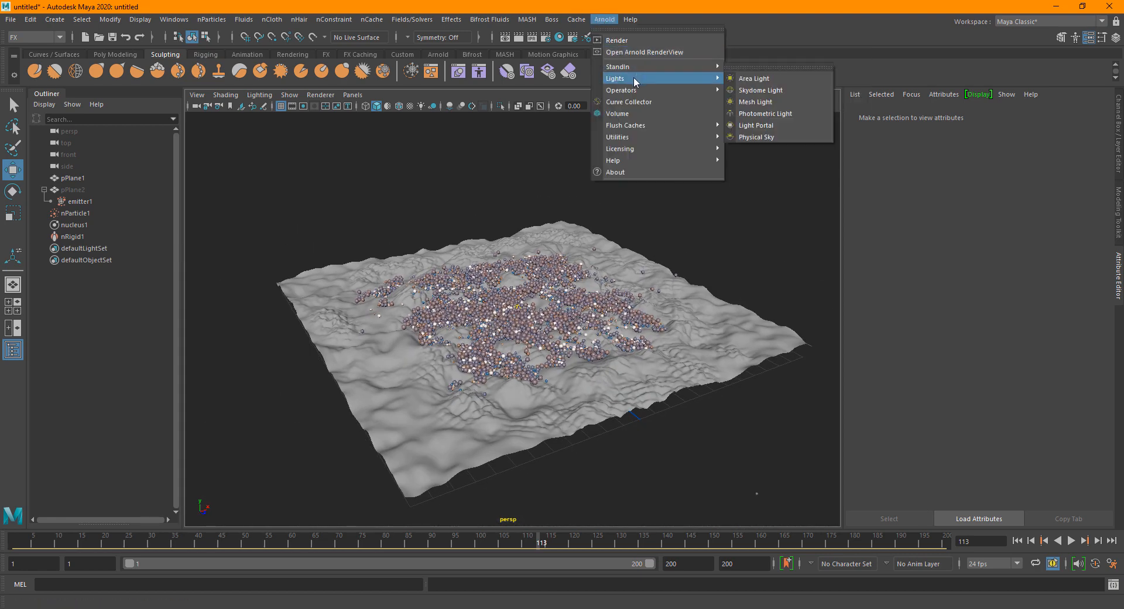
pyautogui.click(791, 79)
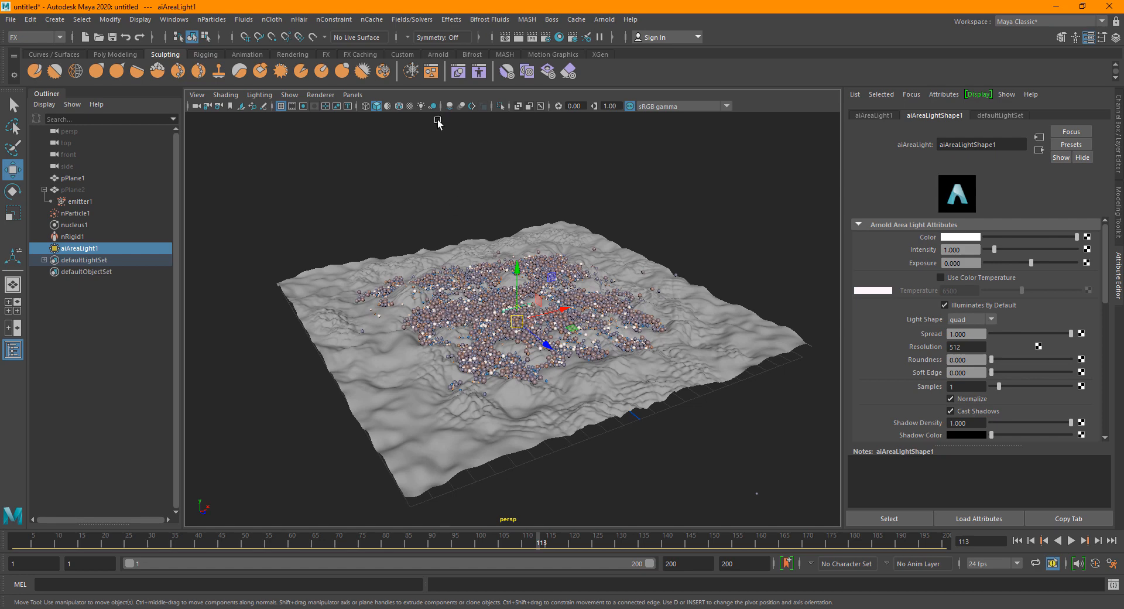
pyautogui.moveTo(517, 281); pyautogui.dragTo(492, 232)
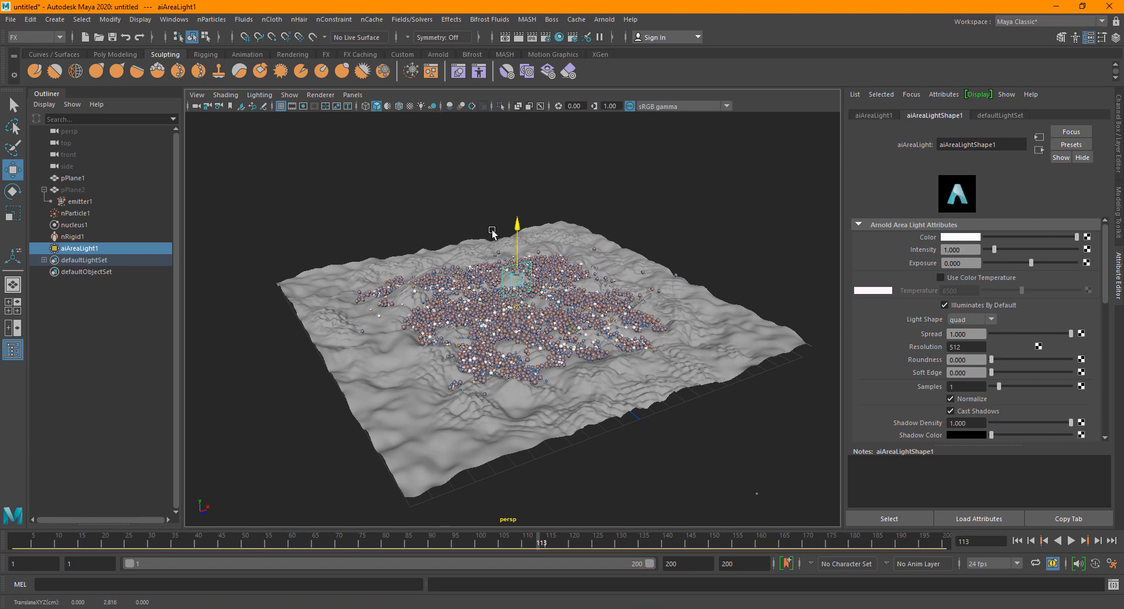
pyautogui.press('r')
pyautogui.moveTo(517, 278); pyautogui.dragTo(409, 120)
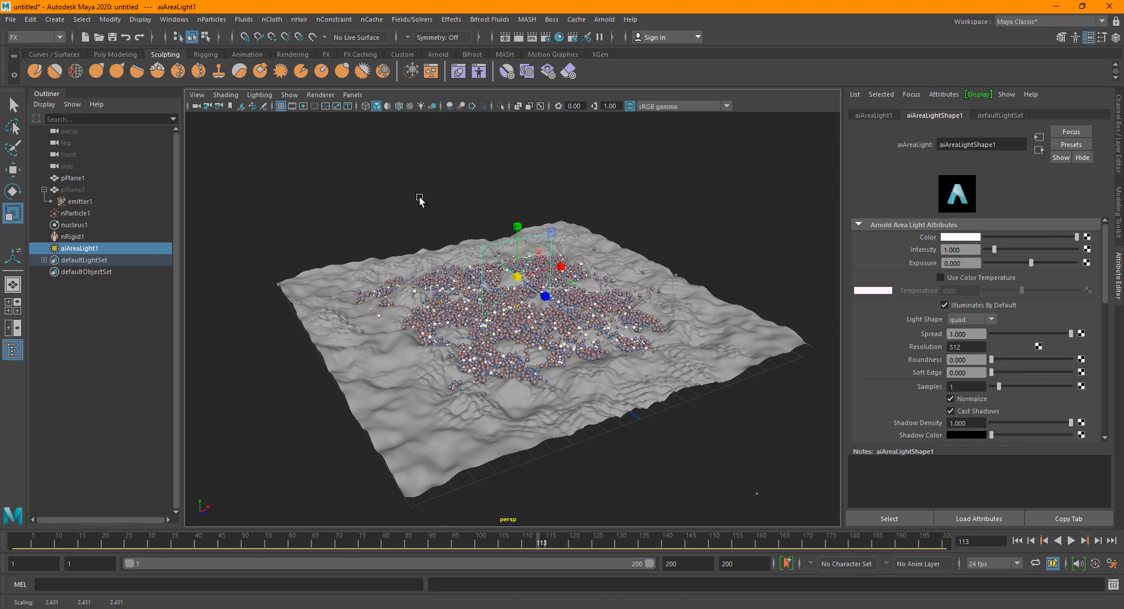
# Display scene lighting in the viewport and place the area light above the terrain's far right edge, turned toward the spheres.
pyautogui.press('7')
pyautogui.keyDown('alt'); pyautogui.moveTo(527, 359); pyautogui.dragTo(607, 191); pyautogui.keyUp('alt')
pyautogui.press('e')
pyautogui.press('w')
pyautogui.press('e')
pyautogui.press('w')
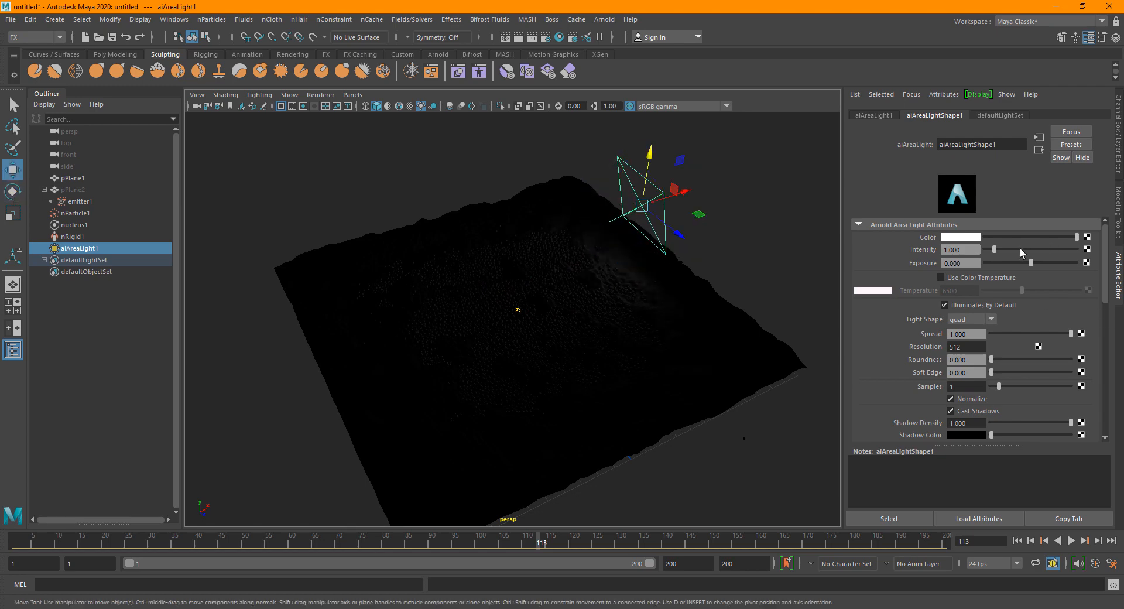
# Set the area light's Intensity to 10 and Exposure to 6, and shift it outward to about 10.6 in X.
pyautogui.moveTo(1020, 249); pyautogui.dragTo(1087, 267)
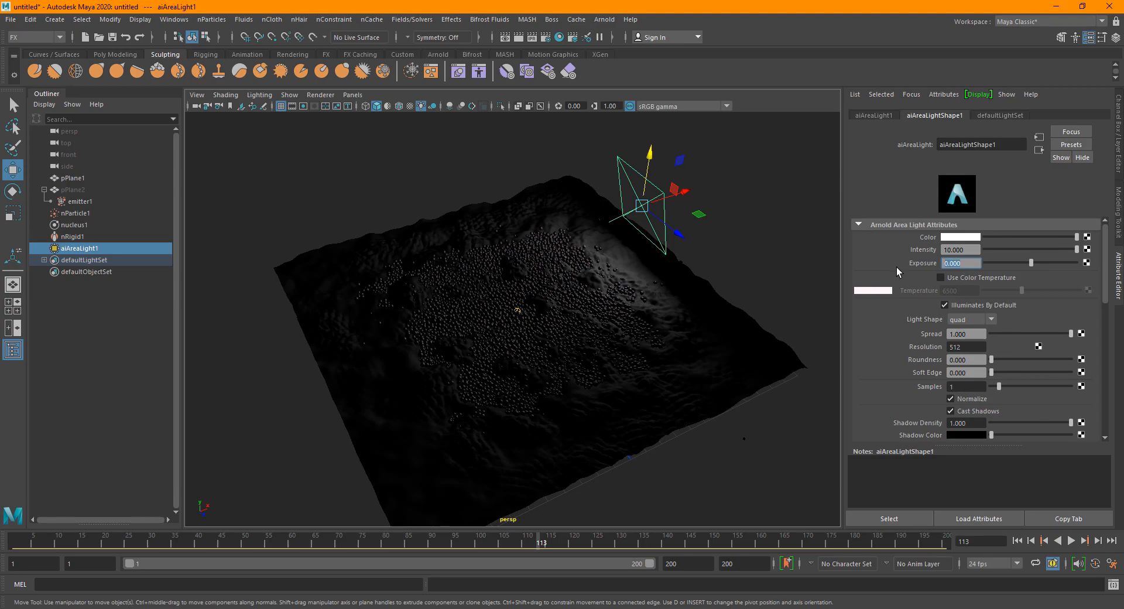
pyautogui.write('6')
pyautogui.press('Return')
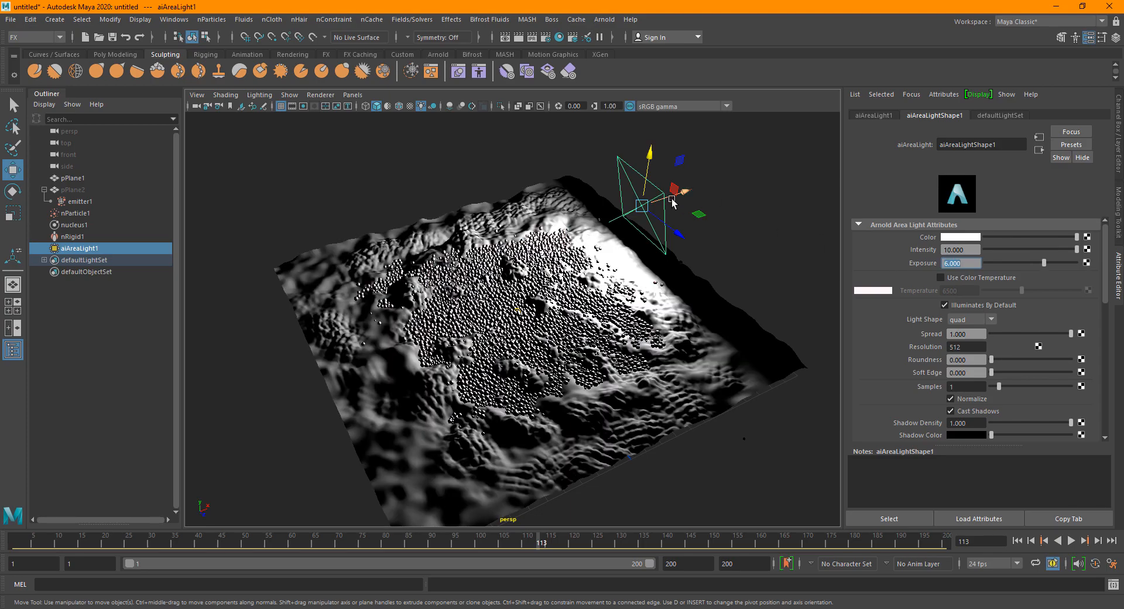
pyautogui.moveTo(672, 202); pyautogui.dragTo(694, 195)
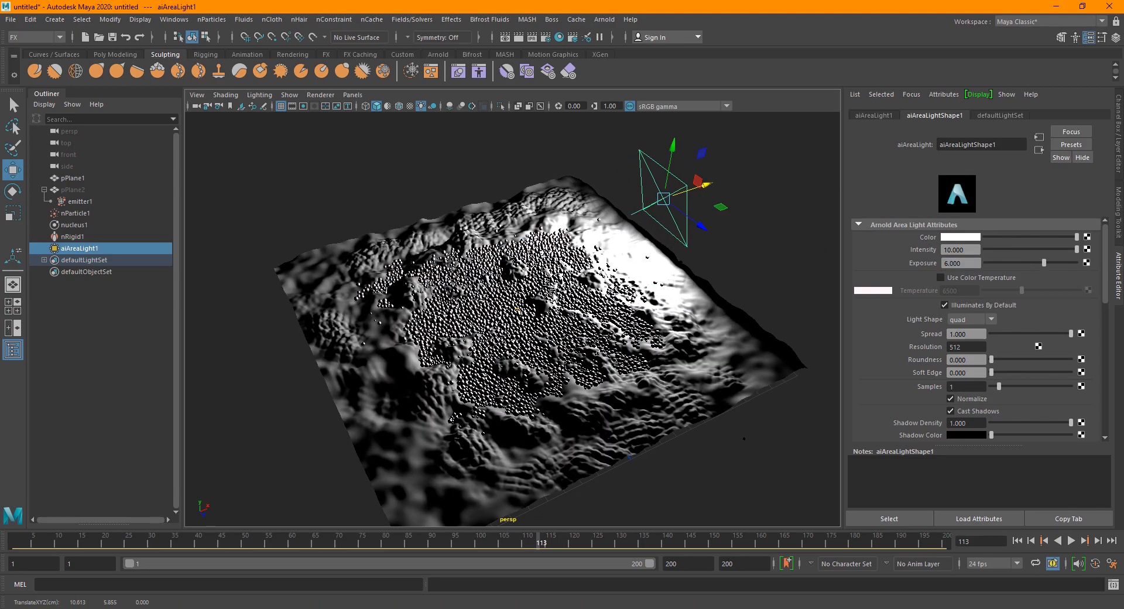
# Frame the spheres from a low angle and test-render the lit scene in Arnold RenderView.
pyautogui.scroll(5, 553, 293)
pyautogui.keyDown('alt'); pyautogui.moveTo(530, 372); pyautogui.dragTo(522, 313); pyautogui.keyUp('alt')
pyautogui.keyDown('alt'); pyautogui.moveTo(572, 301); pyautogui.dragTo(575, 318, button='middle'); pyautogui.keyUp('alt')
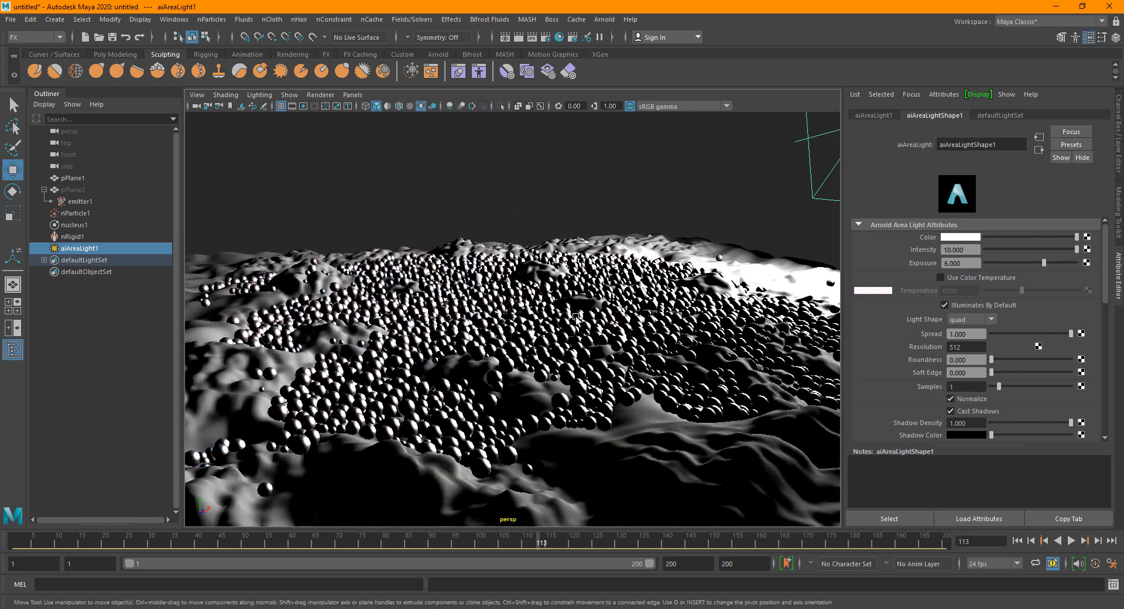
pyautogui.click(604, 19)
pyautogui.click(623, 48)
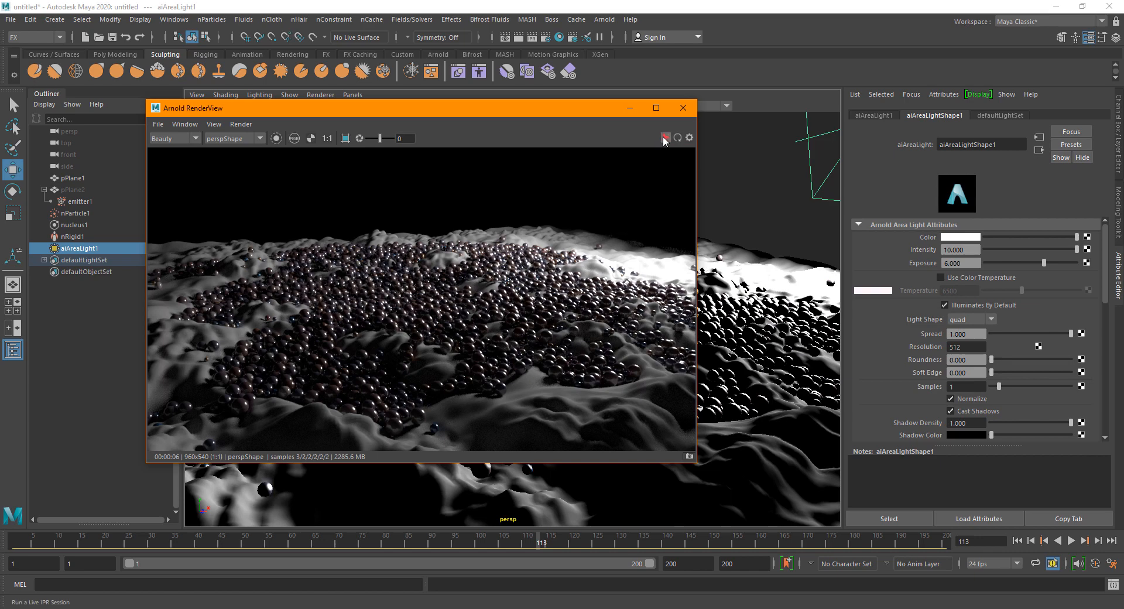
pyautogui.click(683, 107)
# Assign a new Lambert material to the terrain plane pPlane1 and darken its color to dark gray.
pyautogui.click(619, 249)
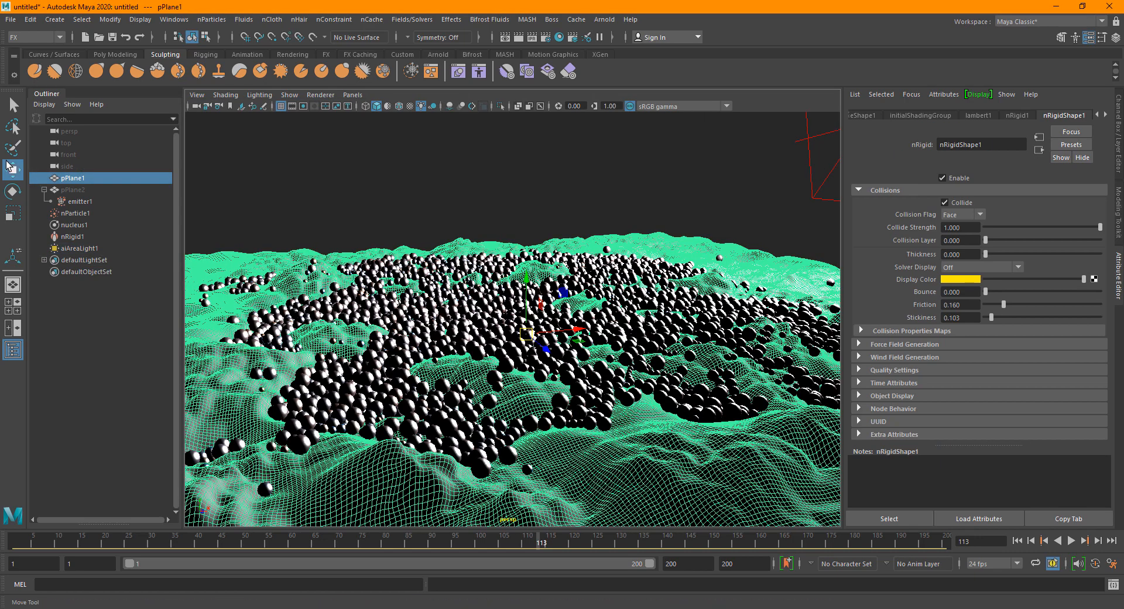
pyautogui.moveTo(553, 449); pyautogui.dragTo(638, 536, button='right')
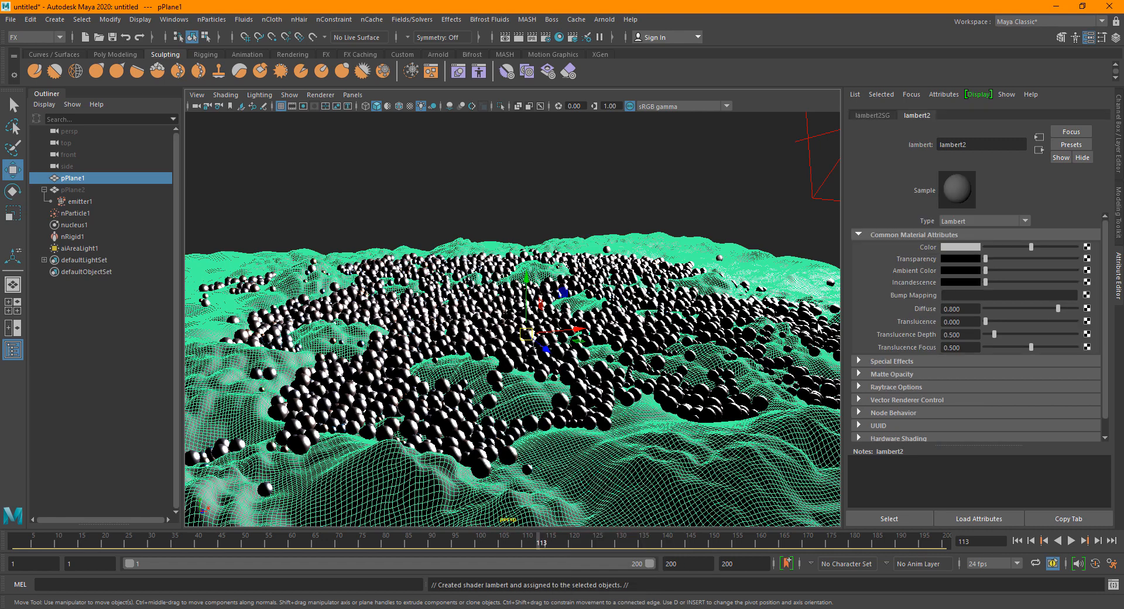
pyautogui.click(748, 223)
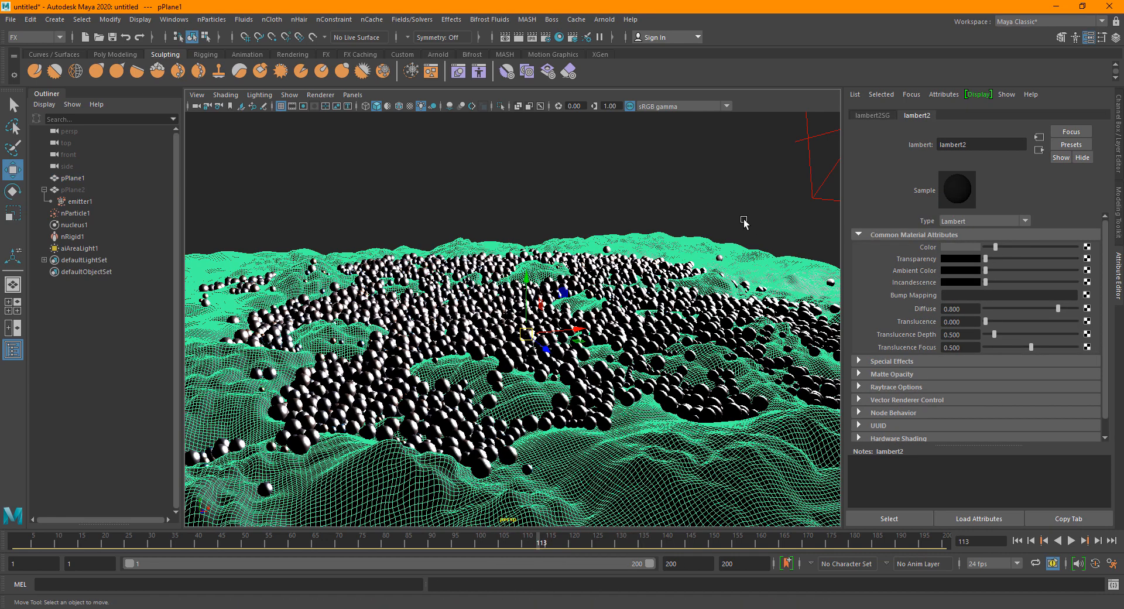
# Duplicate the area light, move the copy to the terrain's opposite side and rotate it to face the spheres.
pyautogui.scroll(-5, 644, 255)
pyautogui.keyDown('alt'); pyautogui.moveTo(682, 193); pyautogui.dragTo(704, 239); pyautogui.keyUp('alt')
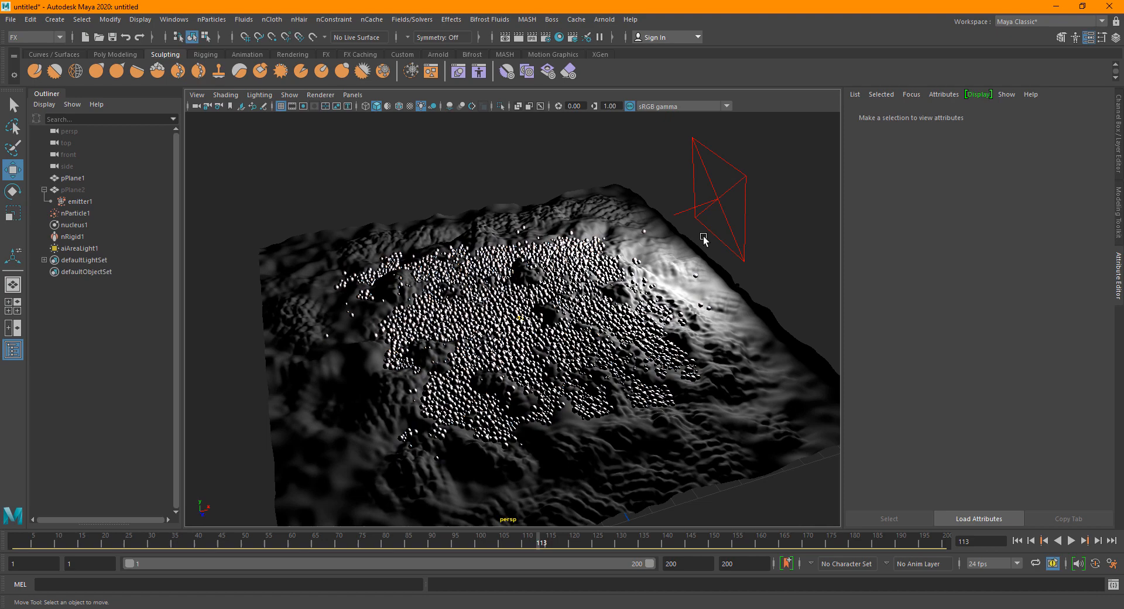
pyautogui.click(753, 171)
pyautogui.hotkey('ctrl', 'd')
pyautogui.moveTo(758, 190); pyautogui.dragTo(397, 263)
pyautogui.press('e')
pyautogui.moveTo(366, 221); pyautogui.dragTo(237, 246)
pyautogui.press('w')
pyautogui.moveTo(368, 260); pyautogui.dragTo(353, 261)
# Tilt the original area light down toward the spheres and shift the duplicate light farther outward from the terrain.
pyautogui.click(730, 193)
pyautogui.press('e')
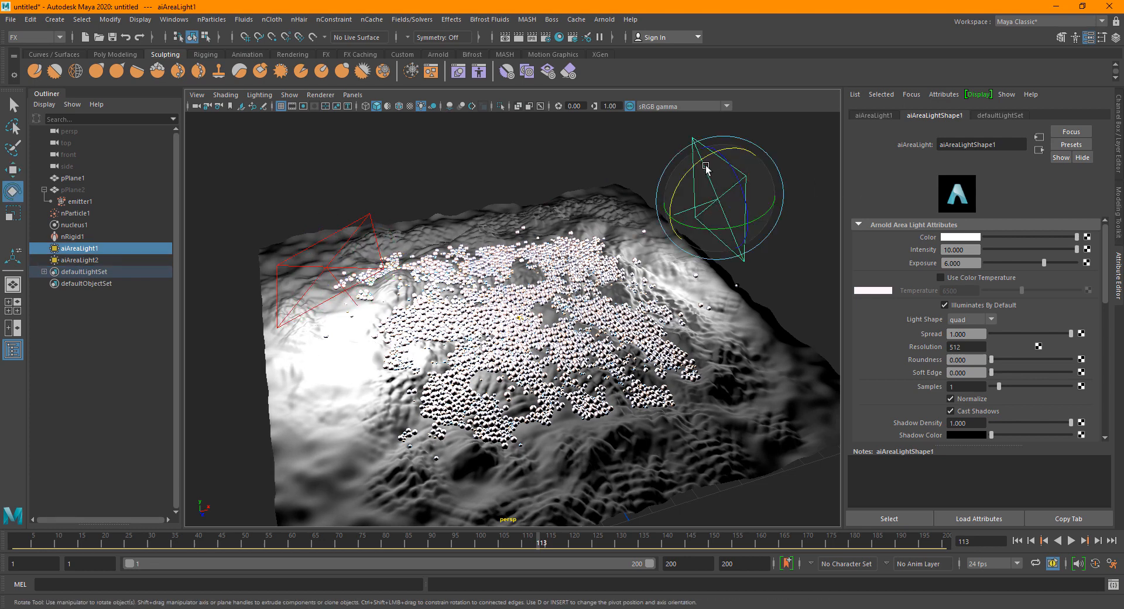
pyautogui.moveTo(704, 165); pyautogui.dragTo(686, 181)
pyautogui.press('w')
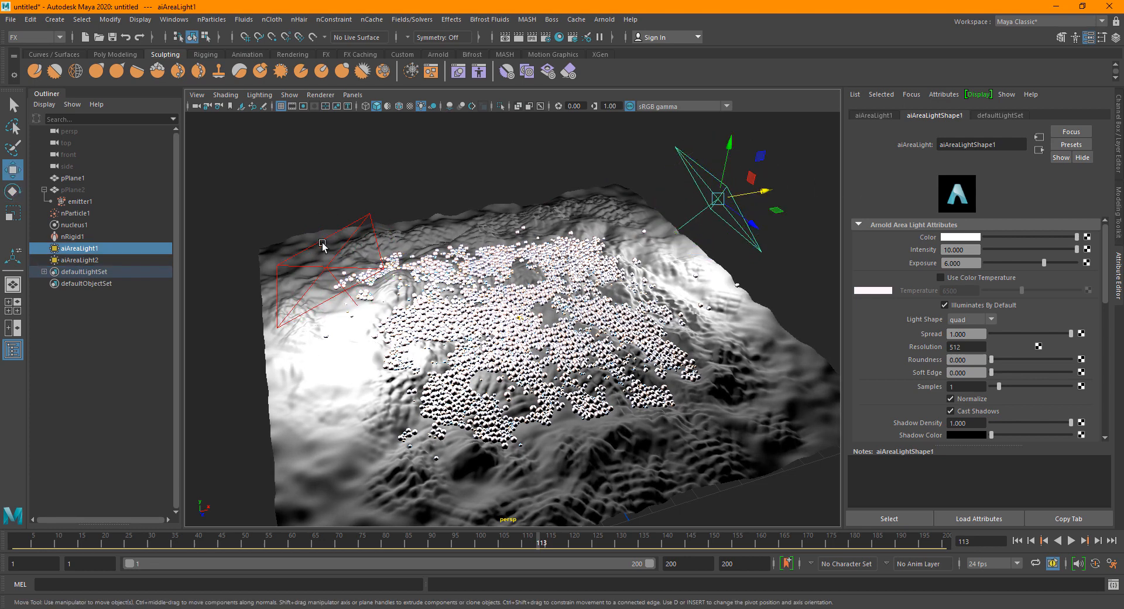
pyautogui.click(338, 256)
pyautogui.moveTo(380, 258); pyautogui.dragTo(337, 267)
# Move in close on the spheres and test-render the two-light setup in Arnold RenderView.
pyautogui.scroll(4, 534, 375)
pyautogui.keyDown('alt'); pyautogui.moveTo(527, 419); pyautogui.dragTo(506, 366); pyautogui.keyUp('alt')
pyautogui.scroll(5, 506, 365)
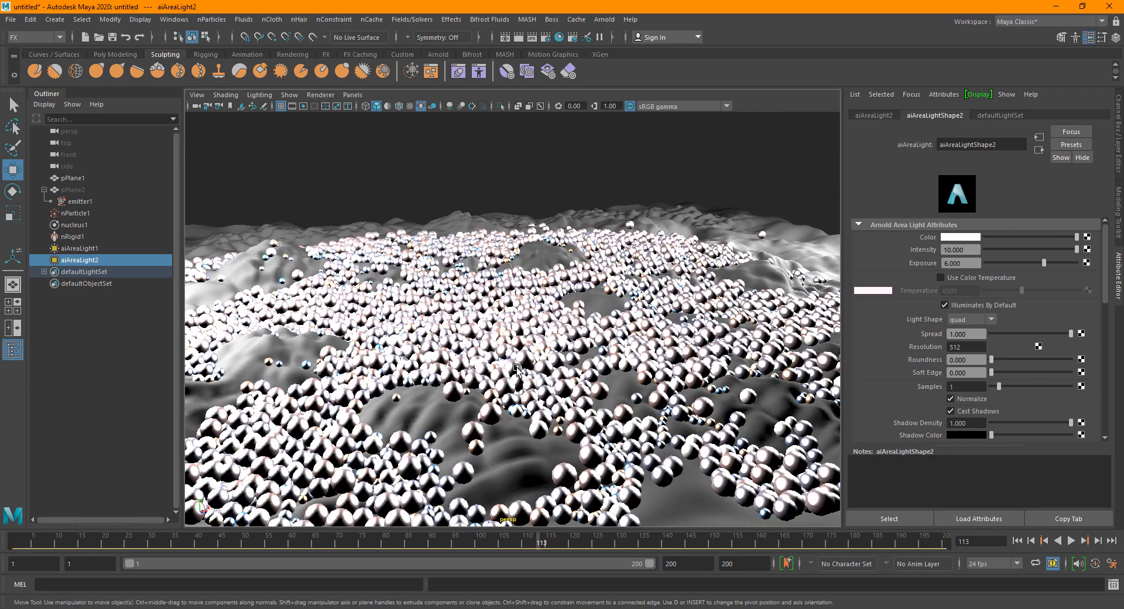
pyautogui.click(610, 19)
pyautogui.click(636, 52)
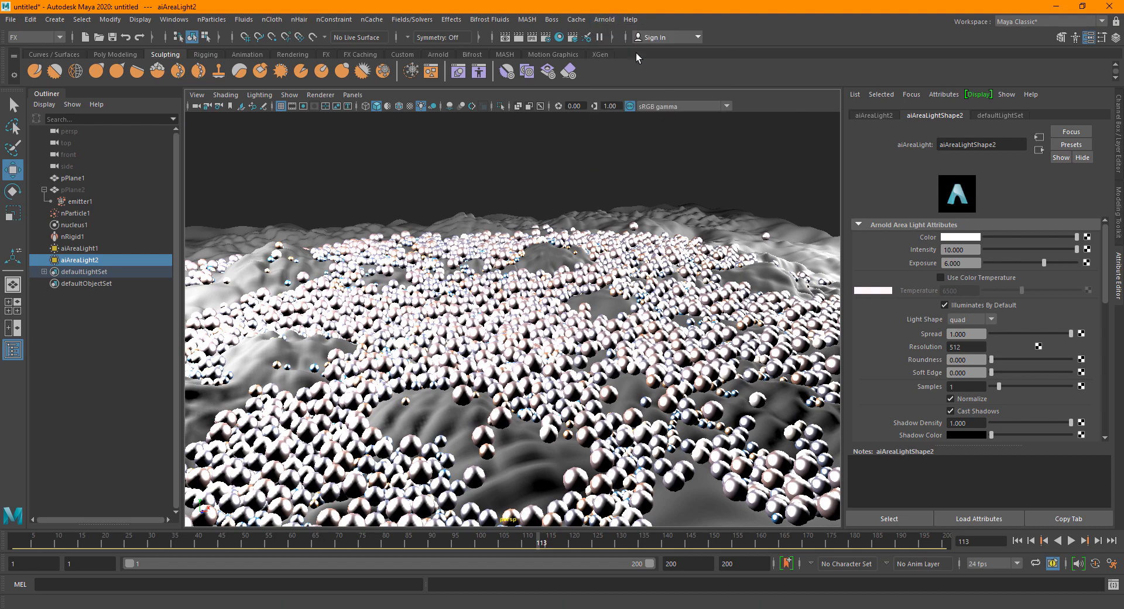
pyautogui.click(604, 20)
pyautogui.click(645, 52)
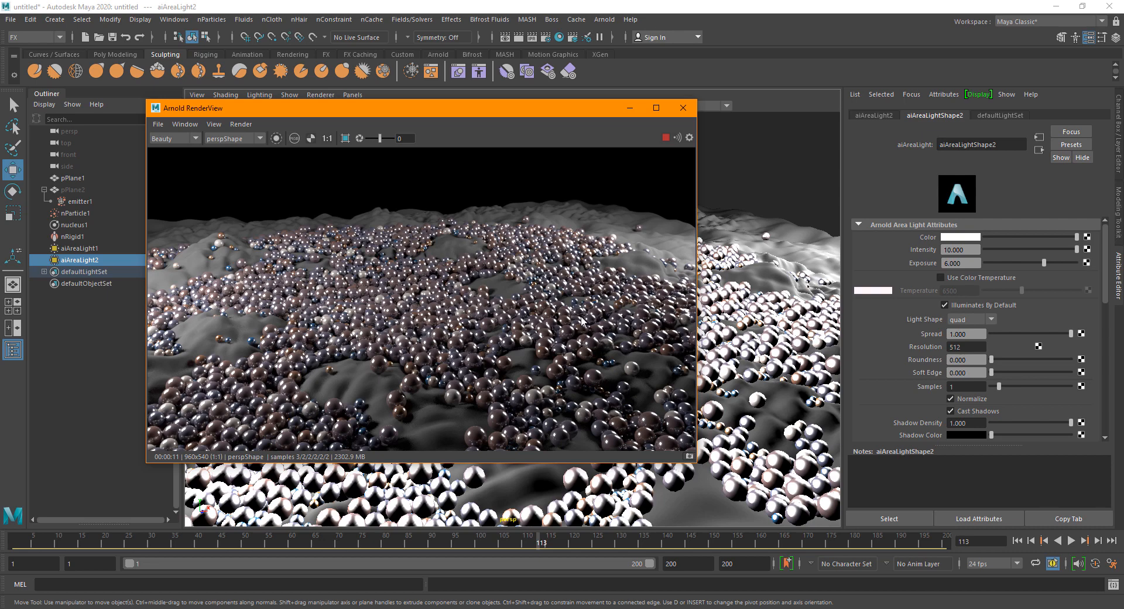
pyautogui.click(686, 108)
# Set the nParticle1 Blinn material's Reflectivity to 0.182, Eccentricity to 1.000 and Specular Roll Off to 0.955.
pyautogui.keyDown('alt'); pyautogui.moveTo(491, 414); pyautogui.dragTo(629, 311, button='middle'); pyautogui.keyUp('alt')
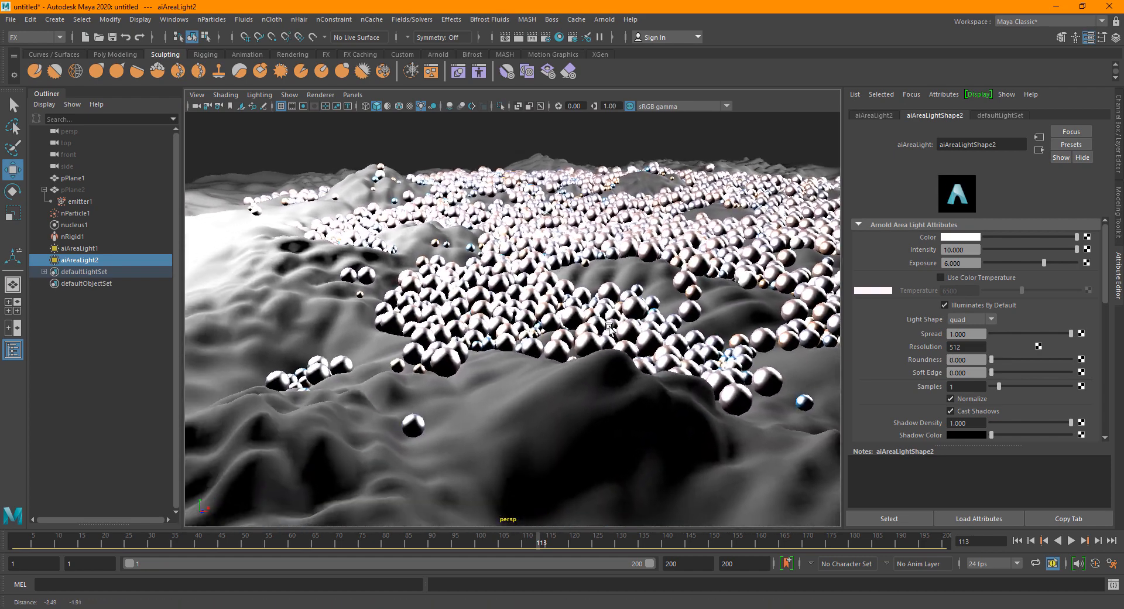
pyautogui.scroll(4, 540, 320)
pyautogui.keyDown('alt'); pyautogui.moveTo(505, 347); pyautogui.dragTo(531, 321, button='middle'); pyautogui.keyUp('alt')
pyautogui.scroll(-3, 531, 321)
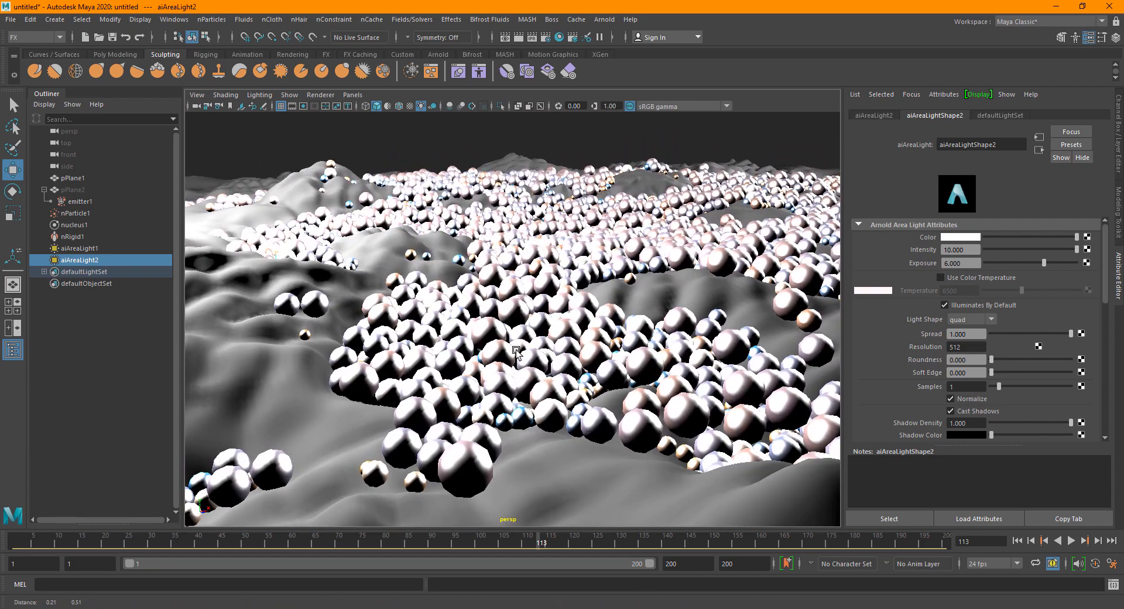
pyautogui.click(75, 213)
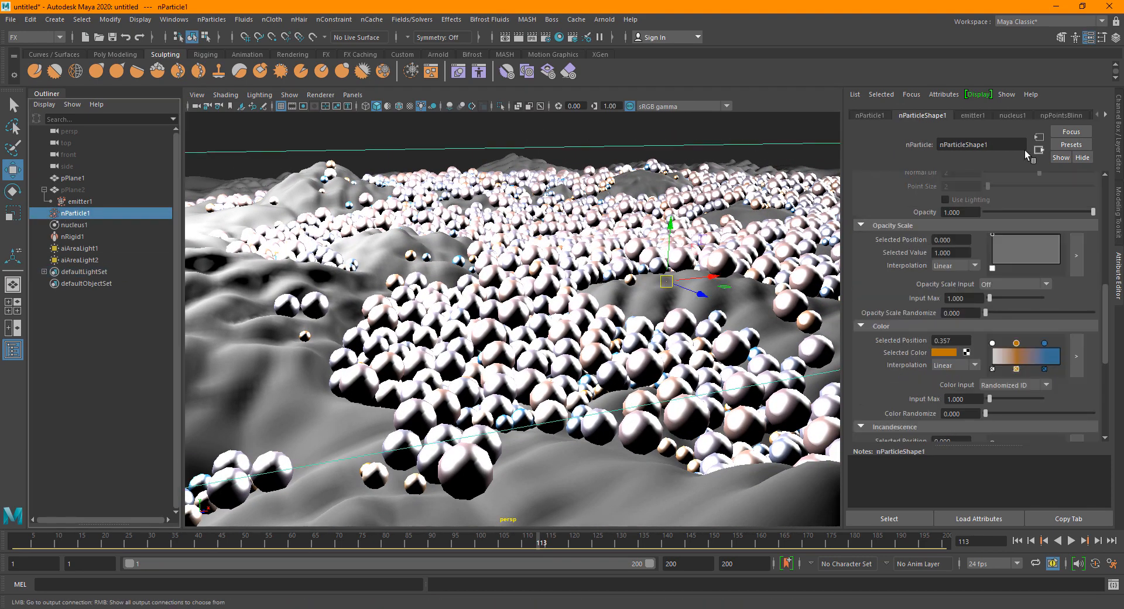
pyautogui.click(1062, 115)
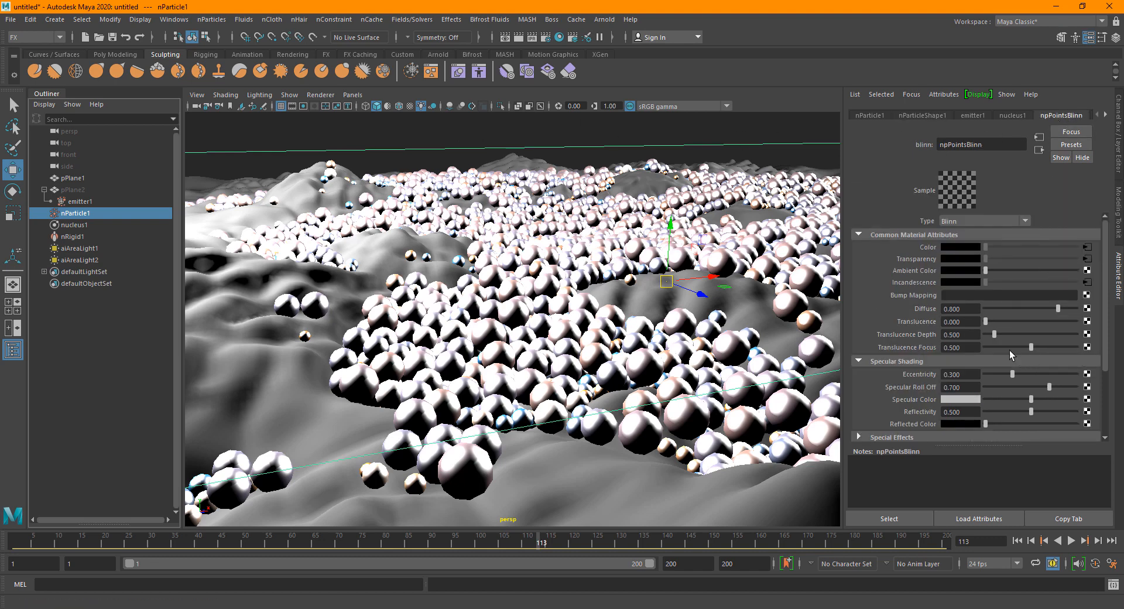
pyautogui.click(1002, 412)
pyautogui.moveTo(1016, 374); pyautogui.dragTo(1070, 396)
# Re-render the close-up of the spheres in Arnold RenderView to check the adjusted Blinn highlights.
pyautogui.click(606, 20)
pyautogui.moveTo(656, 50)
pyautogui.click(755, 50)
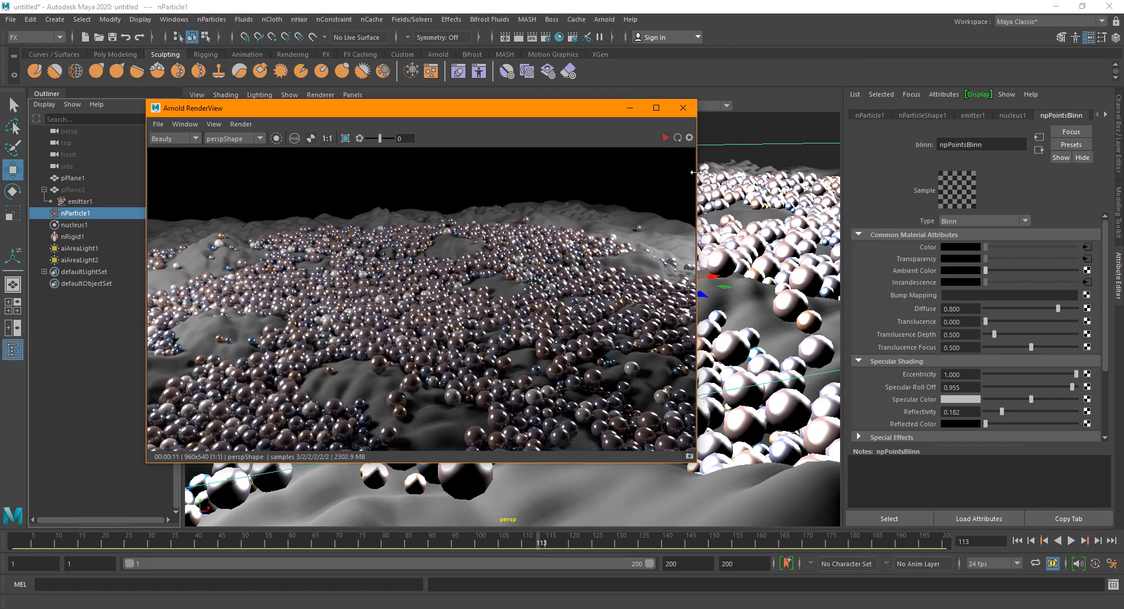
pyautogui.click(677, 137)
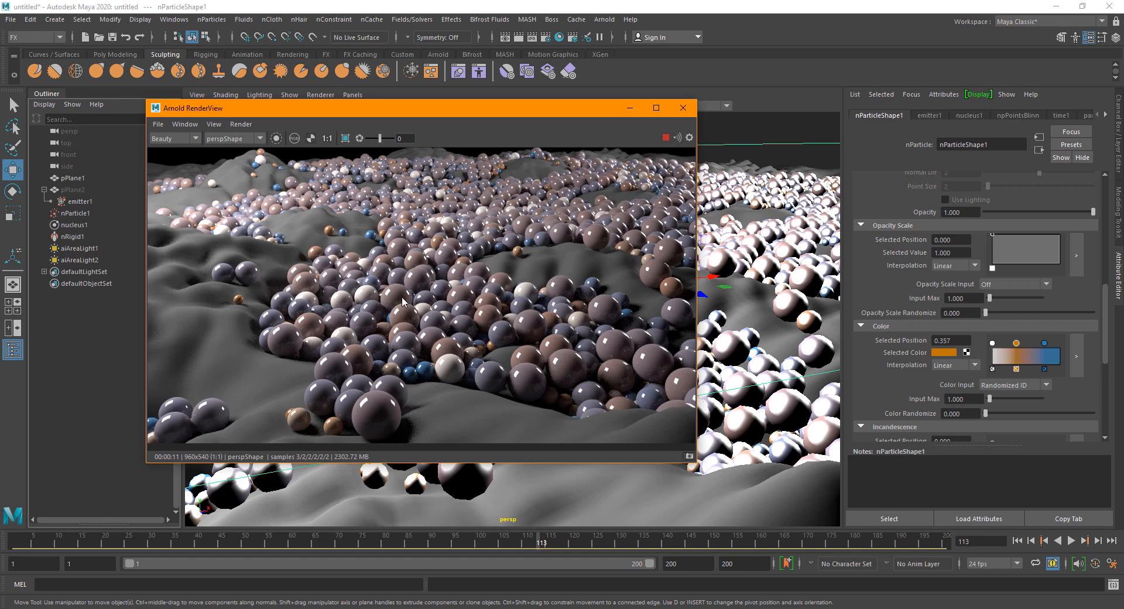
# Set Samples to 3 on both aiAreaLight1 and aiAreaLight2, and close the render window.
pyautogui.click(91, 215)
pyautogui.click(79, 249)
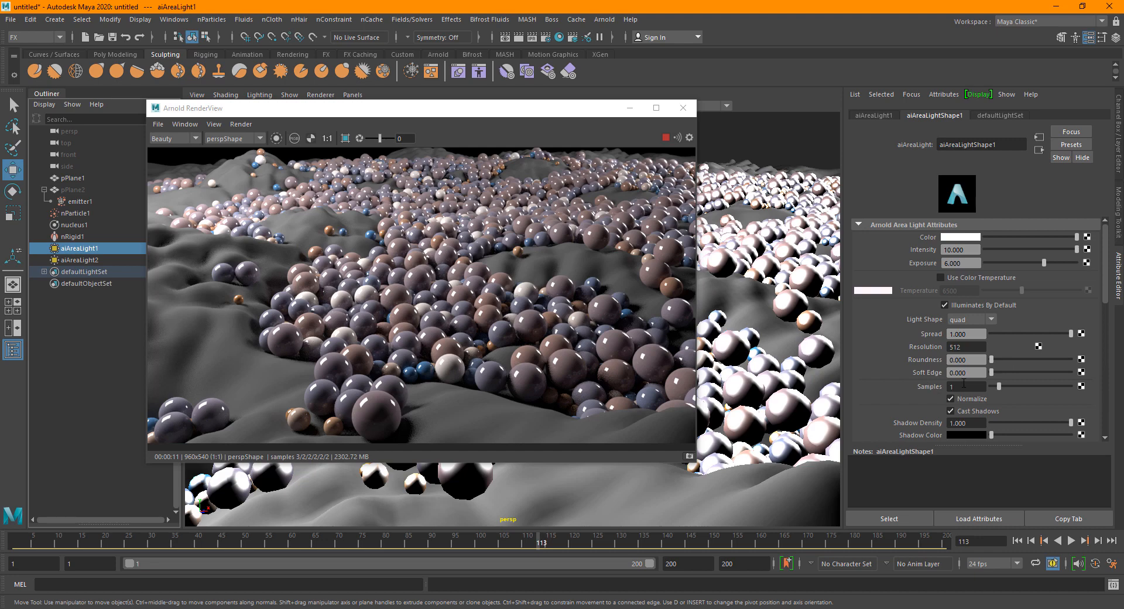
pyautogui.doubleClick(966, 386)
pyautogui.write('3')
pyautogui.press('Return')
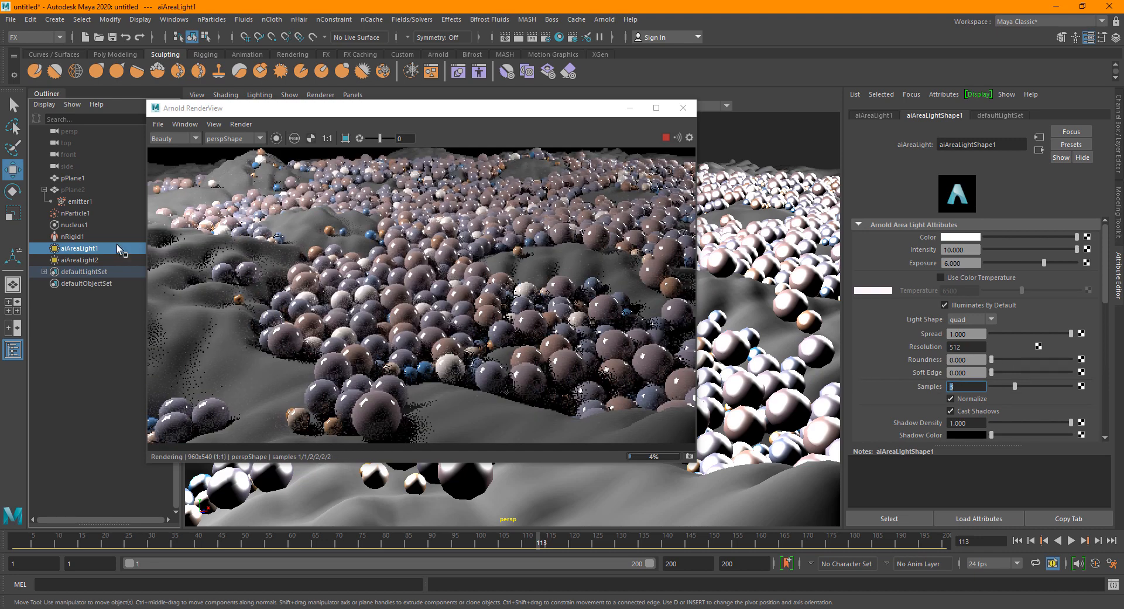
pyautogui.click(79, 260)
pyautogui.doubleClick(966, 386)
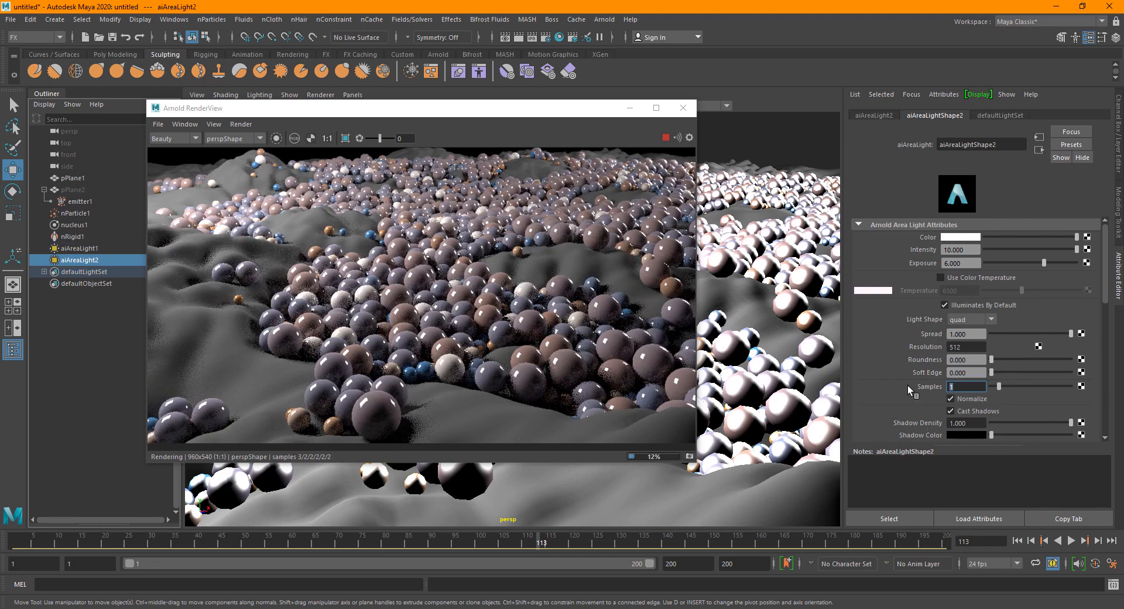
pyautogui.write('3')
pyautogui.press('Return')
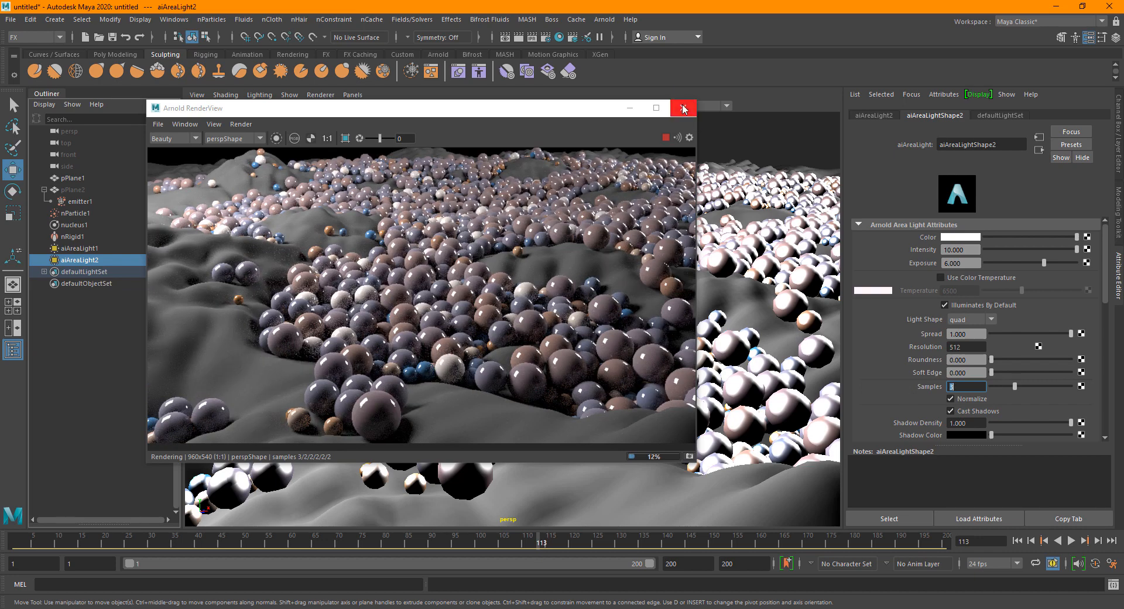
pyautogui.click(684, 108)
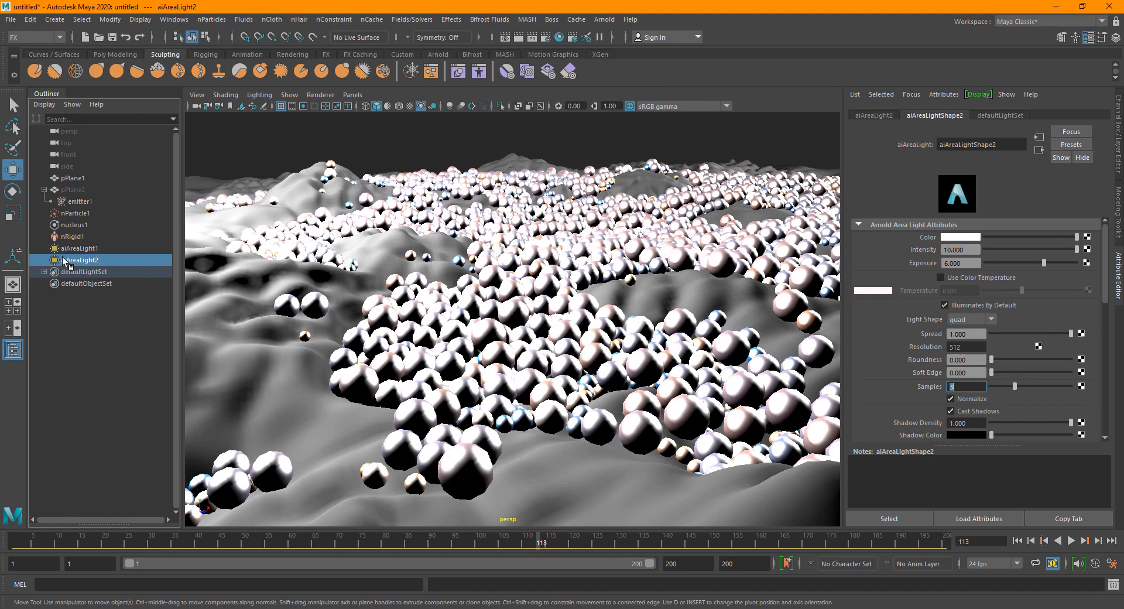
# Set nParticle1's shading Color Input to Constant and render the single-coloured spheres in Arnold RenderView.
pyautogui.click(87, 226)
pyautogui.click(89, 204)
pyautogui.click(89, 212)
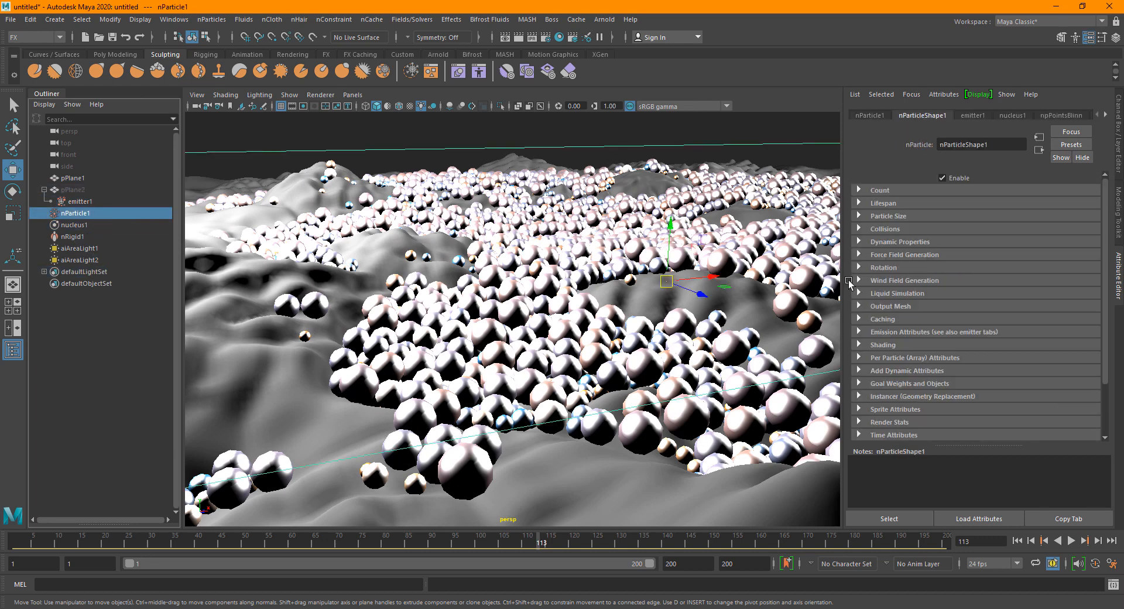
pyautogui.click(892, 345)
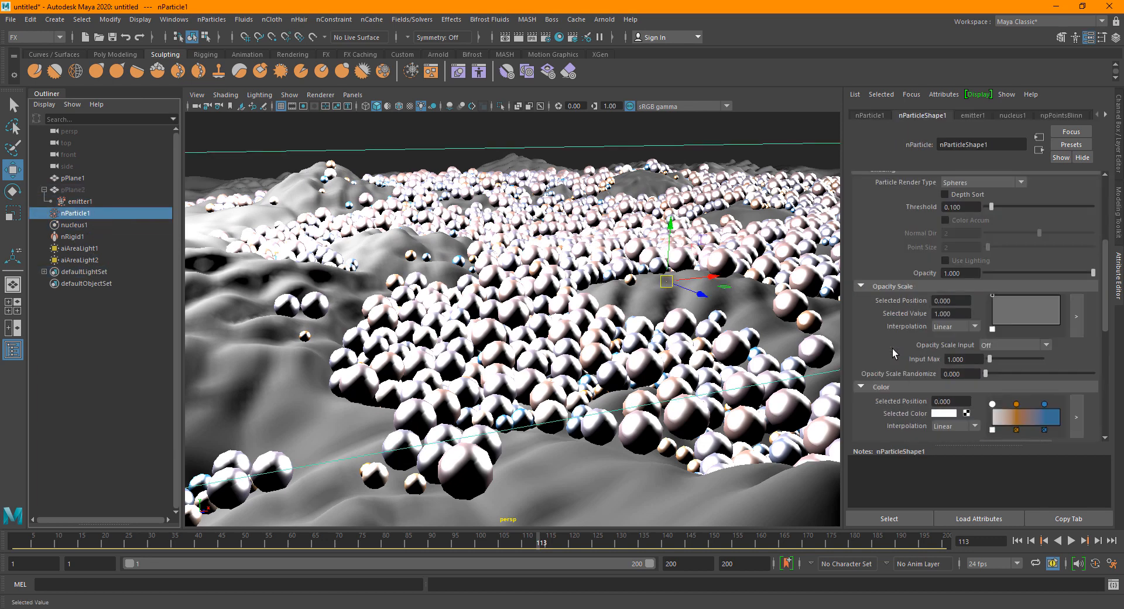
pyautogui.scroll(-2, 893, 349)
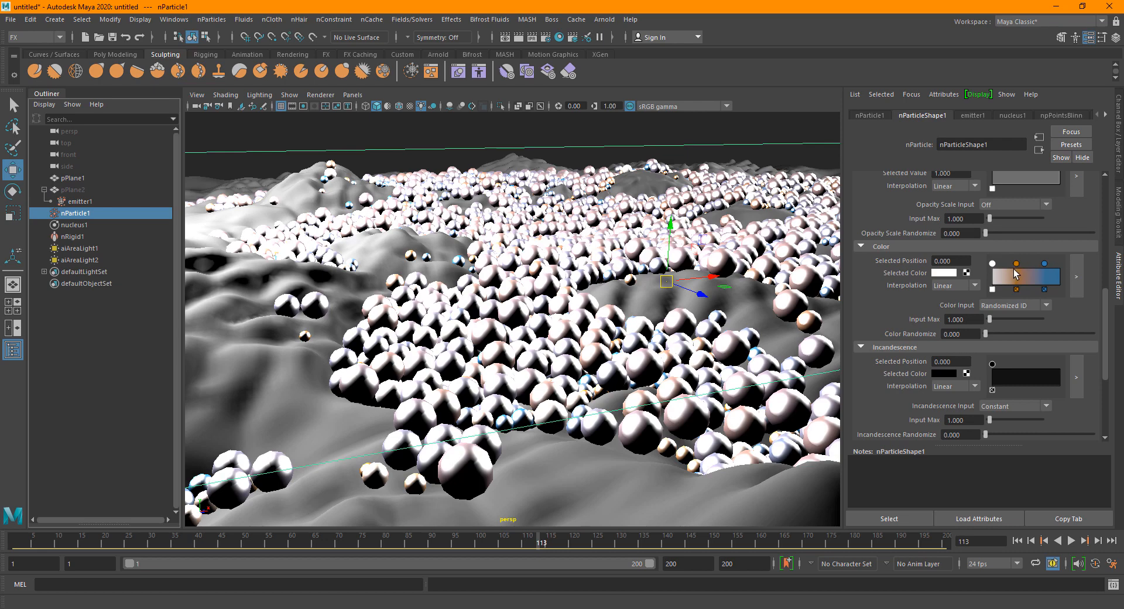
pyautogui.click(1012, 305)
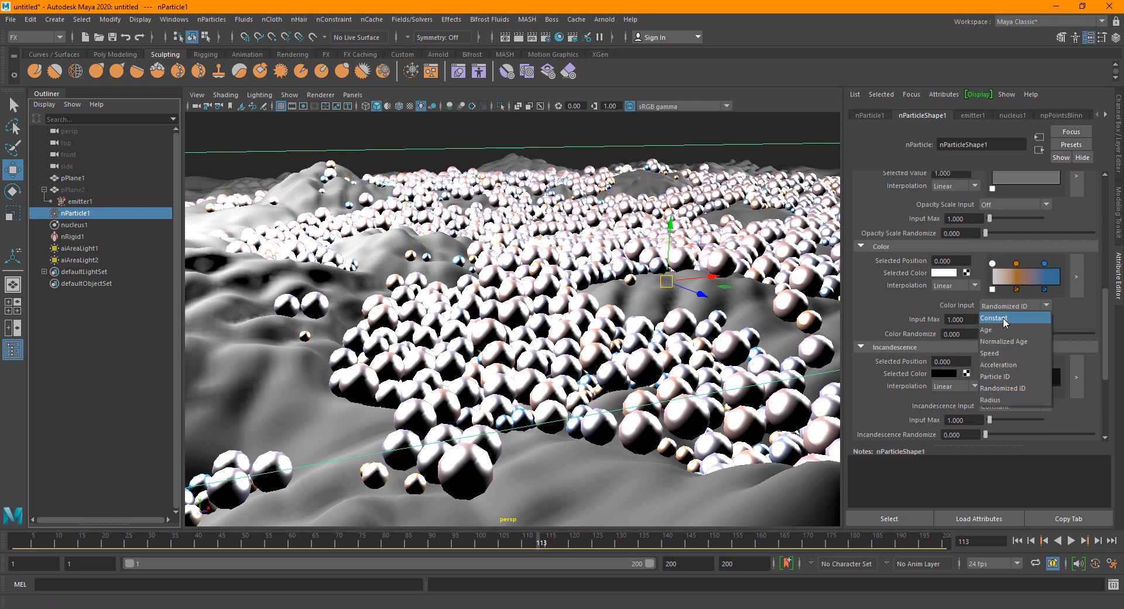
pyautogui.click(1006, 319)
pyautogui.click(605, 20)
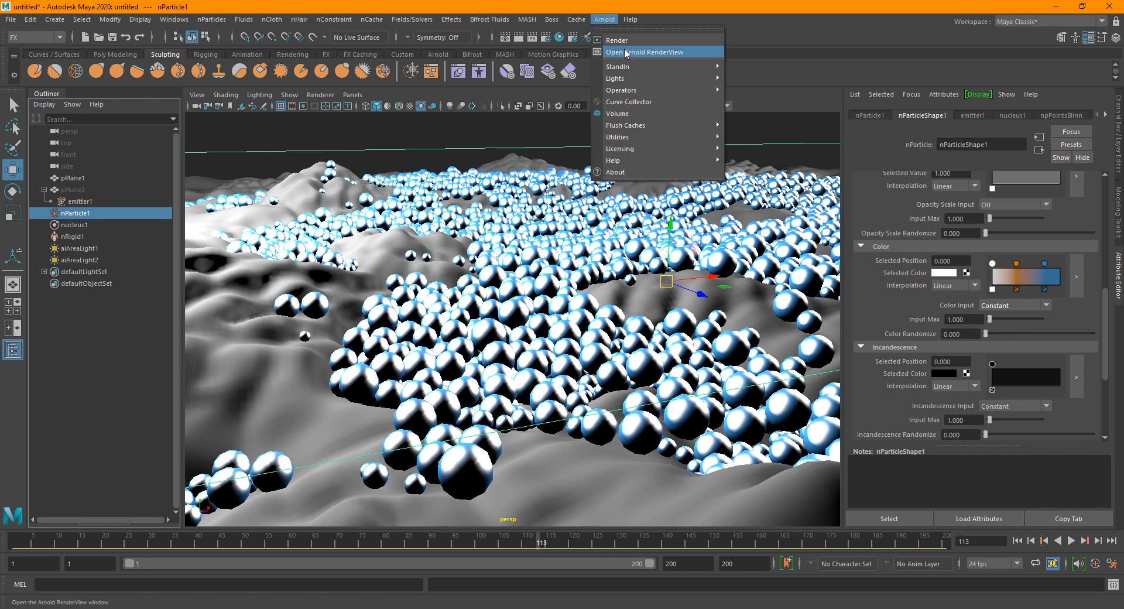
pyautogui.click(626, 50)
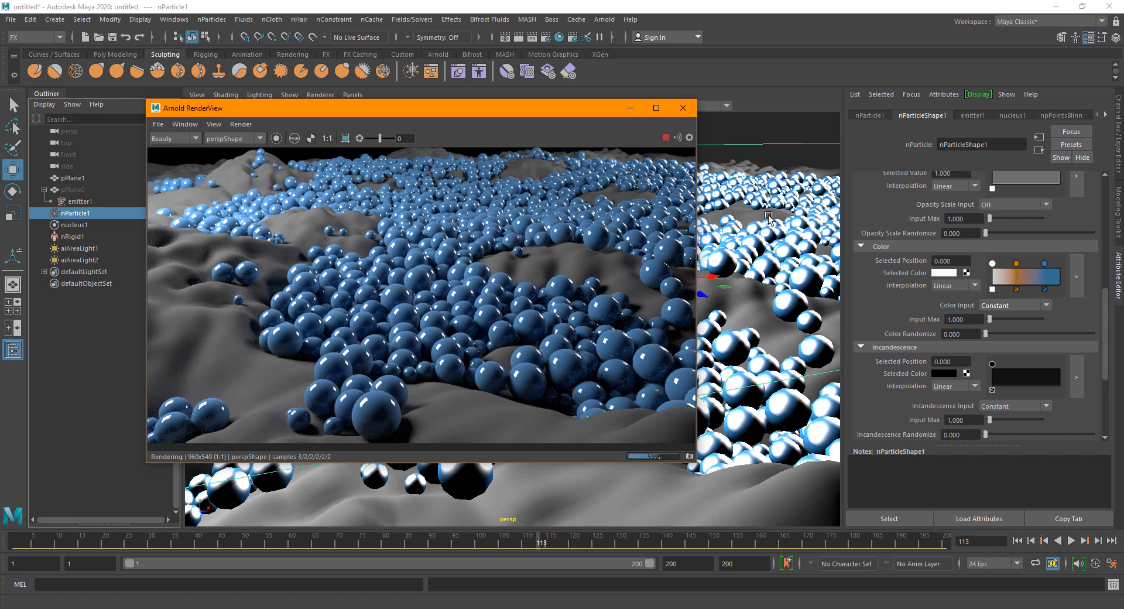
# Try a dark muted green with hue 106.15, saturation 0.365 and value 0.153 on the blue marker of nParticle1's color ramp.
pyautogui.click(1048, 268)
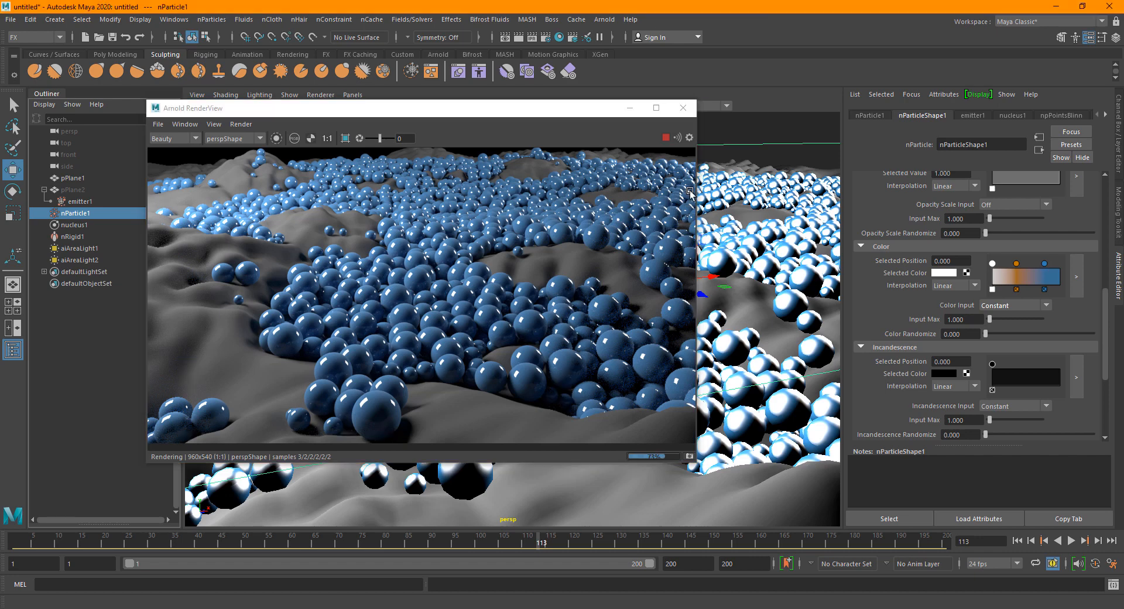
pyautogui.click(1048, 268)
pyautogui.click(943, 273)
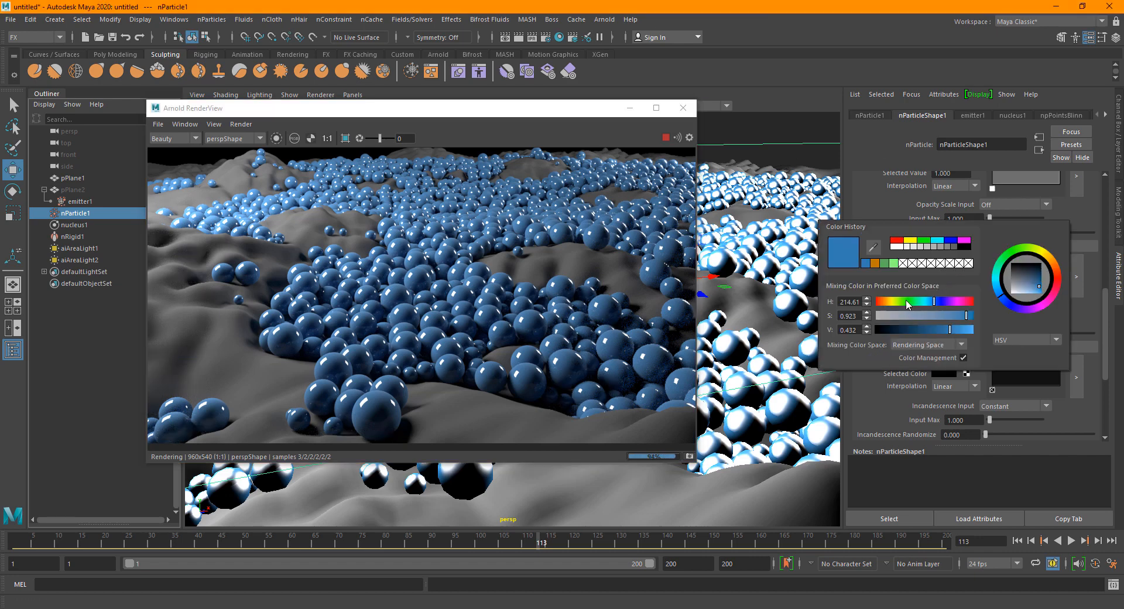
pyautogui.click(907, 304)
pyautogui.click(912, 317)
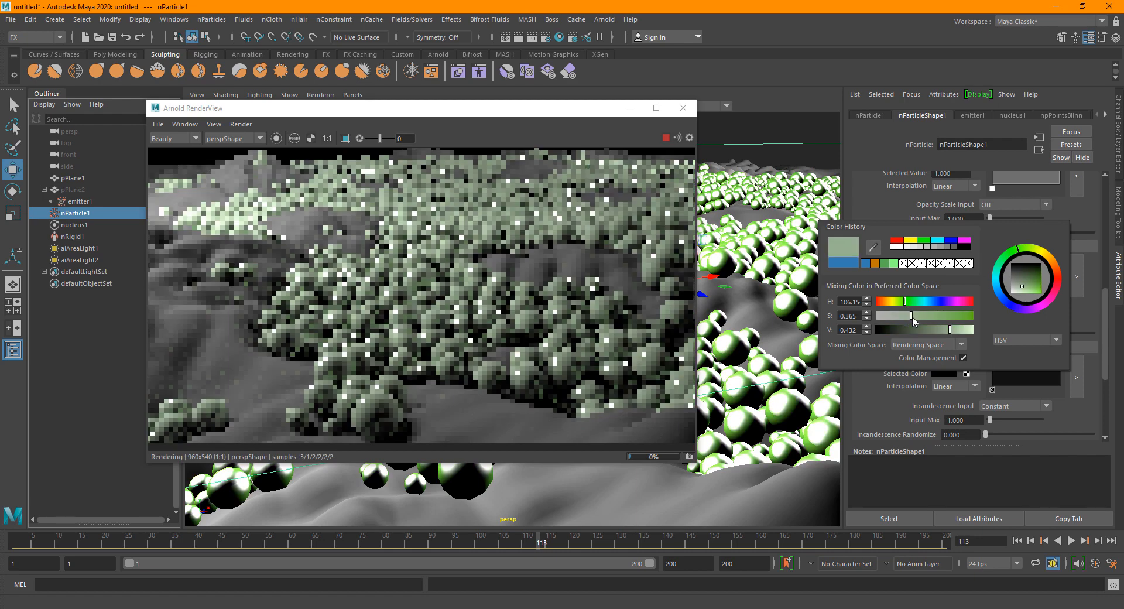
pyautogui.click(912, 329)
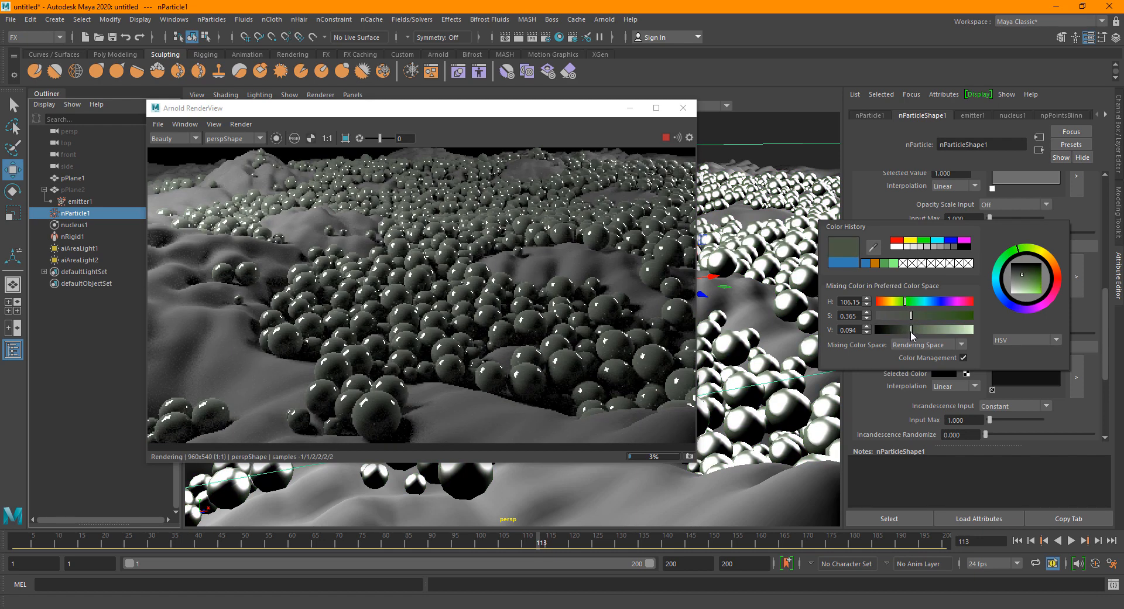
pyautogui.click(922, 329)
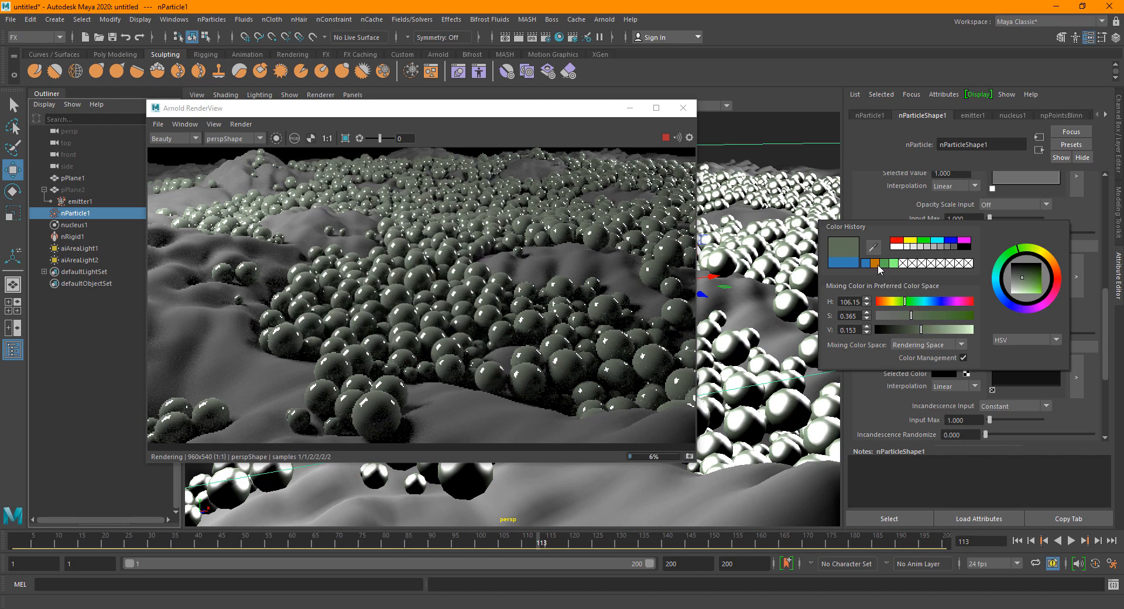
# Recolor the ramp marker at position 0.774 to a muted brown based on the saved orange, and close the render window.
pyautogui.click(877, 263)
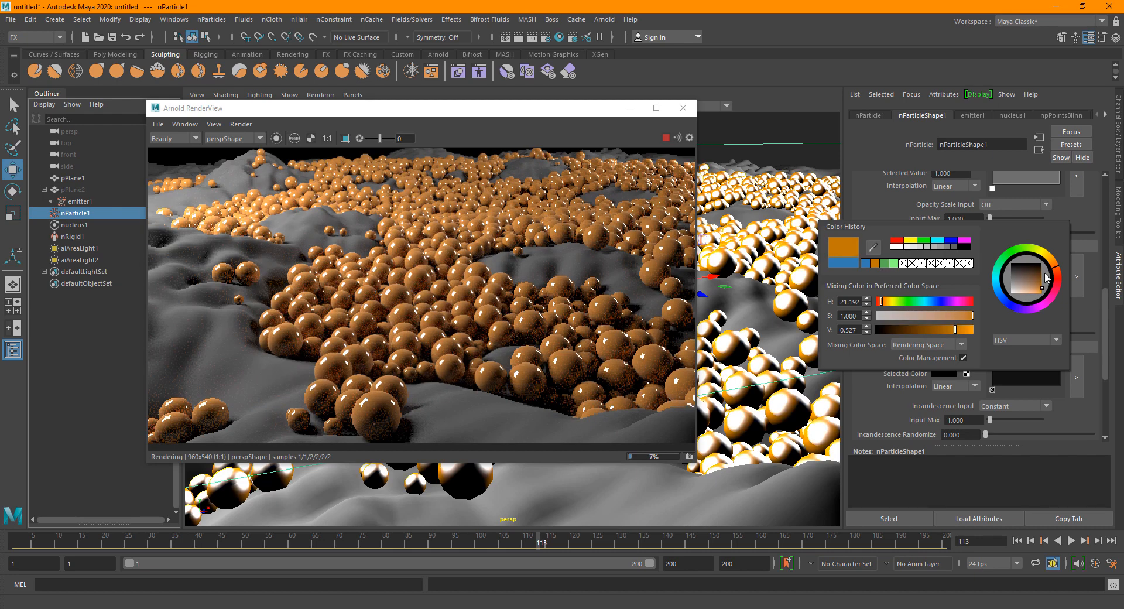
pyautogui.click(936, 328)
pyautogui.click(953, 316)
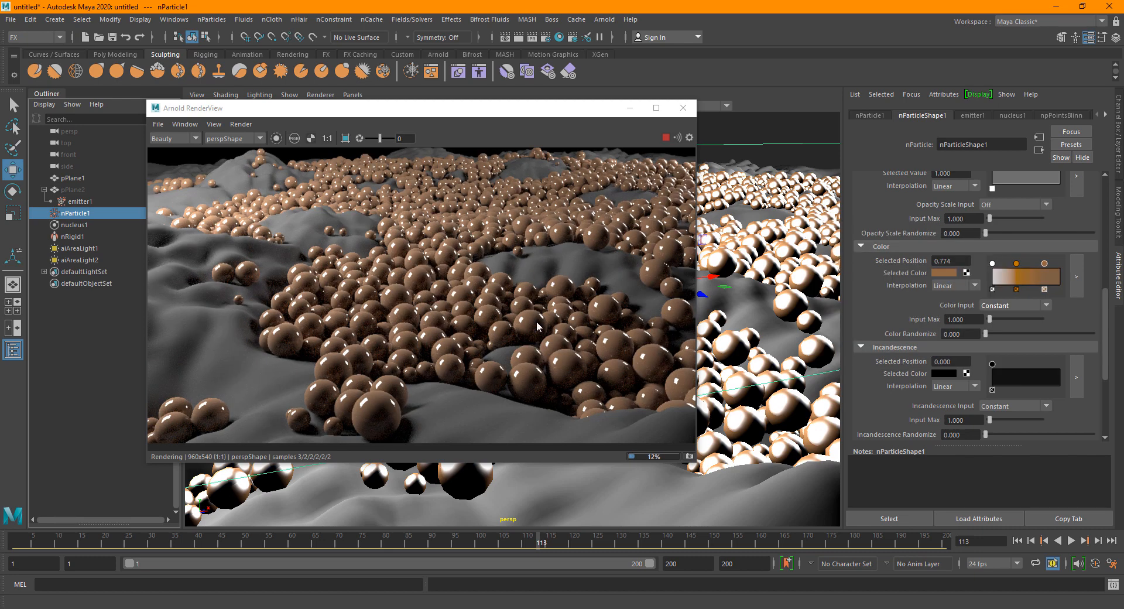
pyautogui.click(682, 109)
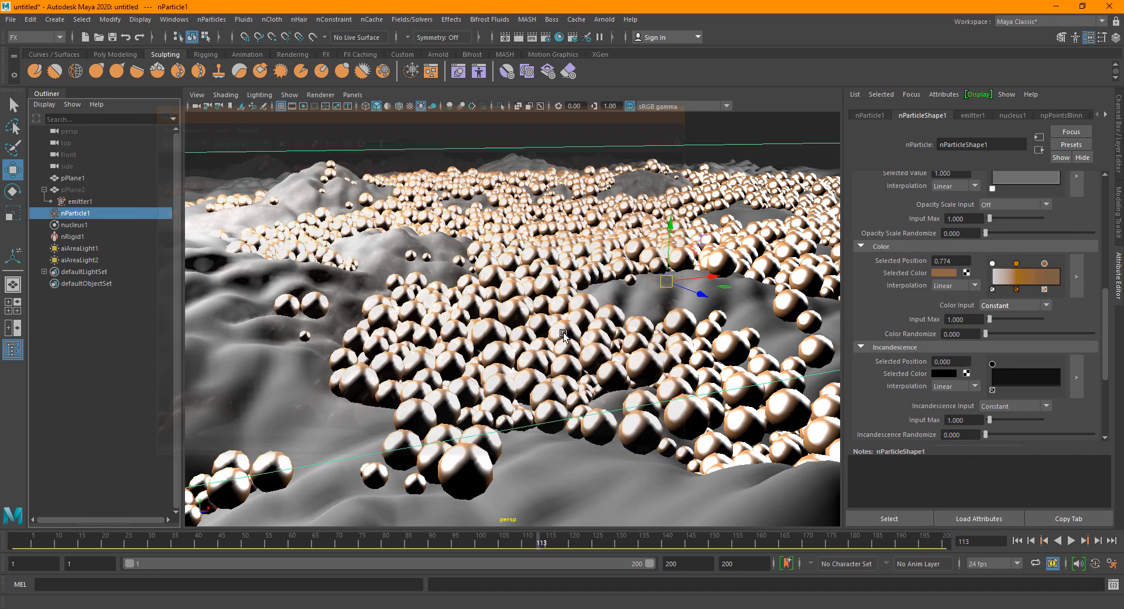
# Frame the spheres and terrain from above and run a live Arnold render of that view.
pyautogui.keyDown('alt'); pyautogui.moveTo(489, 336); pyautogui.dragTo(504, 375); pyautogui.keyUp('alt')
pyautogui.scroll(-5, 571, 345)
pyautogui.keyDown('alt'); pyautogui.moveTo(527, 369); pyautogui.dragTo(546, 376, button='middle'); pyautogui.keyUp('alt')
pyautogui.keyDown('alt'); pyautogui.moveTo(546, 376); pyautogui.dragTo(516, 373); pyautogui.keyUp('alt')
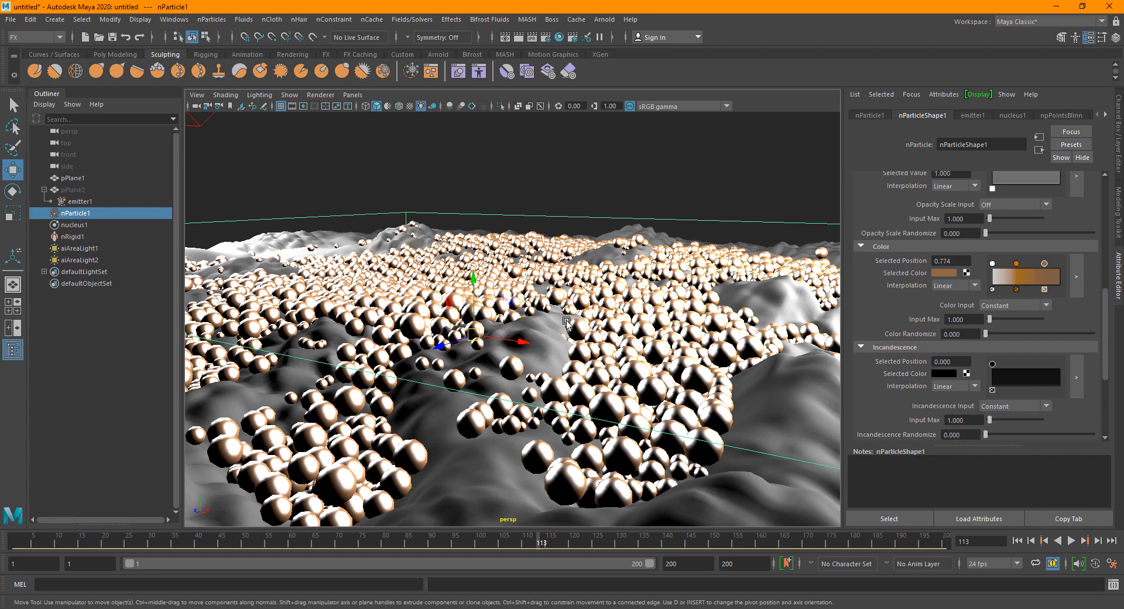
pyautogui.keyDown('alt'); pyautogui.moveTo(566, 325); pyautogui.dragTo(600, 354); pyautogui.keyUp('alt')
pyautogui.keyDown('alt'); pyautogui.moveTo(599, 354); pyautogui.dragTo(508, 210, button='middle'); pyautogui.keyUp('alt')
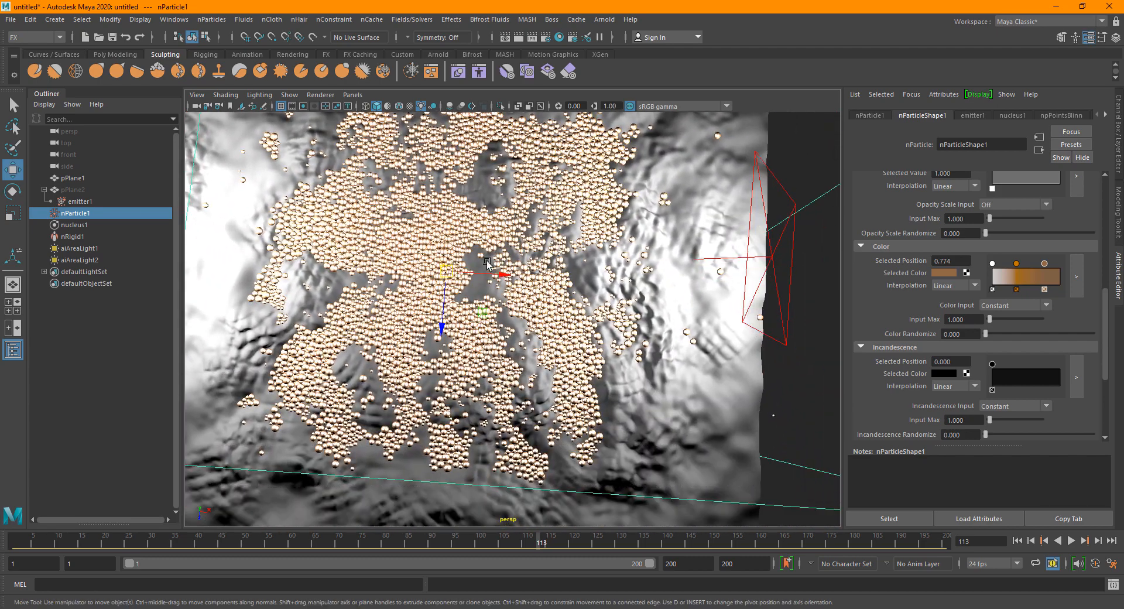
pyautogui.keyDown('alt'); pyautogui.moveTo(507, 209); pyautogui.dragTo(521, 231); pyautogui.keyUp('alt')
pyautogui.keyDown('alt'); pyautogui.moveTo(523, 232); pyautogui.dragTo(565, 287, button='middle'); pyautogui.keyUp('alt')
pyautogui.click(607, 20)
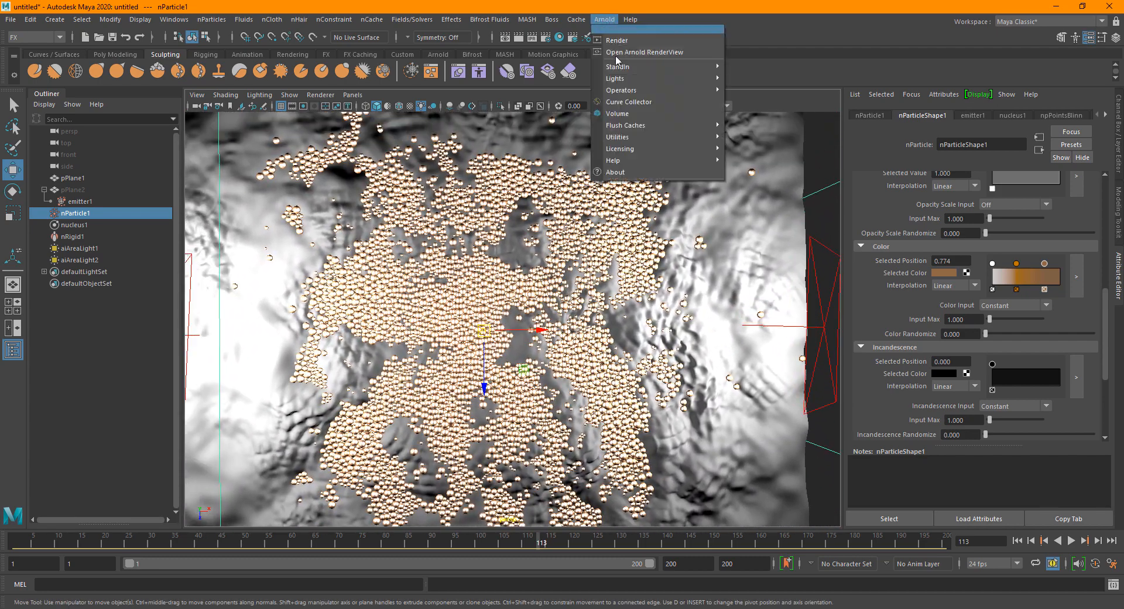
pyautogui.click(623, 51)
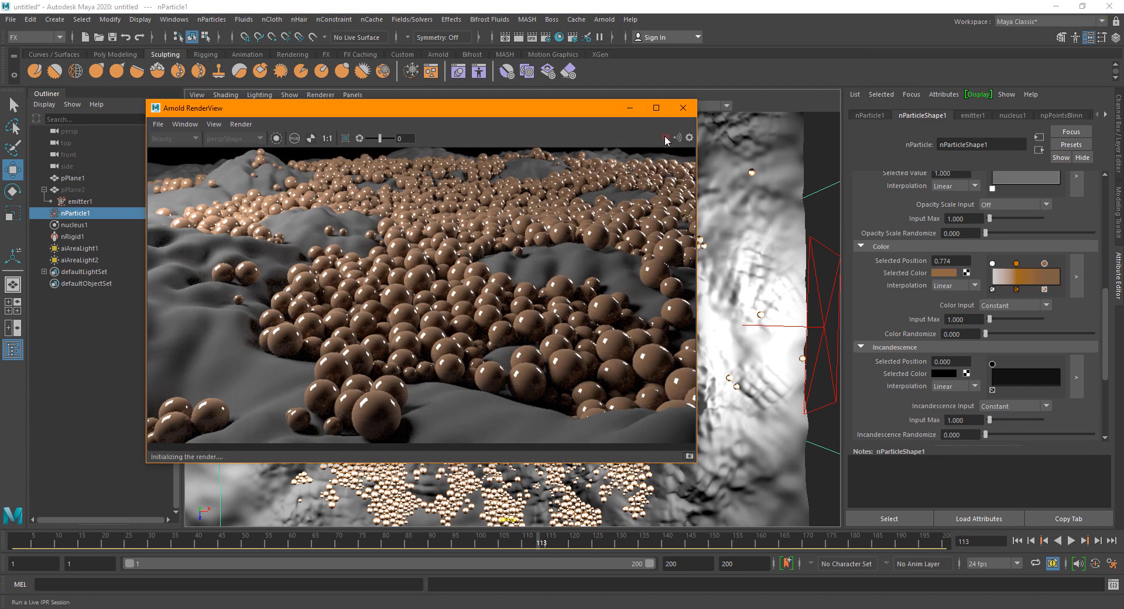
pyautogui.click(665, 138)
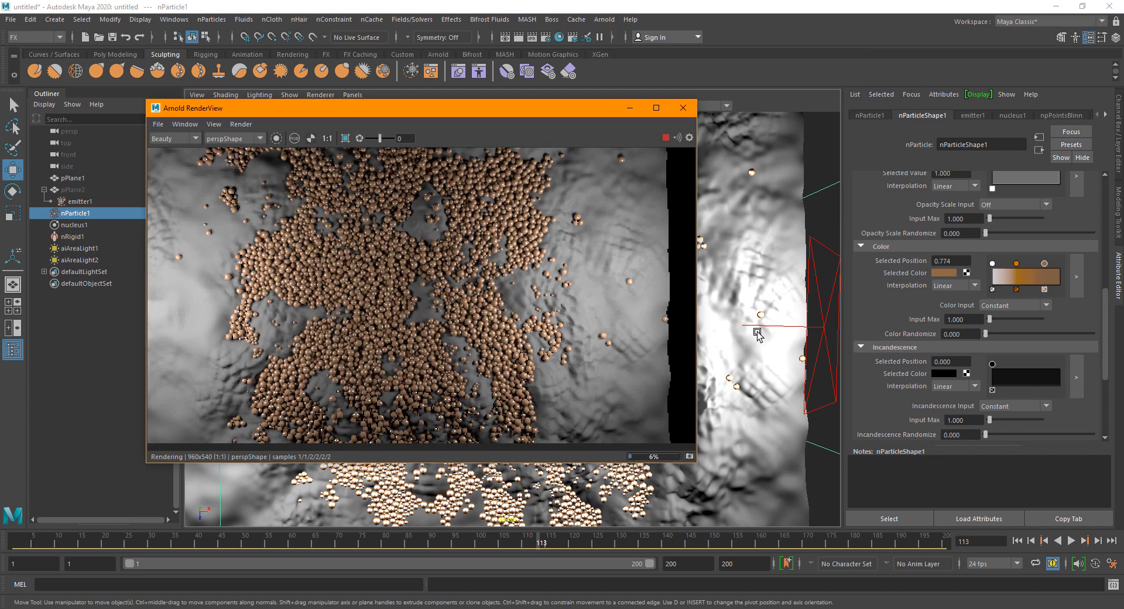
# Check the live render from a closer, rotated overhead angle, then stop it and close the render window.
pyautogui.scroll(3, 757, 333)
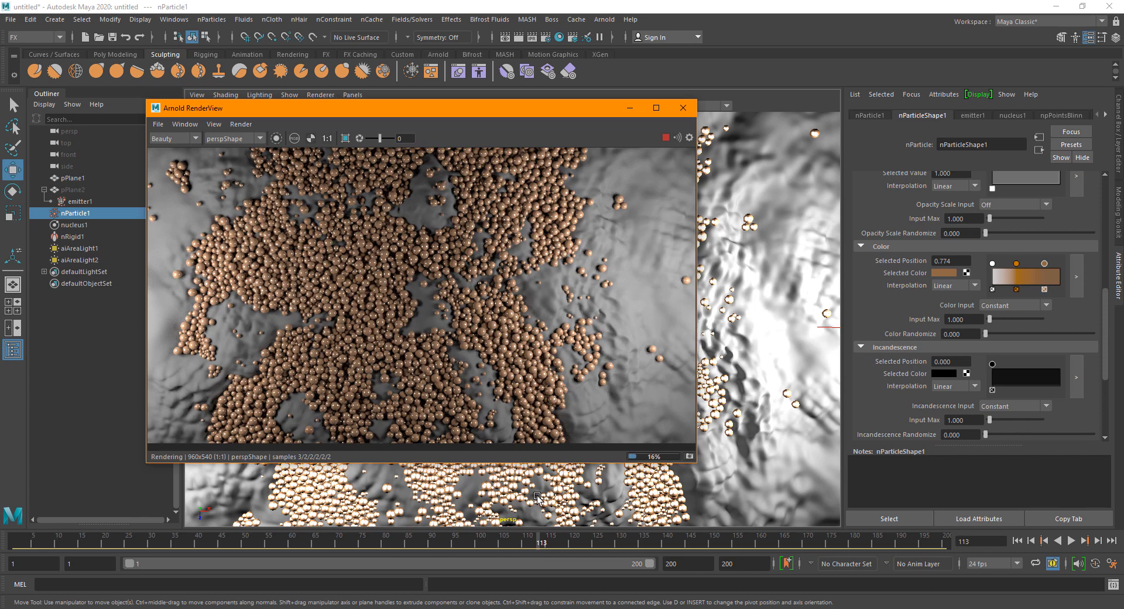
pyautogui.keyDown('alt'); pyautogui.moveTo(537, 496); pyautogui.dragTo(508, 477); pyautogui.keyUp('alt')
pyautogui.click(665, 137)
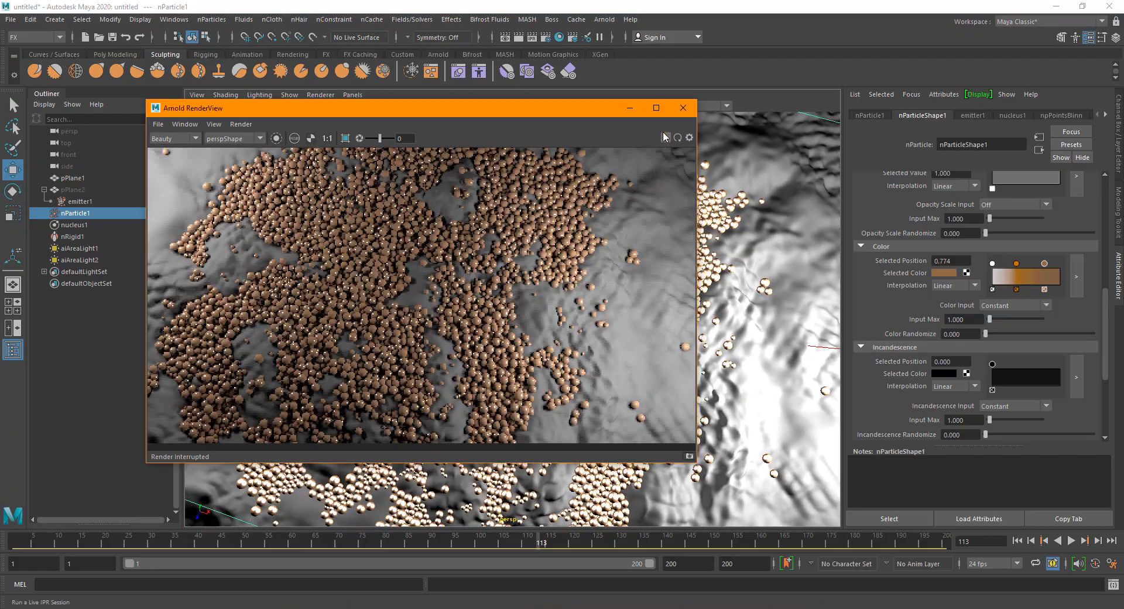
pyautogui.click(683, 108)
# Render the brown spheres from a low, close-up angle in Arnold RenderView, then close the render window.
pyautogui.moveTo(597, 387)
pyautogui.keyDown('alt'); pyautogui.mouseDown()
pyautogui.moveTo(592, 306)
pyautogui.moveTo(567, 347)
pyautogui.moveTo(591, 351)
pyautogui.moveTo(582, 368)
pyautogui.moveTo(592, 342)
pyautogui.moveTo(592, 394)
pyautogui.moveTo(603, 404)
pyautogui.mouseUp(); pyautogui.keyUp('alt')
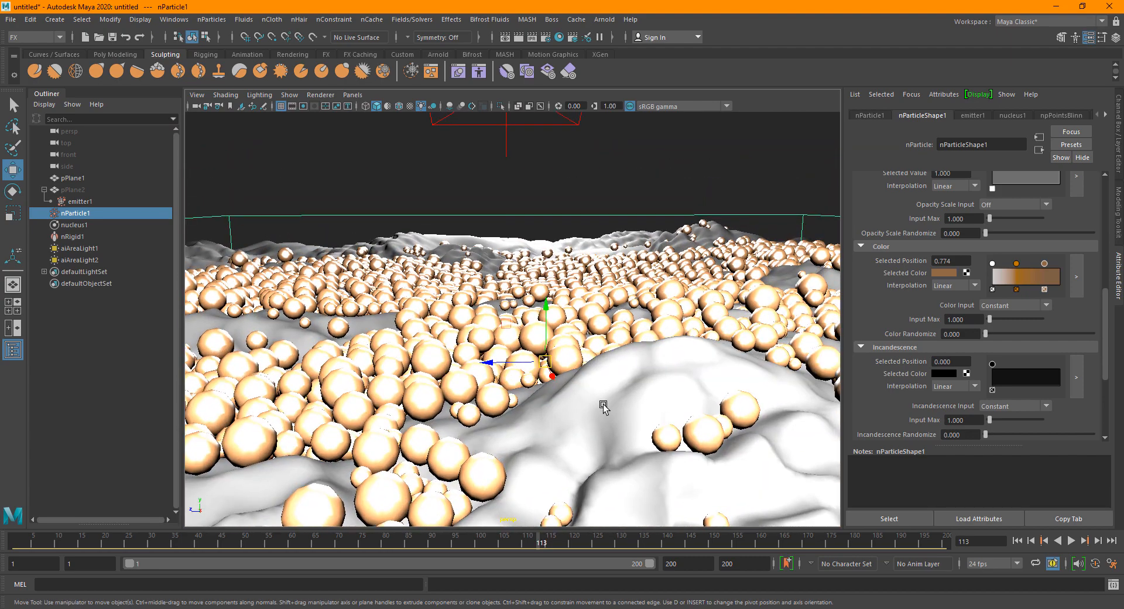
pyautogui.click(608, 19)
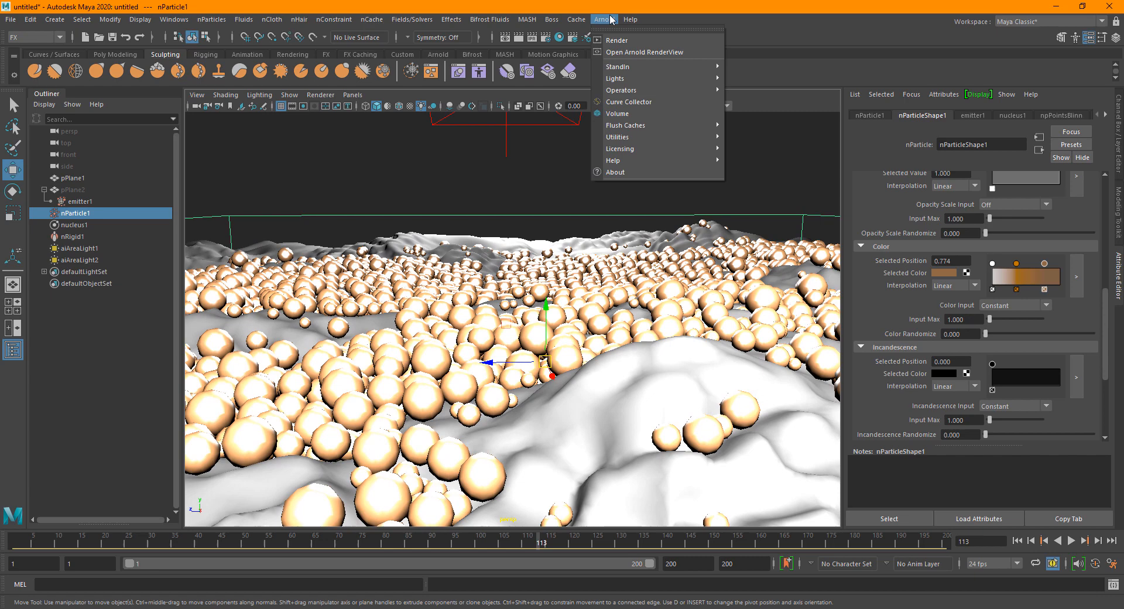
pyautogui.click(624, 51)
pyautogui.click(665, 138)
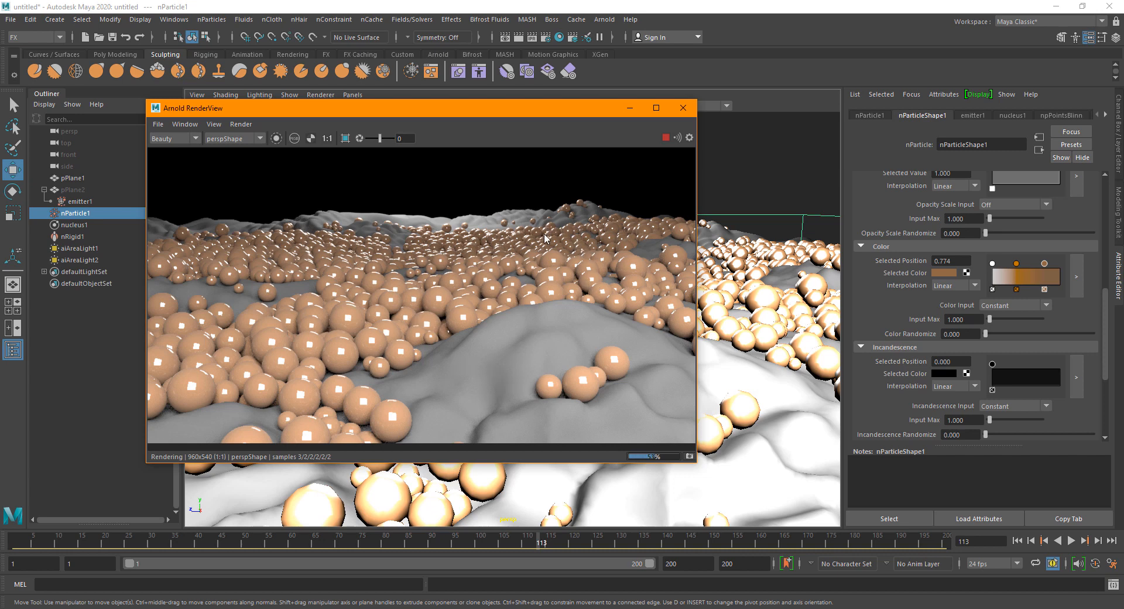
pyautogui.click(682, 108)
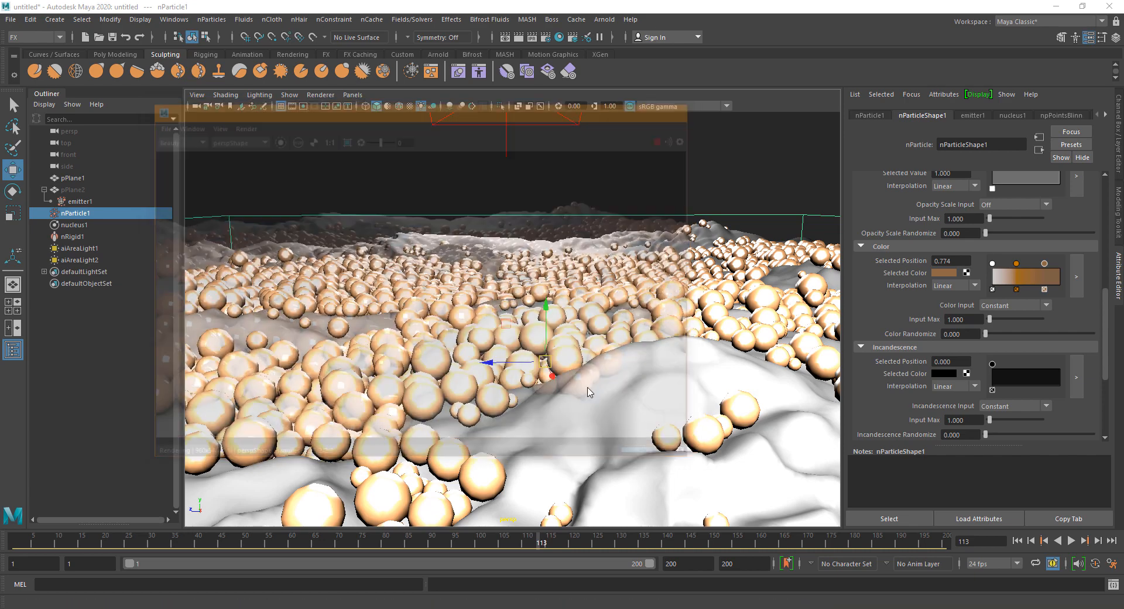
# Assign a Checker texture to the Color of pPlane1's lambert3 material and turn on textured display.
pyautogui.click(618, 384)
pyautogui.moveTo(621, 387); pyautogui.dragTo(717, 537, button='right')
pyautogui.click(1088, 248)
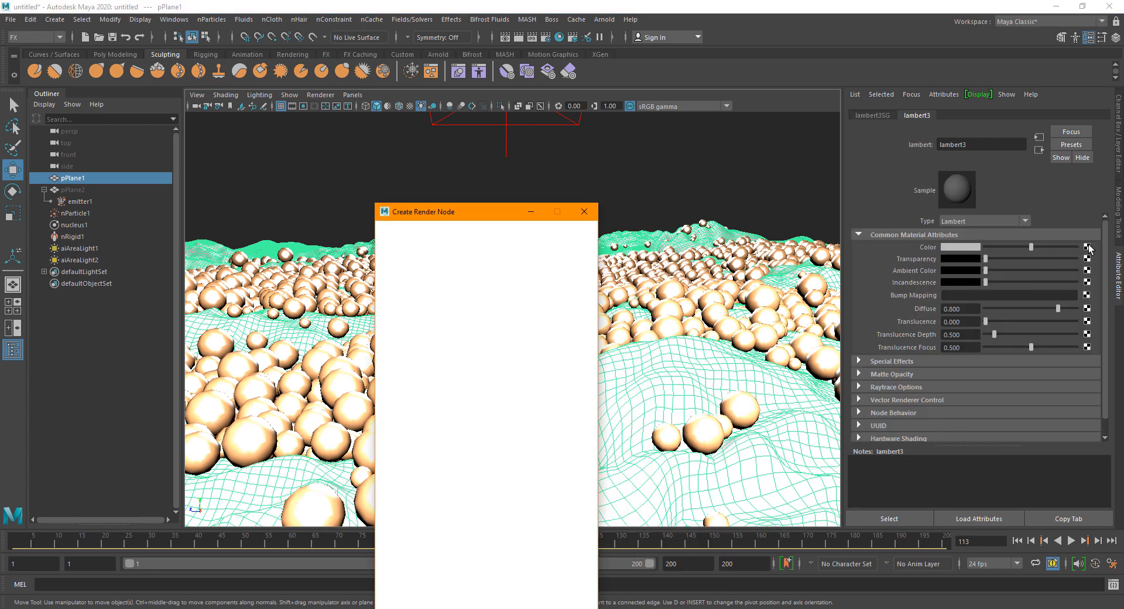
pyautogui.click(479, 280)
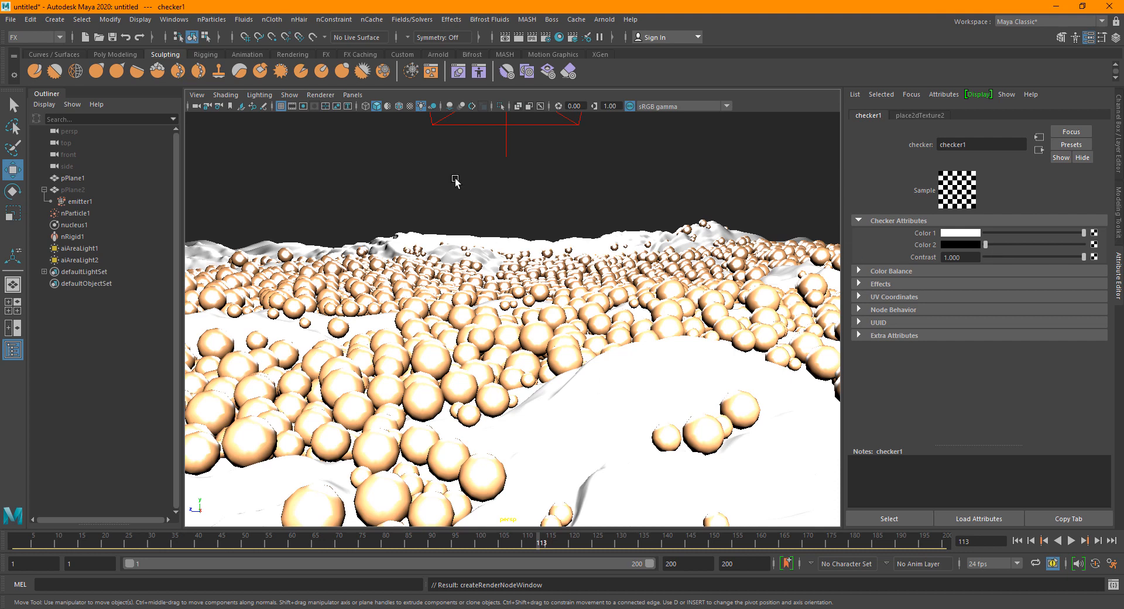
pyautogui.press('6')
# Apply an automatic UV projection to pPlane1 and check the checker pattern across the whole terrain.
pyautogui.click(644, 379)
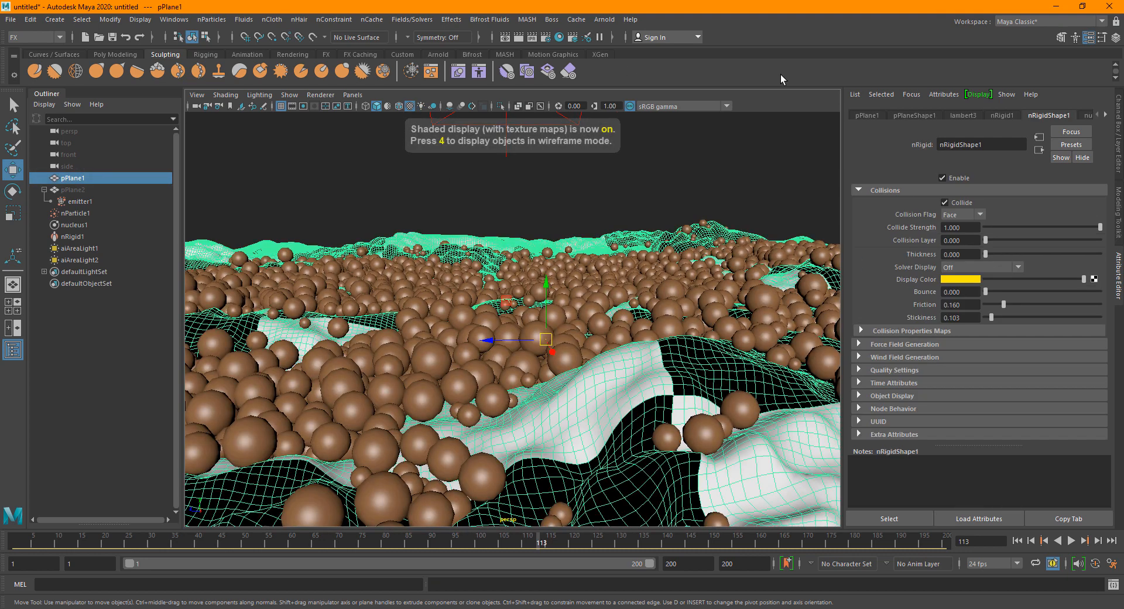
pyautogui.click(47, 37)
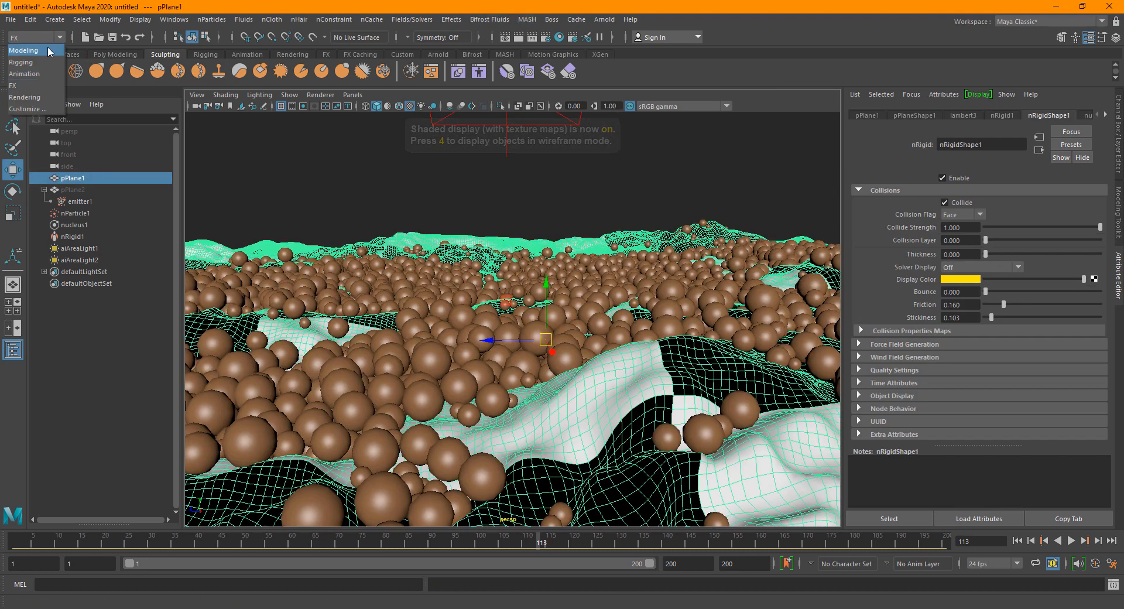
pyautogui.click(55, 49)
pyautogui.click(450, 20)
pyautogui.click(487, 86)
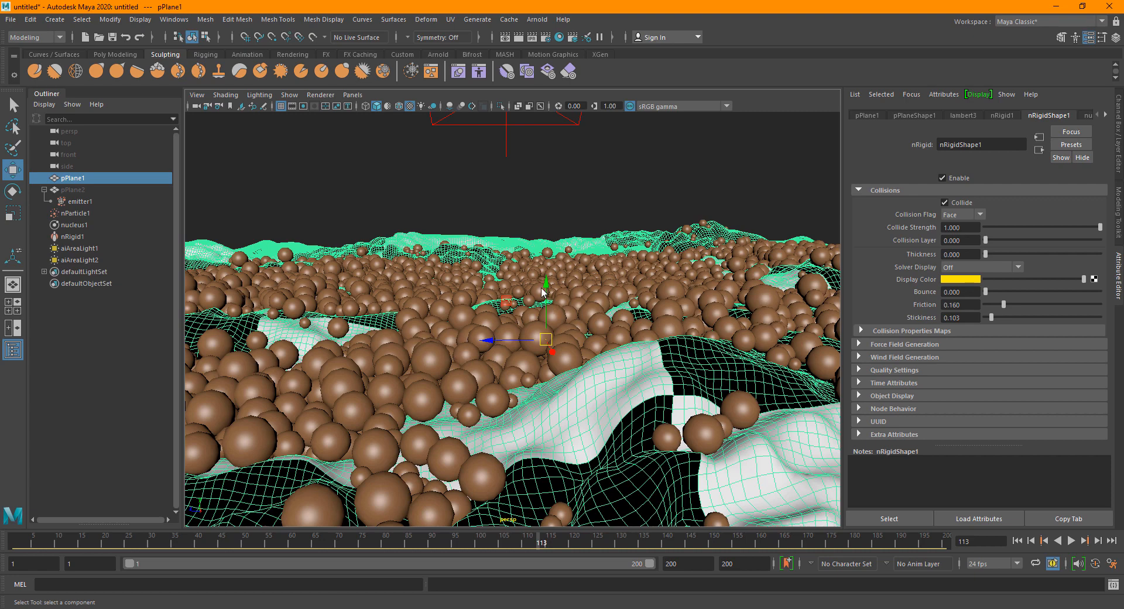
pyautogui.press('q')
pyautogui.click(599, 210)
pyautogui.scroll(-4, 579, 369)
pyautogui.keyDown('alt'); pyautogui.moveTo(593, 294); pyautogui.dragTo(680, 371); pyautogui.keyUp('alt')
pyautogui.scroll(-5, 604, 367)
# Set the Repeat UV of the checker texture on pPlane1's lambert3 material to 40 by 40.
pyautogui.click(736, 358)
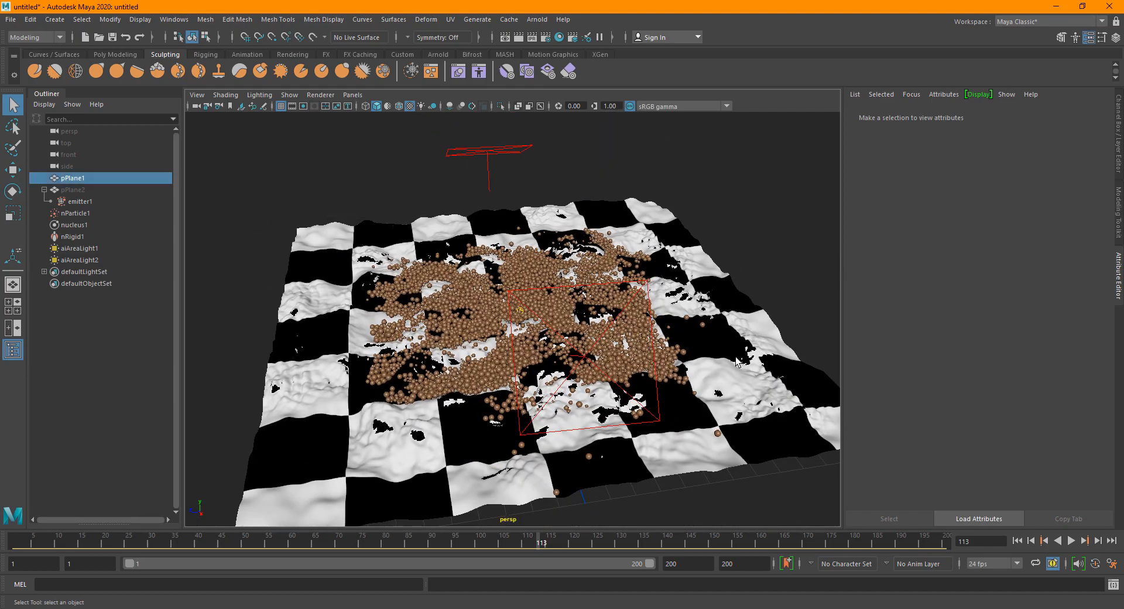
pyautogui.scroll(3, 737, 360)
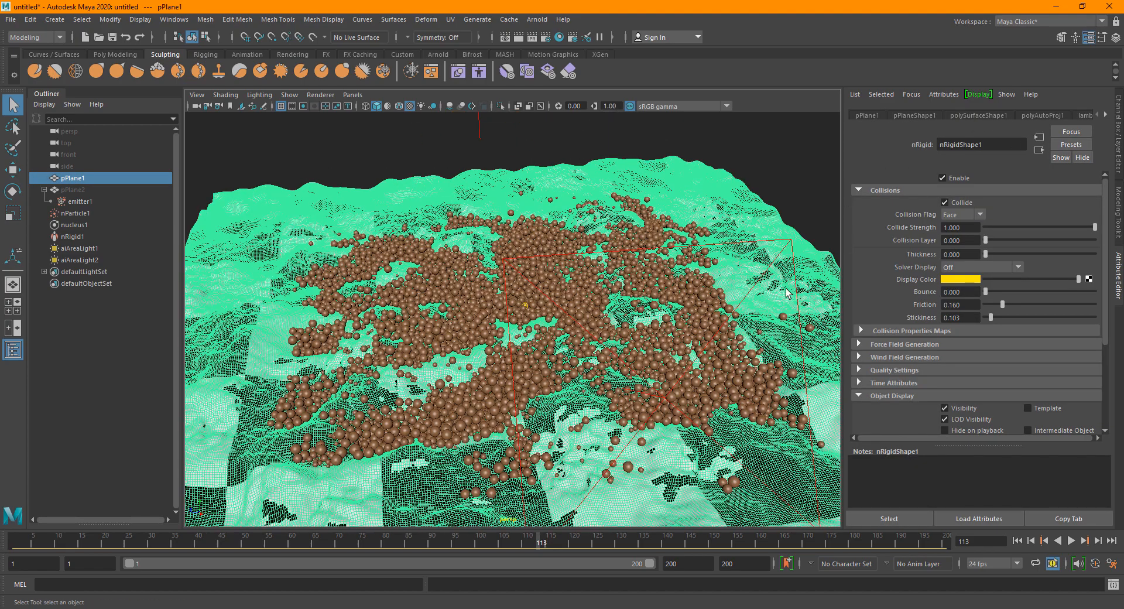
pyautogui.moveTo(614, 186); pyautogui.dragTo(628, 468, button='right')
pyautogui.click(1088, 247)
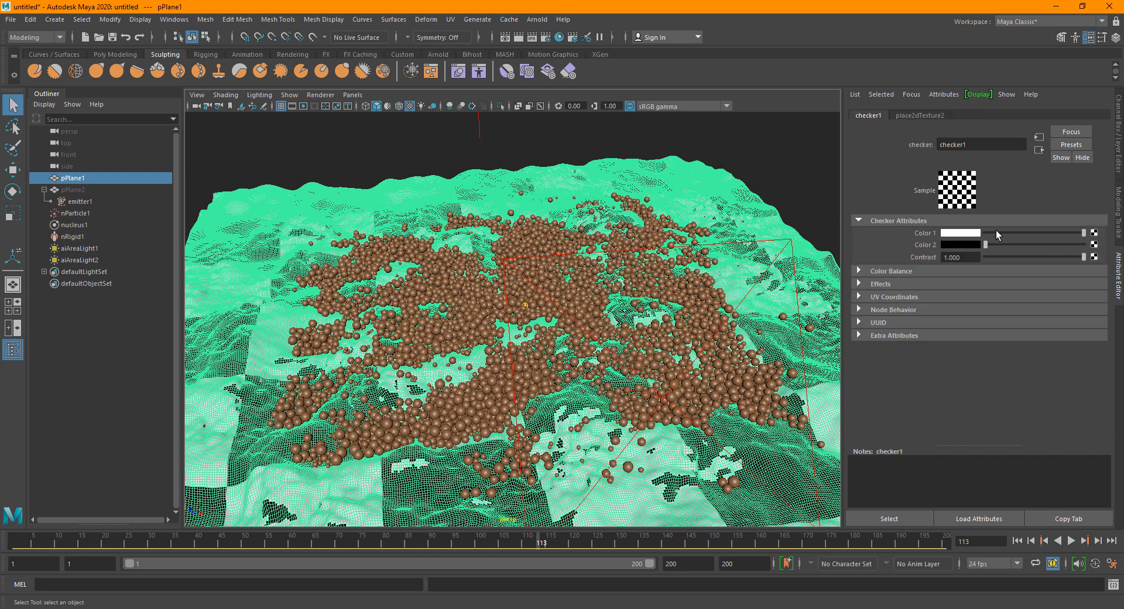
pyautogui.click(917, 116)
pyautogui.click(971, 324)
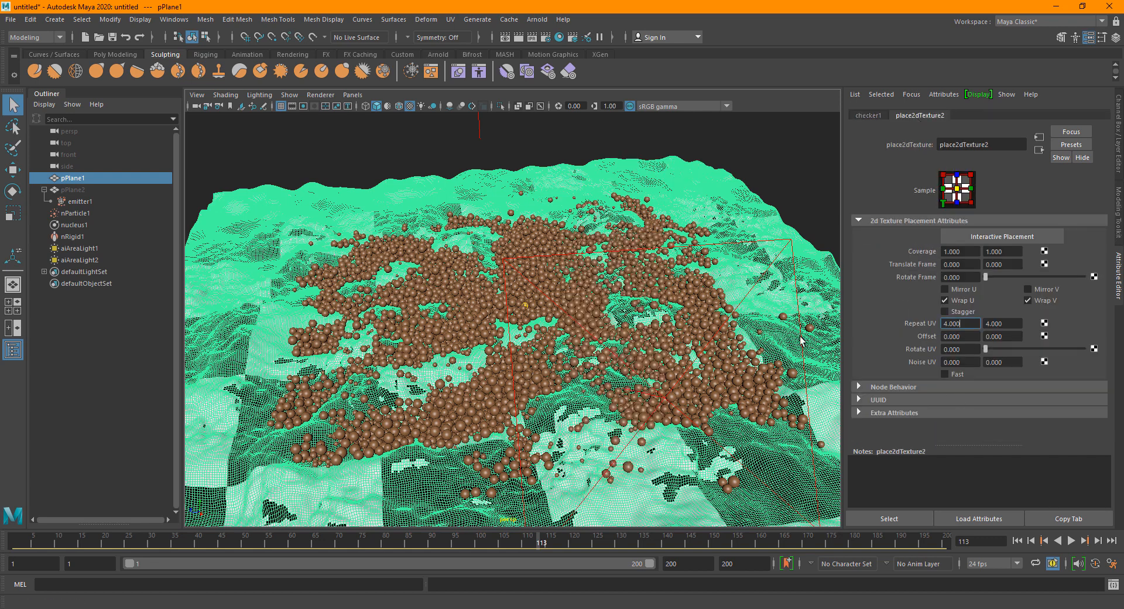
pyautogui.write('40')
pyautogui.press('Tab')
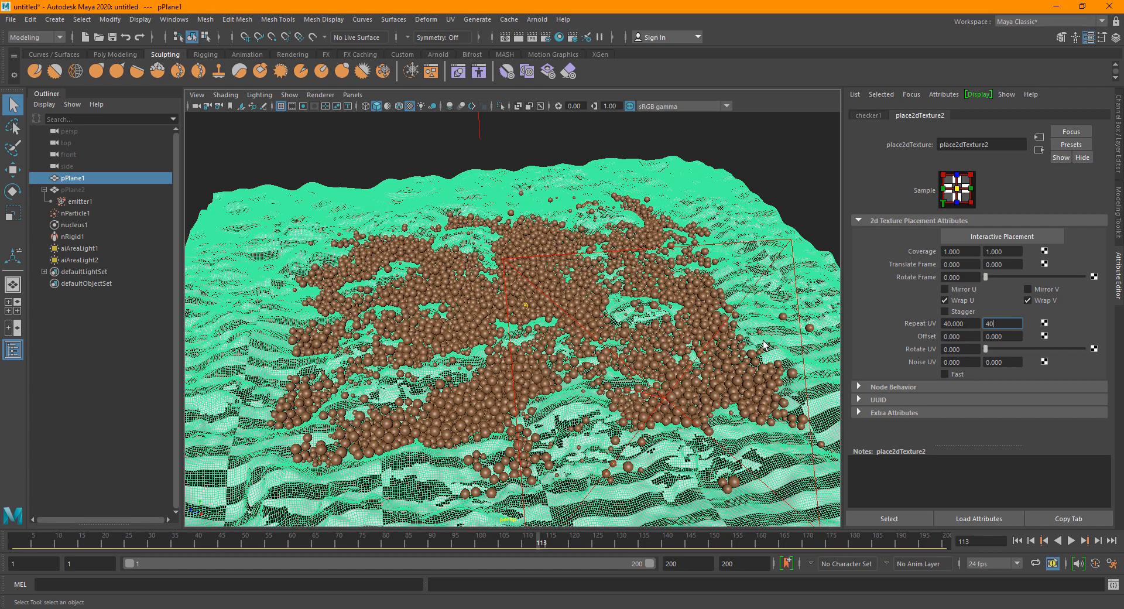
pyautogui.write('40')
pyautogui.press('Return')
pyautogui.click(778, 160)
pyautogui.scroll(3, 632, 281)
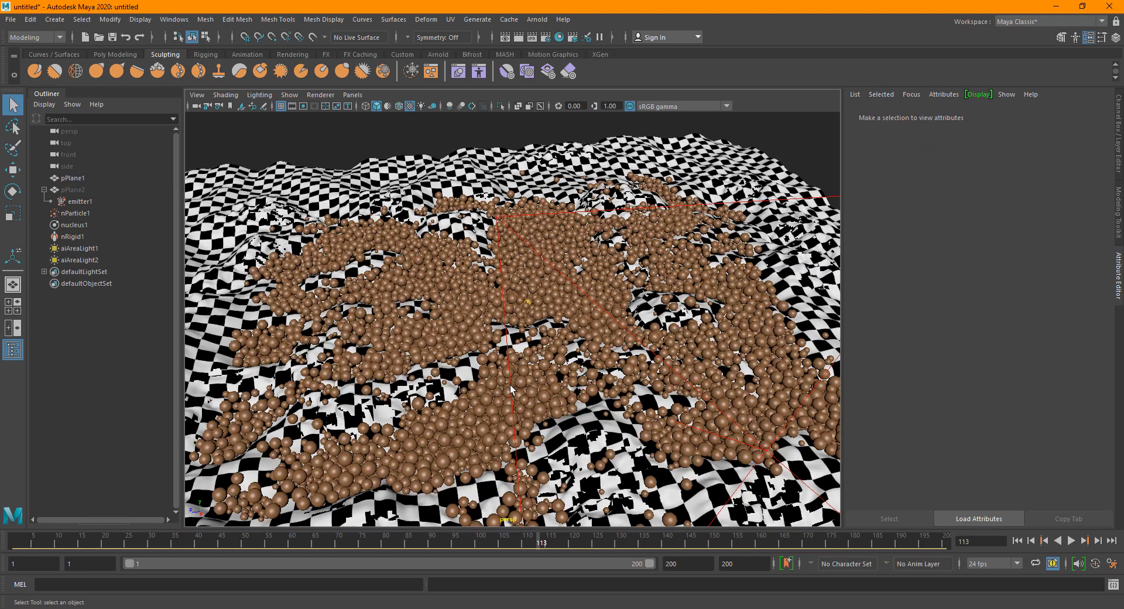
# Change Color 1 and Color 2 of the terrain's checker texture to two similar mid-grays for a subtle pattern.
pyautogui.moveTo(562, 351)
pyautogui.keyDown('alt'); pyautogui.mouseDown()
pyautogui.moveTo(557, 286)
pyautogui.moveTo(545, 362)
pyautogui.mouseUp(); pyautogui.keyUp('alt')
pyautogui.scroll(2, 544, 362)
pyautogui.click(666, 426)
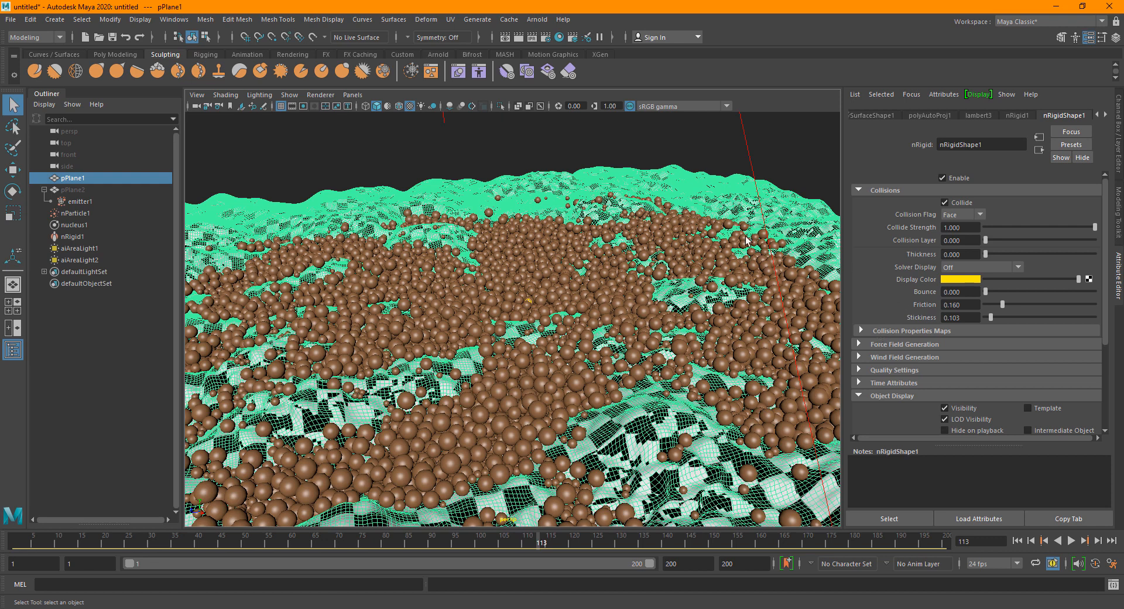
pyautogui.moveTo(739, 211); pyautogui.dragTo(751, 497, button='right')
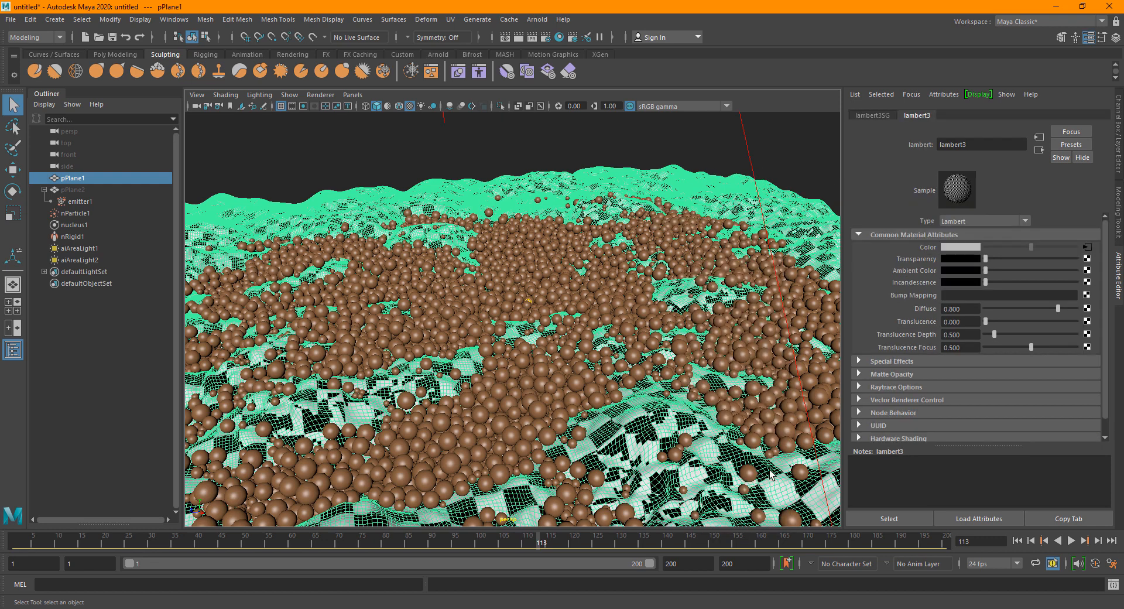
pyautogui.click(1087, 247)
pyautogui.click(867, 116)
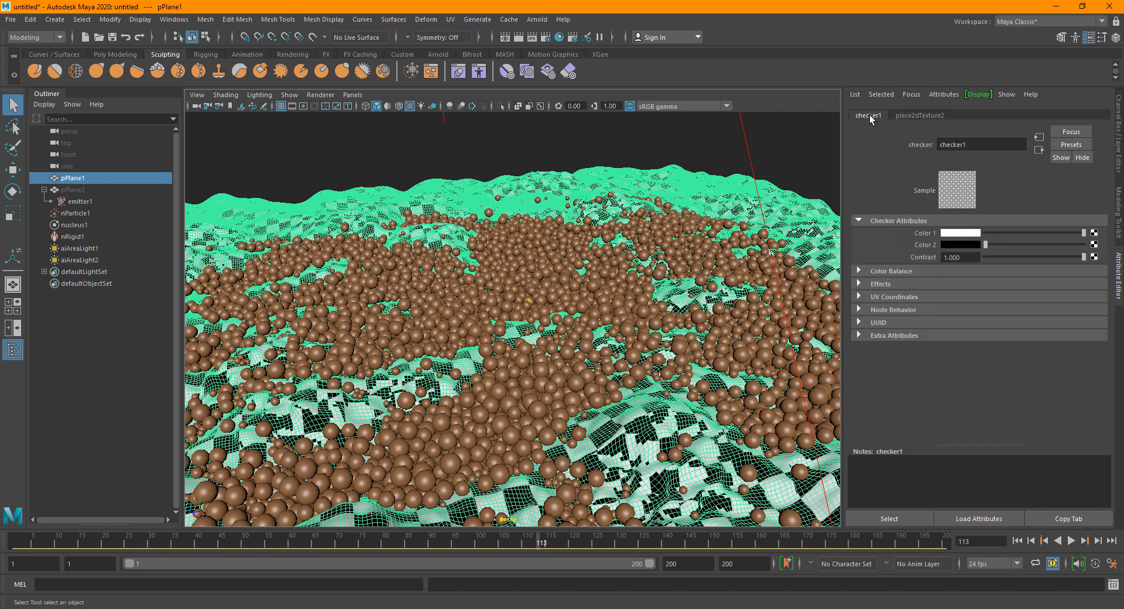
pyautogui.moveTo(1005, 245); pyautogui.dragTo(1034, 233)
pyautogui.click(1023, 244)
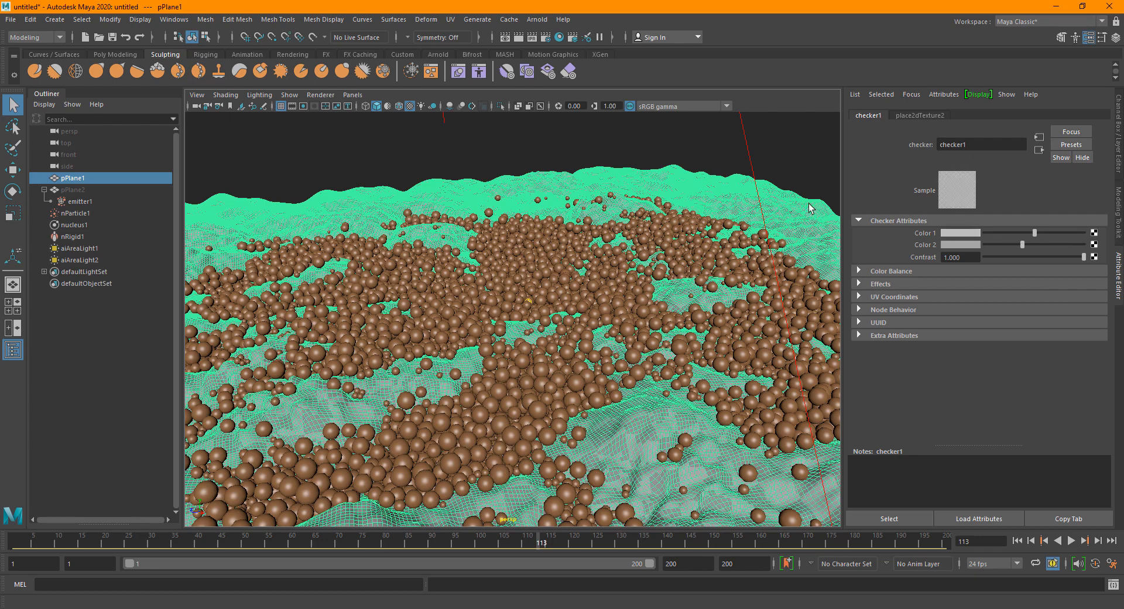
pyautogui.click(751, 168)
# Move the last brown marker of nParticle1's Color ramp to position 1.000 and add another marker at 0.704.
pyautogui.keyDown('alt'); pyautogui.moveTo(539, 386); pyautogui.dragTo(510, 382); pyautogui.keyUp('alt')
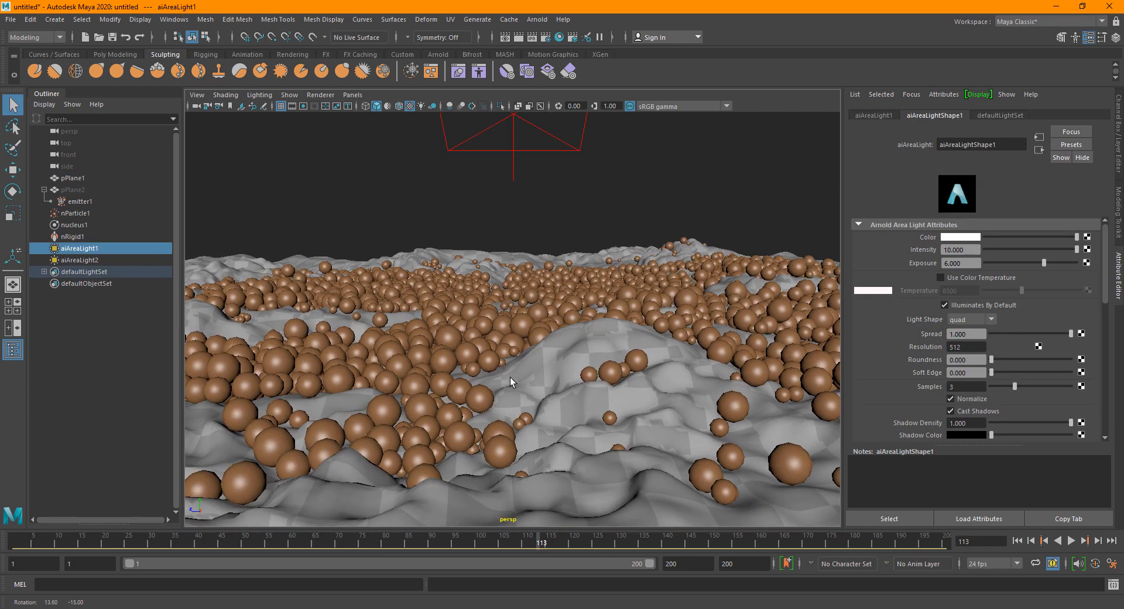
pyautogui.keyDown('alt'); pyautogui.moveTo(510, 382); pyautogui.dragTo(536, 342, button='middle'); pyautogui.keyUp('alt')
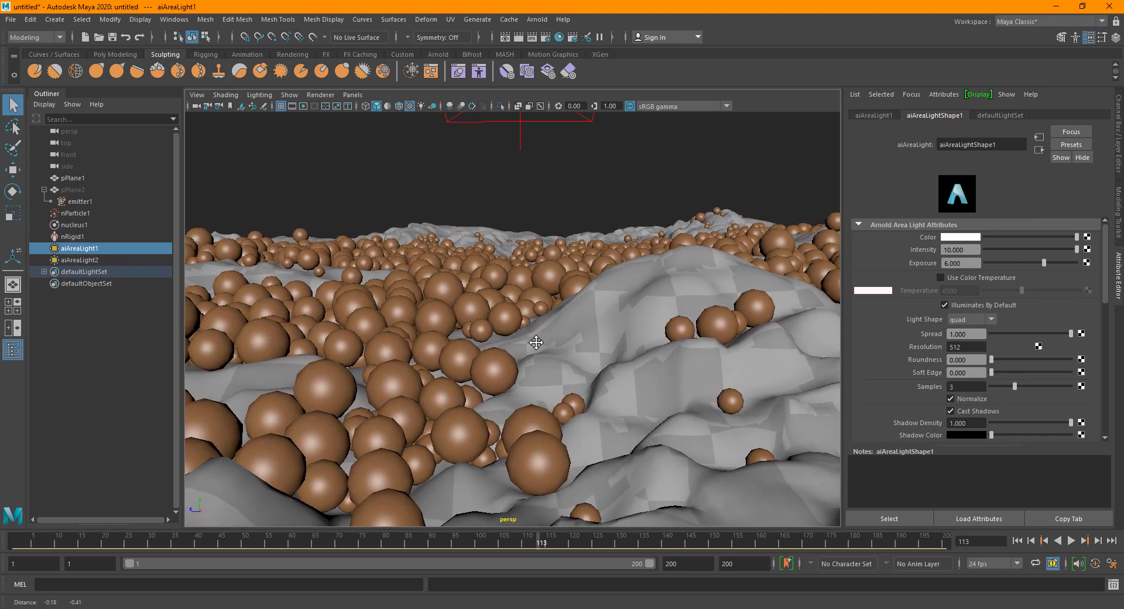
pyautogui.press('w')
pyautogui.click(495, 277)
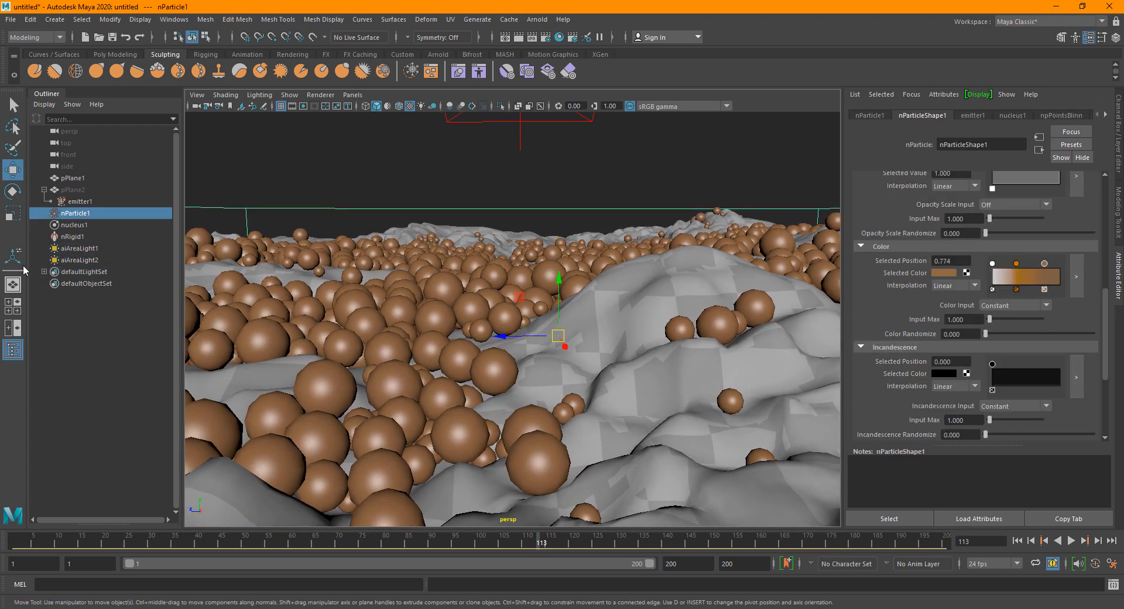
pyautogui.click(75, 248)
pyautogui.click(73, 236)
pyautogui.click(70, 213)
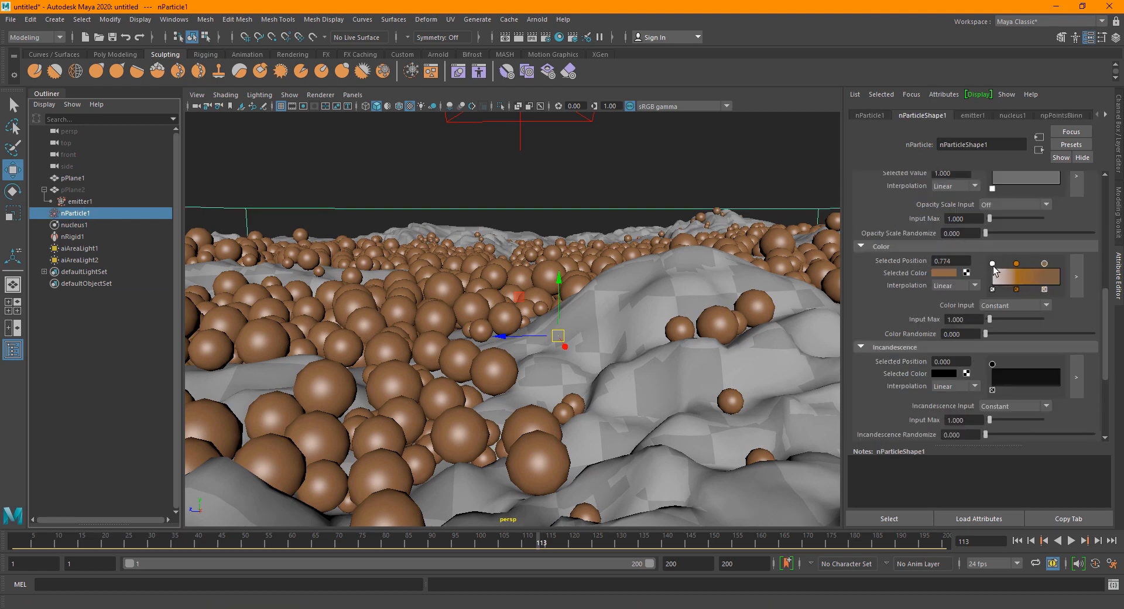
pyautogui.click(993, 265)
pyautogui.moveTo(1045, 264); pyautogui.dragTo(1087, 271)
pyautogui.click(1040, 271)
# Recolor the 0.357 marker of nParticle1's Color ramp light red, with hue 360 and value 1.000.
pyautogui.click(993, 265)
pyautogui.click(1017, 263)
pyautogui.click(953, 273)
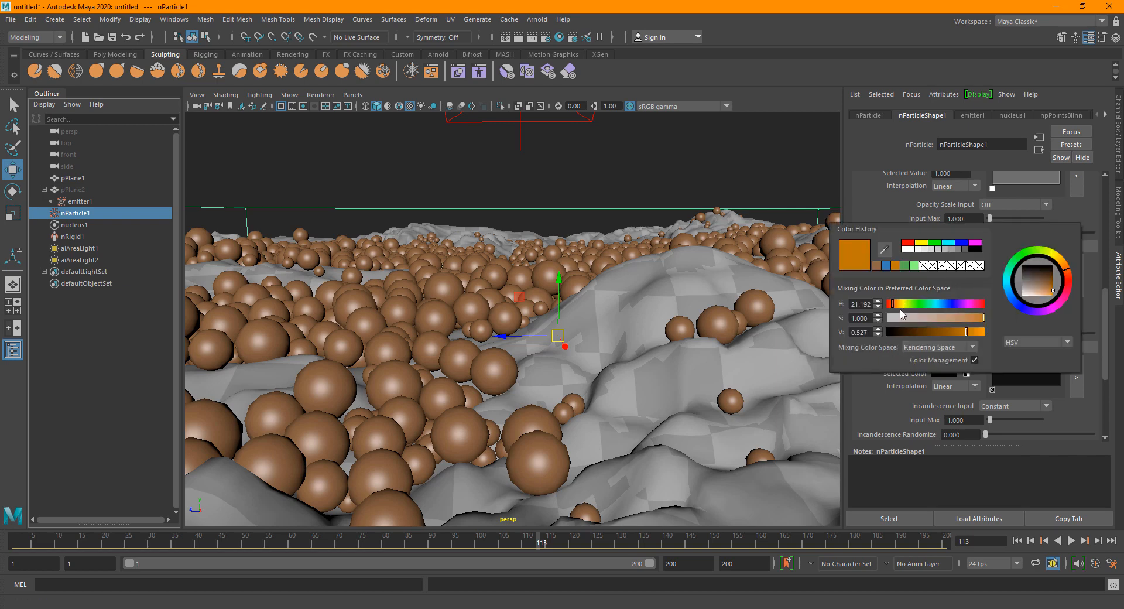
pyautogui.moveTo(893, 304); pyautogui.dragTo(873, 303)
pyautogui.moveTo(968, 332); pyautogui.dragTo(989, 341)
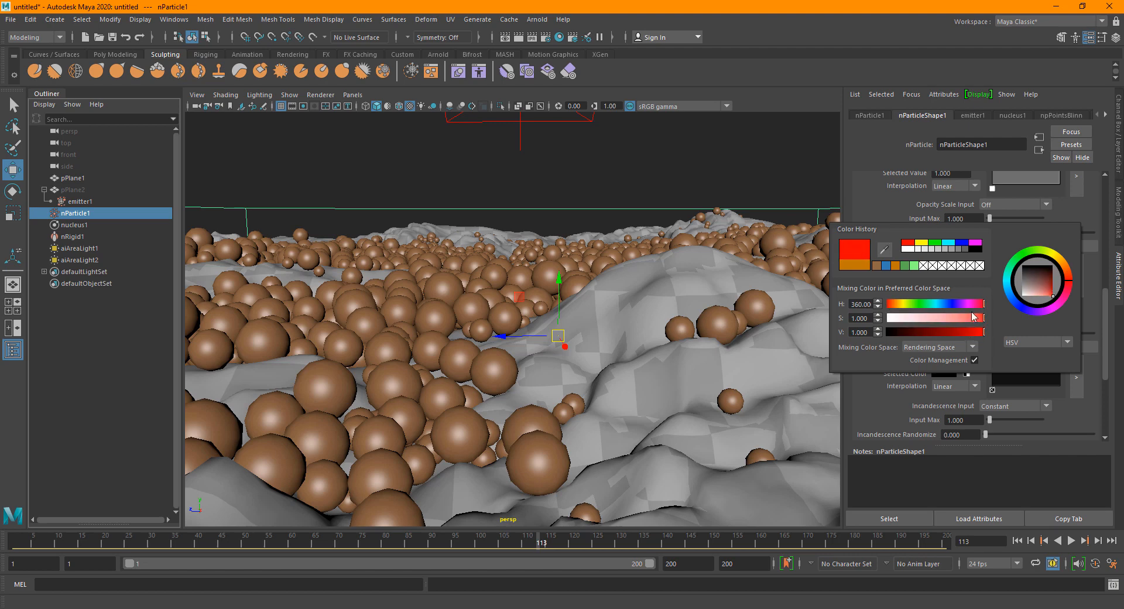
pyautogui.click(976, 318)
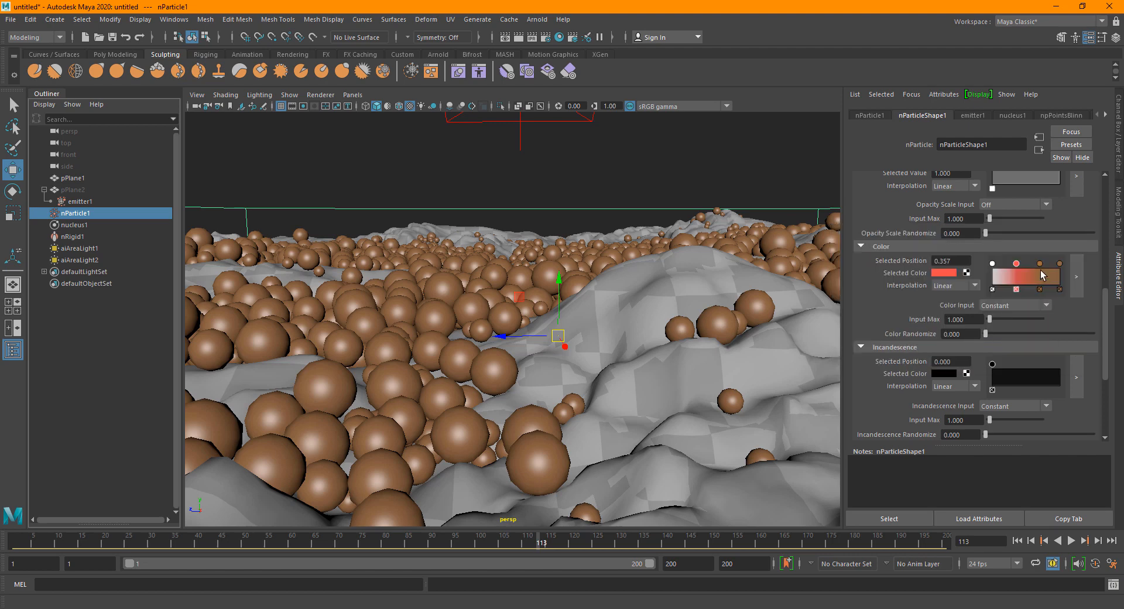
# Recolor the ramp's 0.704 marker green and its end marker blue with hue 219.23, saturation 0.788 and value 0.539.
pyautogui.click(1040, 263)
pyautogui.click(946, 272)
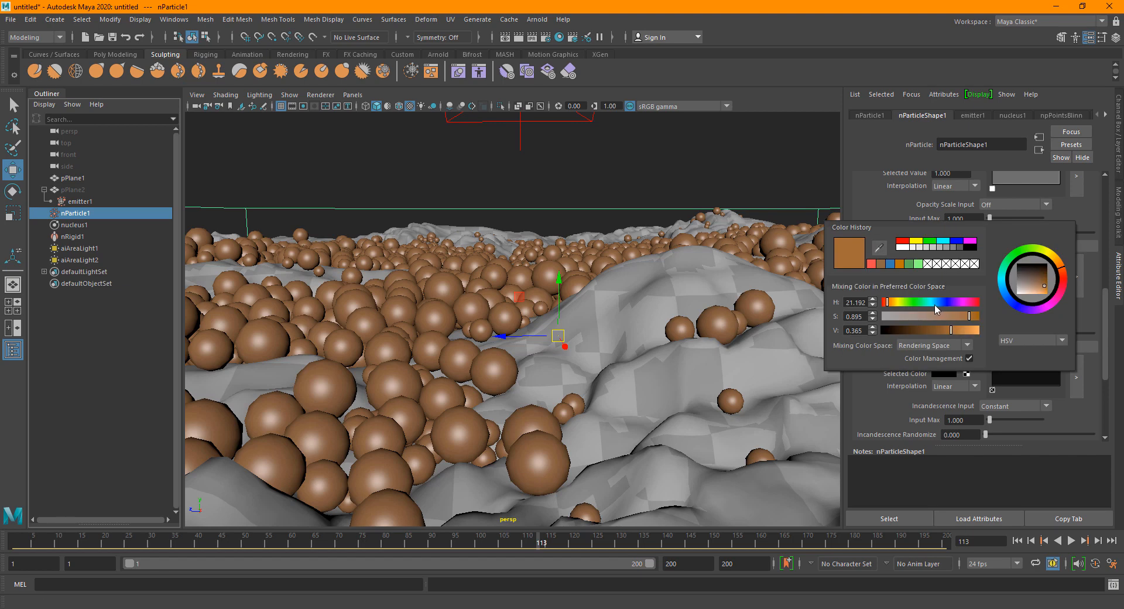
pyautogui.click(914, 303)
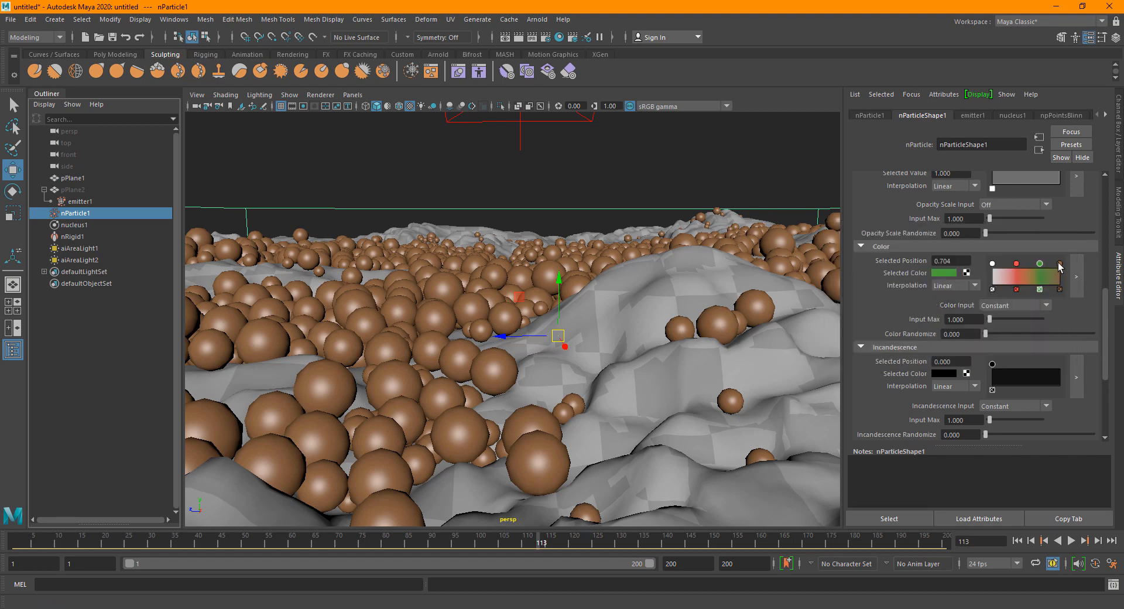
pyautogui.click(1060, 264)
pyautogui.click(944, 273)
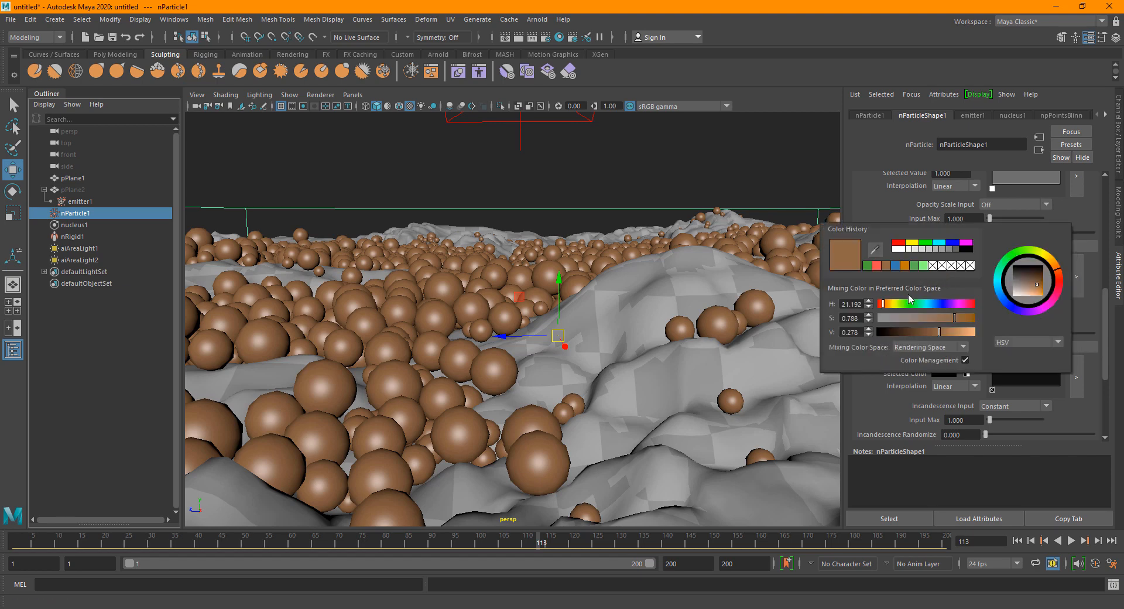
pyautogui.moveTo(945, 305); pyautogui.dragTo(955, 333)
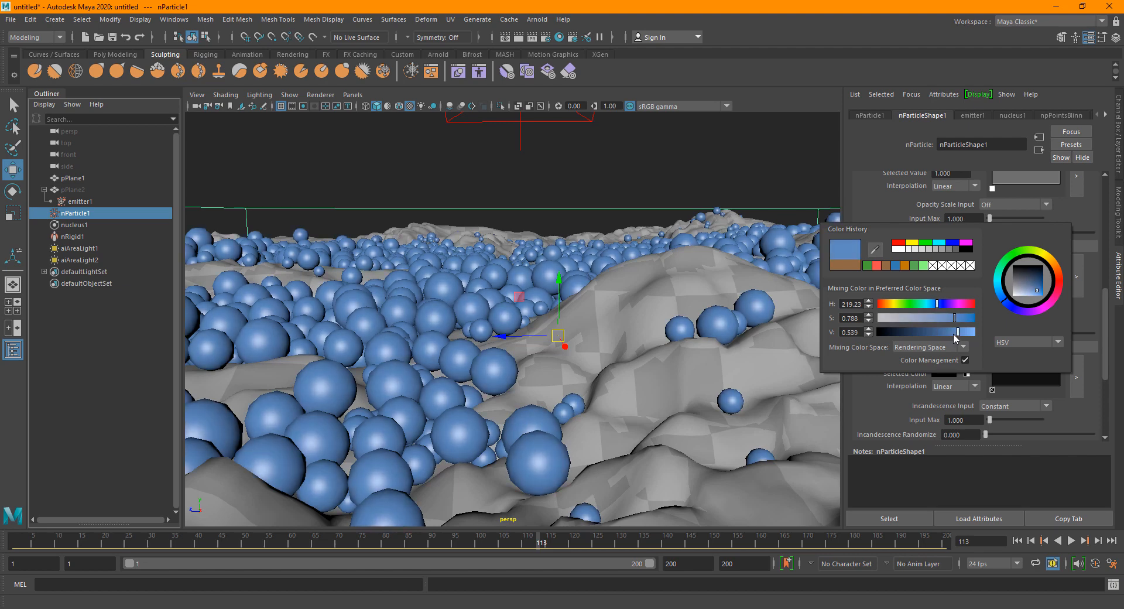
# Set nParticle1's Color Input to Randomized ID and deselect the particles.
pyautogui.click(1017, 305)
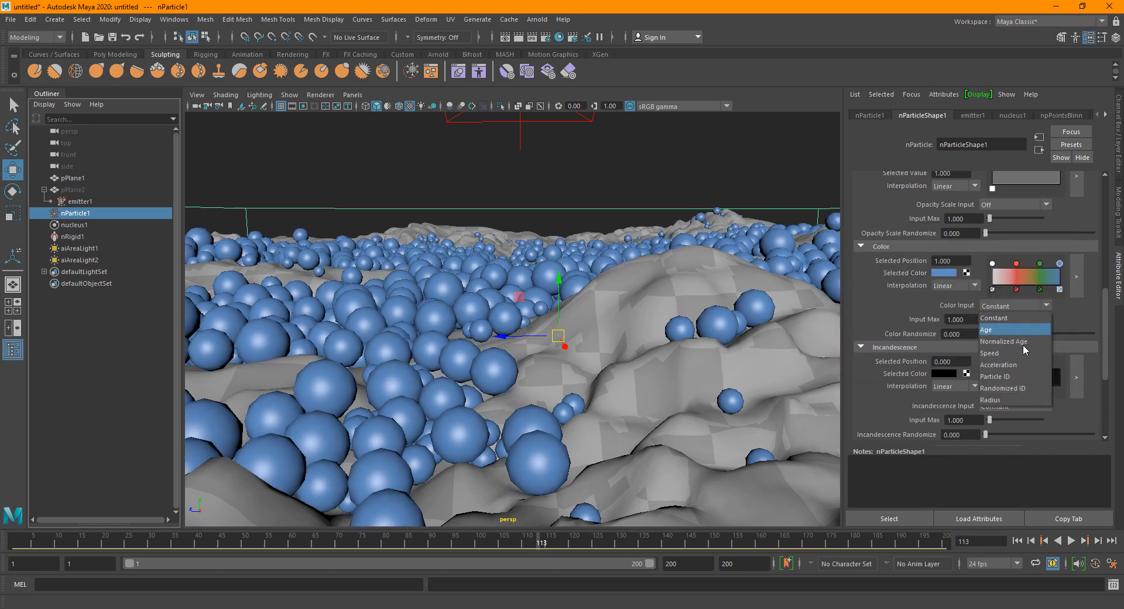
pyautogui.click(1020, 384)
pyautogui.click(590, 190)
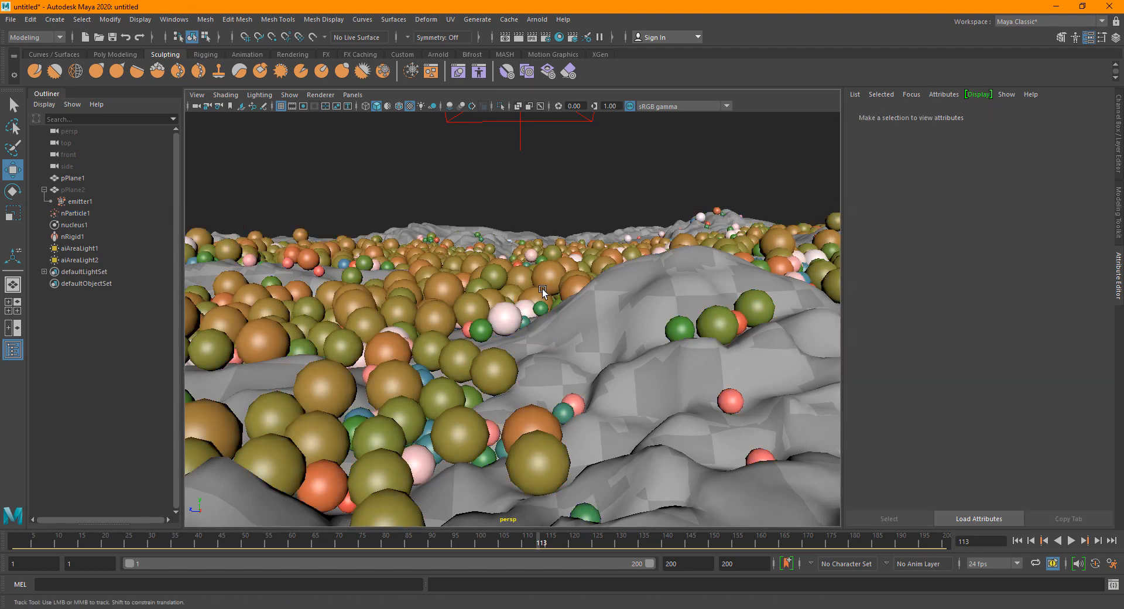
# Render the multicolored spheres live in Arnold RenderView from a closer view, then stop the render.
pyautogui.keyDown('alt'); pyautogui.moveTo(512, 285); pyautogui.dragTo(578, 266, button='middle'); pyautogui.keyUp('alt')
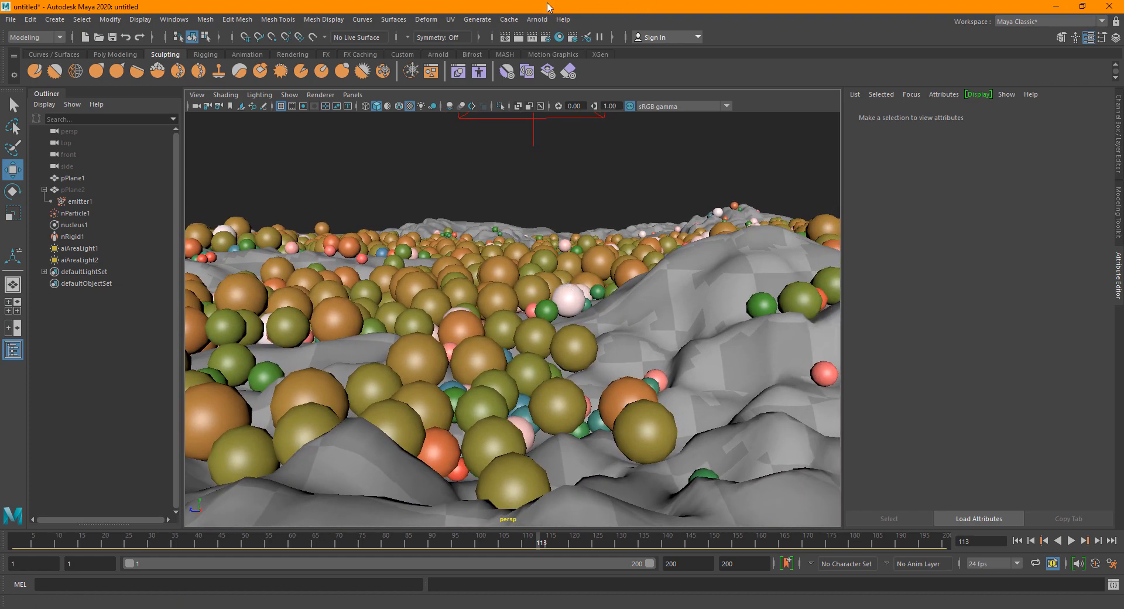
pyautogui.click(531, 20)
pyautogui.click(564, 55)
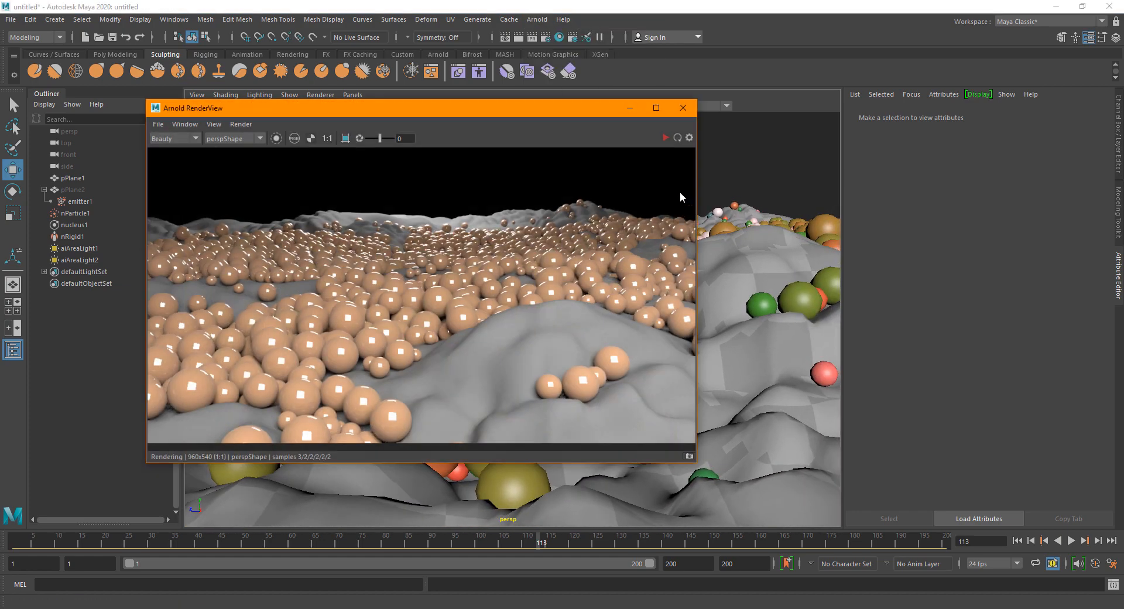
pyautogui.click(665, 139)
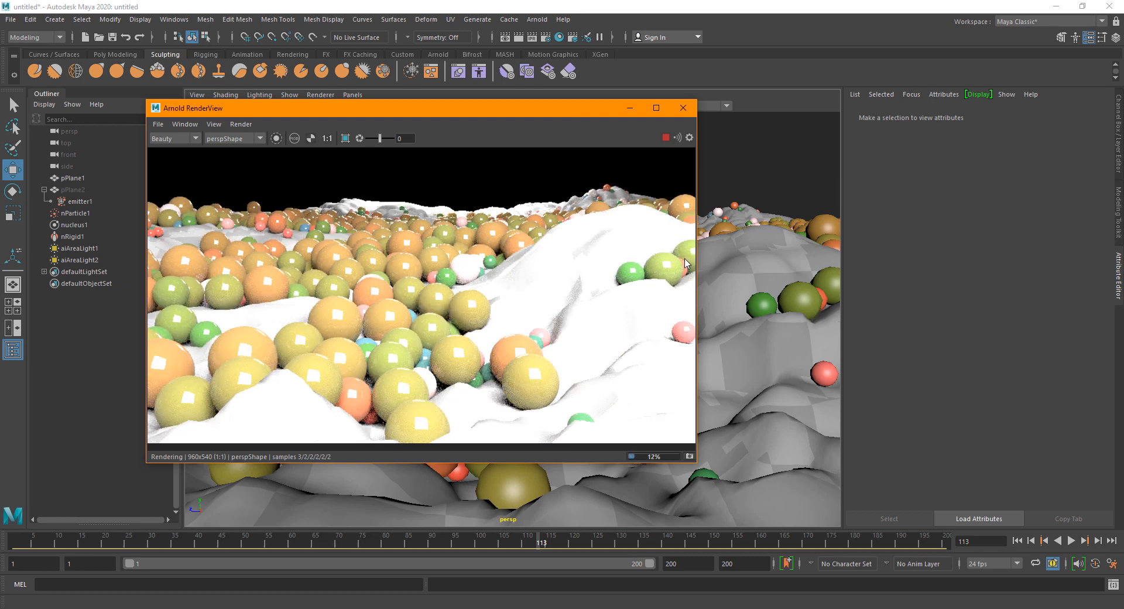
pyautogui.click(666, 138)
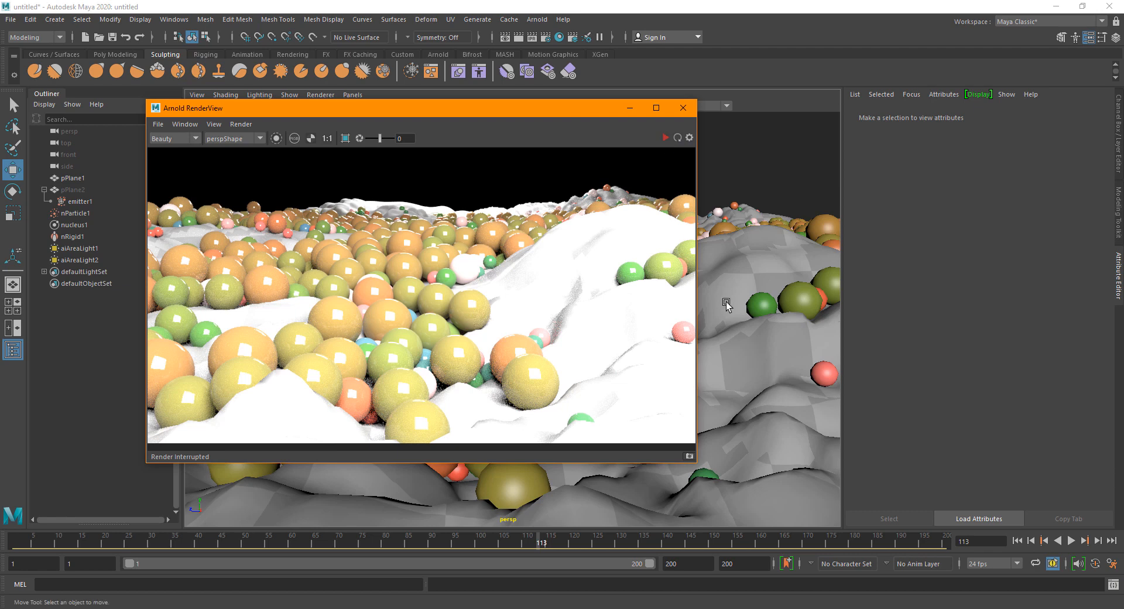
# Set the Exposure of aiAreaLight1 and aiAreaLight2 to 5 and check the lighting in a short live render.
pyautogui.click(754, 277)
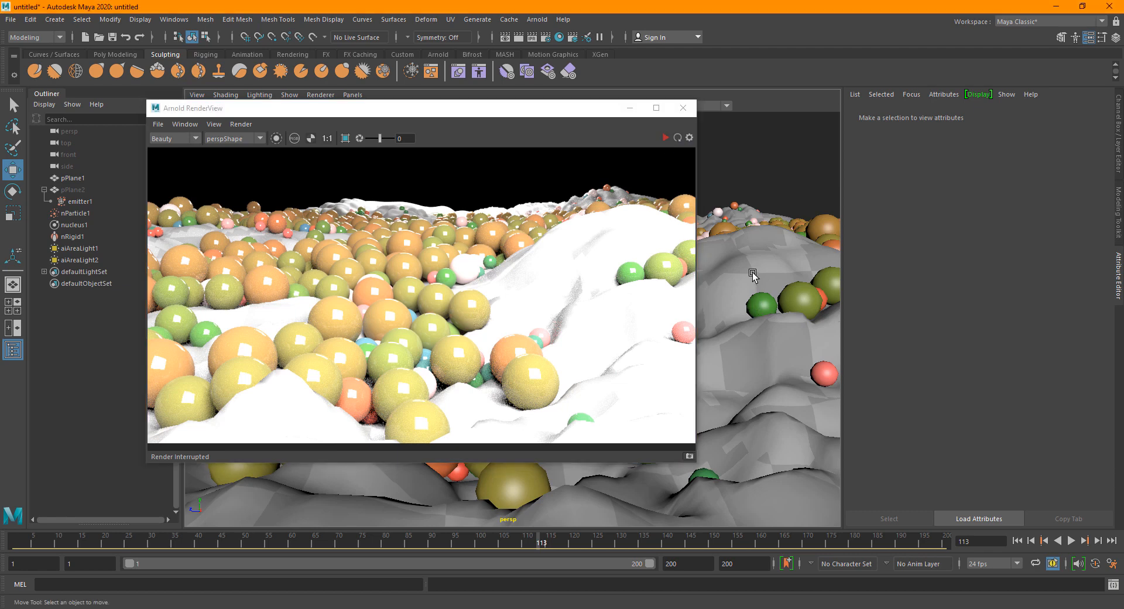
pyautogui.click(99, 247)
pyautogui.click(970, 251)
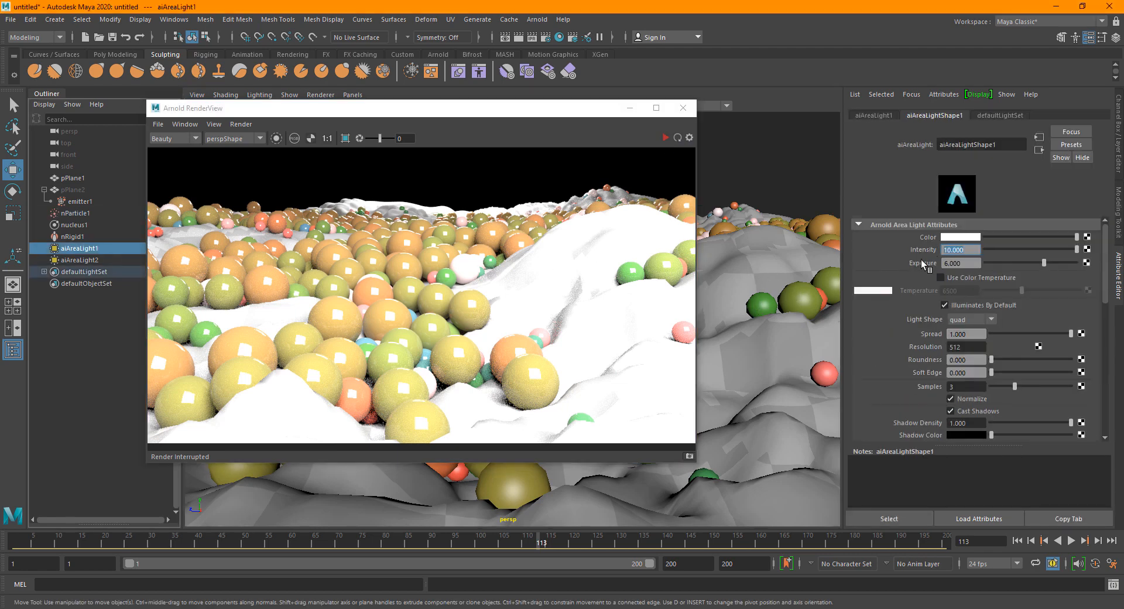
pyautogui.press('Tab')
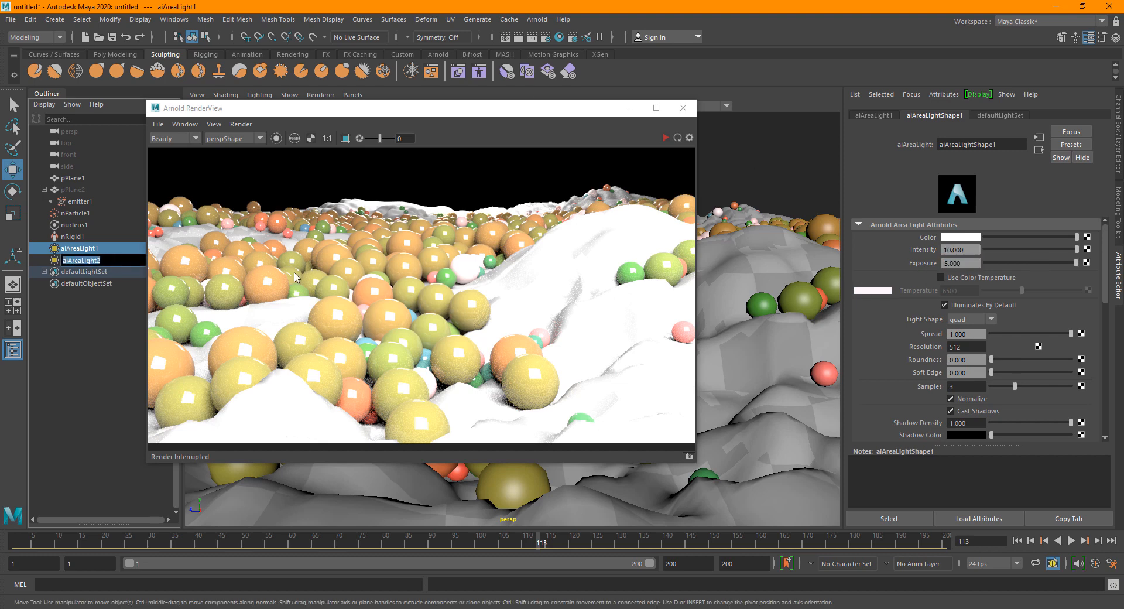
pyautogui.click(125, 272)
pyautogui.click(113, 261)
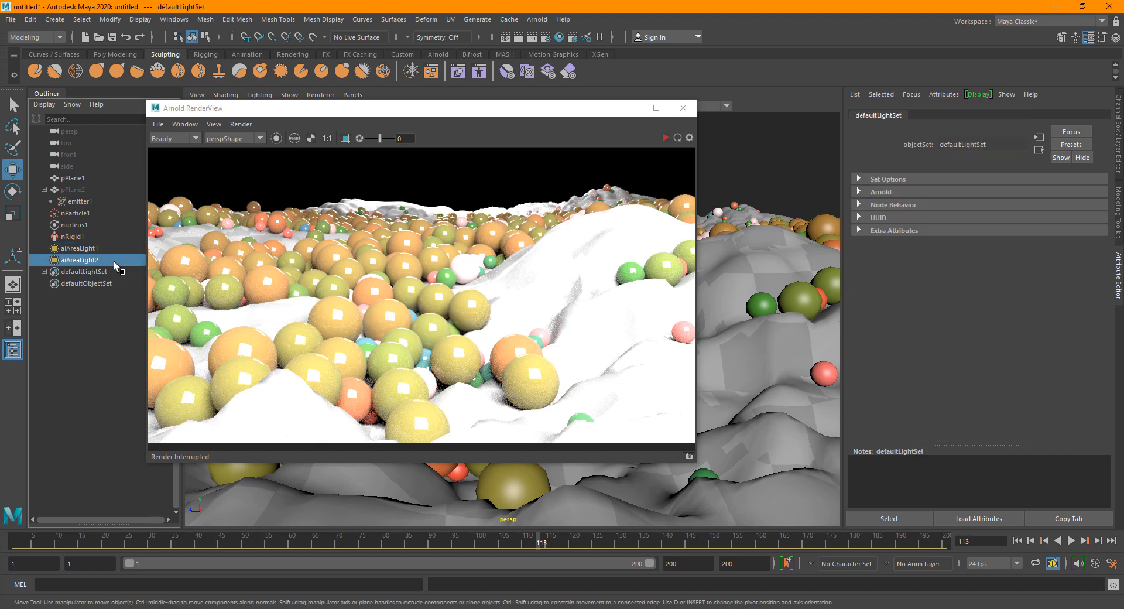
pyautogui.click(666, 137)
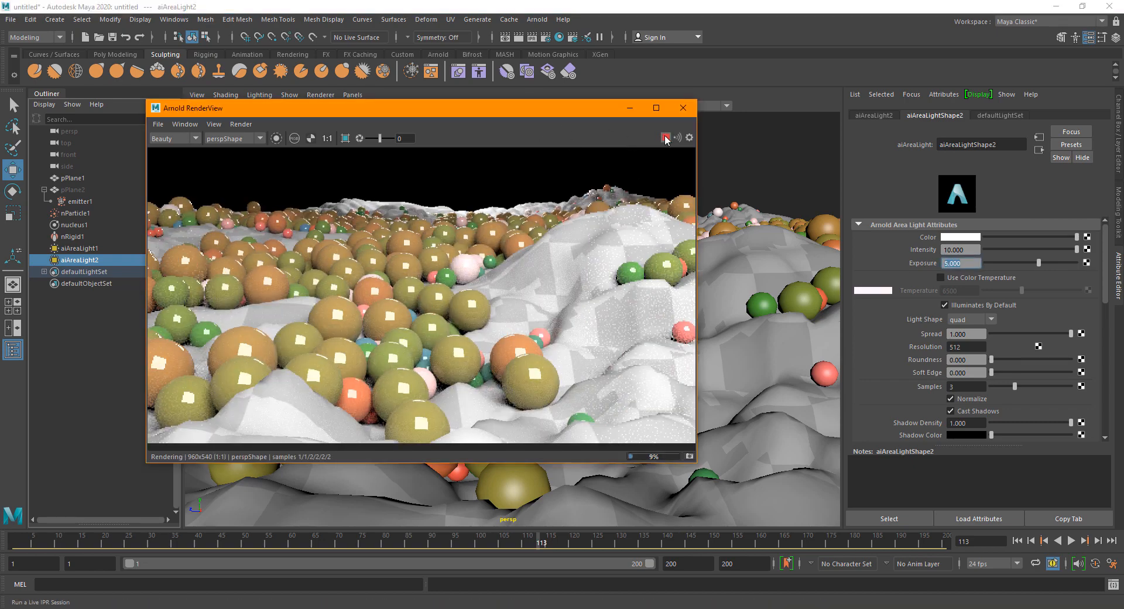
pyautogui.click(666, 138)
# Darken Color 2 of the terrain's checker texture and check the stronger contrast in a short live Arnold render.
pyautogui.click(727, 315)
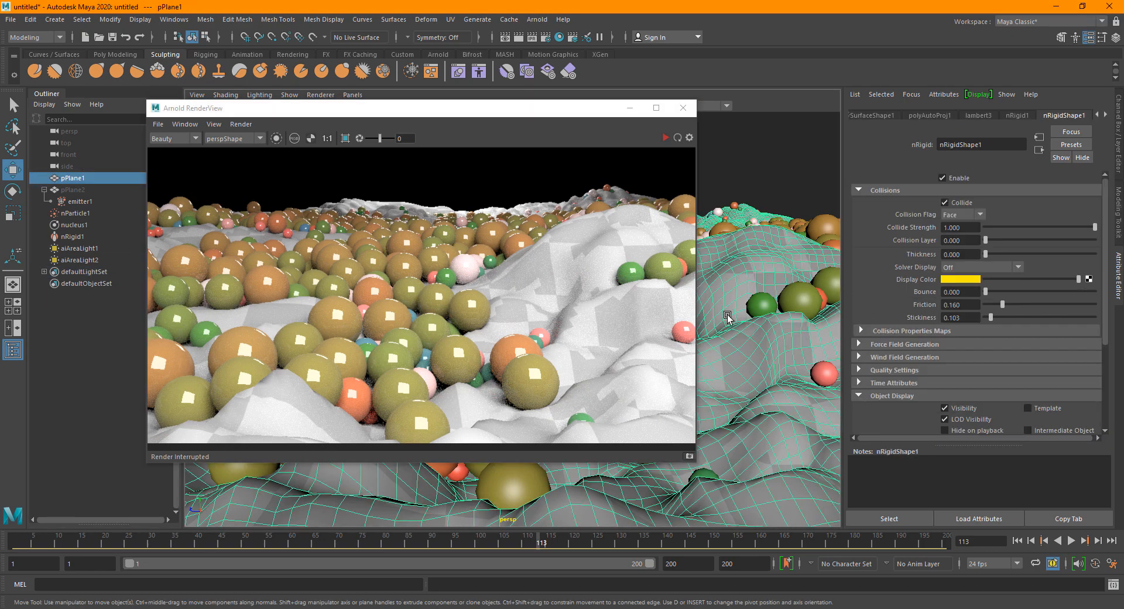
pyautogui.moveTo(812, 334); pyautogui.dragTo(843, 588, button='right')
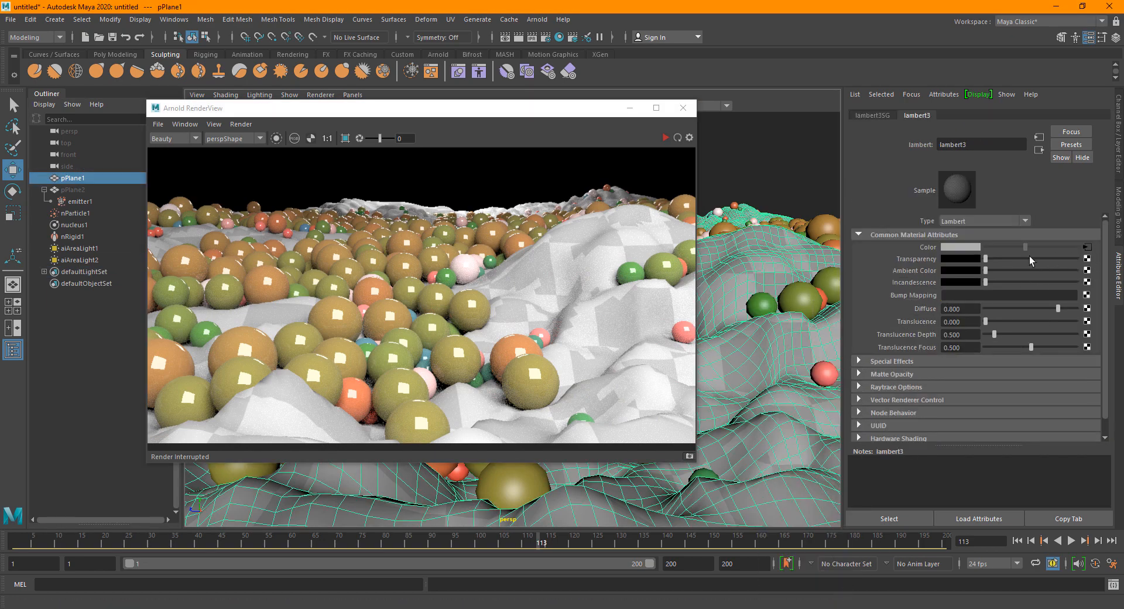
pyautogui.click(1085, 249)
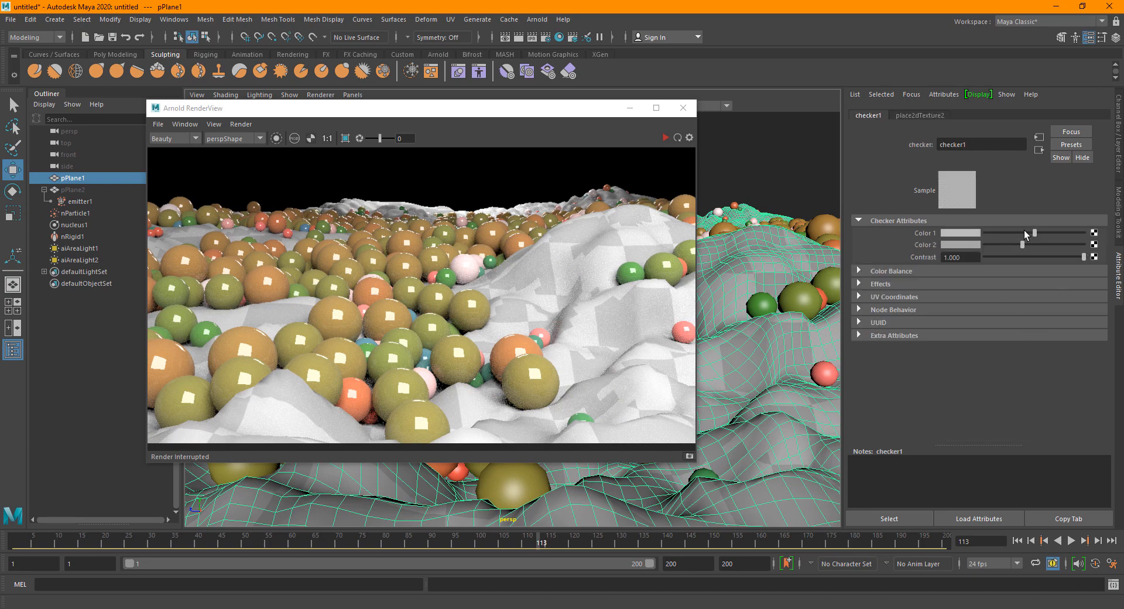
pyautogui.moveTo(1040, 236); pyautogui.dragTo(1013, 244)
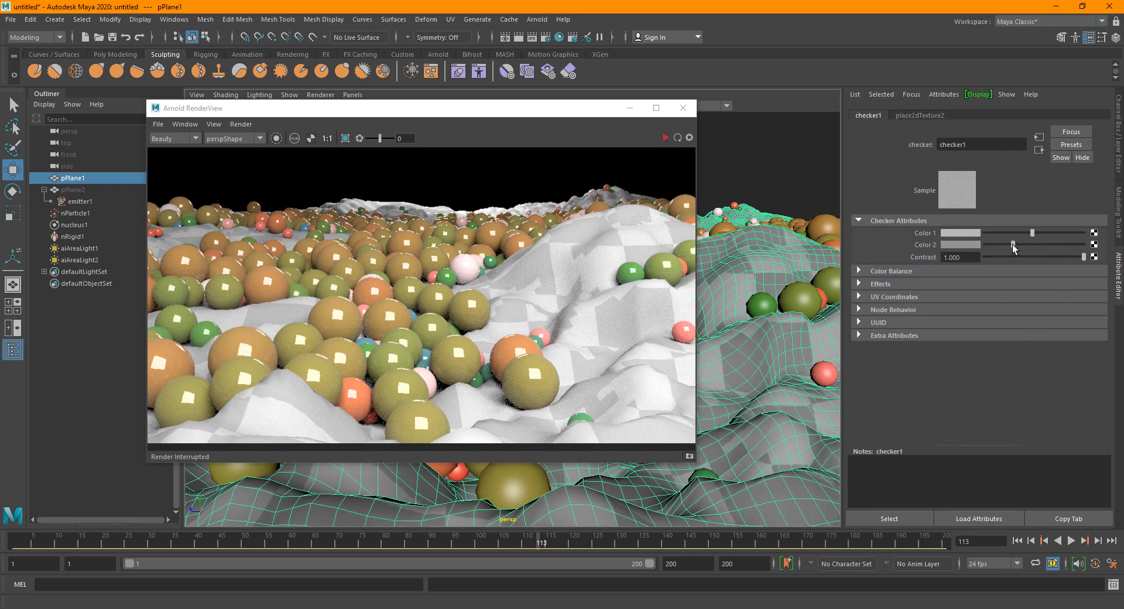
pyautogui.click(664, 138)
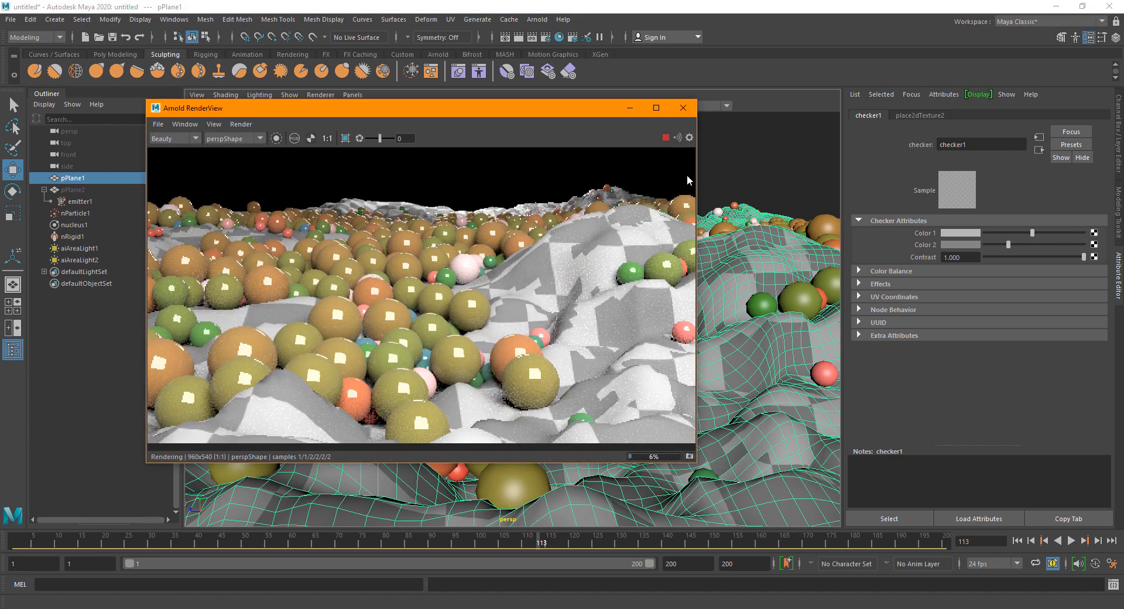
pyautogui.click(683, 108)
# Reframe the perspective view wider over the terrain and set Arnold's Camera (AA) samples to 4 and Diffuse samples to 3.
pyautogui.scroll(-4, 406, 351)
pyautogui.keyDown('alt'); pyautogui.moveTo(434, 350); pyautogui.dragTo(522, 351, button='middle'); pyautogui.keyUp('alt')
pyautogui.keyDown('alt'); pyautogui.moveTo(523, 352); pyautogui.dragTo(476, 368); pyautogui.keyUp('alt')
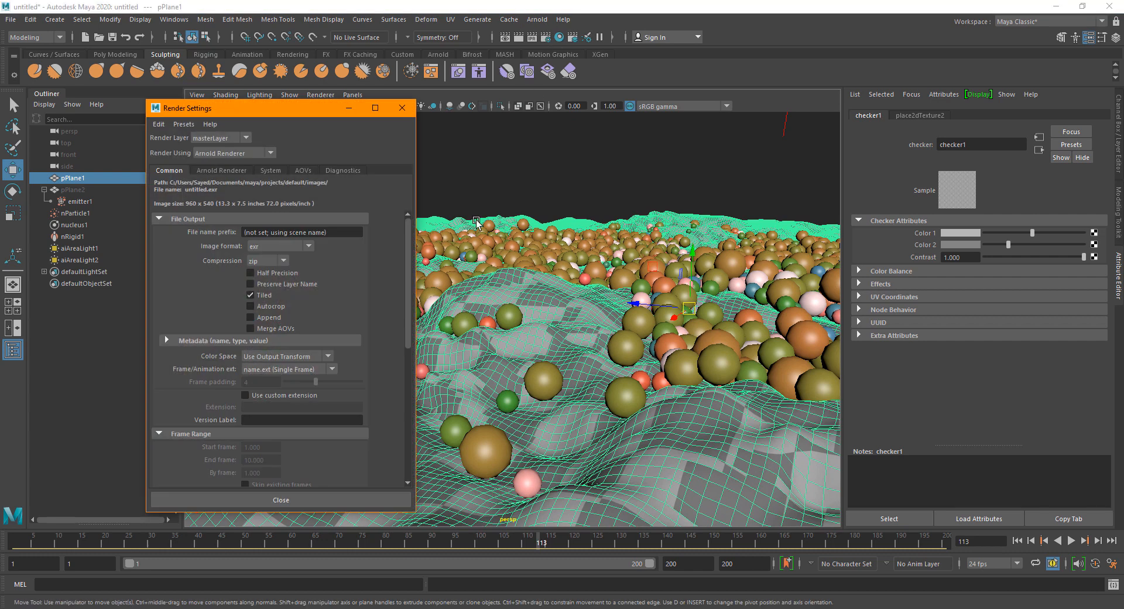
pyautogui.click(209, 171)
pyautogui.click(255, 233)
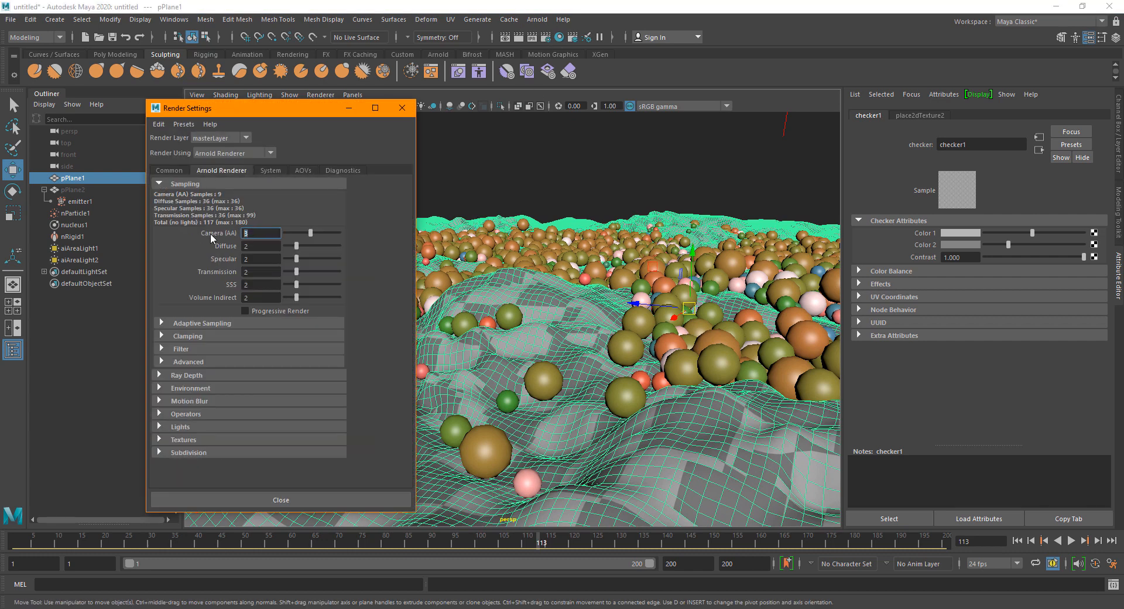
pyautogui.write('4')
pyautogui.press('Tab')
pyautogui.write('3')
pyautogui.press('Return')
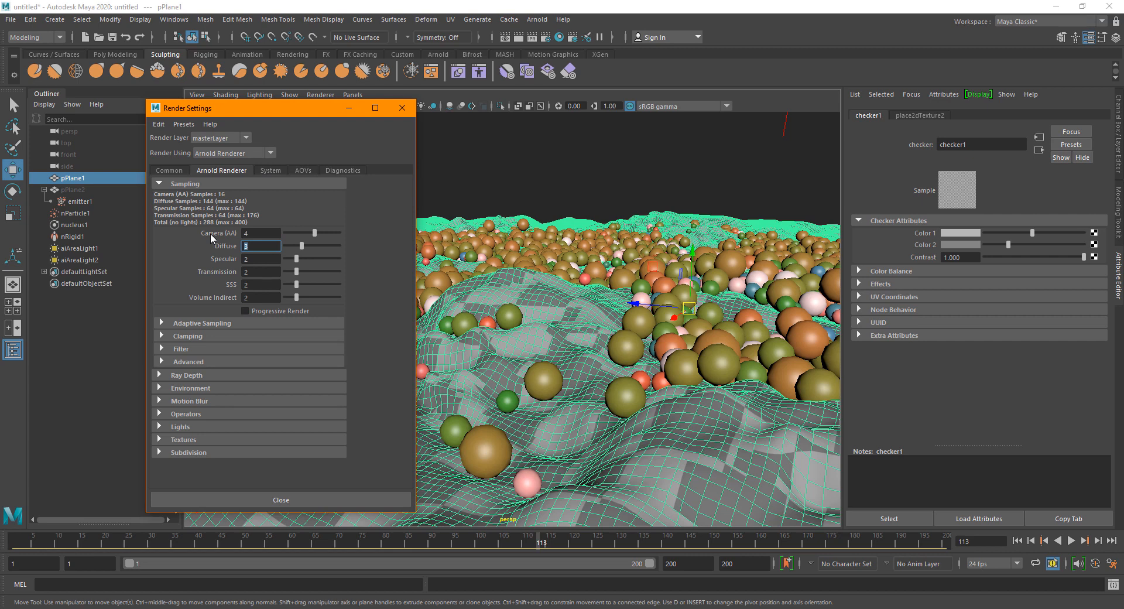
# Set the render image size to the HD_1080 preset.
pyautogui.click(175, 171)
pyautogui.scroll(-5, 212, 343)
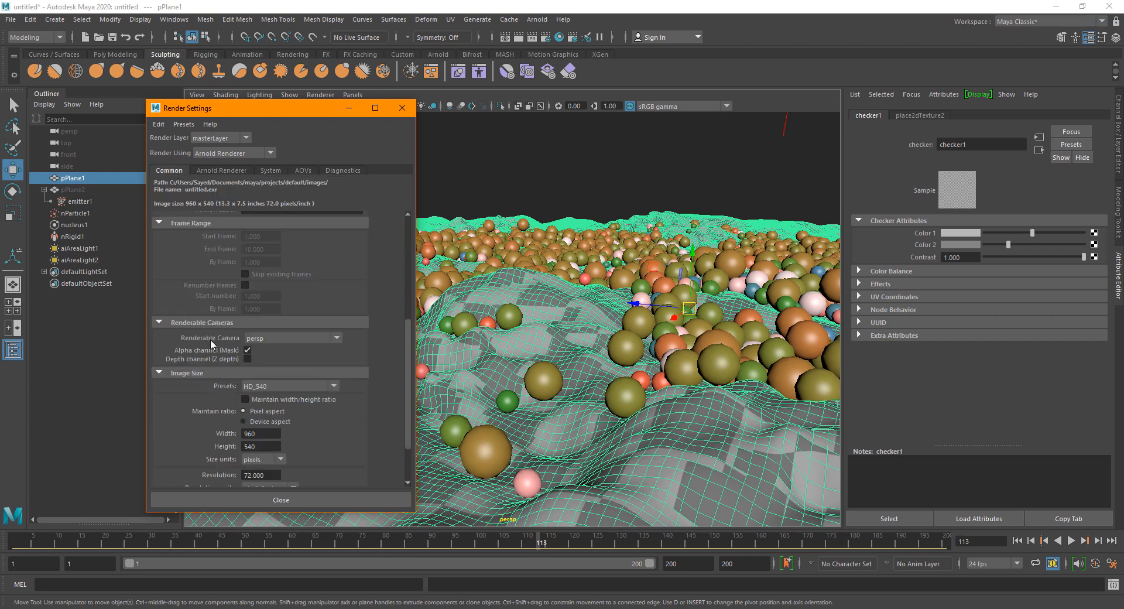
pyautogui.click(271, 385)
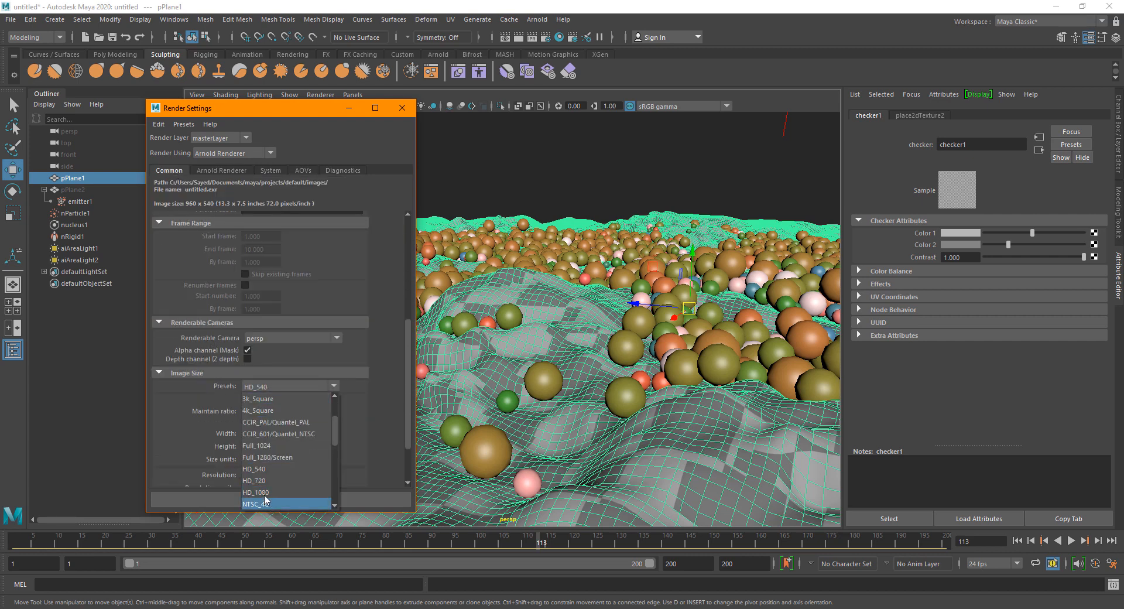
pyautogui.click(261, 492)
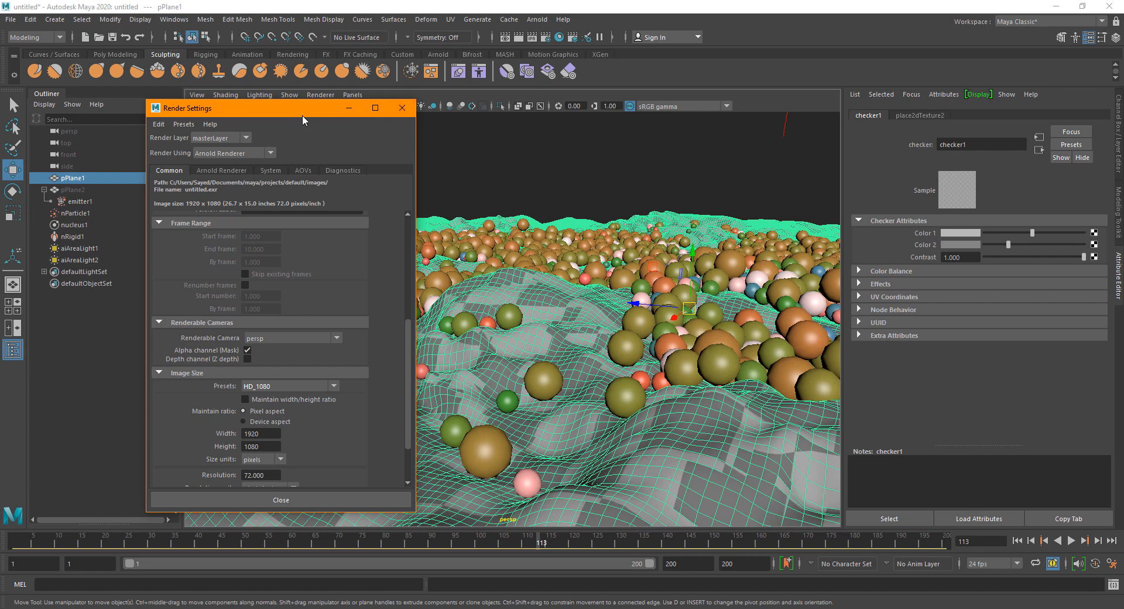
# Look over the previous image in Render View and render the current frame there with Arnold.
pyautogui.moveTo(303, 112); pyautogui.dragTo(440, 111)
pyautogui.click(504, 38)
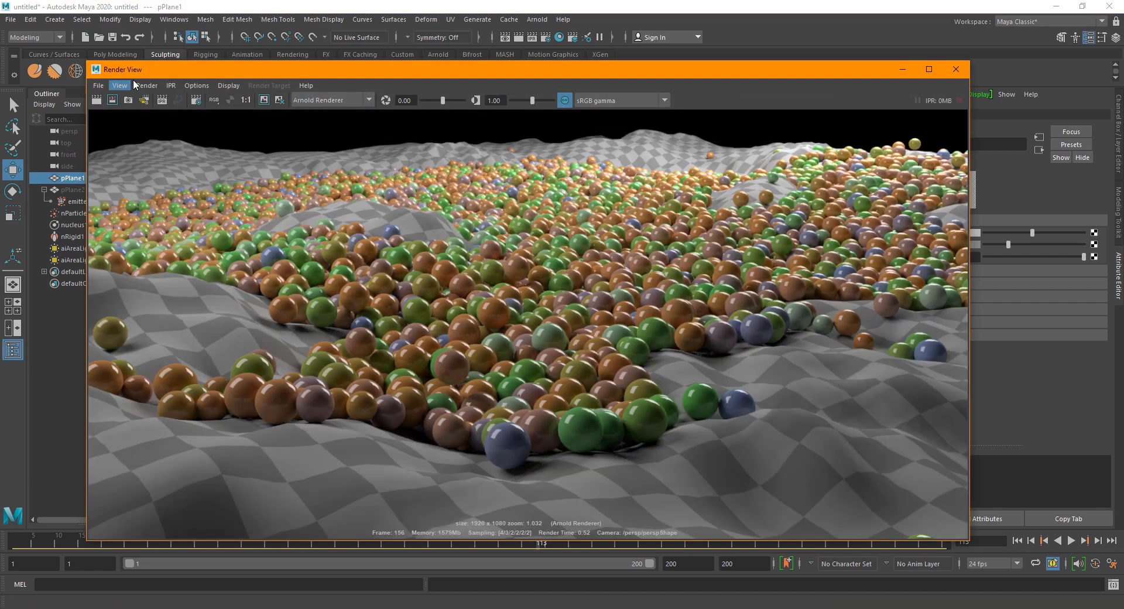
pyautogui.scroll(-2, 519, 275)
pyautogui.scroll(3, 518, 275)
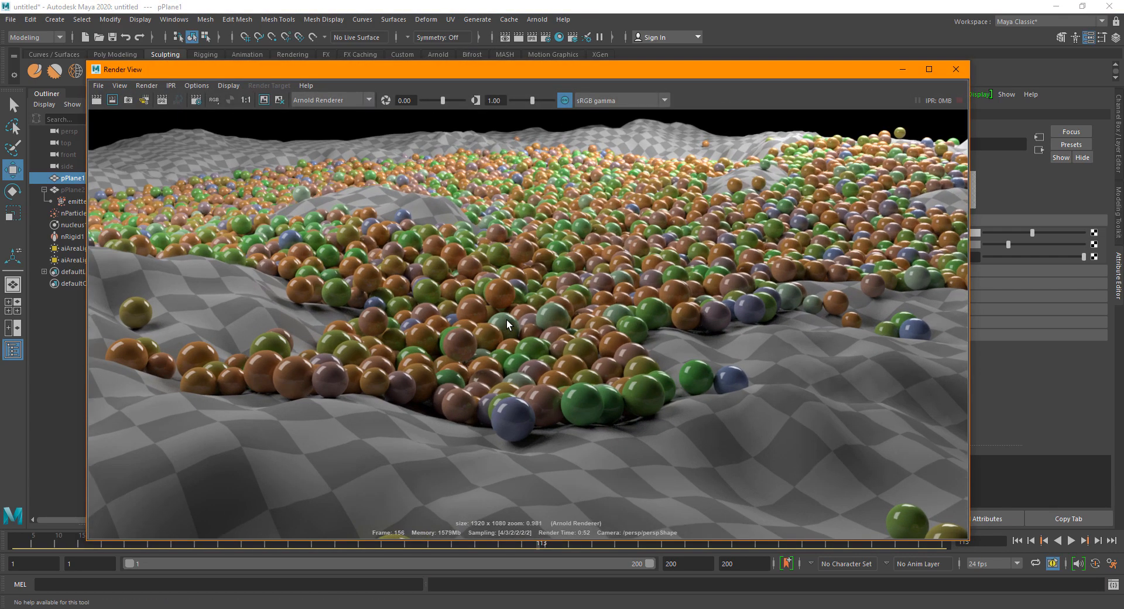
pyautogui.scroll(-2, 513, 298)
pyautogui.scroll(2, 507, 321)
pyautogui.scroll(-2, 507, 323)
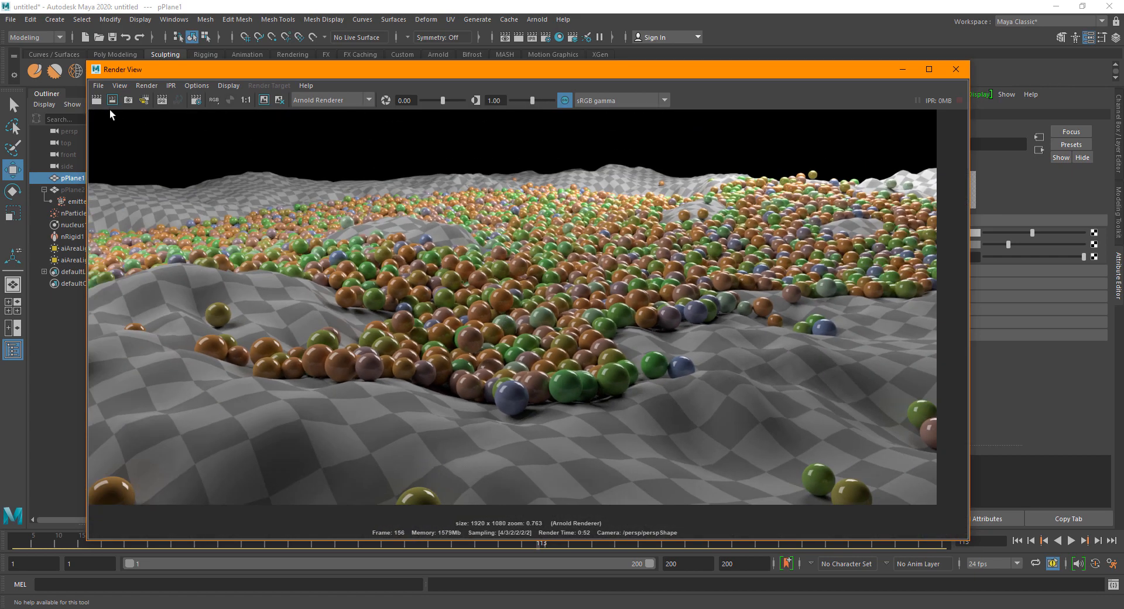
pyautogui.click(96, 99)
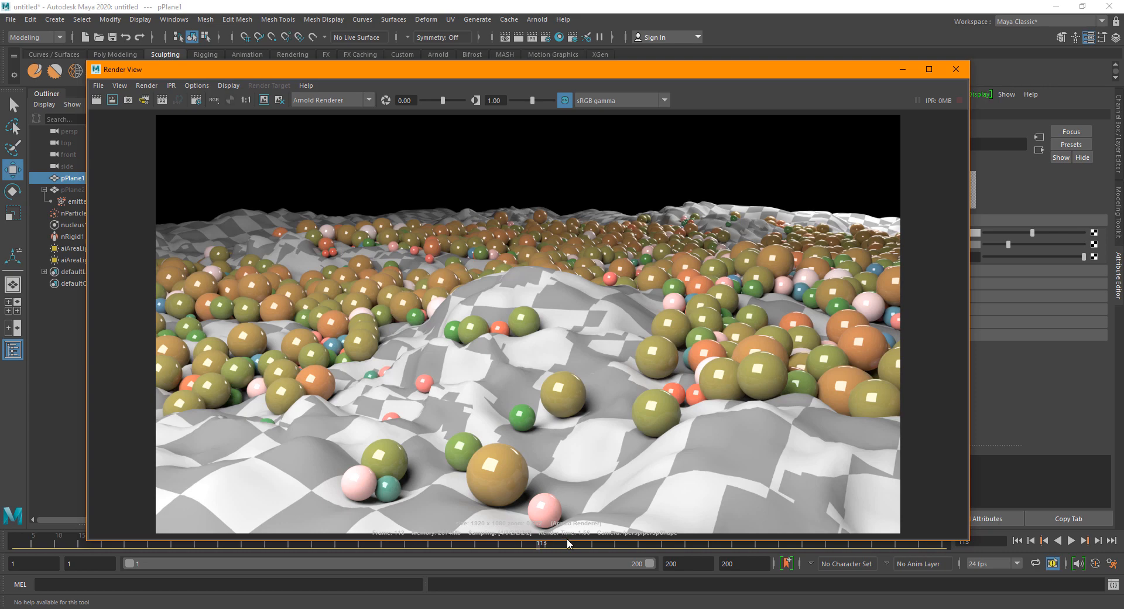
# Inspect the finished render, lower its display exposure to -0.88, adjust the gamma slightly and close Render View.
pyautogui.scroll(5, 595, 465)
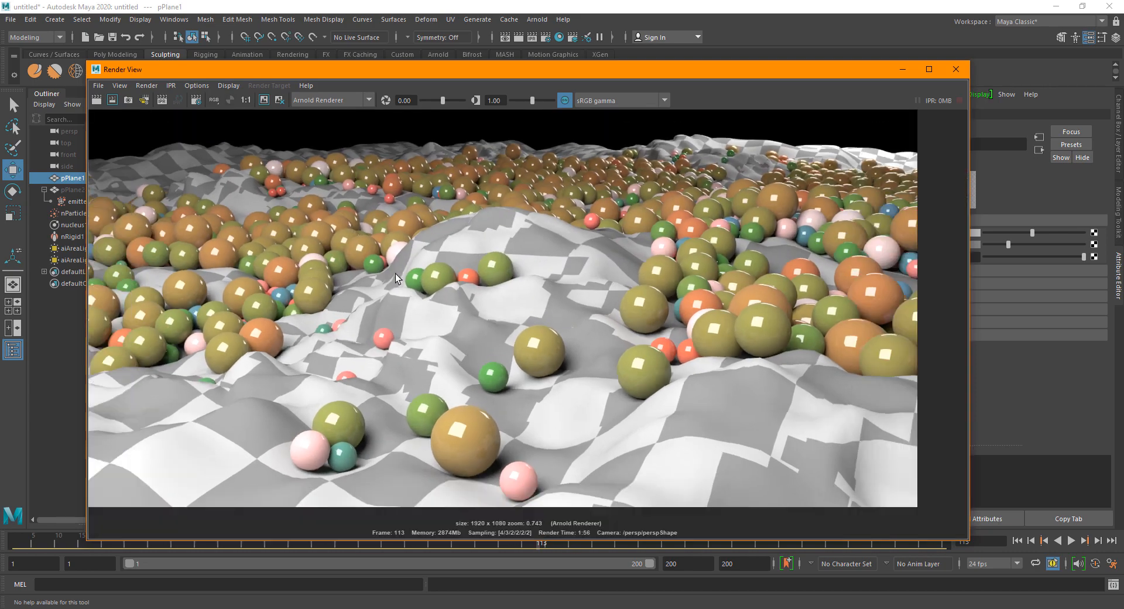
pyautogui.scroll(-1, 396, 273)
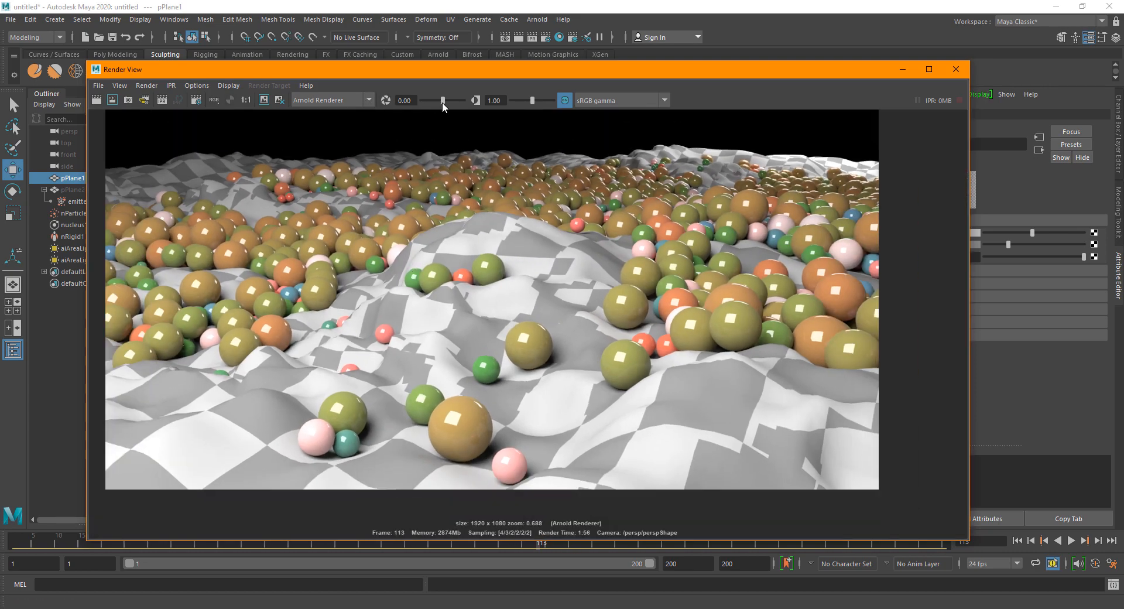
pyautogui.moveTo(442, 102); pyautogui.dragTo(434, 104)
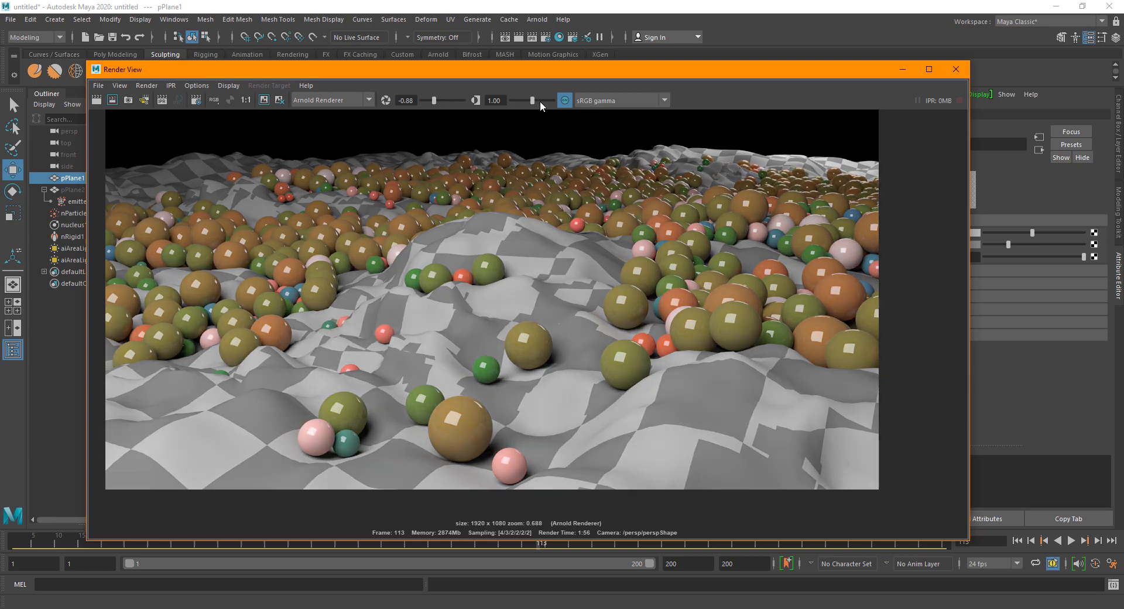
pyautogui.moveTo(540, 101); pyautogui.dragTo(528, 101)
pyautogui.click(957, 72)
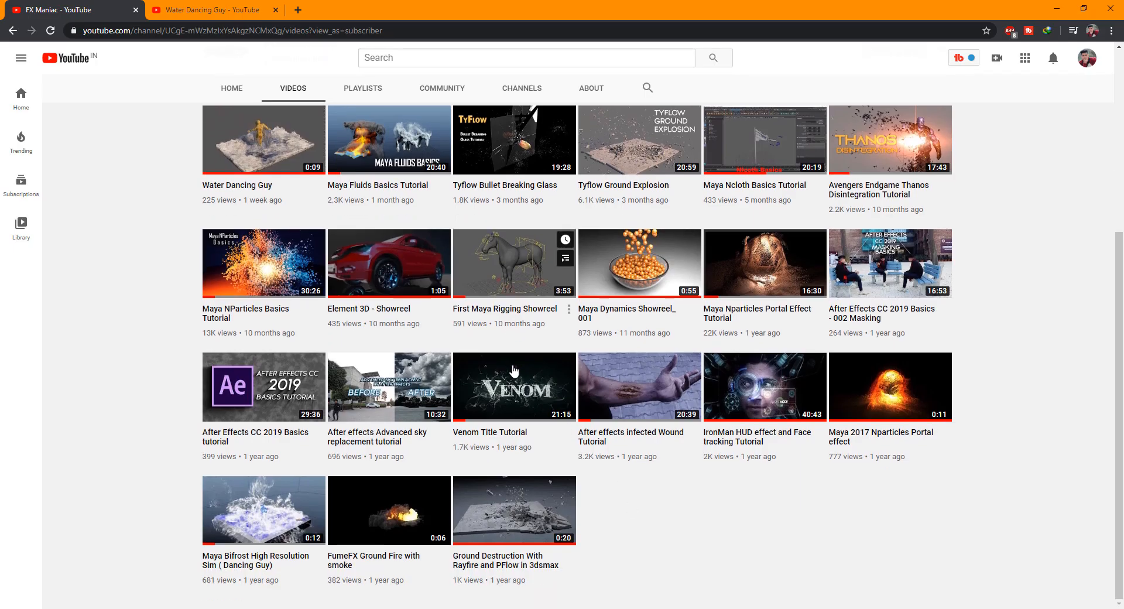
# Look through the uploaded videos on the FX Maniac YouTube channel in the browser.
pyautogui.scroll(5, 512, 363)
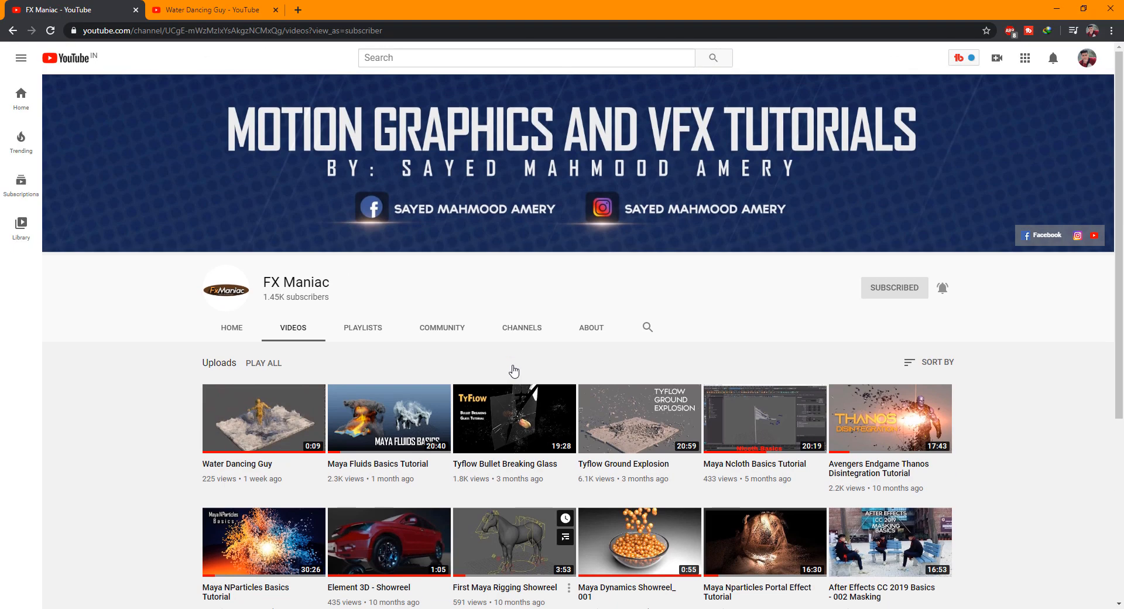
pyautogui.scroll(-5, 497, 415)
pyautogui.scroll(5, 515, 422)
pyautogui.scroll(-5, 530, 427)
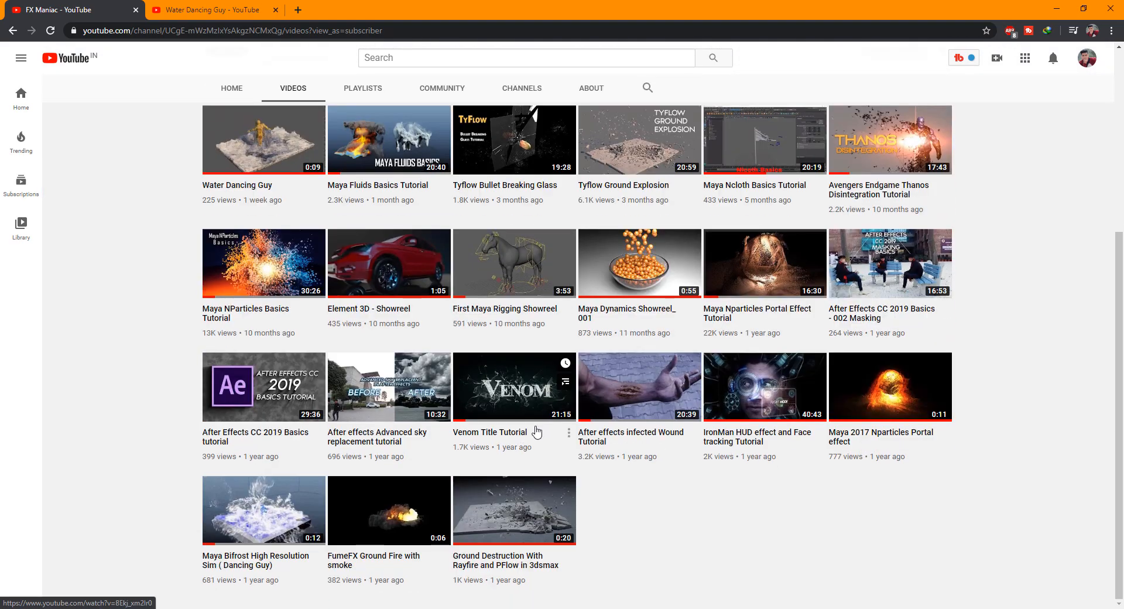
pyautogui.scroll(4, 517, 458)
pyautogui.scroll(-3, 416, 352)
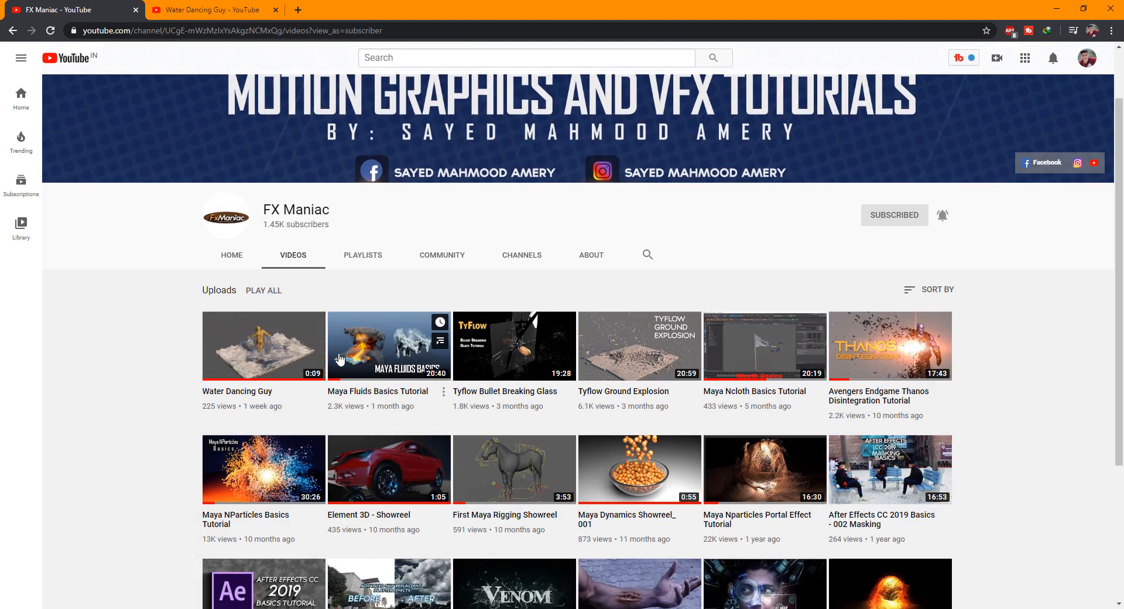
pyautogui.scroll(1, 697, 464)
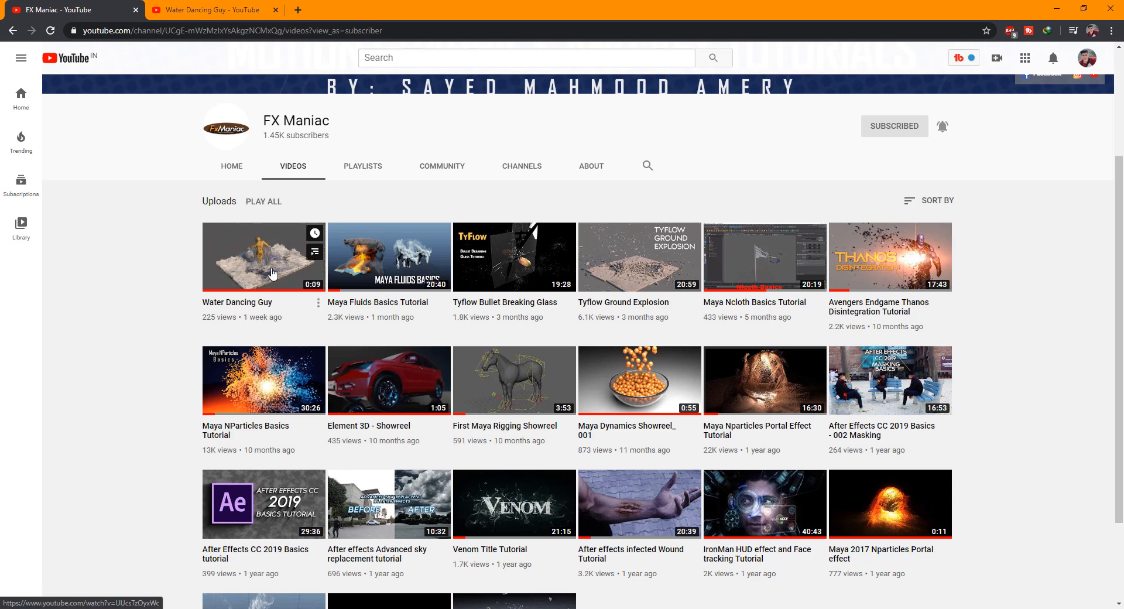
# Play the Water Dancing Guy video, replay it from near the beginning and pause it.
pyautogui.click(225, 9)
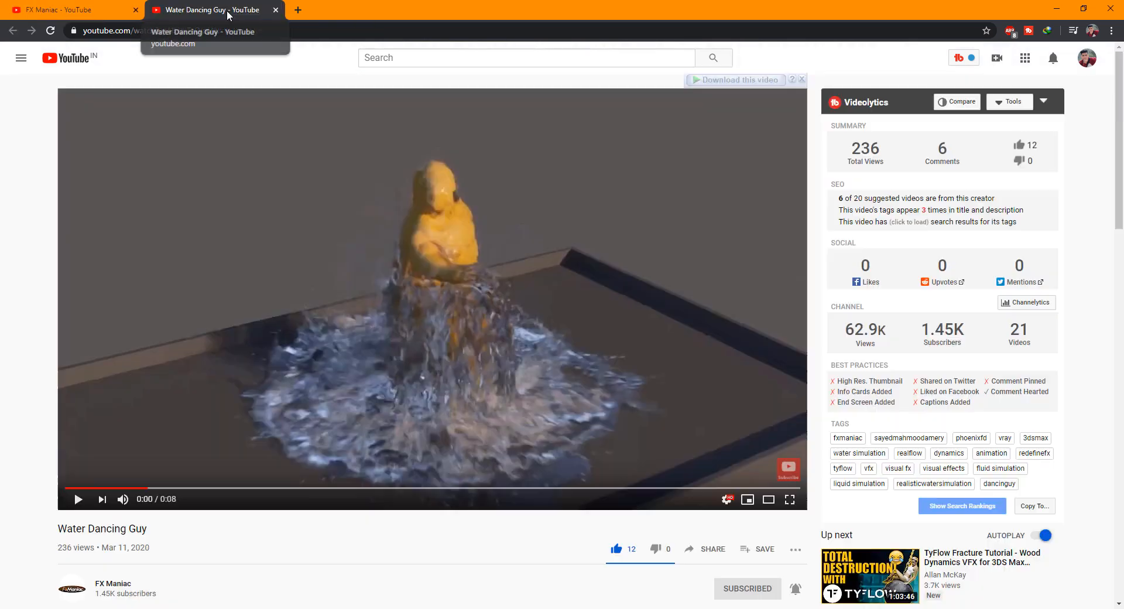
pyautogui.click(78, 500)
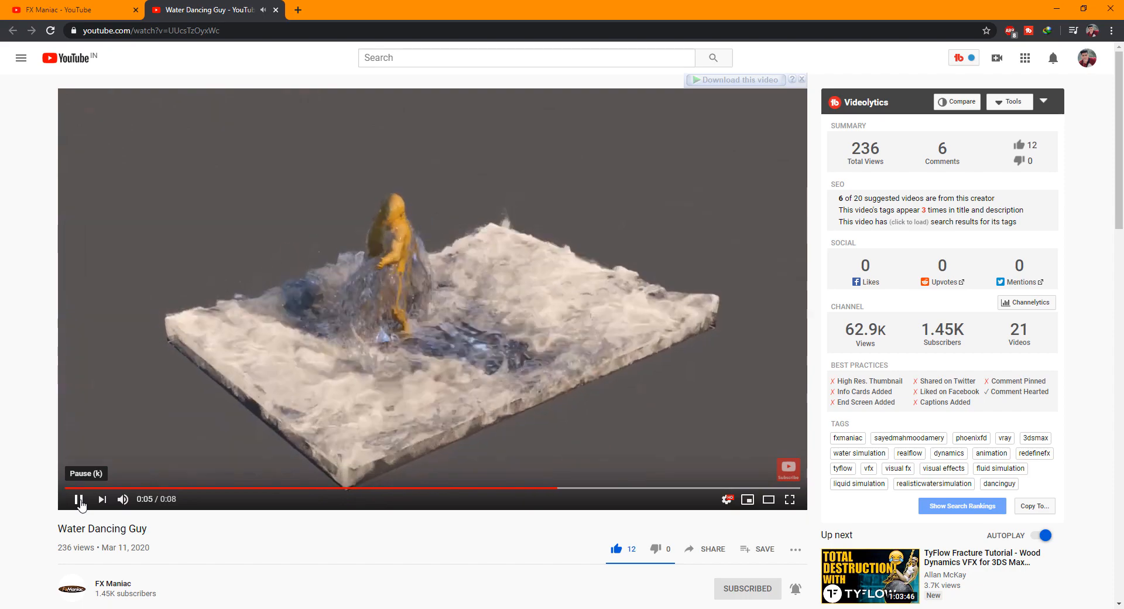
pyautogui.click(89, 488)
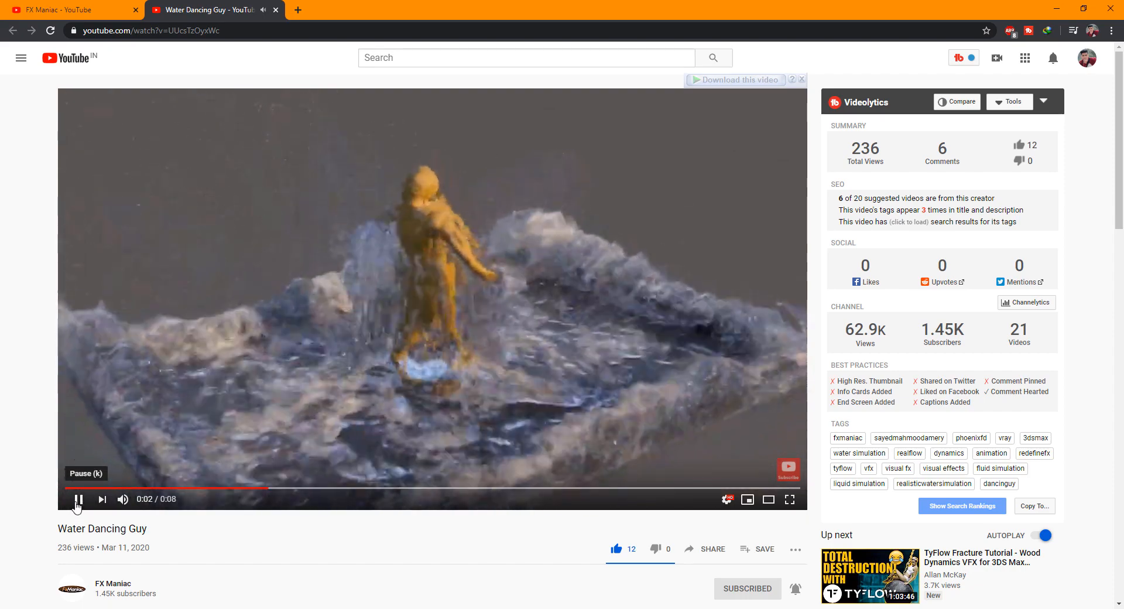
pyautogui.click(77, 502)
# Return to the FX Maniac channel page and review its list of tutorials and its banner.
pyautogui.click(82, 10)
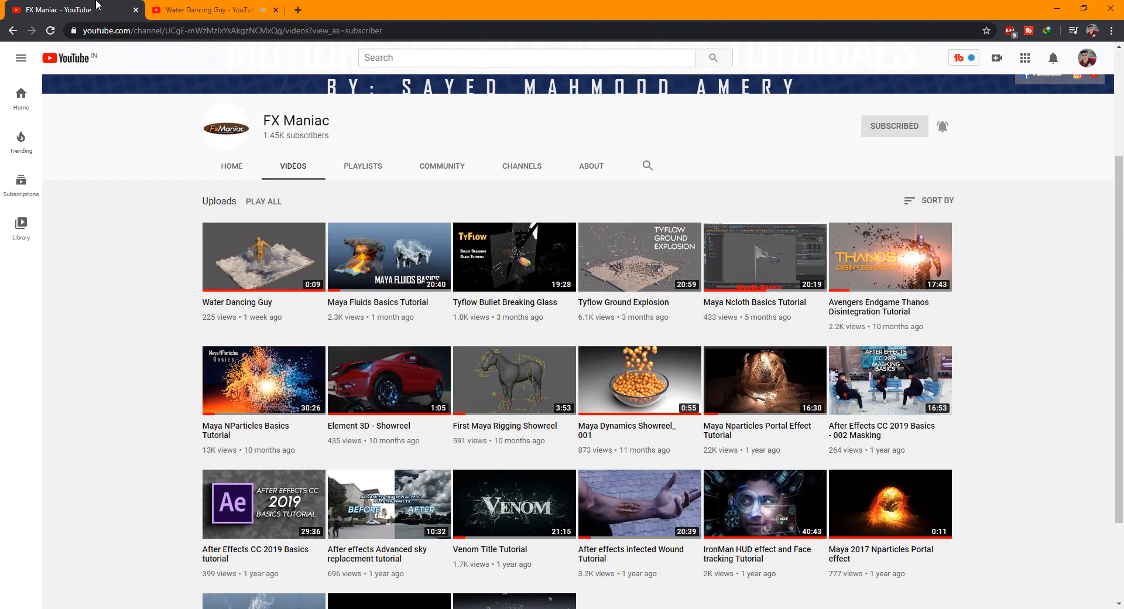
pyautogui.scroll(3, 560, 225)
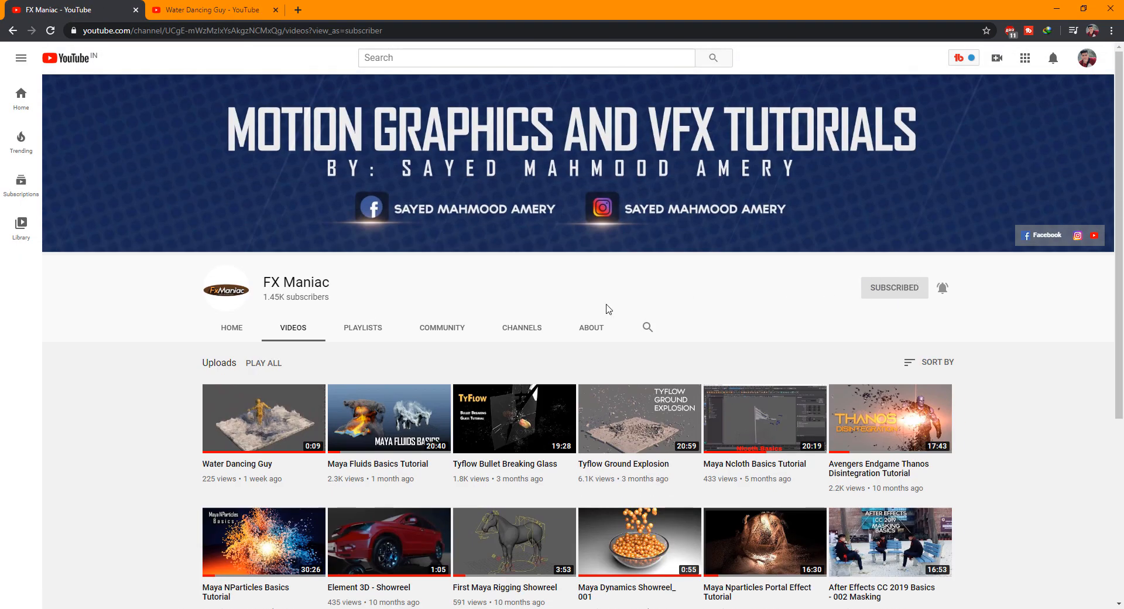
pyautogui.scroll(-5, 408, 332)
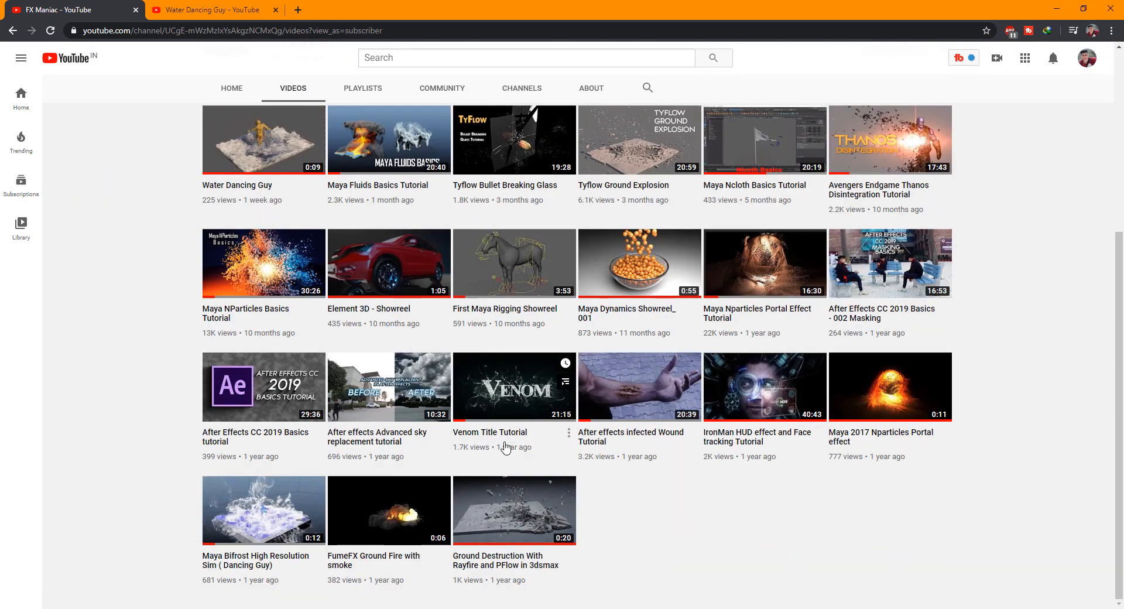
pyautogui.scroll(3, 566, 473)
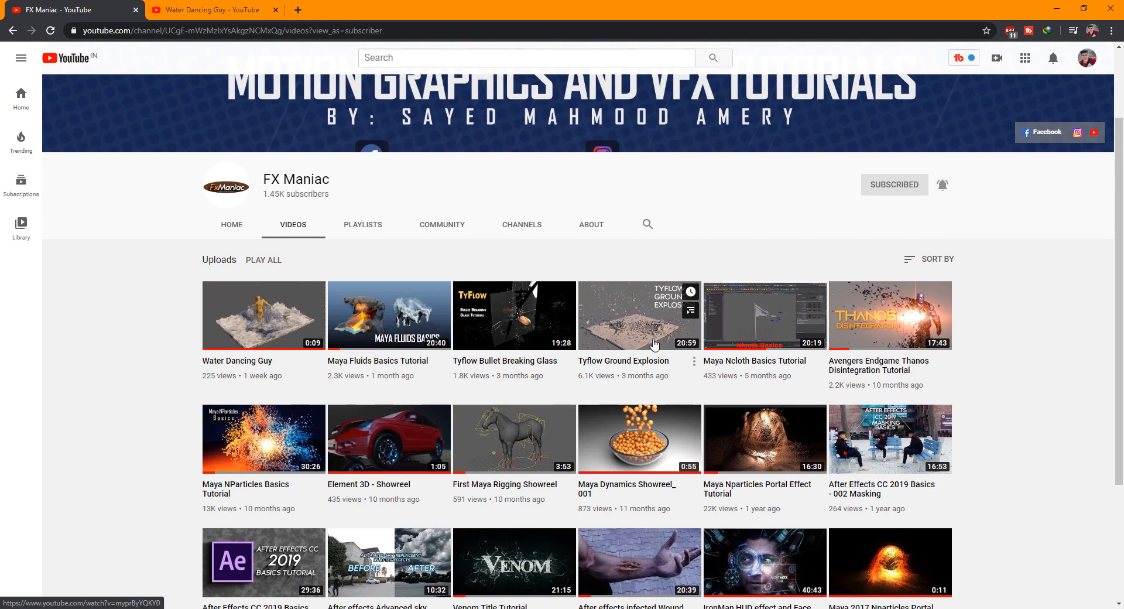
pyautogui.scroll(1, 845, 435)
pyautogui.scroll(2, 845, 434)
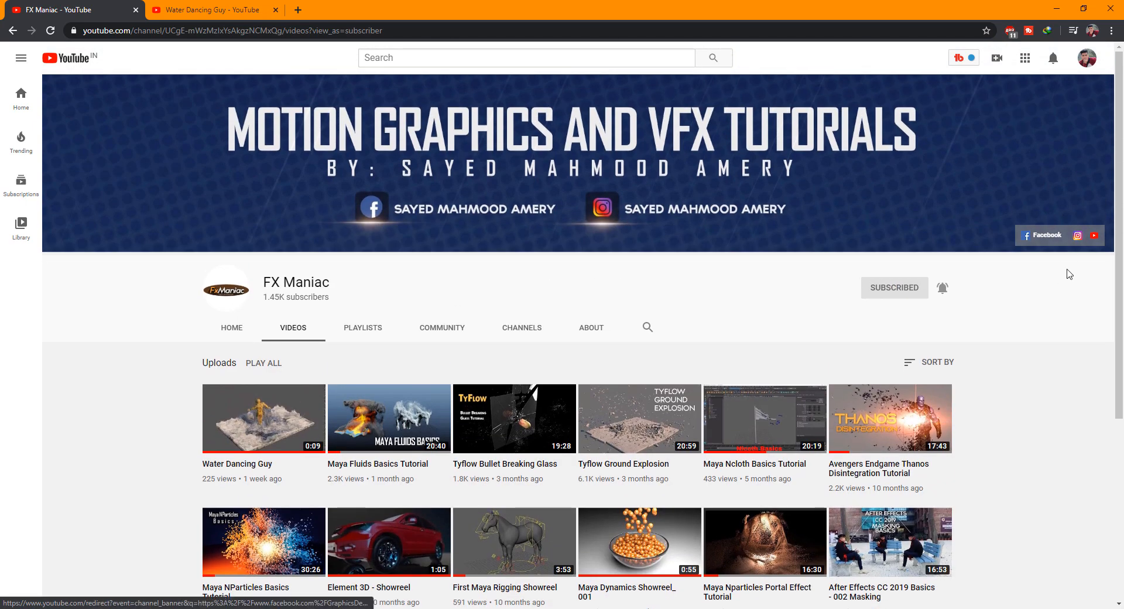
# Open the Instagram profile linked in the channel banner and look through its effects posts.
pyautogui.click(1083, 240)
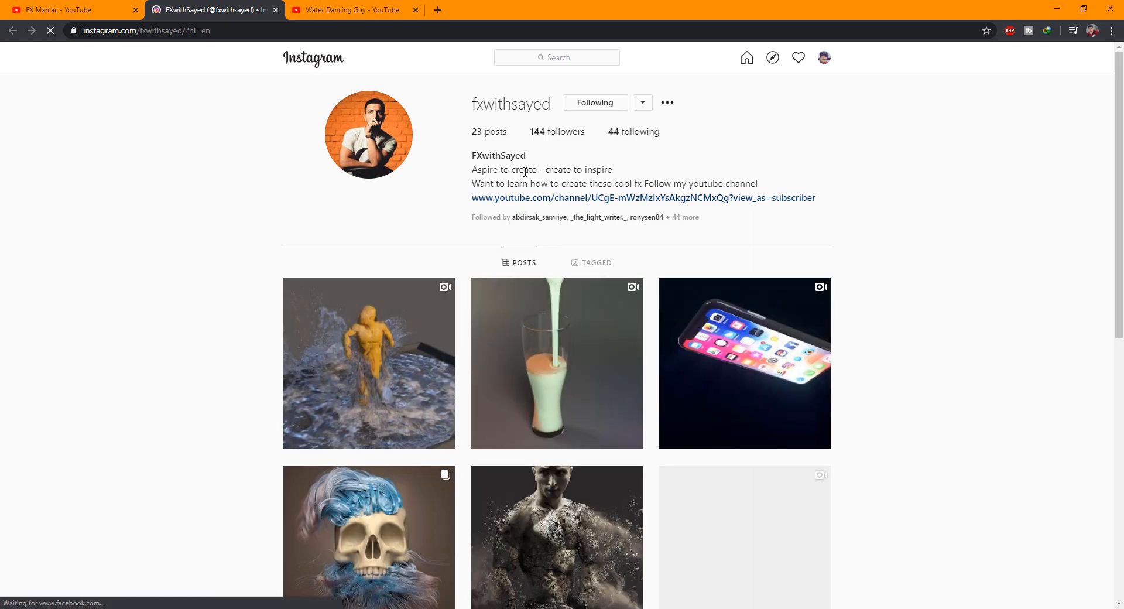
pyautogui.scroll(-4, 351, 264)
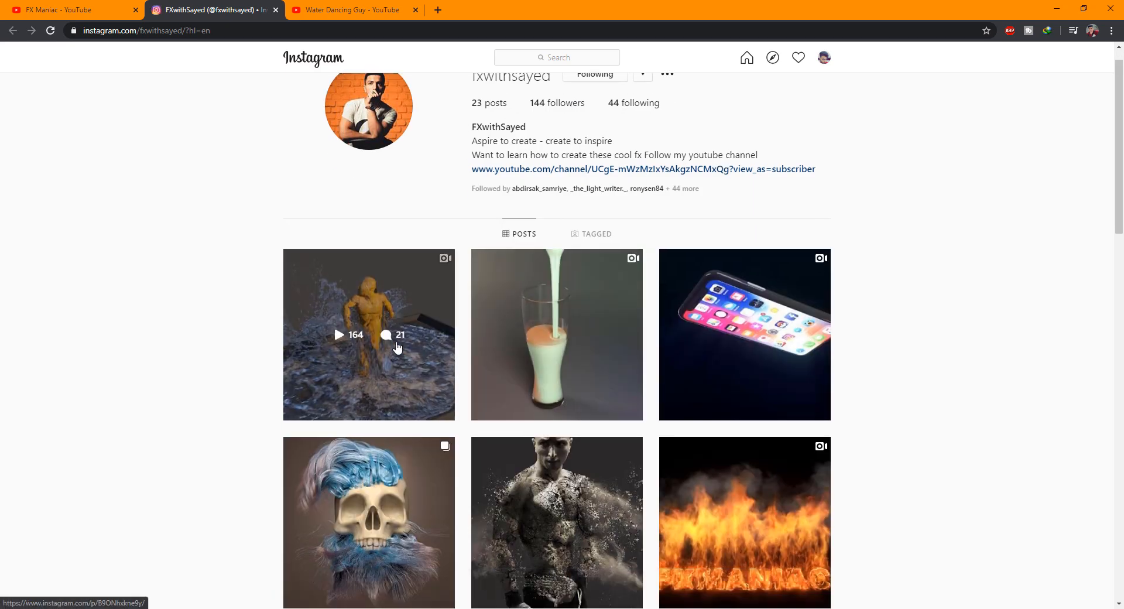
pyautogui.scroll(-4, 545, 387)
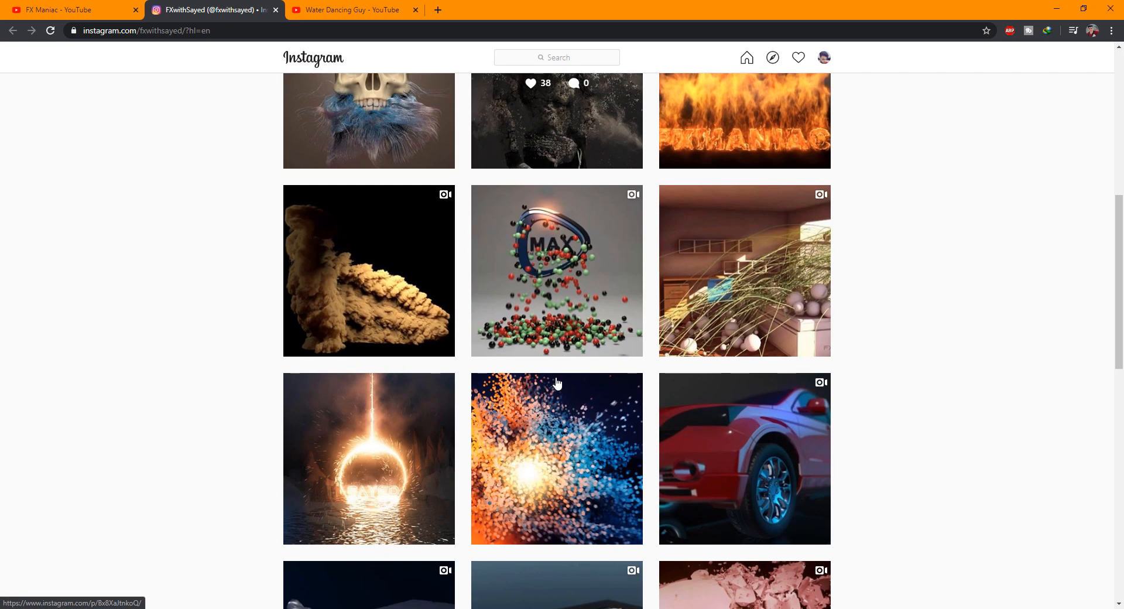
pyautogui.scroll(-5, 556, 383)
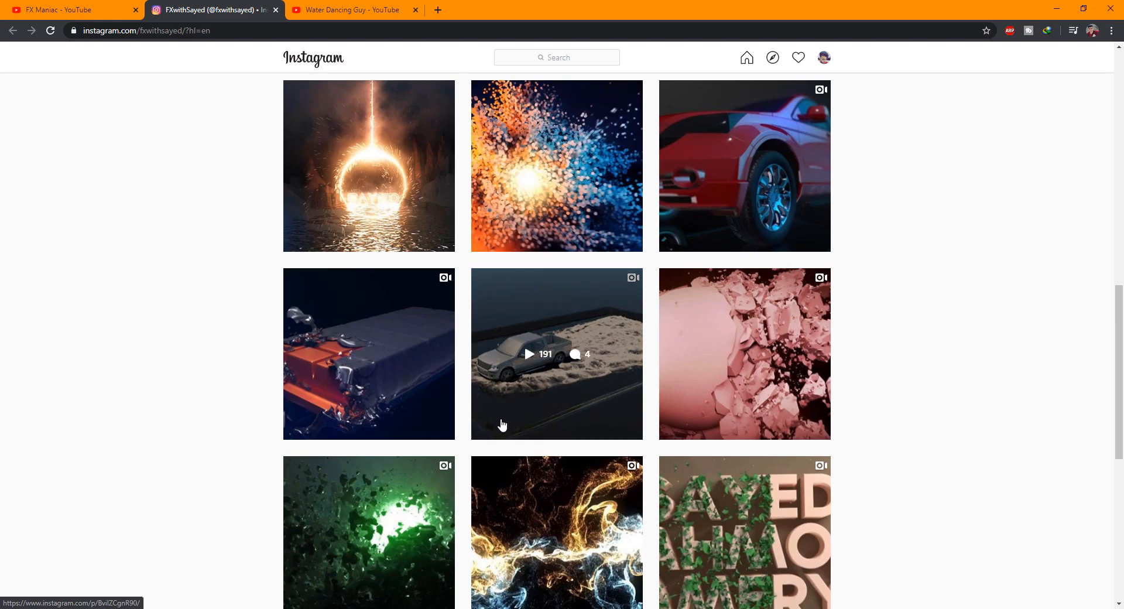
# Go back to the FX Maniac YouTube channel and browse its uploads once more.
pyautogui.click(95, 5)
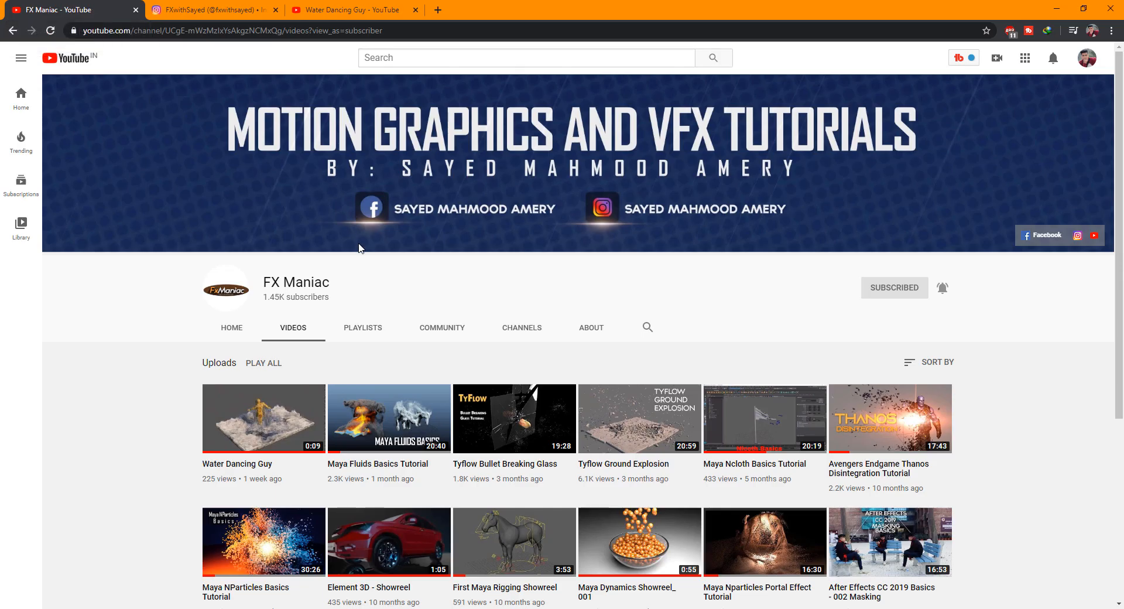
pyautogui.scroll(-5, 360, 249)
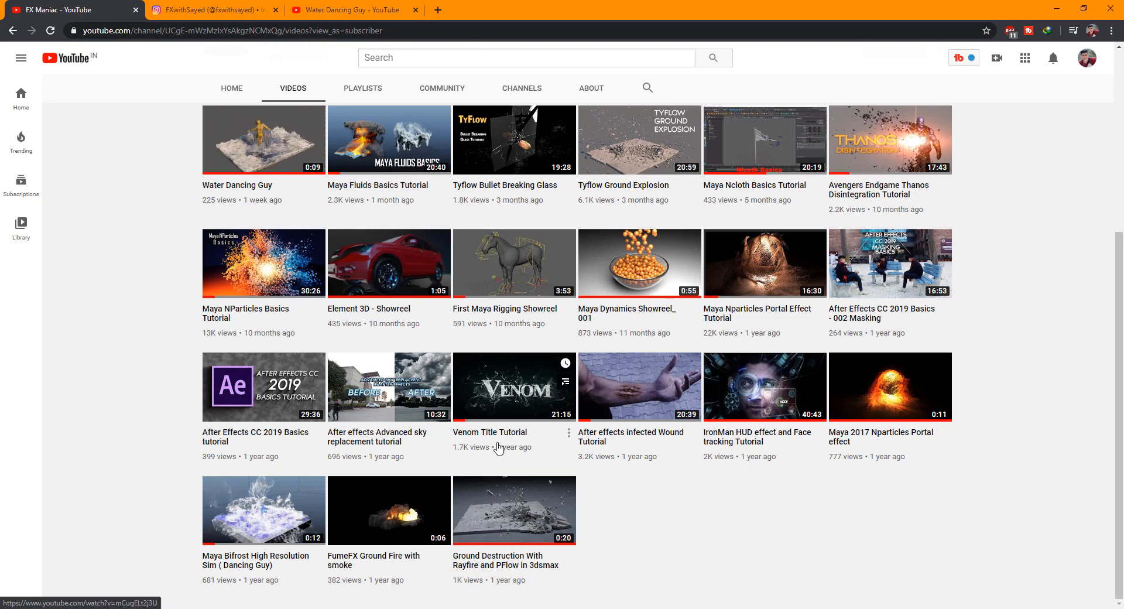
pyautogui.scroll(2, 539, 544)
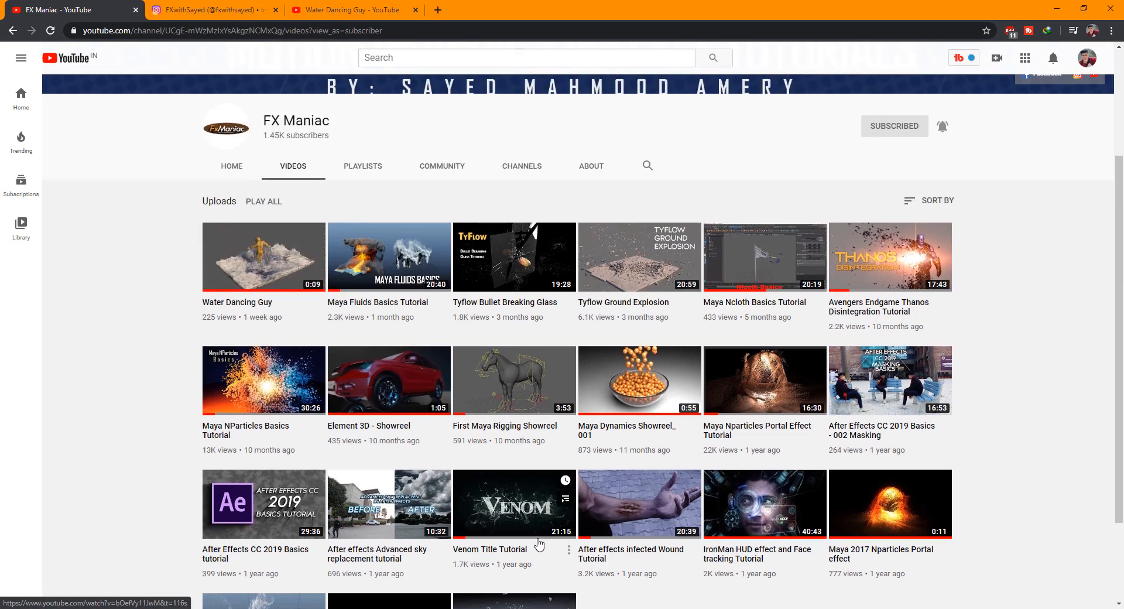
pyautogui.scroll(-2, 539, 544)
pyautogui.scroll(2, 622, 503)
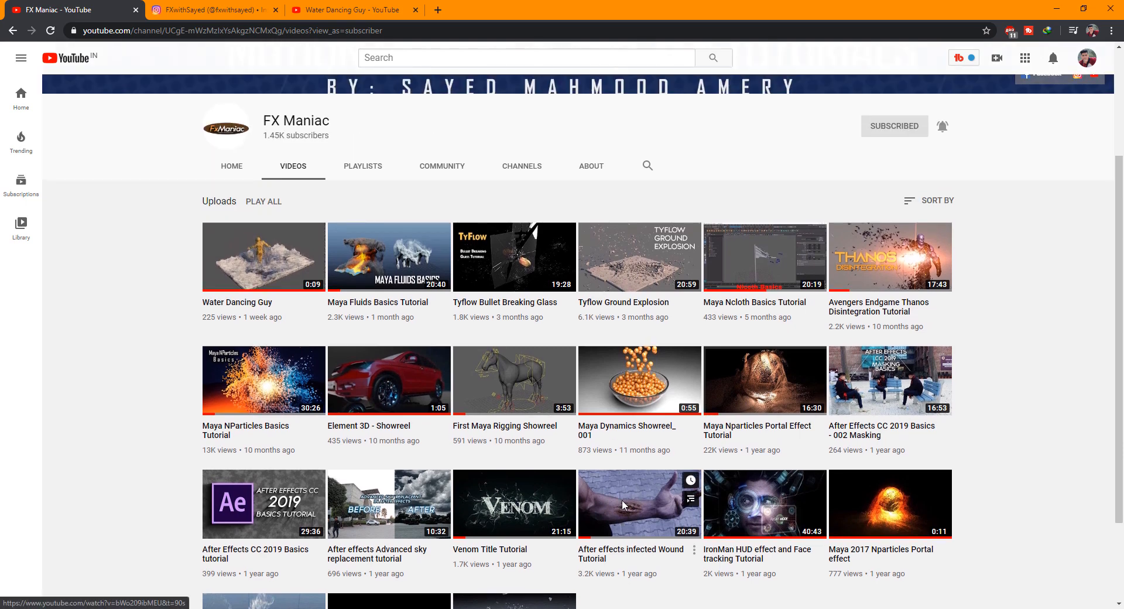